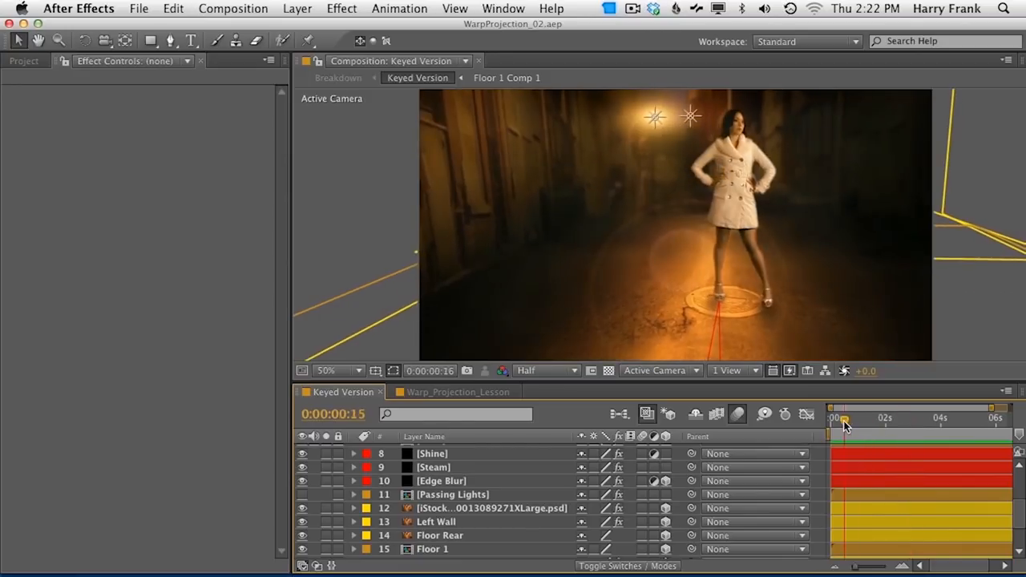
Step: Preview the Keyed Version composition across its first three seconds and open the Warp_Projection_Lesson composition
click(886, 424)
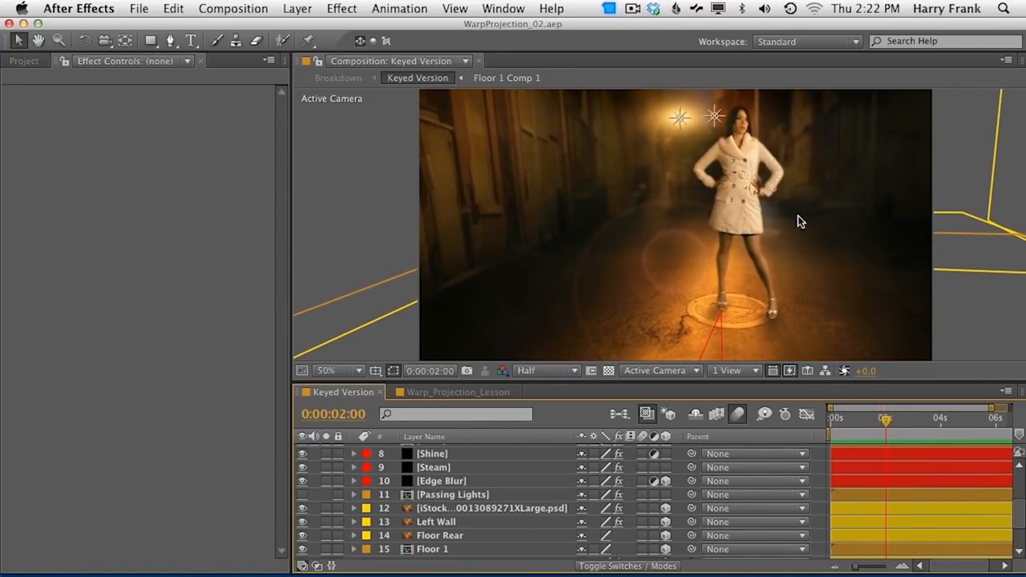
drag(852, 426, 912, 426)
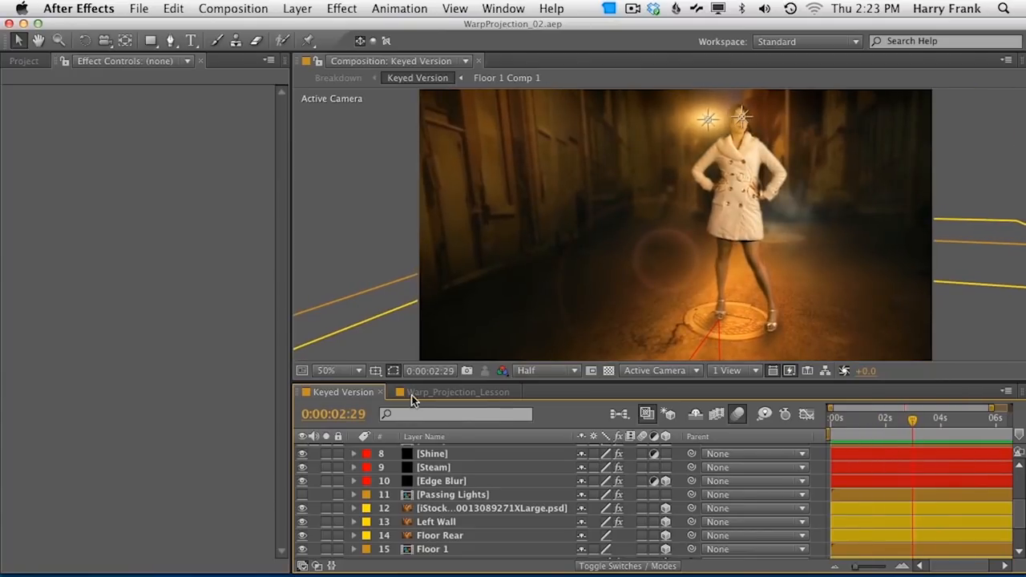
click(475, 392)
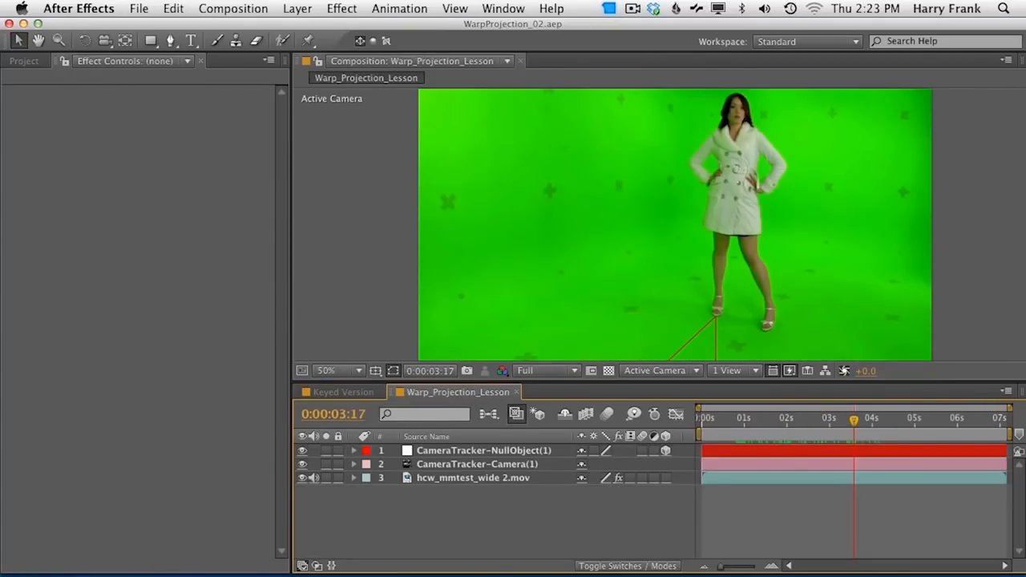
Step: Switch to Chrome, examine the Green Screen Plates page down to the Matchmove Test Wide clip and its usage terms, and minimize the browser
key(super+Tab)
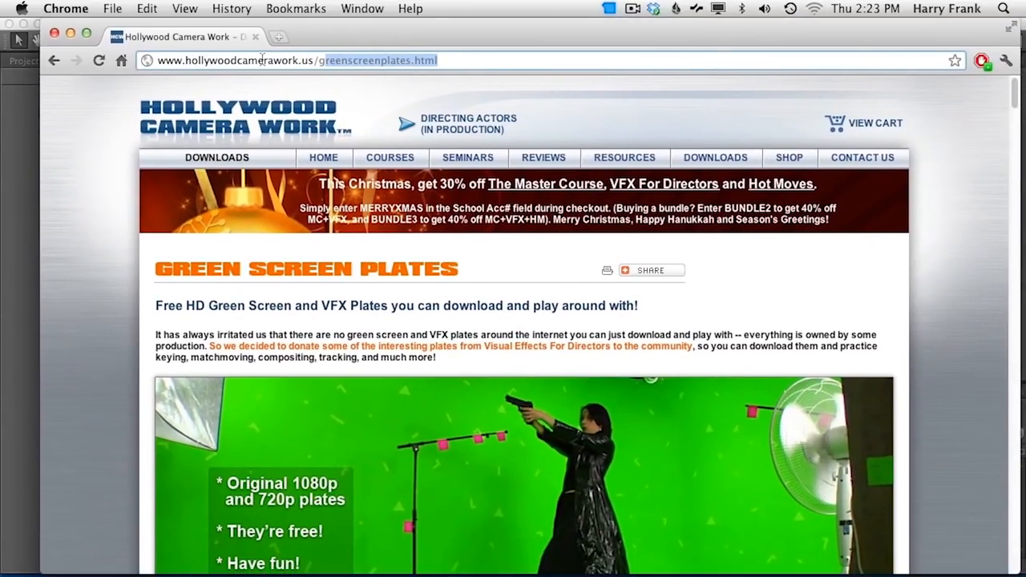
click(441, 59)
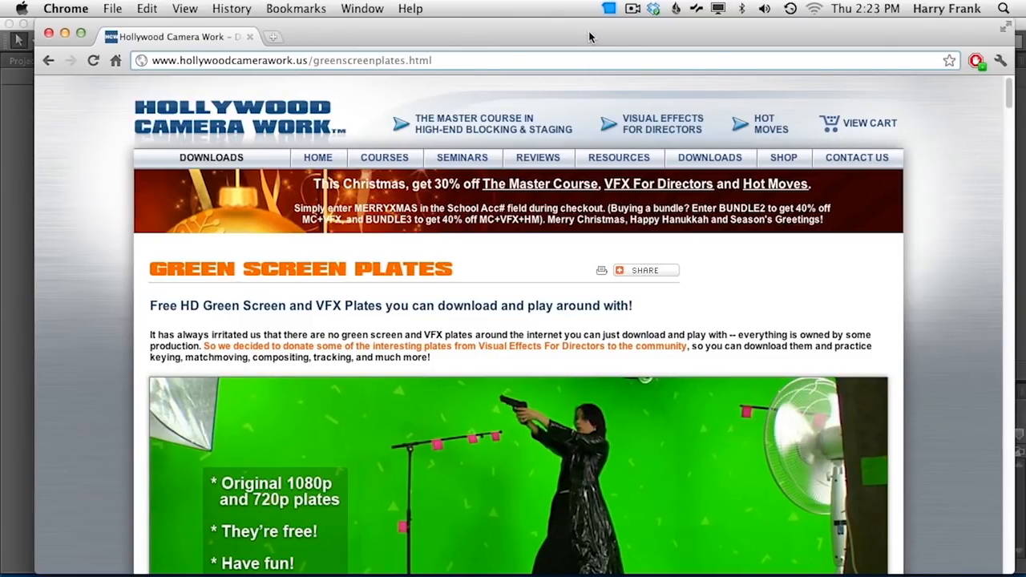
drag(1007, 100, 1017, 147)
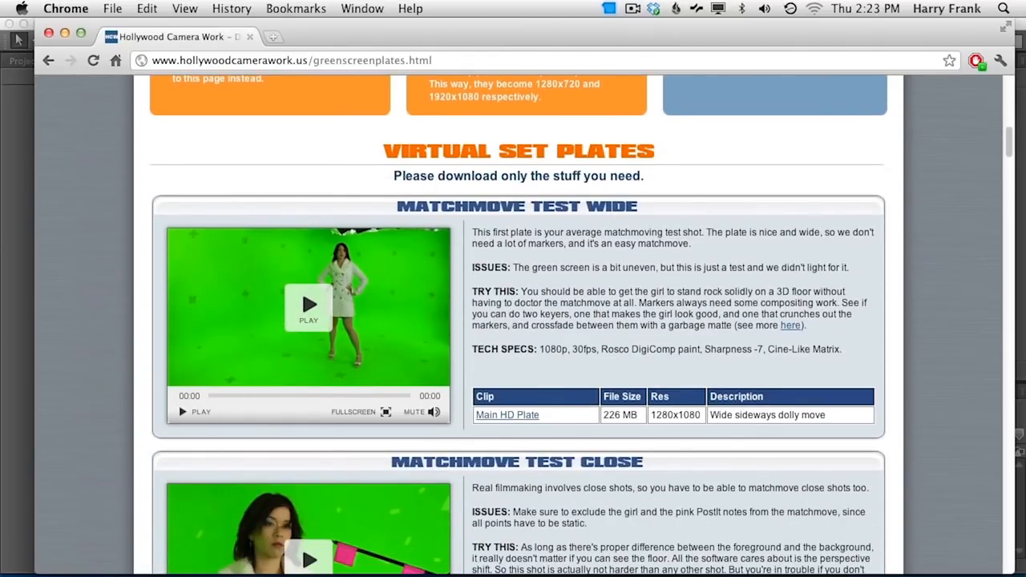
mouse_move(1012, 144)
mouse_down()
mouse_move(1009, 228)
mouse_move(999, 131)
mouse_up()
scroll(673, 437, down, 5)
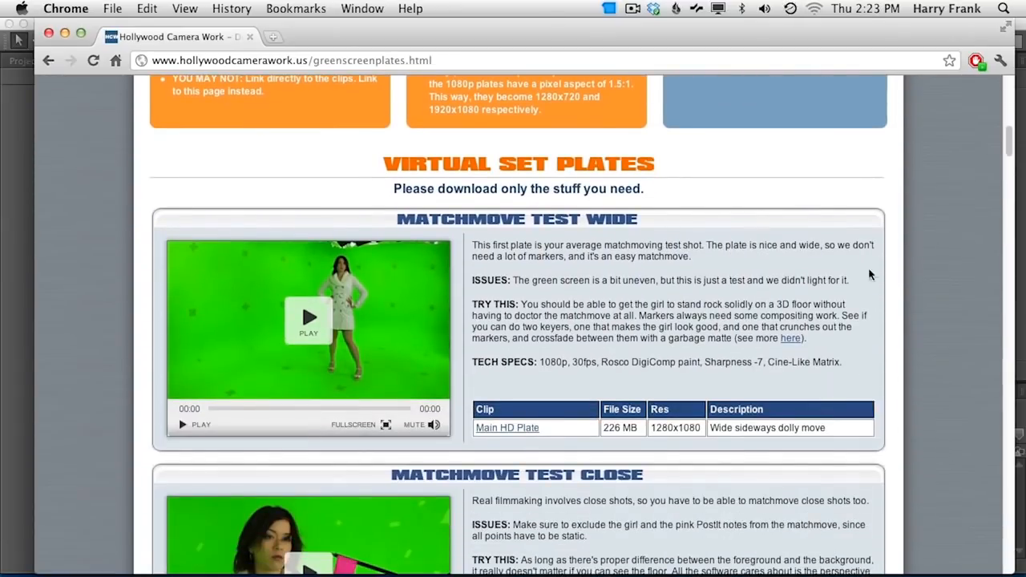
drag(701, 433, 660, 433)
click(921, 308)
drag(1013, 135, 1011, 137)
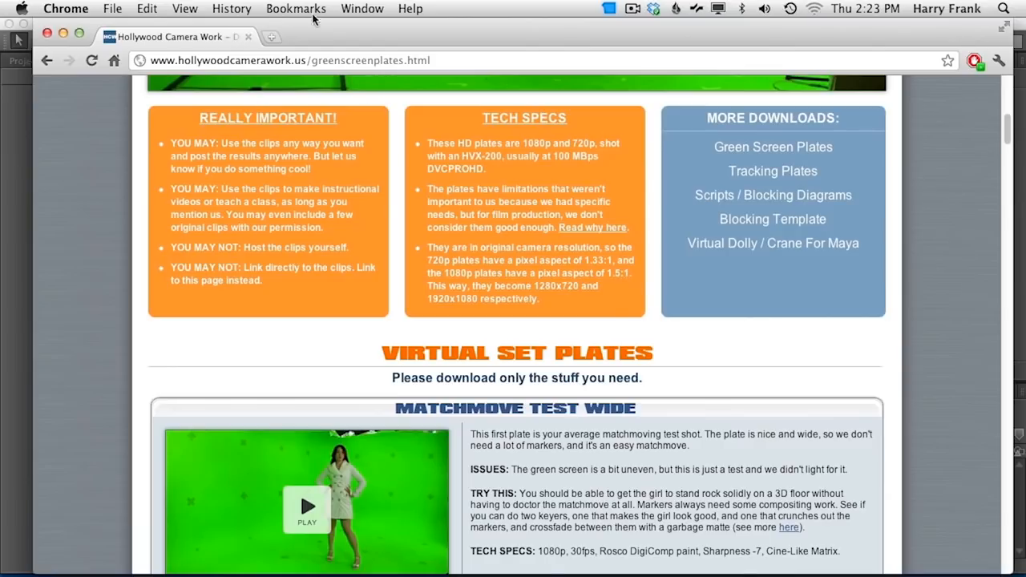
drag(344, 38, 340, 37)
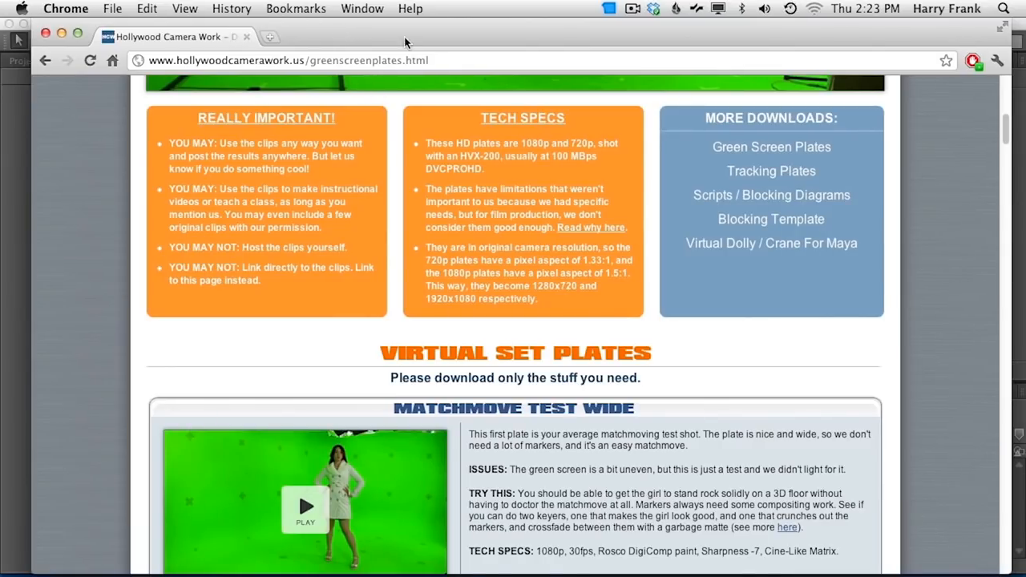
key(super+m)
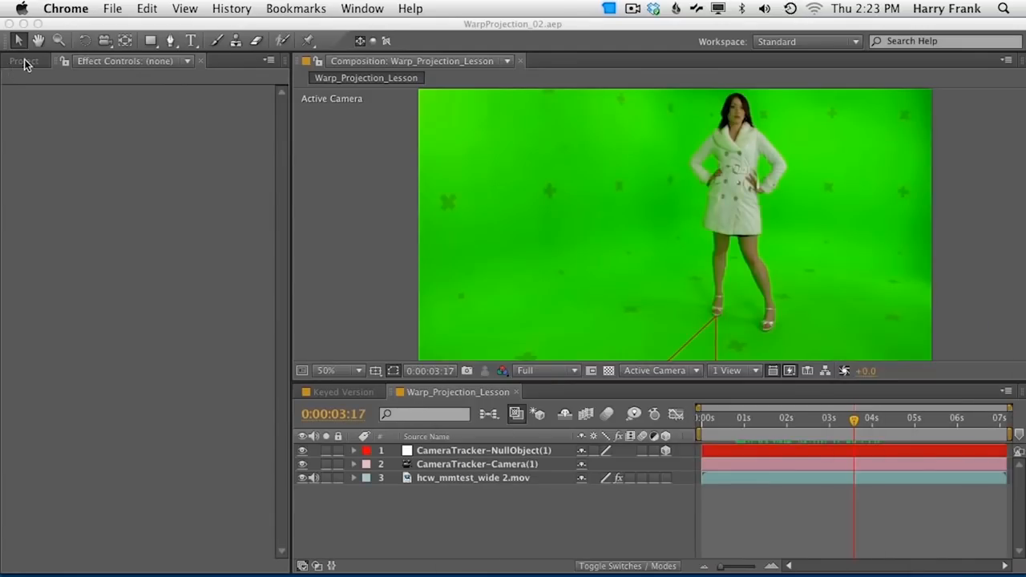
Step: Inspect the hcw_mmtest_wide 2.mov footage item in the After Effects project and scrub through the green-screen plate
click(23, 64)
click(28, 64)
right_click(101, 313)
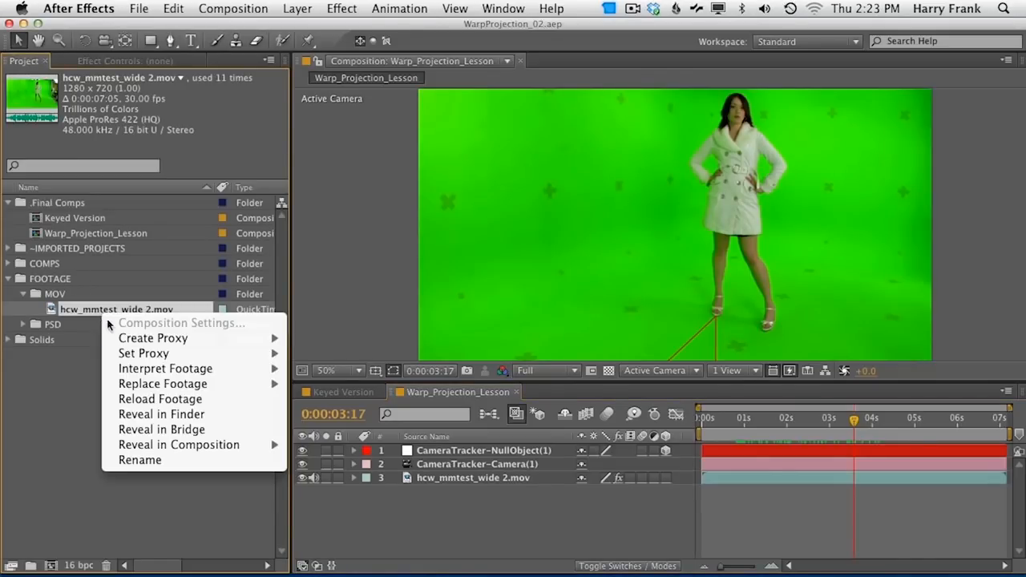
mouse_move(241, 368)
click(122, 312)
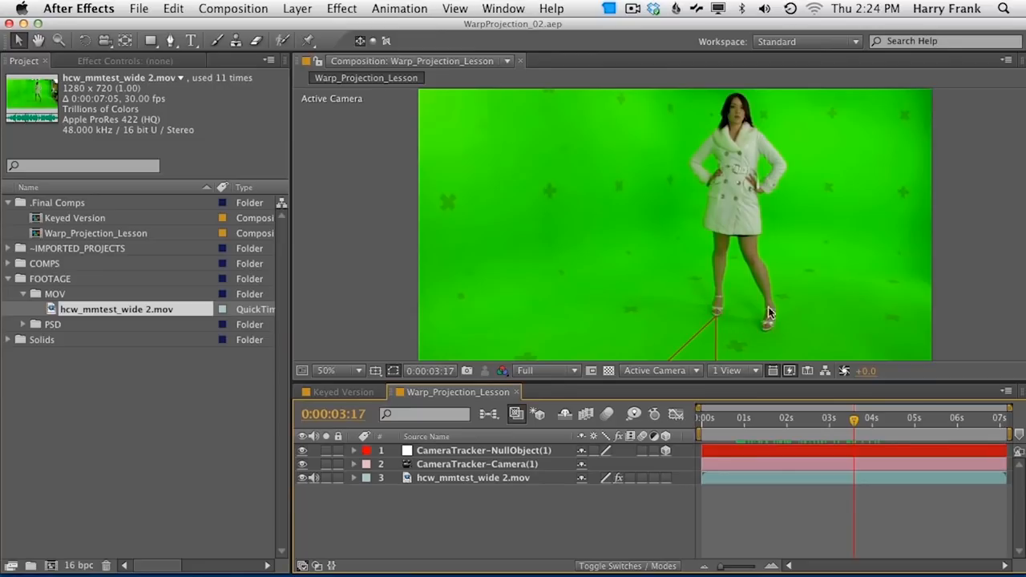
drag(720, 427, 814, 406)
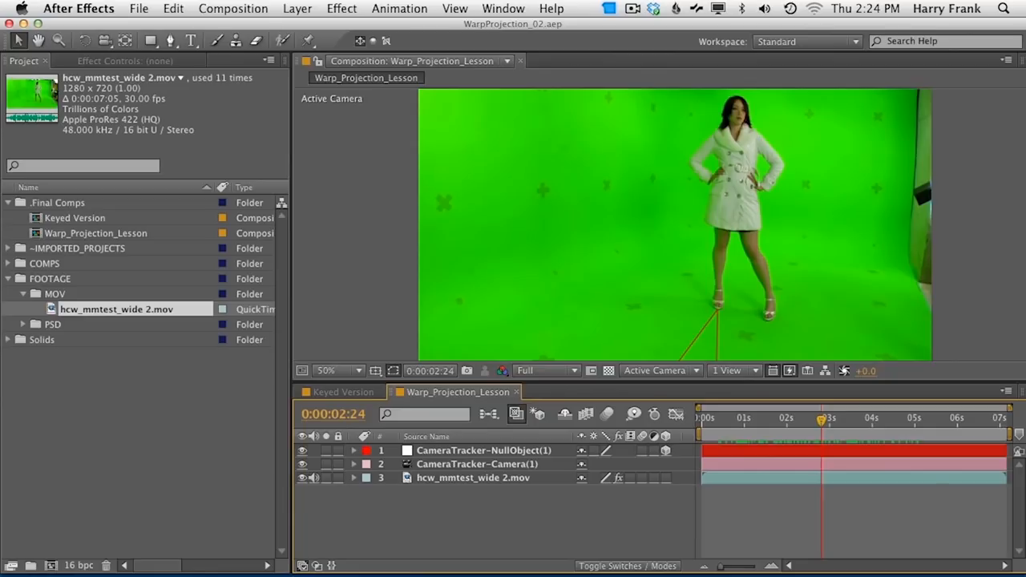
Step: Switch to Chrome to view The Foundry's CameraTracker product page from its header, and return to After Effects
key(super+Tab)
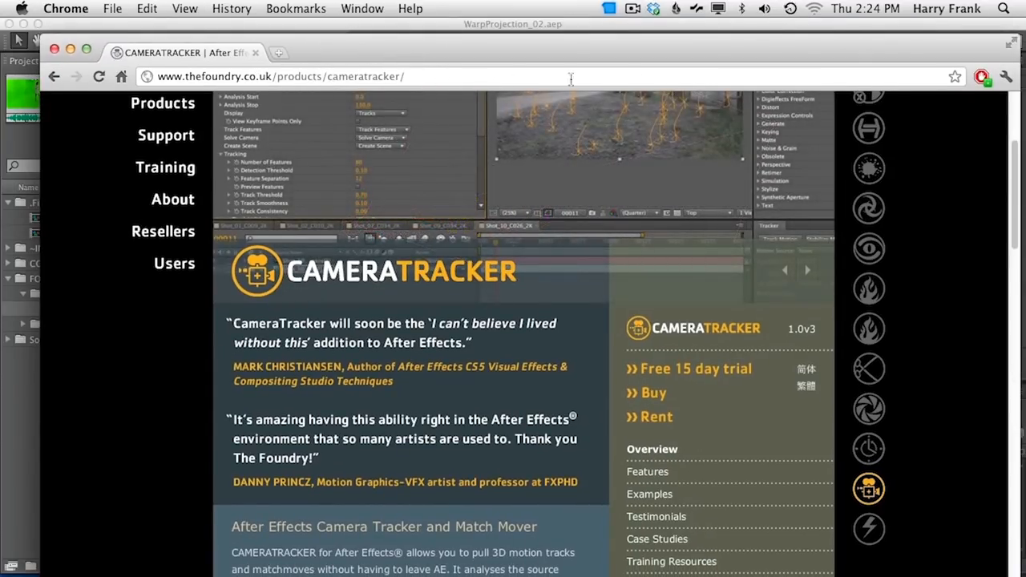
scroll(1012, 170, up, 5)
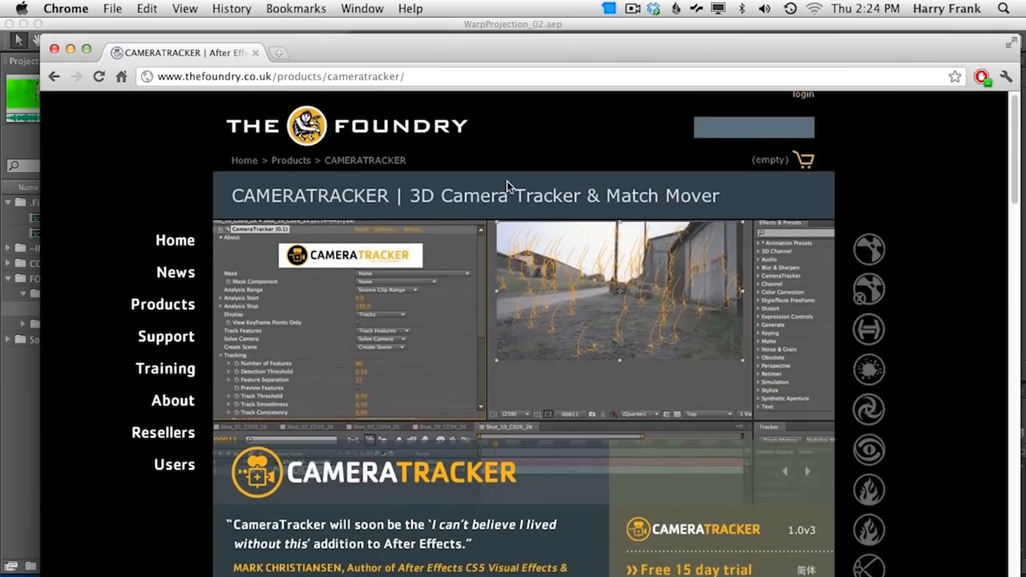
drag(675, 49, 674, 49)
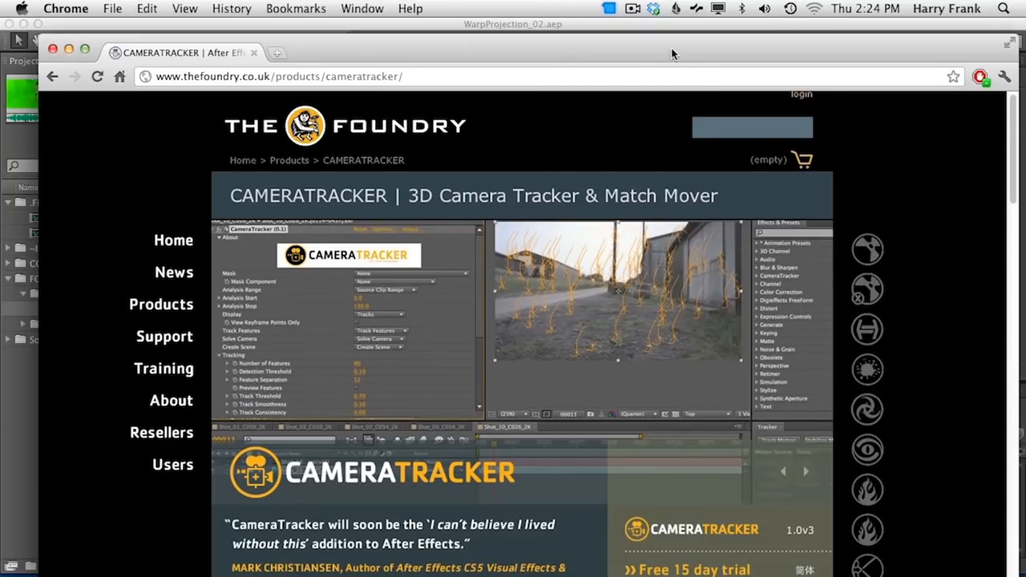
drag(672, 53, 1023, 97)
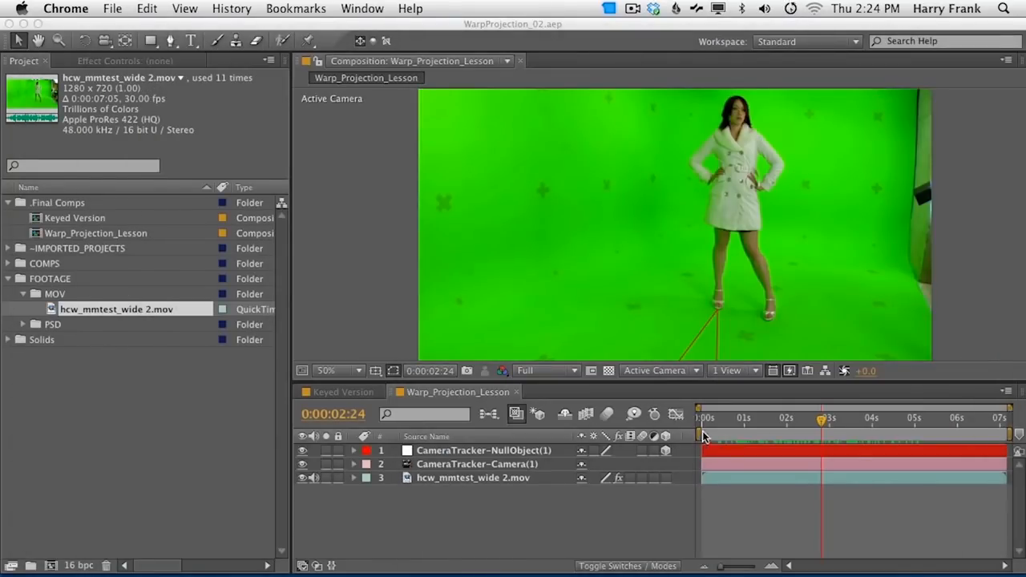
Step: Scrub through the green-screen shot to examine the camera move and the tracking markers on the floor and walls
click(702, 431)
drag(769, 427, 792, 418)
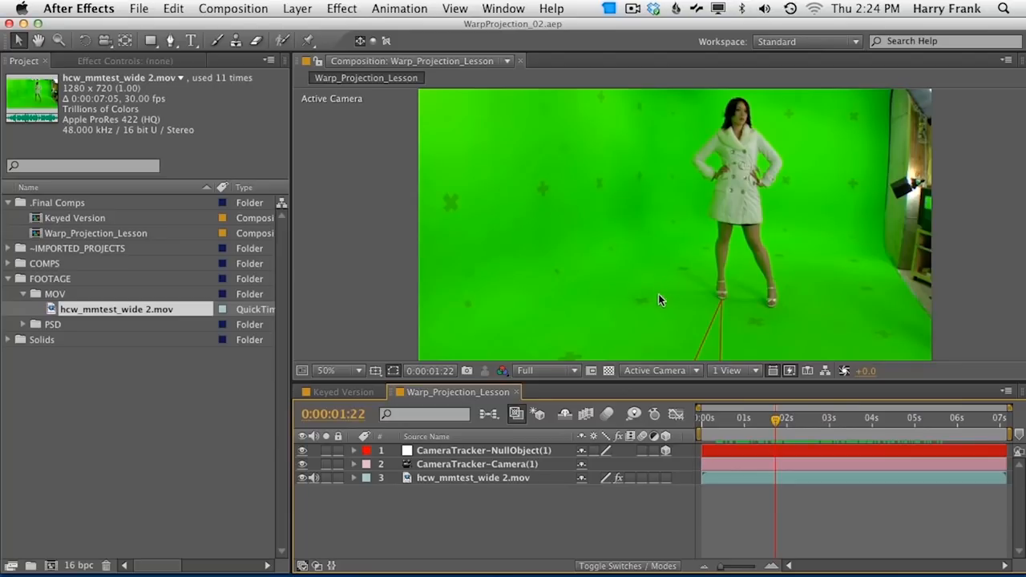
drag(698, 424, 866, 425)
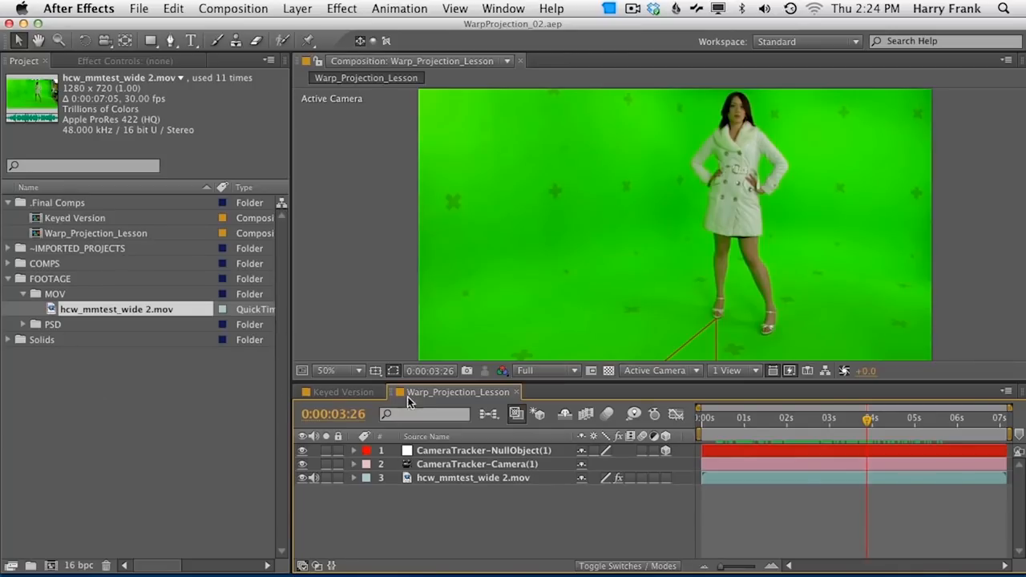
Step: Hide the three existing layers and add a fresh copy of hcw_mmtest_wide 2.mov above them in the composition
drag(302, 451, 303, 478)
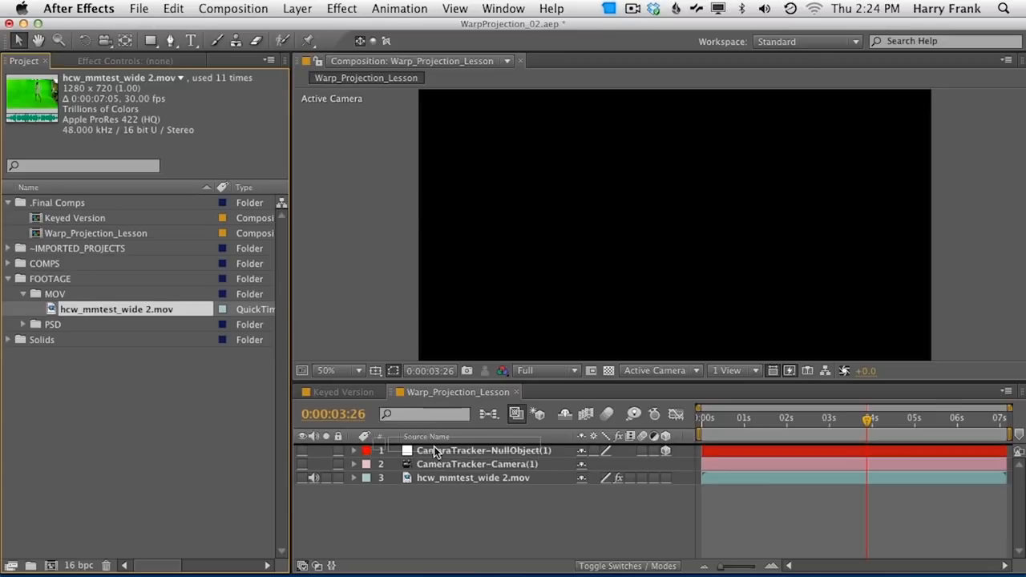
key(super+slash)
drag(699, 431, 792, 428)
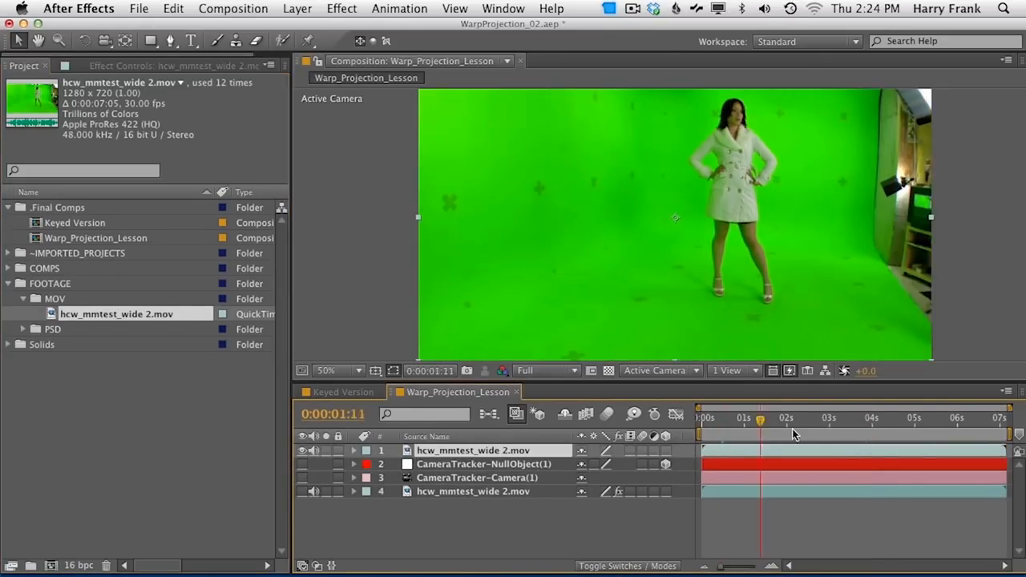
Step: Apply The Foundry's CameraTracker (1.0) effect to the new top clip and run Track Features
click(341, 8)
scroll(366, 509, down, 6)
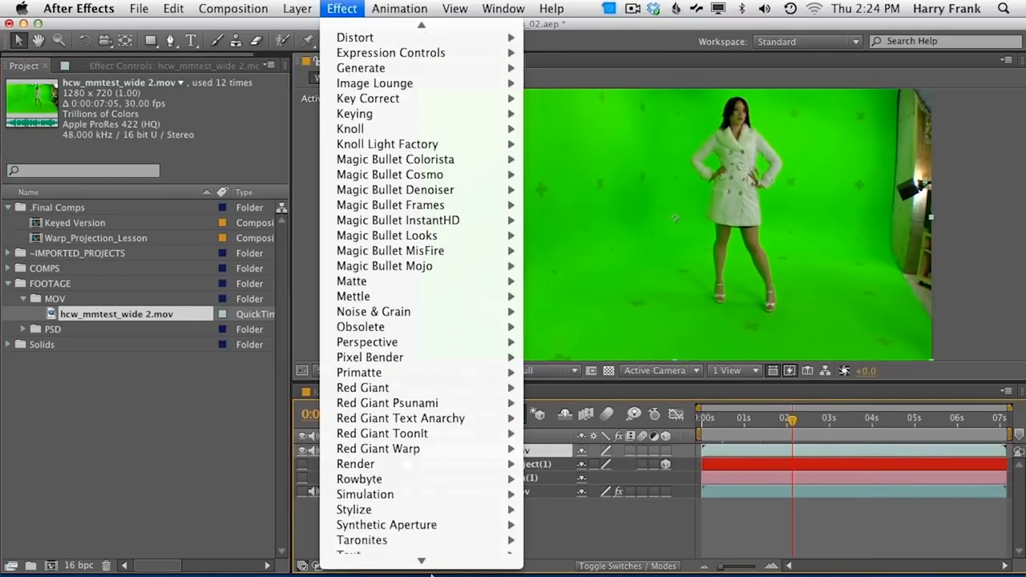
mouse_move(343, 438)
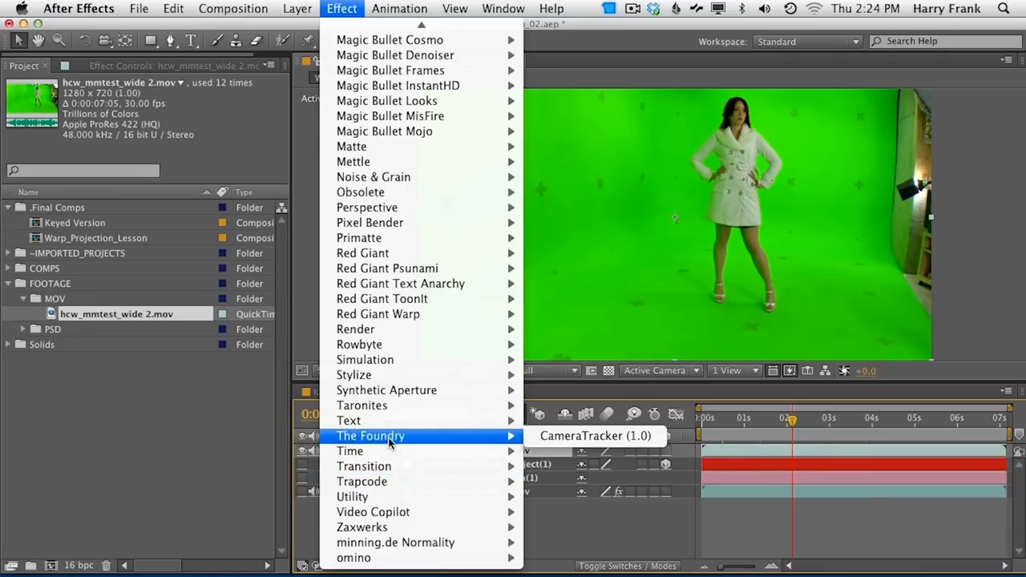
click(599, 444)
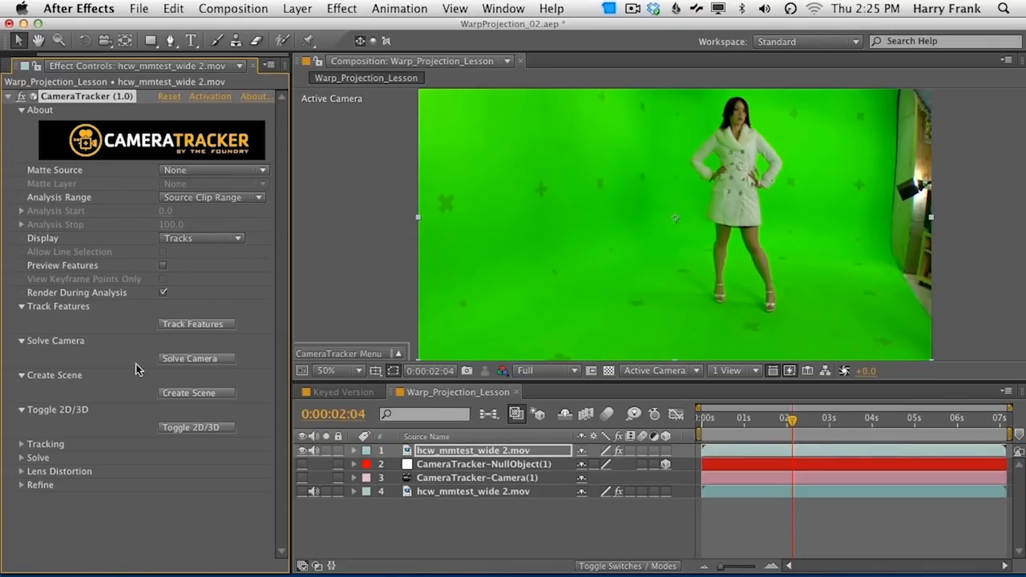
click(189, 324)
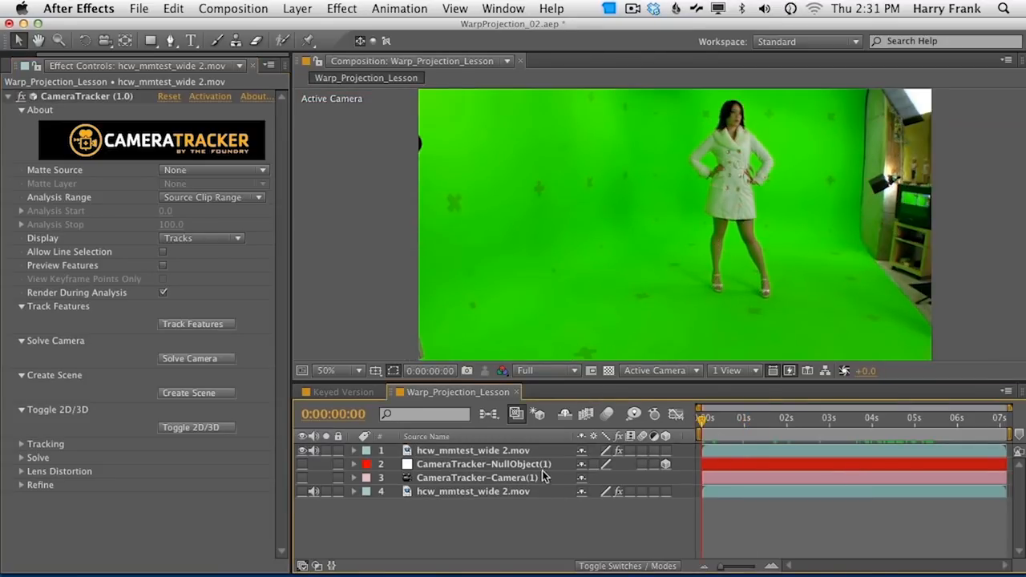
Step: Select the CameraTracker effect on the top layer and scrub the shot to review the tracked points
click(474, 454)
key(e)
click(407, 465)
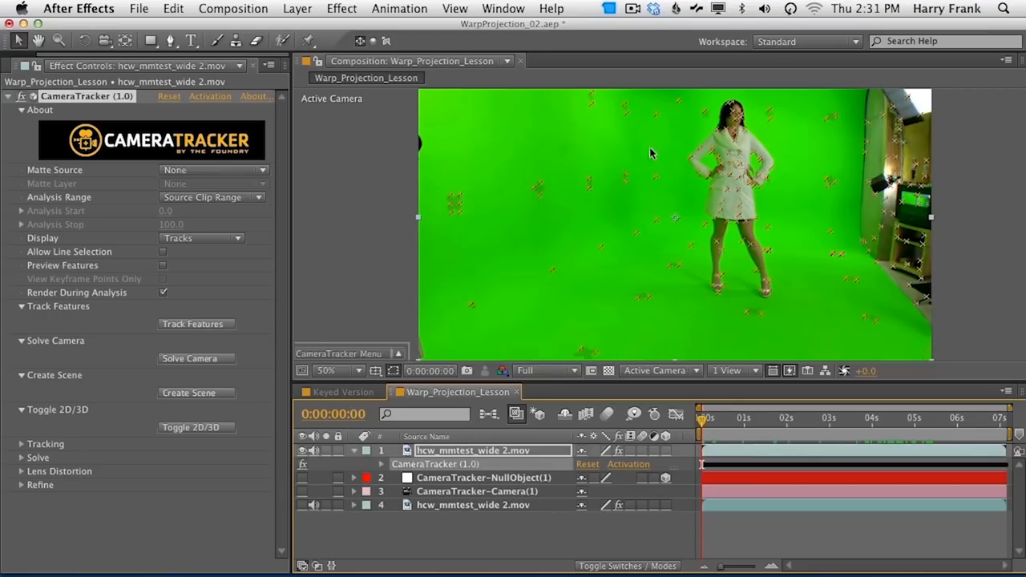
drag(790, 419, 946, 430)
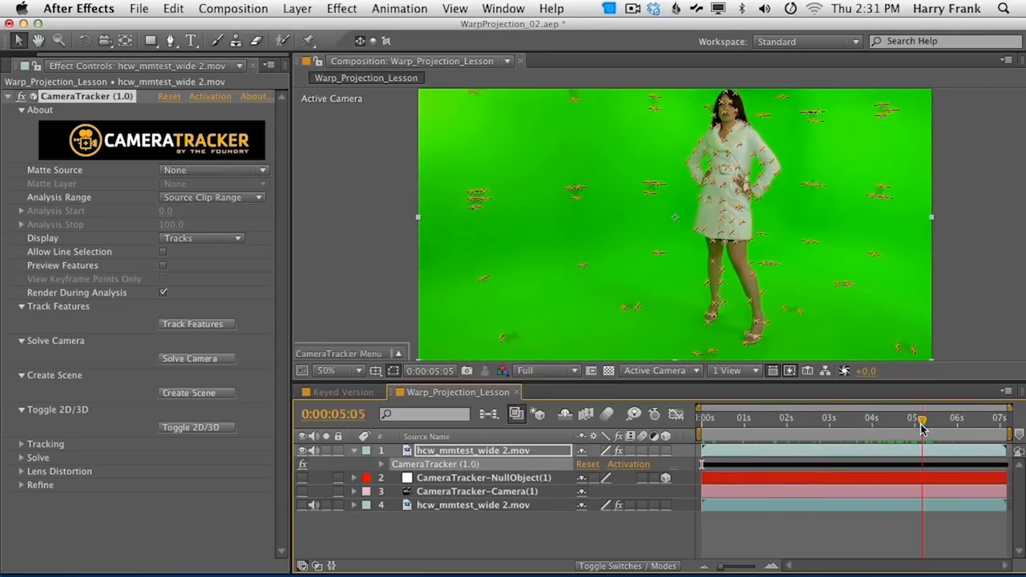
Step: Solve the camera from the tracked features, accept the result and scrub through the shot to review the solved points
click(226, 361)
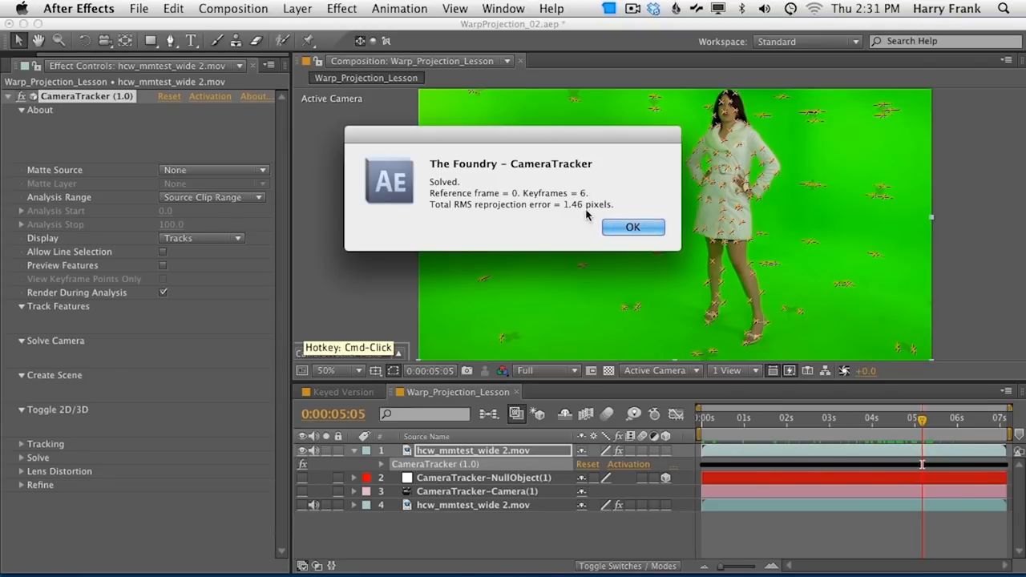
click(633, 229)
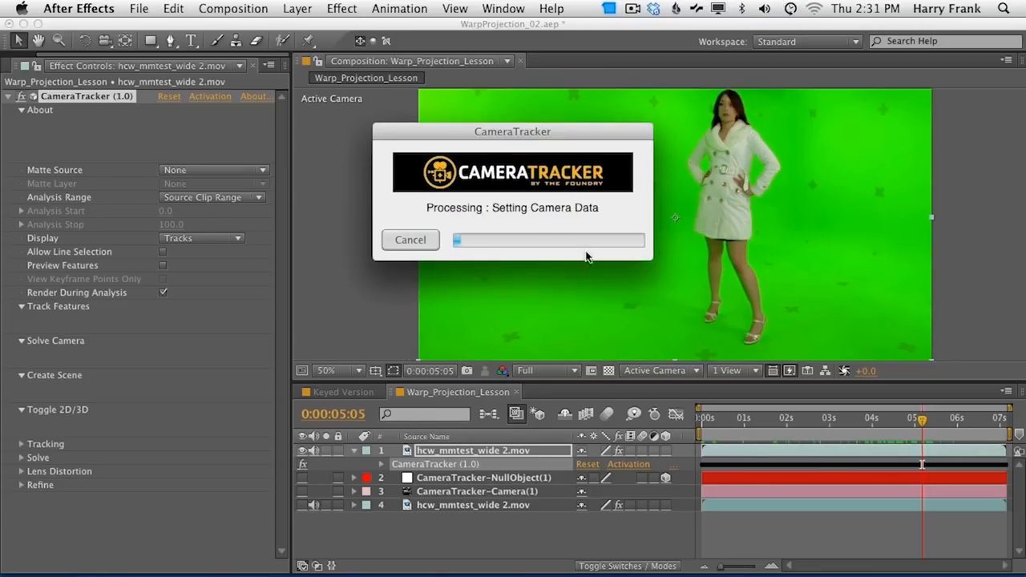
drag(745, 418, 869, 425)
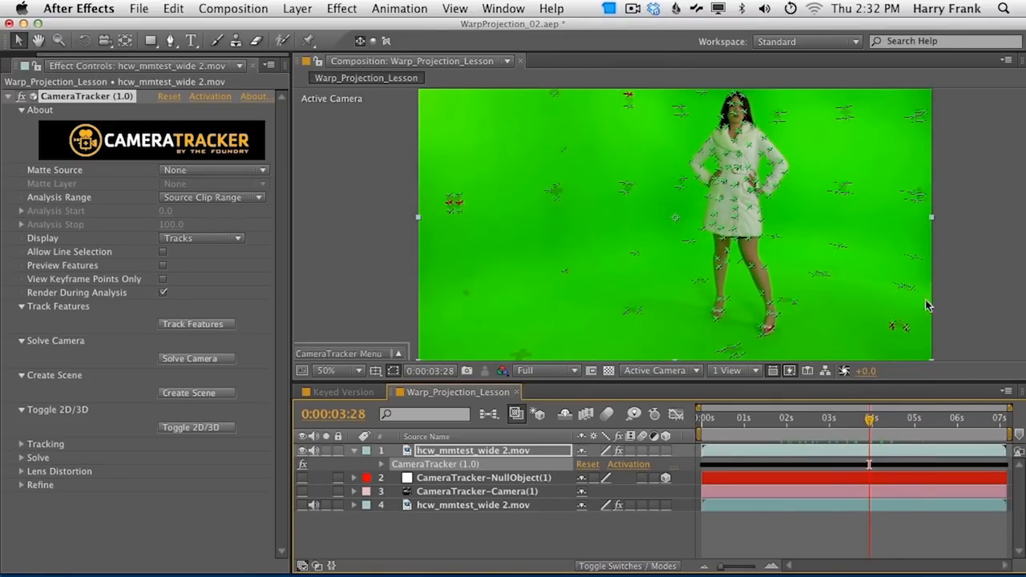
drag(775, 427, 856, 430)
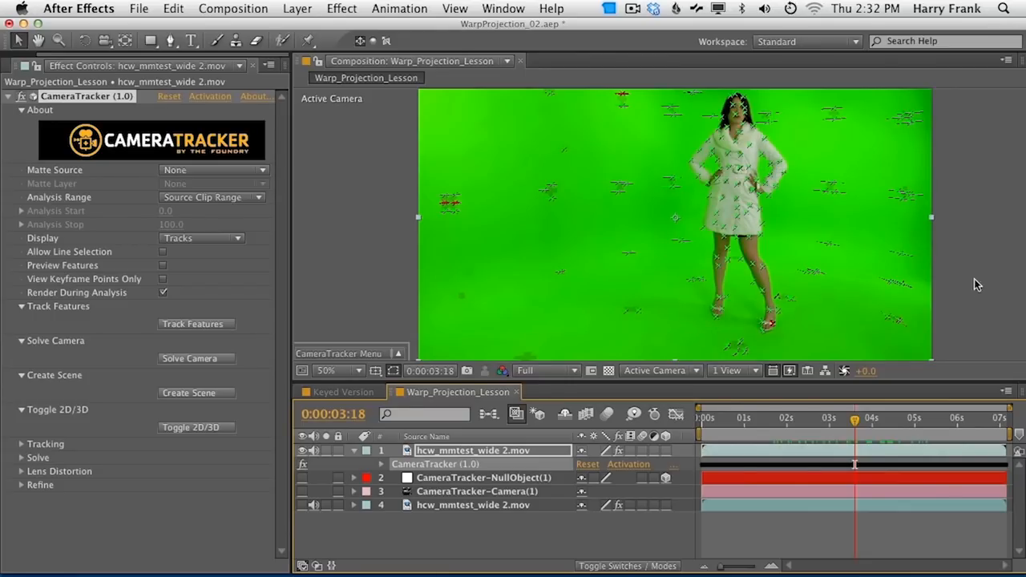
Step: Select the solved track points on the floor around the woman's feet and set the ground plane to them
mouse_move(717, 321)
drag(880, 422, 842, 429)
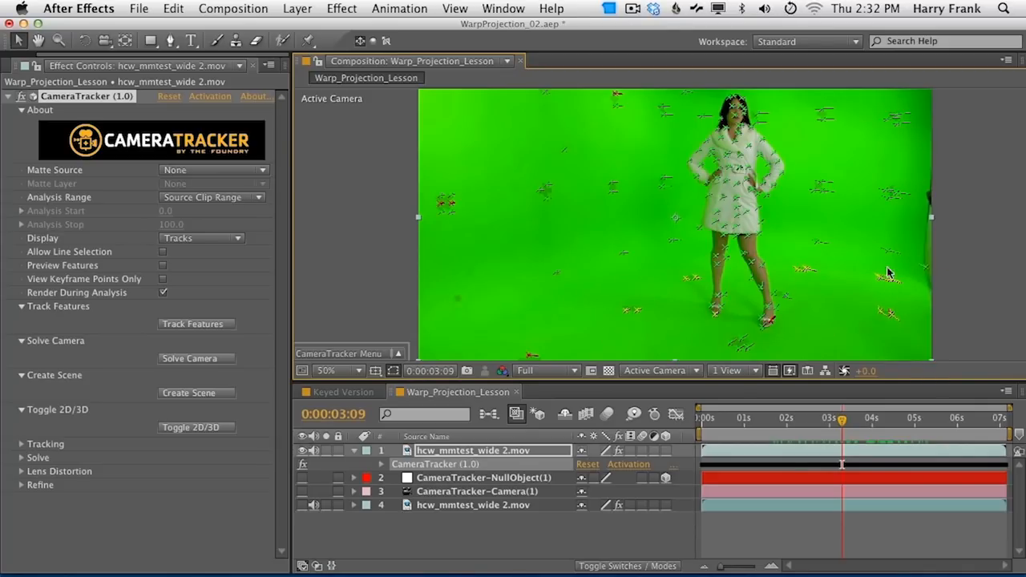
click(377, 354)
mouse_move(345, 322)
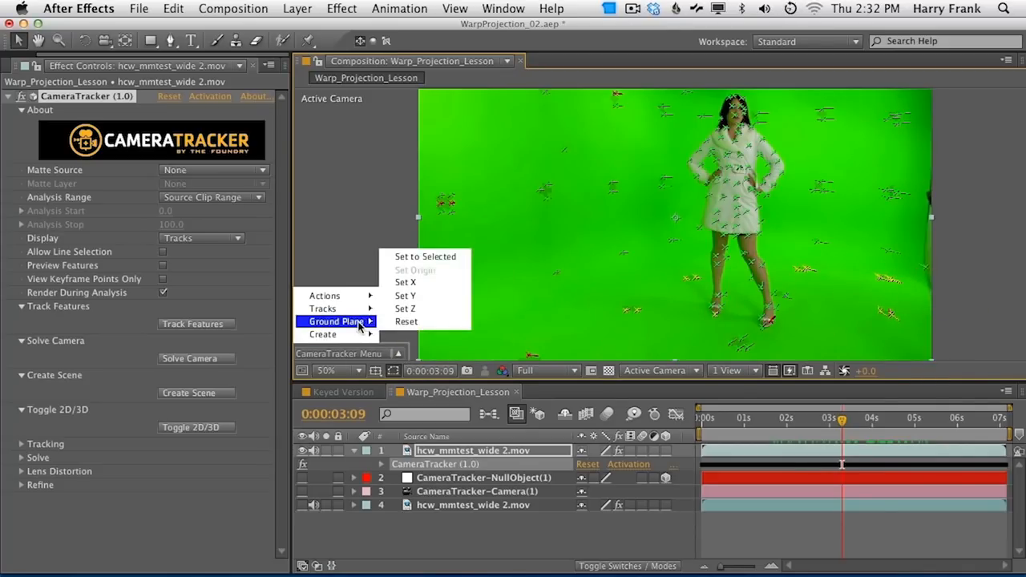
click(437, 257)
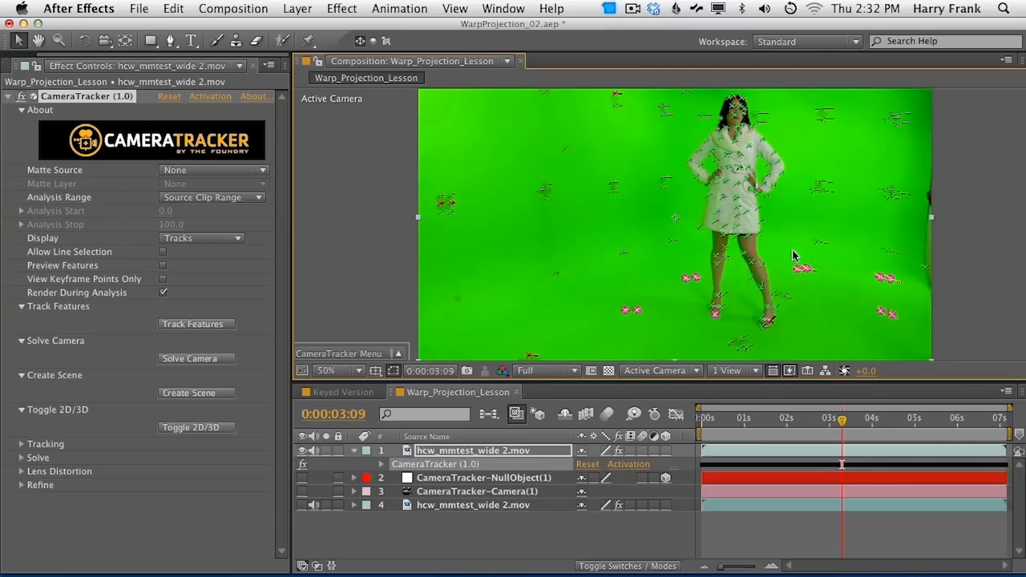
drag(842, 419, 858, 420)
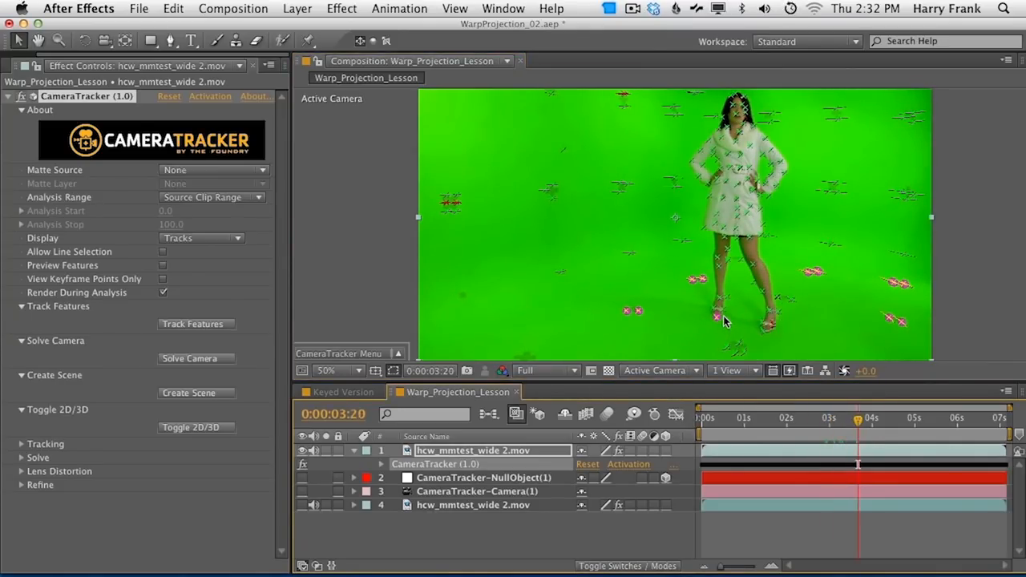
Step: Set the ground plane origin to the track point at the woman's front foot and create the CameraTracker scene
mouse_move(719, 318)
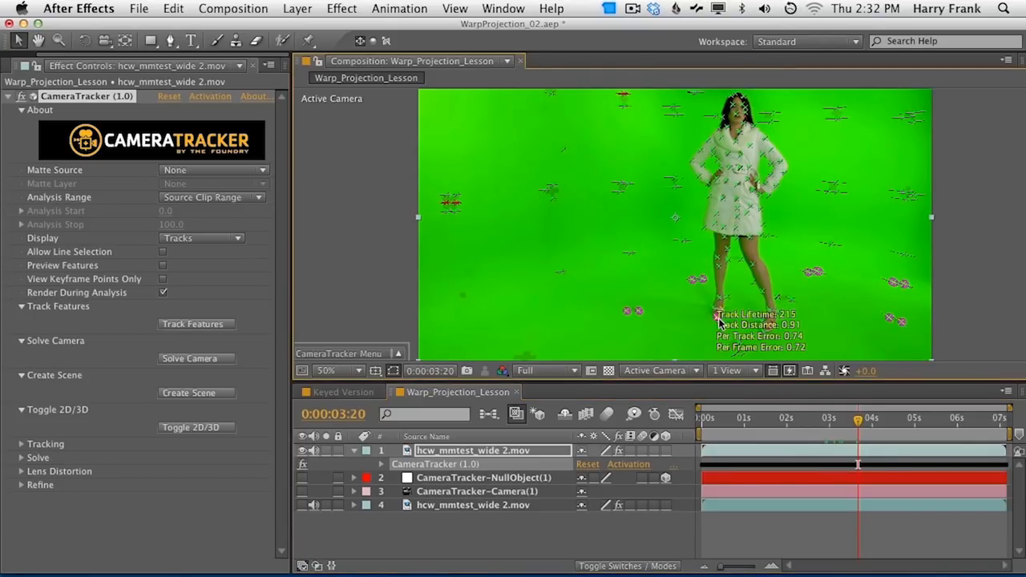
click(393, 353)
mouse_move(358, 311)
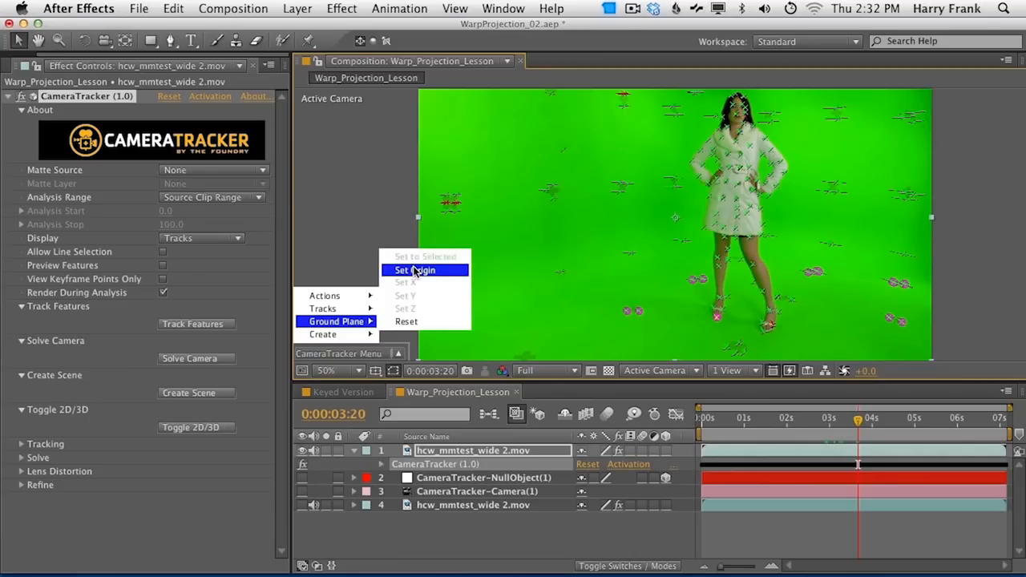
click(417, 272)
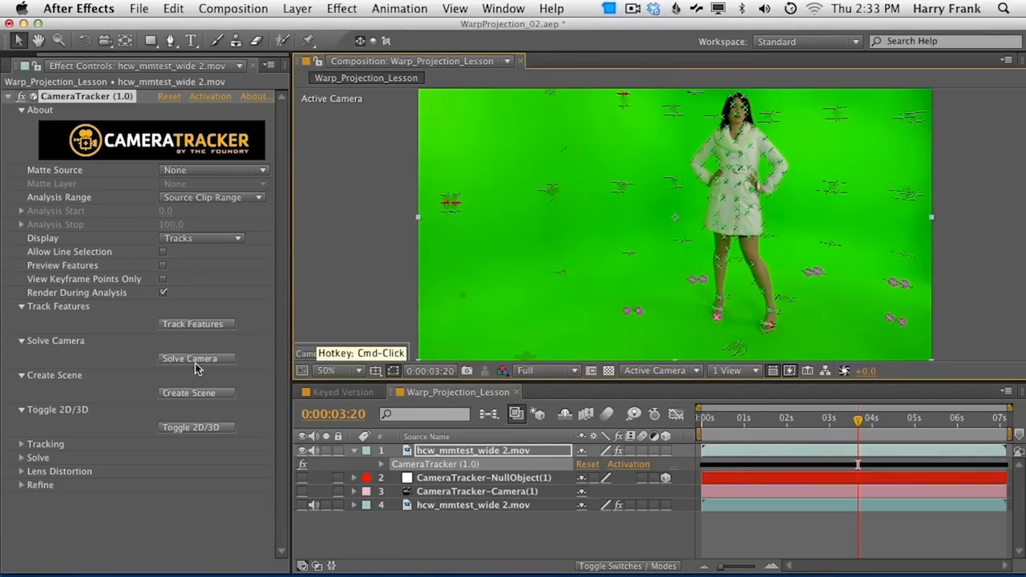
click(183, 394)
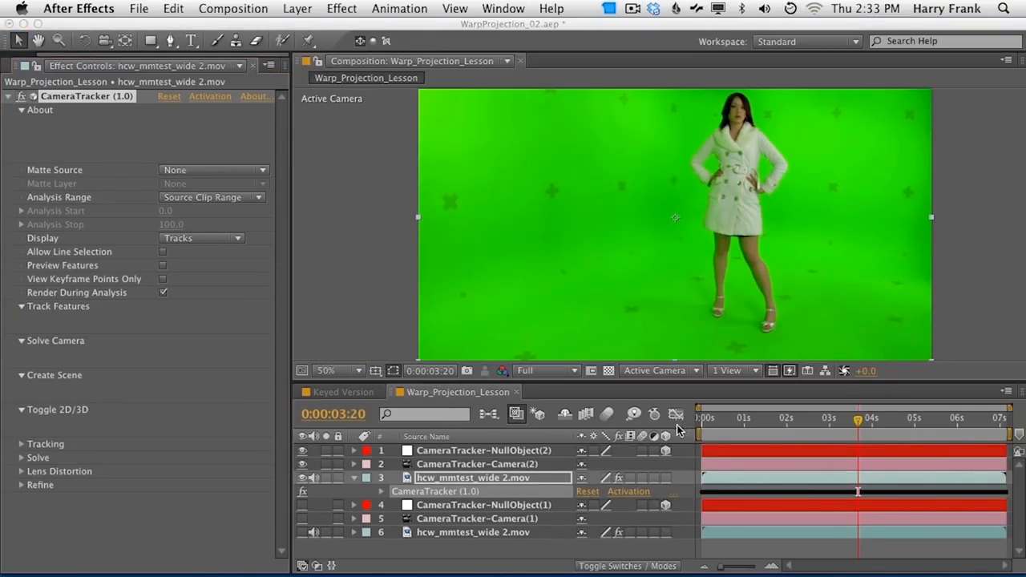
Step: Check the new null's position at the woman's foot and scrub the shot to review how it sticks
mouse_move(718, 321)
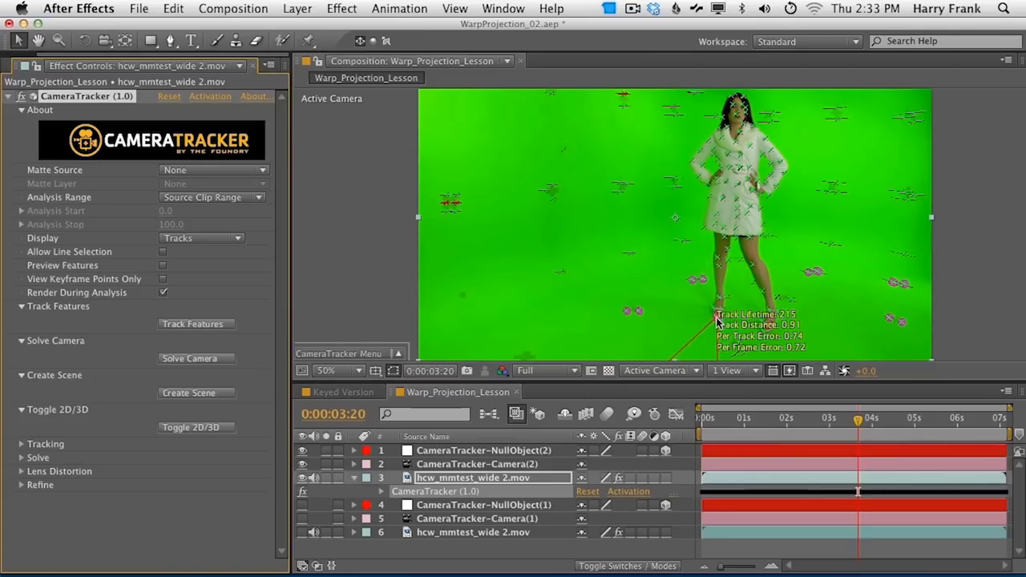
click(492, 452)
key(p)
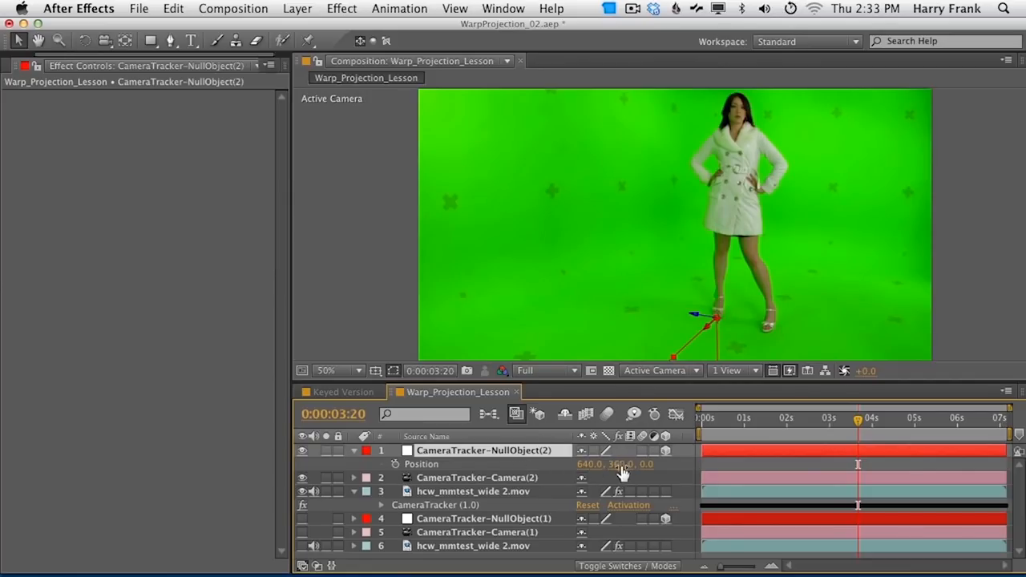
key(p)
drag(724, 415, 774, 409)
Step: Delete the old CameraTracker-NullObject(1), CameraTracker-Camera(1) and bottom clip layers, and save the project
drag(481, 552, 435, 508)
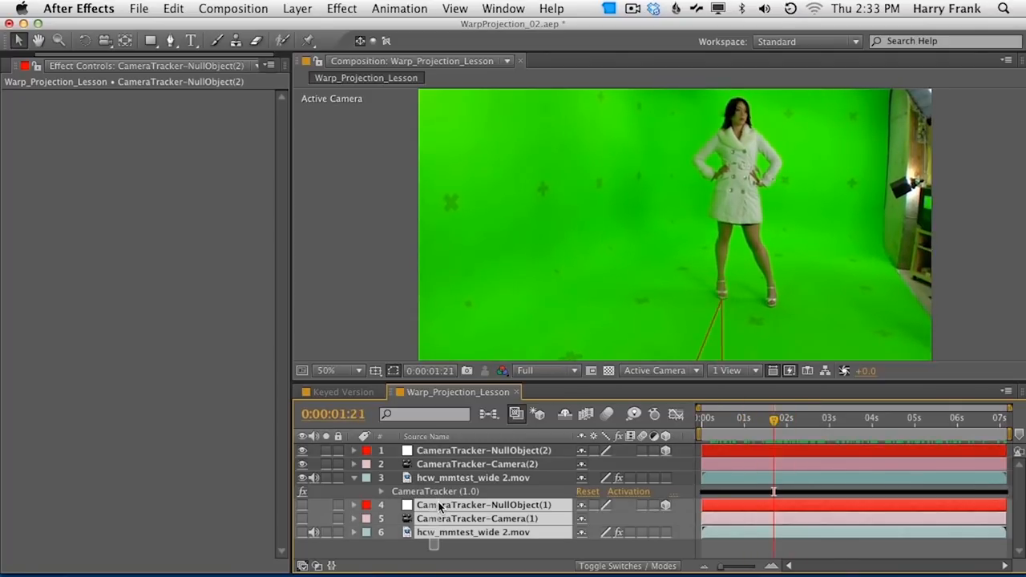
key(Delete)
key(space)
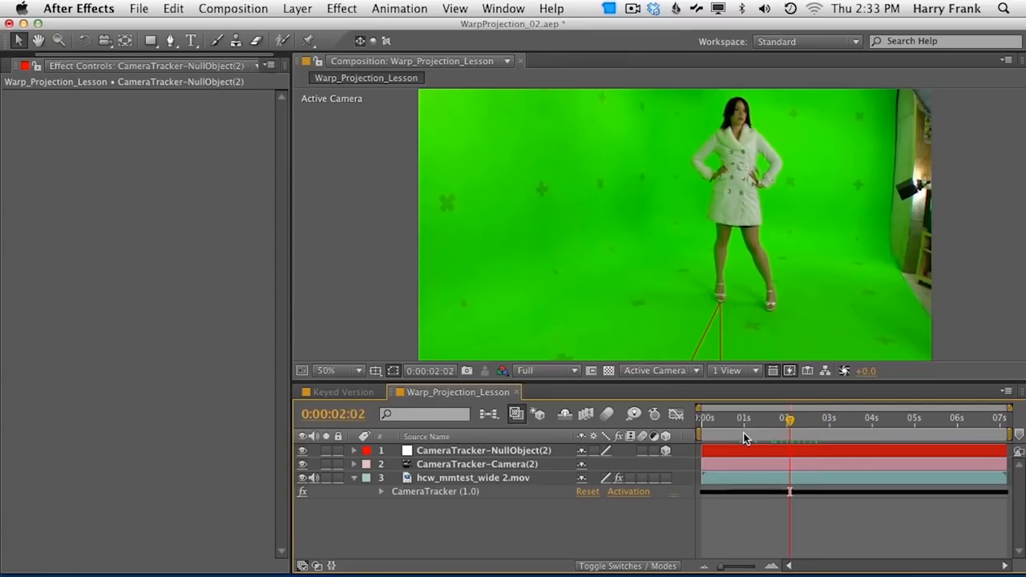
key(super+s)
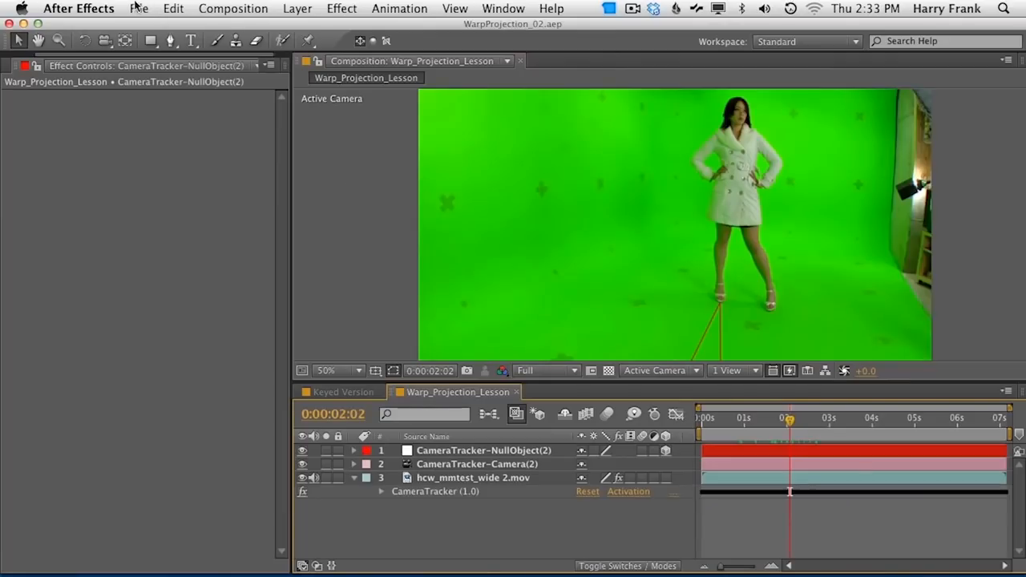
Step: Save a copy of the project as WarpProjection_02_Backup in the Final Tutorial AEP folder
click(136, 8)
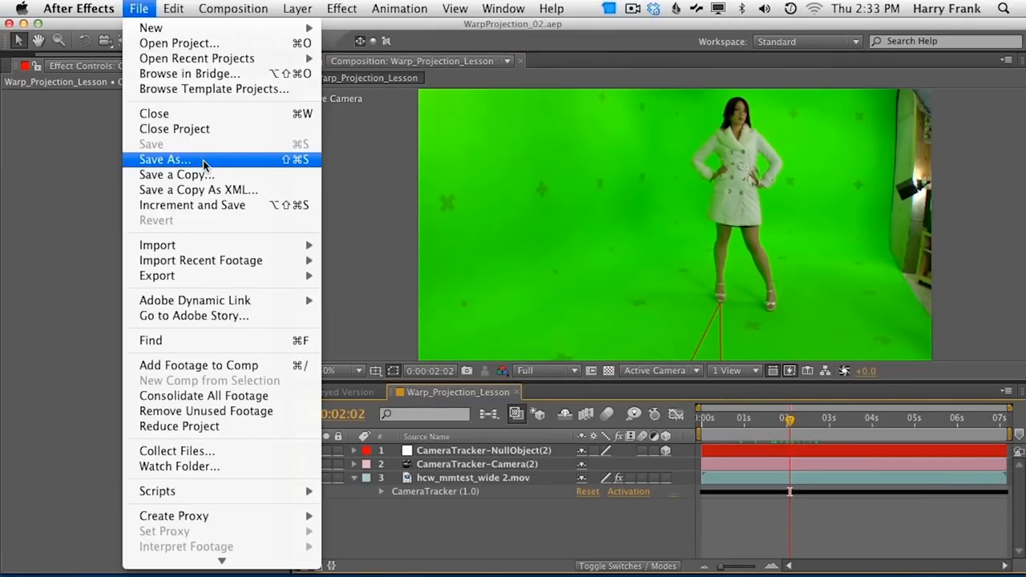
click(229, 180)
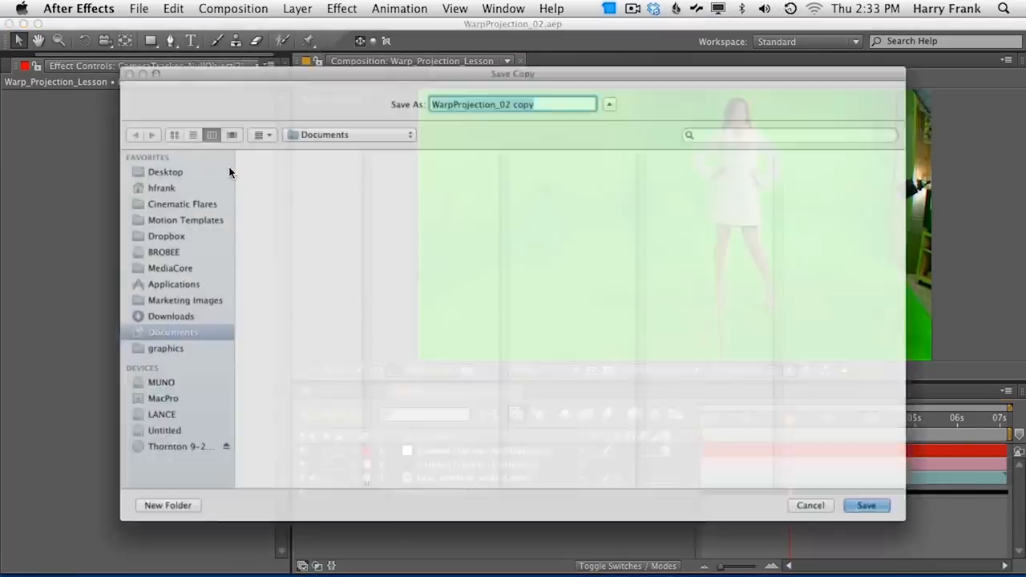
key(Right)
key(BackSpace)
key(BackSpace)
key(BackSpace)
key(BackSpace)
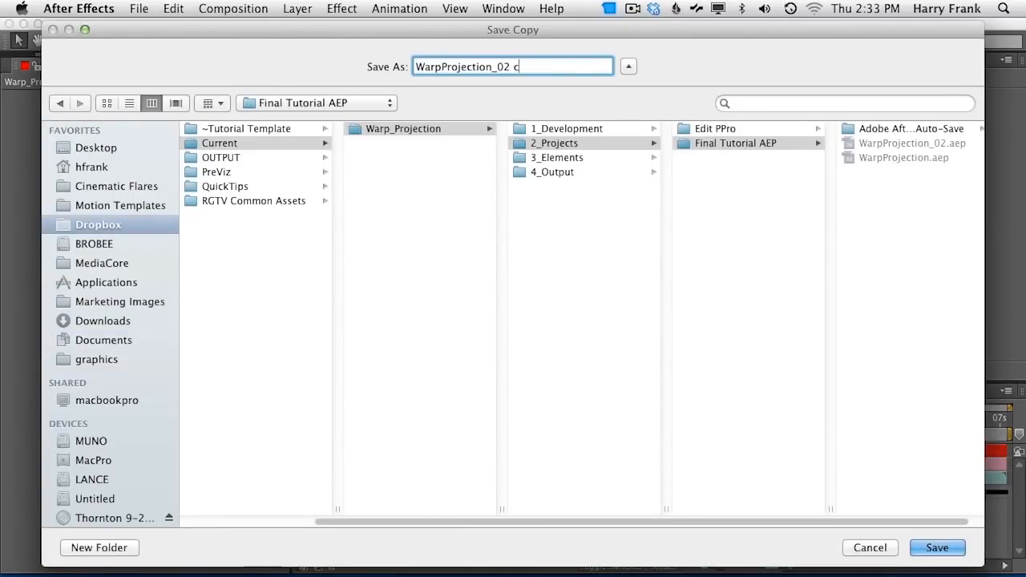
text(_Backup)
key(Return)
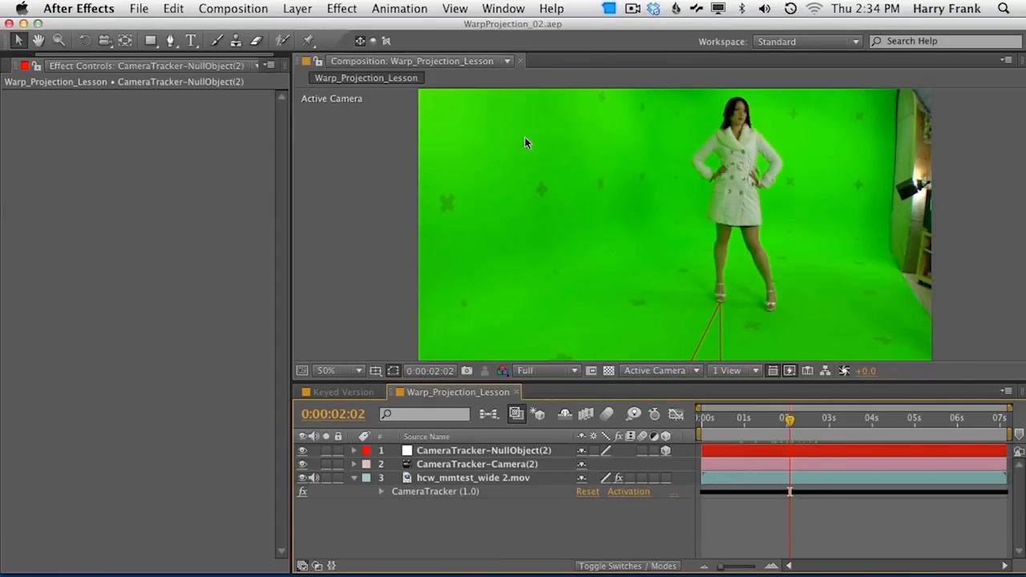
Step: Remove the CameraTracker effect from the hcw_mmtest_wide 2.mov layer and save the project
click(450, 491)
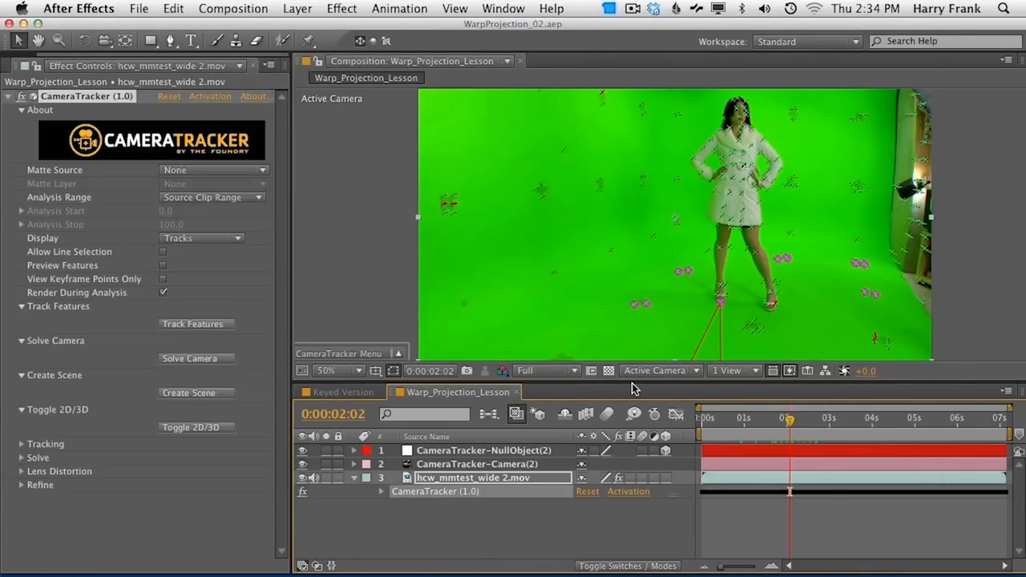
key(Delete)
drag(737, 418, 794, 425)
key(ctrl+s)
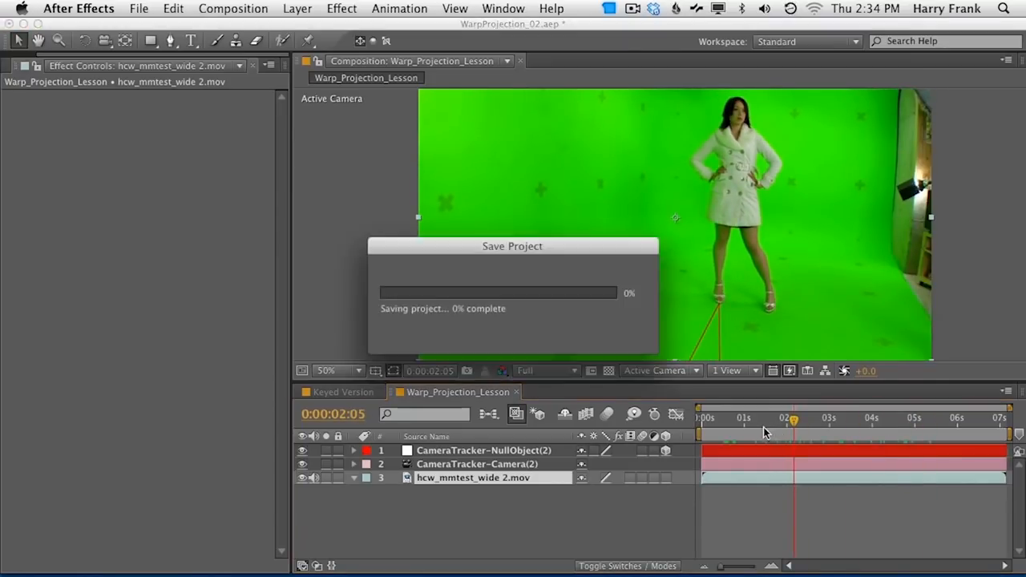
Step: Select the tracked camera and null layers and scrub the shot to review the null's alignment with the woman's foot
drag(710, 422, 805, 437)
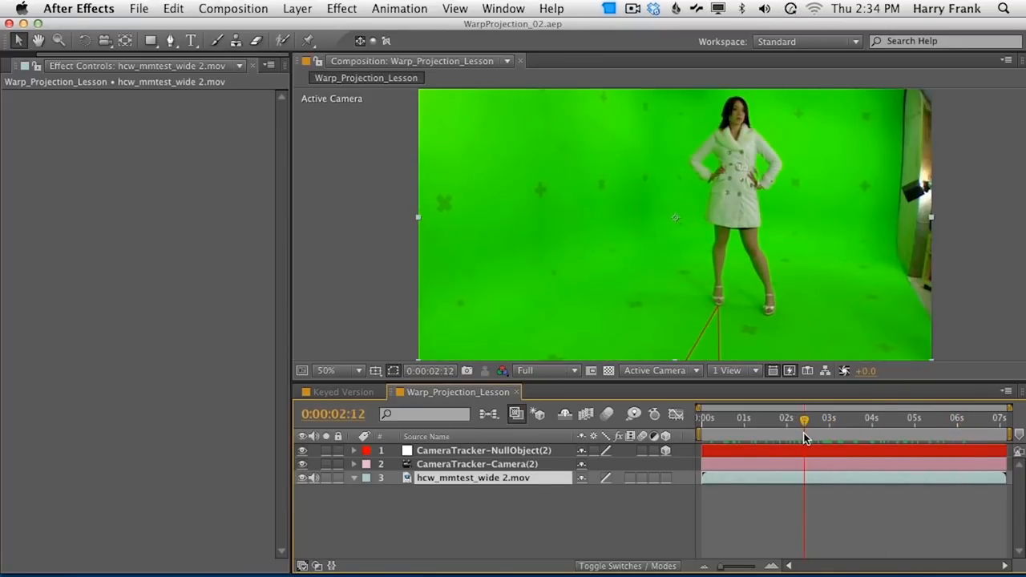
click(465, 467)
click(498, 453)
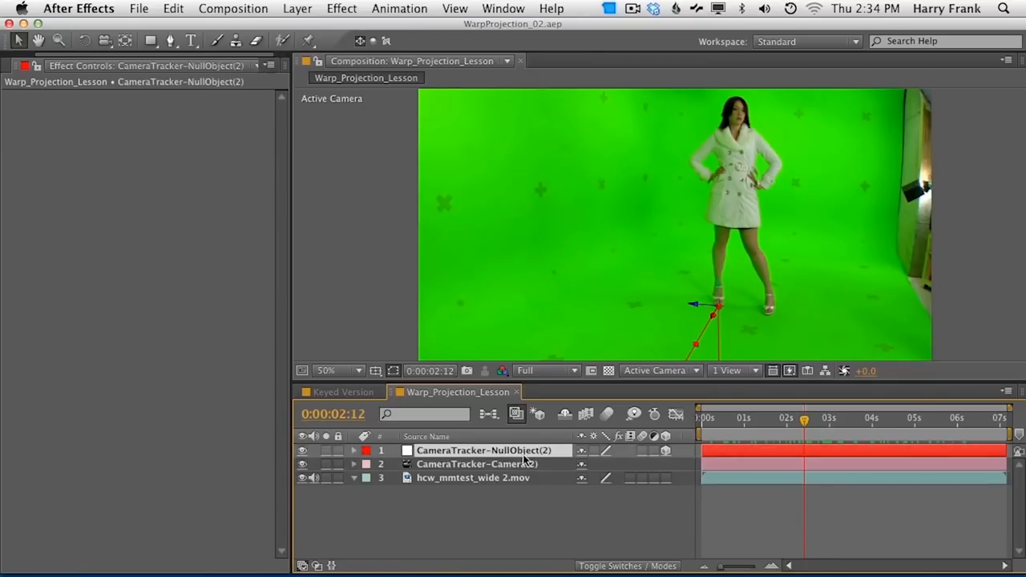
click(730, 436)
drag(751, 437, 862, 433)
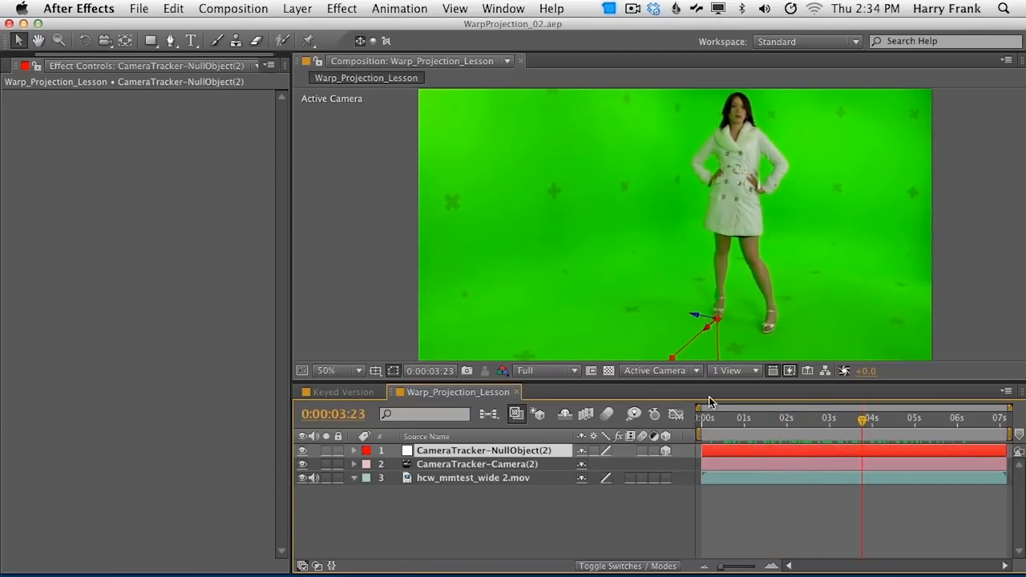
Step: Apply the Primatte Keyer effect to the hcw_mmtest_wide 2.mov layer and look over its settings
click(446, 523)
click(474, 480)
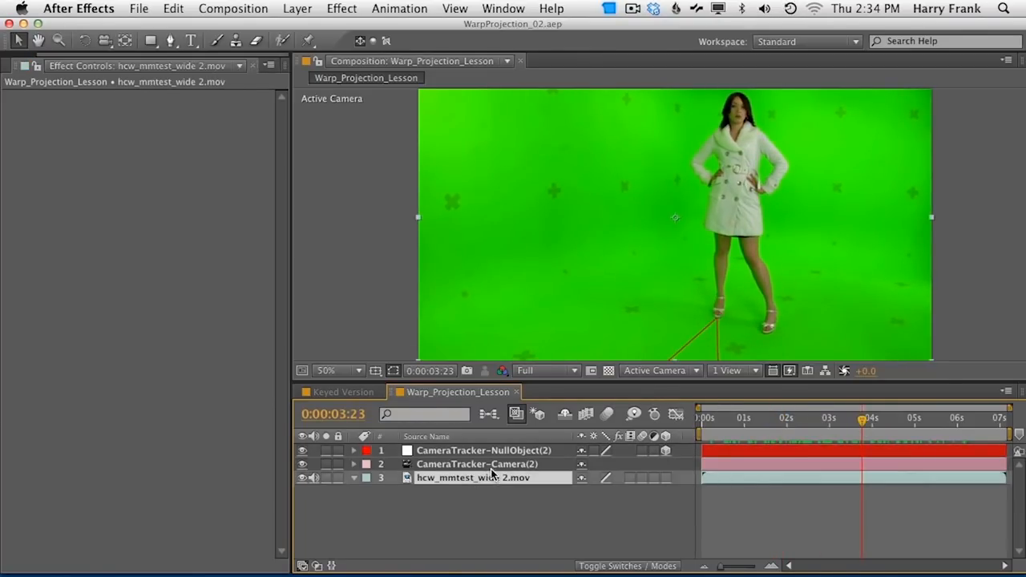
click(342, 8)
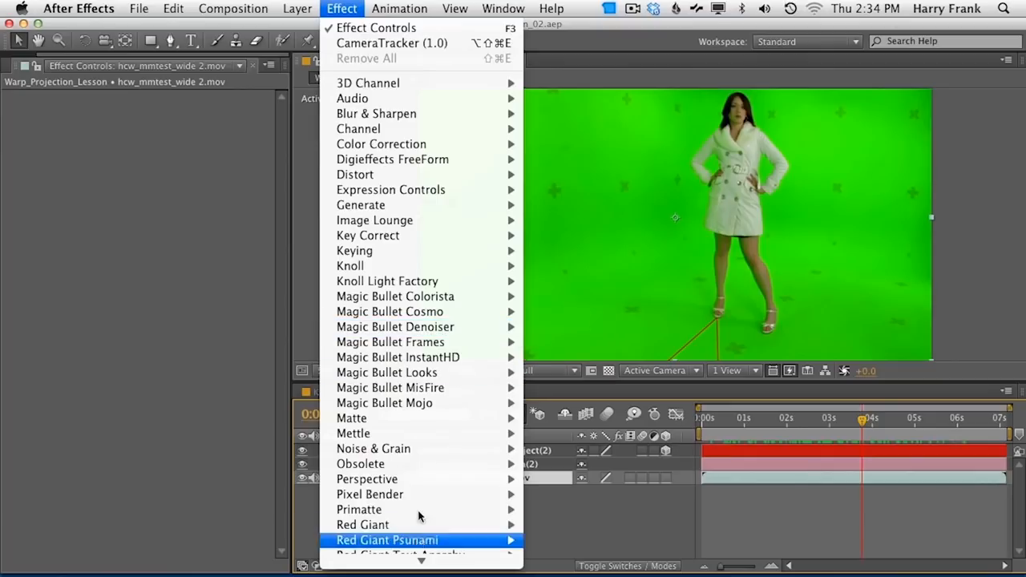
mouse_move(458, 510)
click(579, 511)
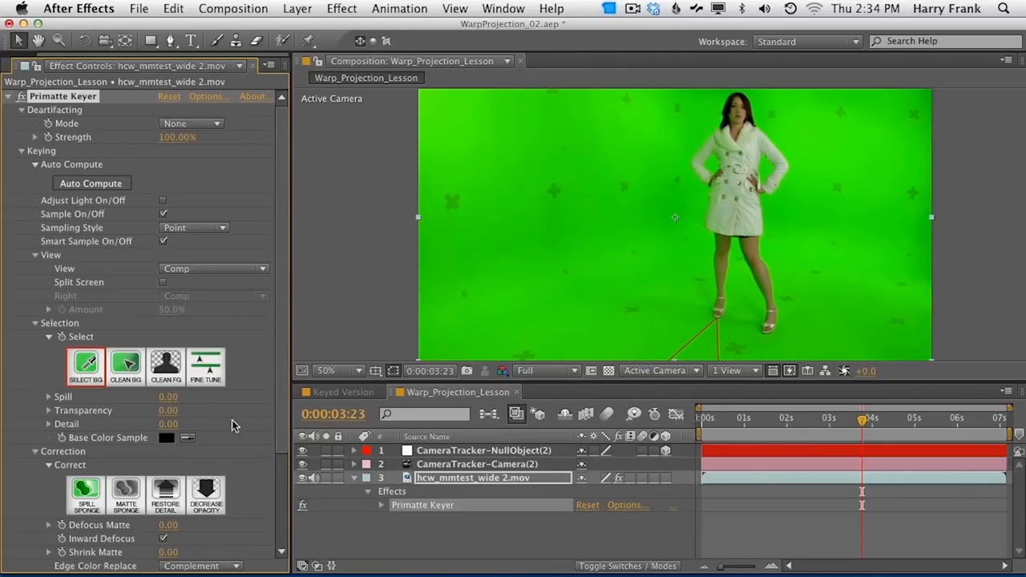
scroll(274, 400, down, 2)
scroll(275, 383, up, 2)
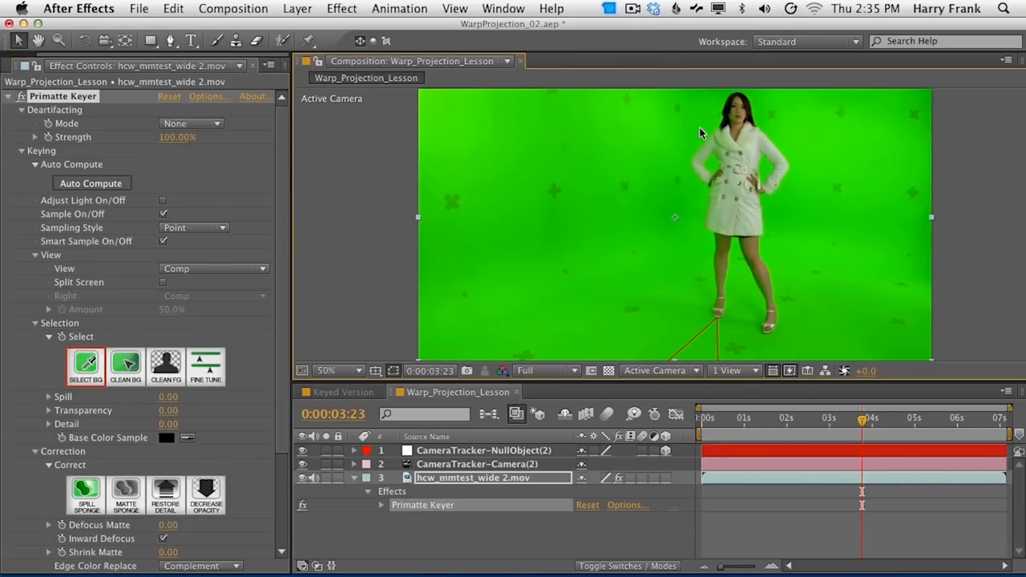
Step: Sample the green background beside the woman with Select BG and display the alpha channel of the key
drag(700, 127, 682, 146)
drag(684, 175, 686, 178)
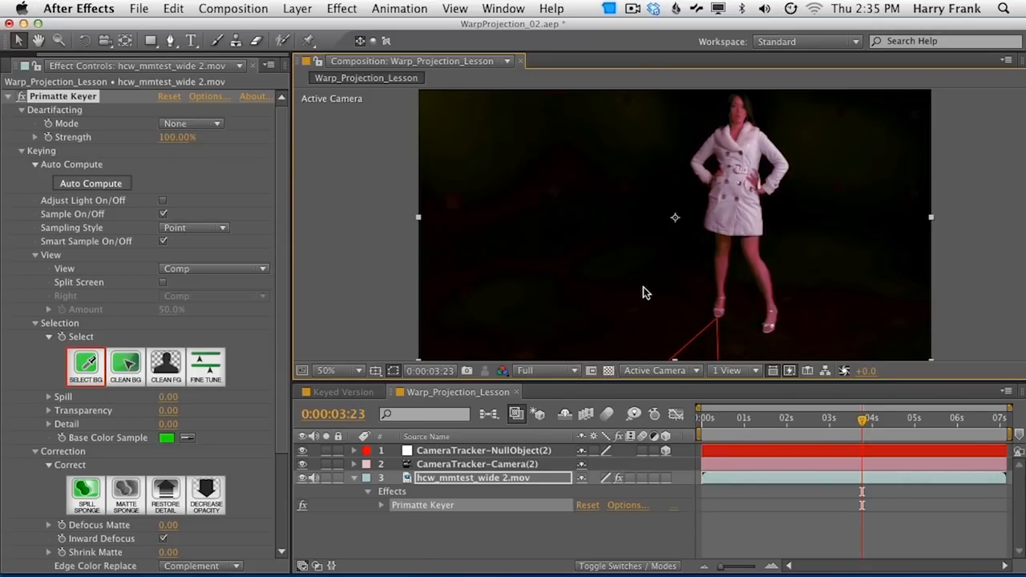
key(alt+4)
key(alt+4)
key(alt+4)
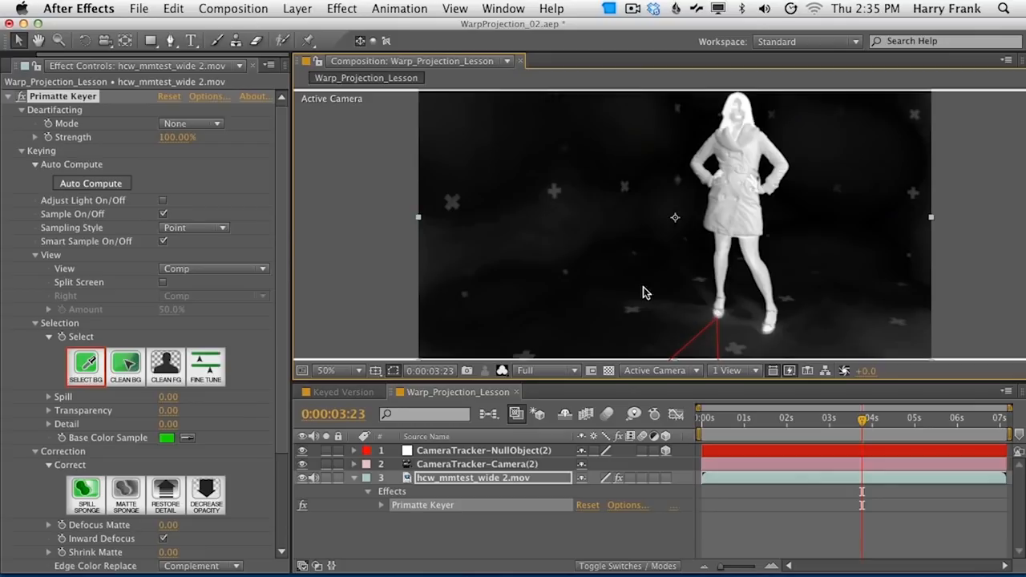
key(alt+4)
key(alt+4)
Step: Clean the background matte with Clean BG, using Rectangle sampling over the noisy areas on both sides of the woman
click(133, 365)
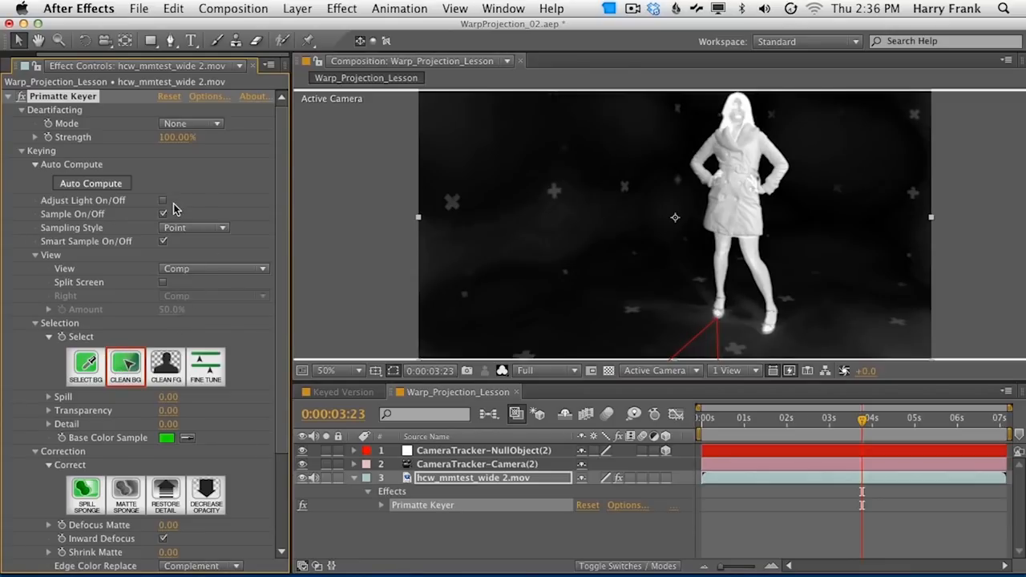
click(175, 232)
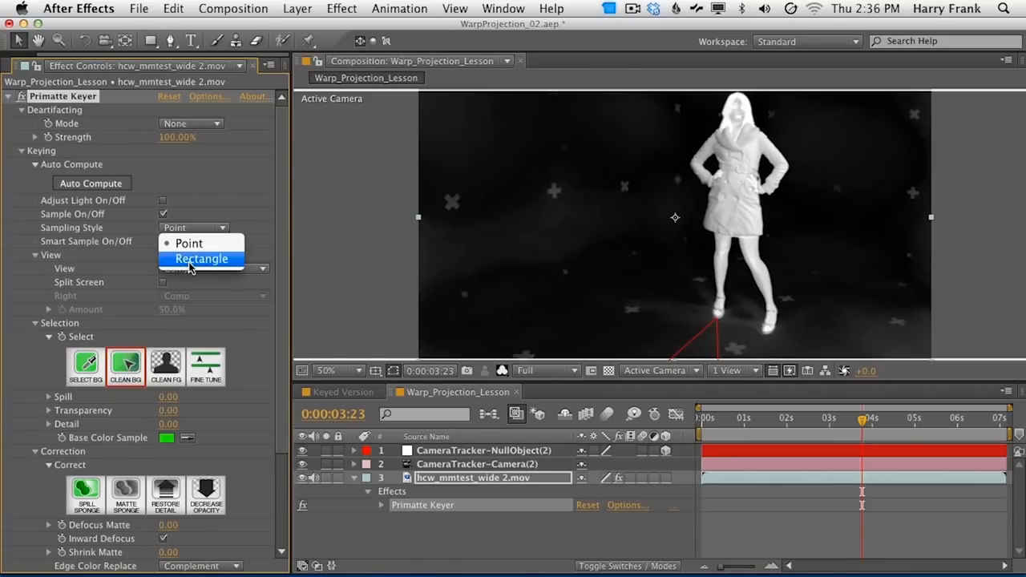
click(193, 259)
drag(671, 194, 611, 268)
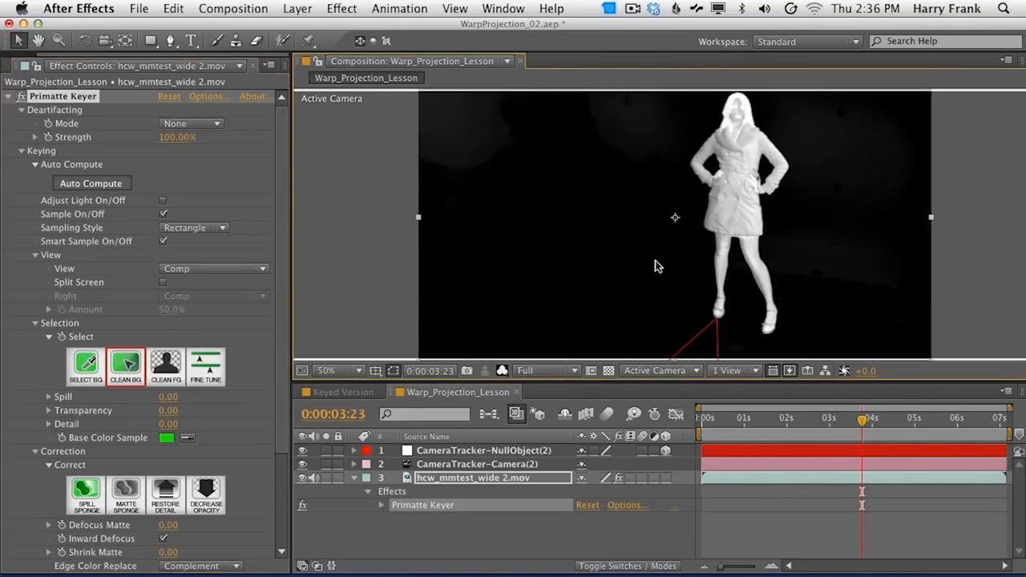
drag(874, 180, 822, 300)
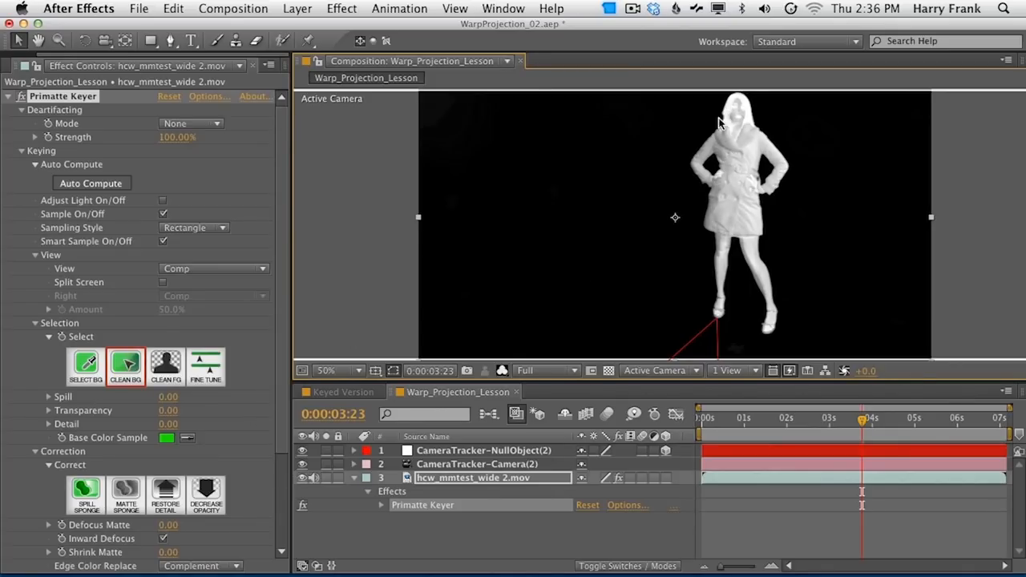
Step: Clean the foreground matte with Clean FG by sampling a rectangle over the woman's coat, and check it at 0:00:01:20
click(168, 366)
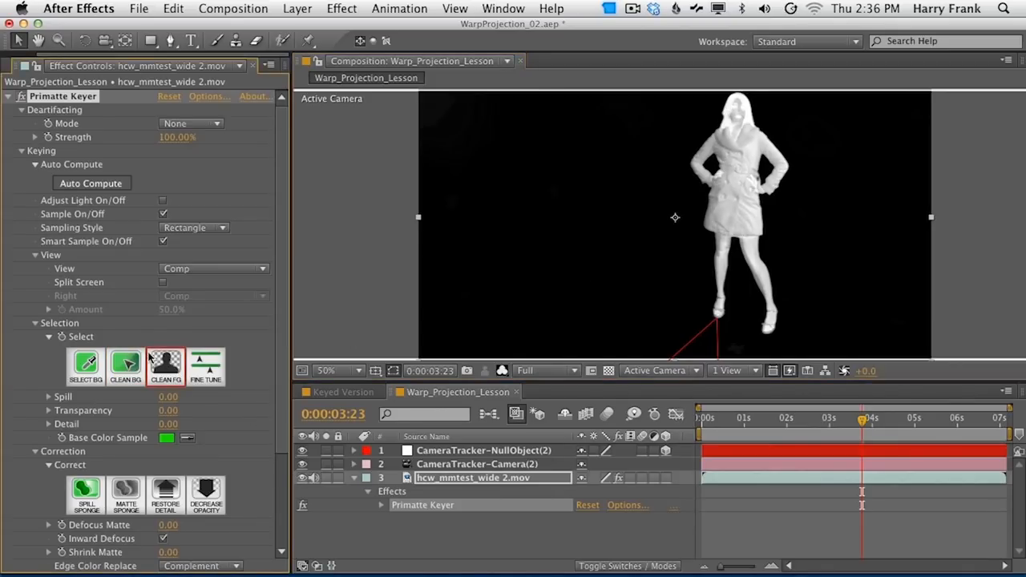
drag(753, 144, 723, 208)
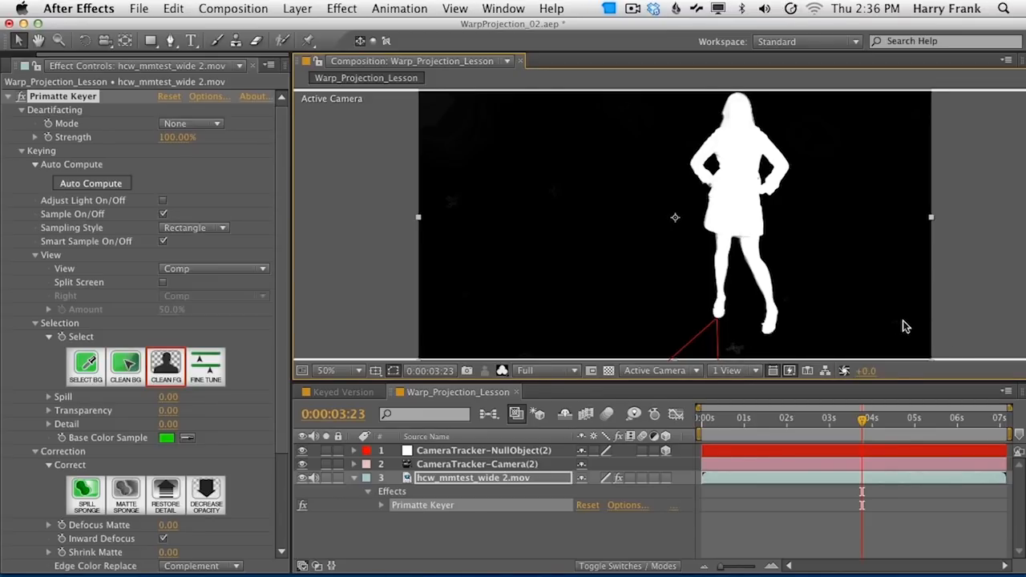
drag(751, 428, 772, 422)
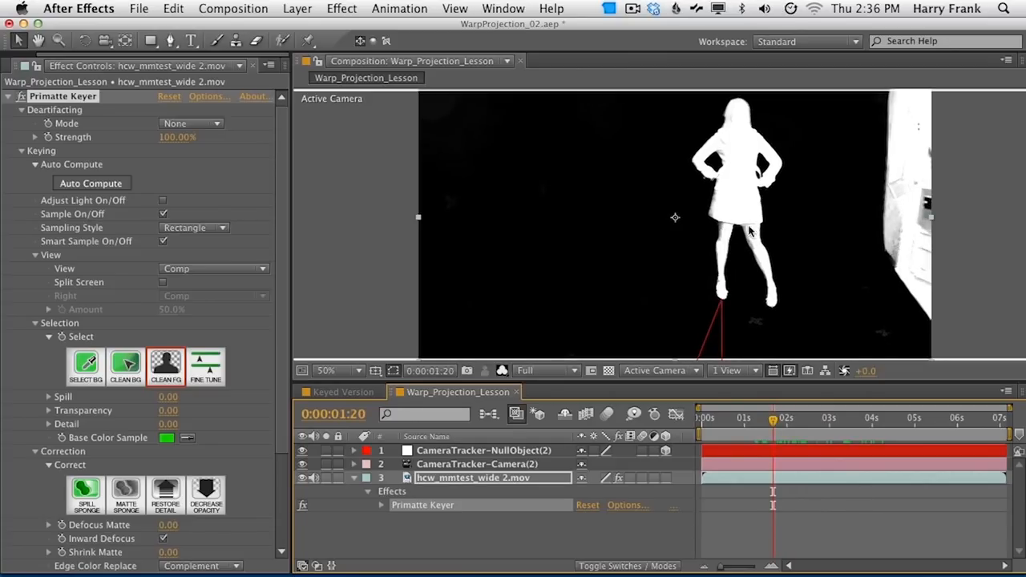
Step: Compare the keyed colour image with its alpha channel and set Primatte's Sampling Style to Point
key(alt+4)
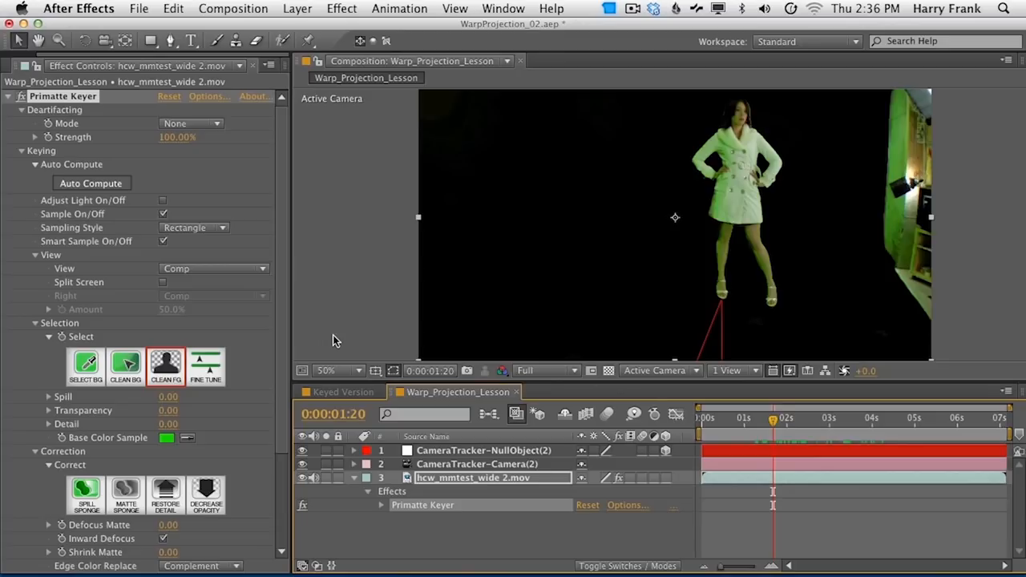
key(alt+4)
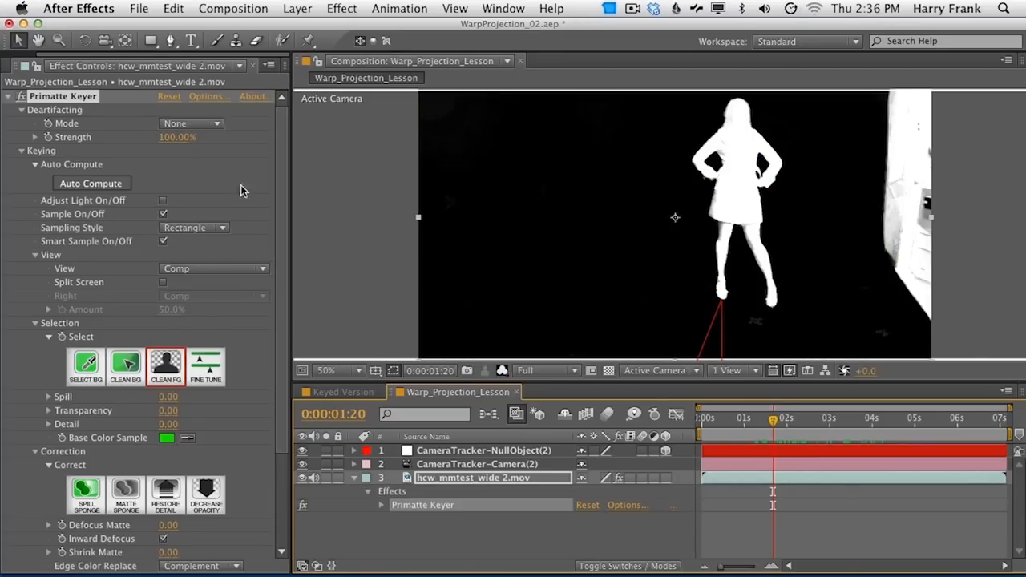
click(203, 227)
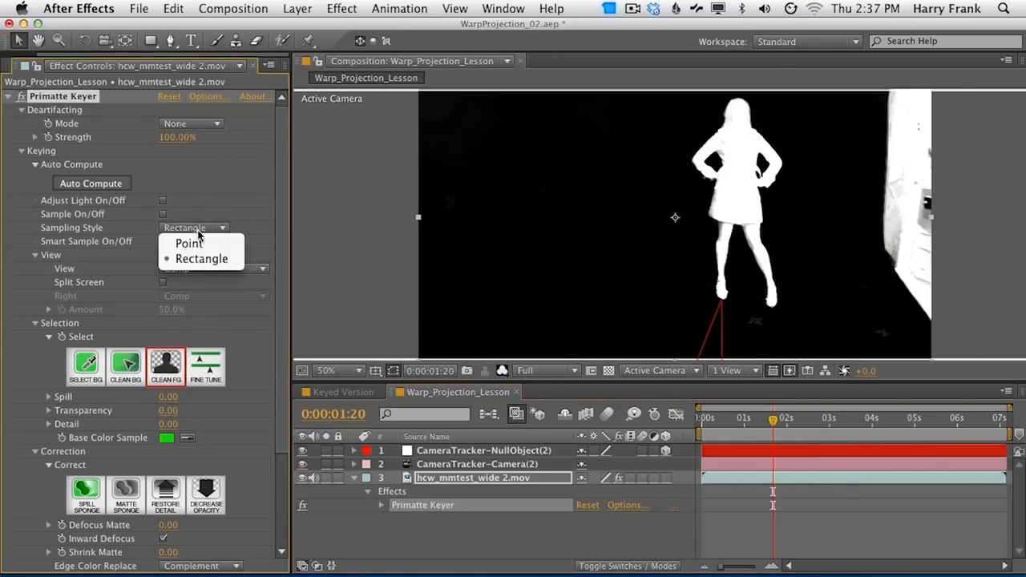
key(Return)
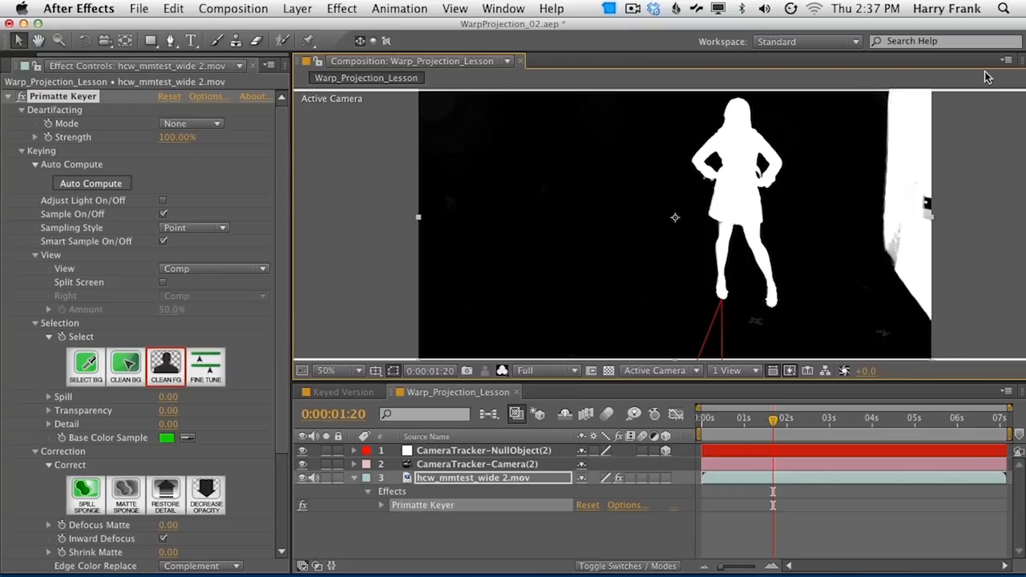
Step: Compare the woman's keyed colour image with its alpha channel up close to check for green spill on her coat
scroll(697, 191, up, 2)
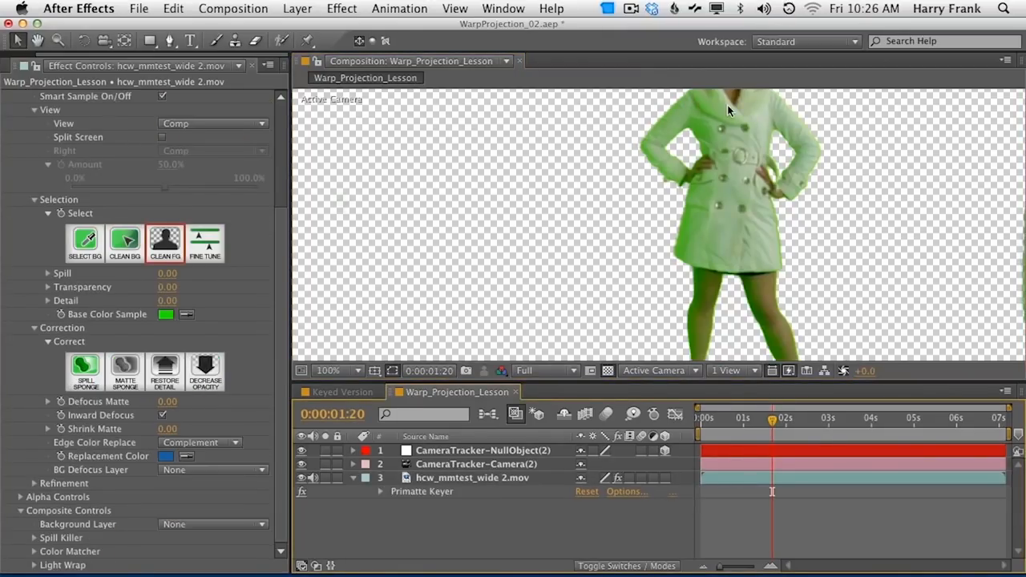
key(alt+4)
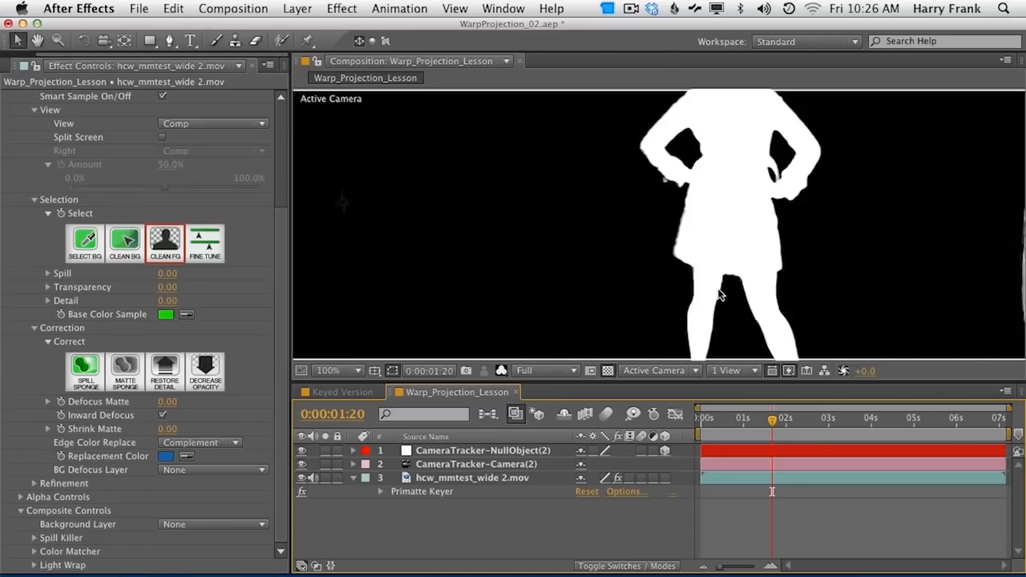
key(alt+4)
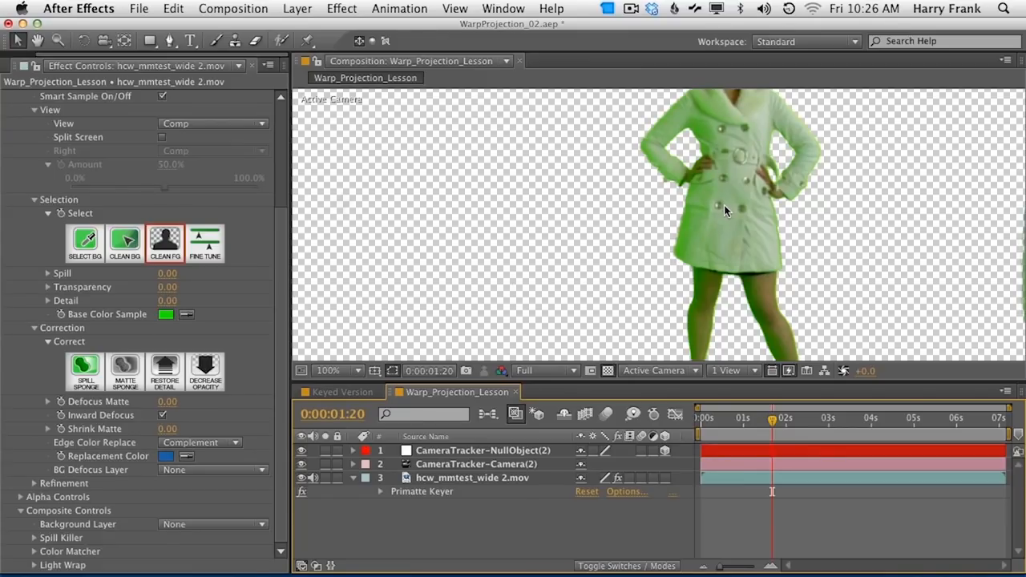
key(alt+4)
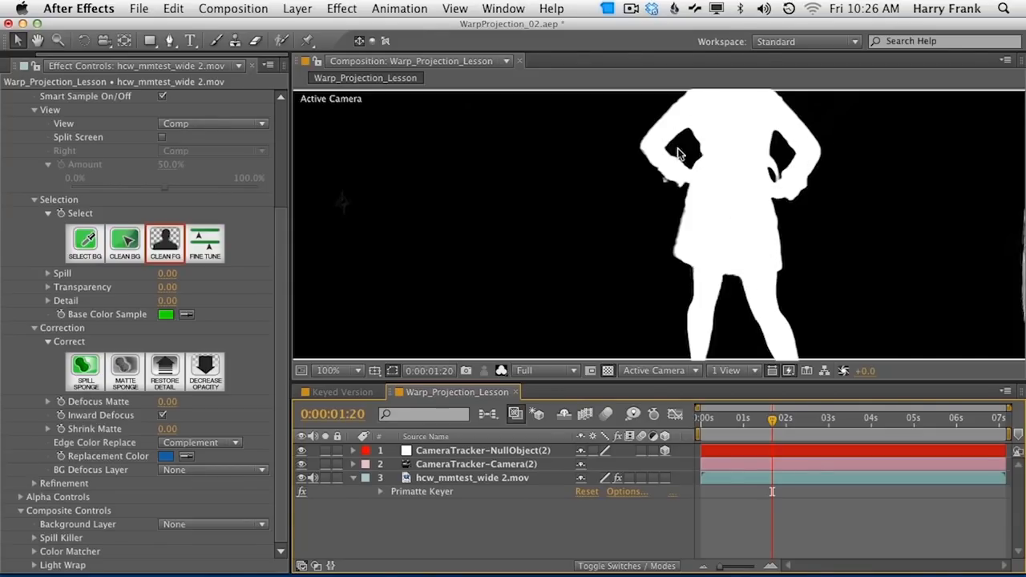
key(alt+4)
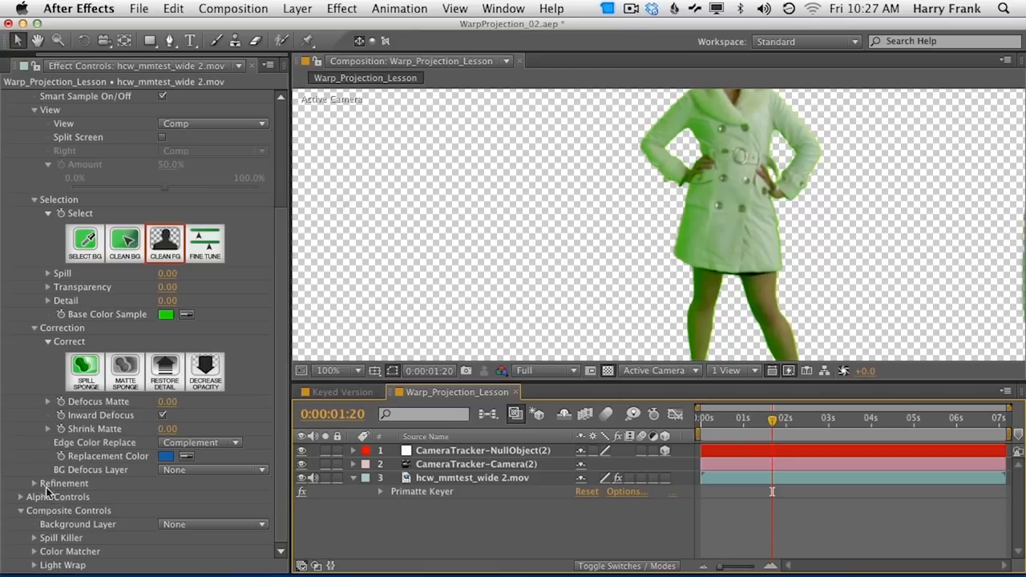
Step: Enable Primatte's Spill Killer with its Color Mode set to Green
click(34, 539)
scroll(71, 543, down, 3)
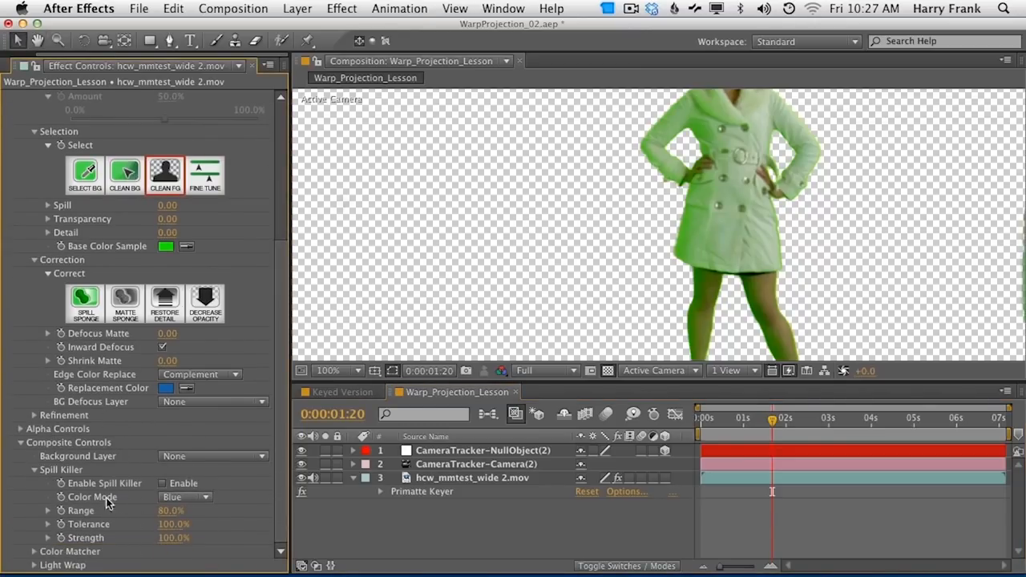
click(179, 498)
click(190, 528)
click(163, 484)
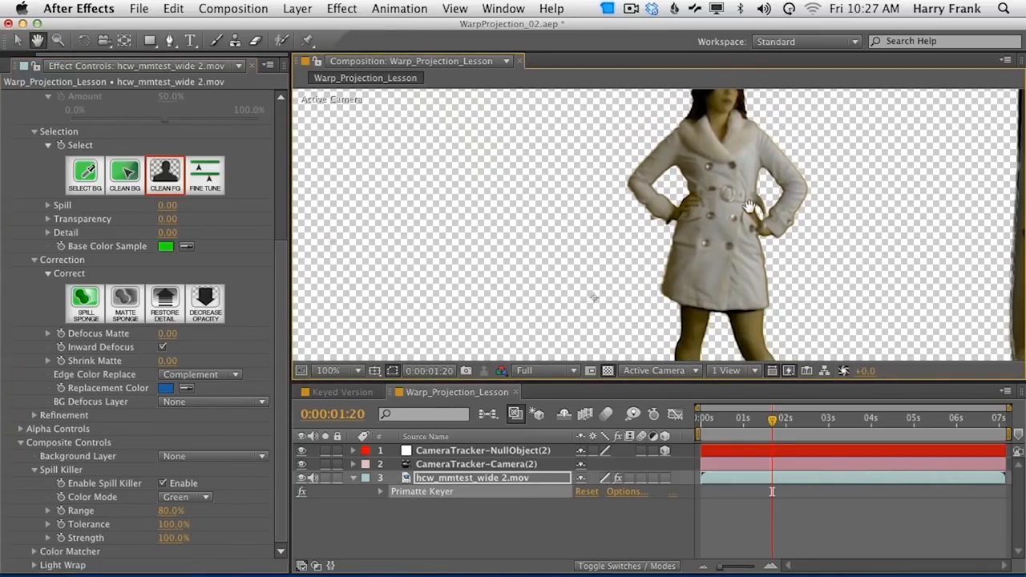
Step: Examine the spill-suppressed key against its alpha channel and the unkeyed plate, checking the edges of the coat, arms and hair
alt+click(501, 371)
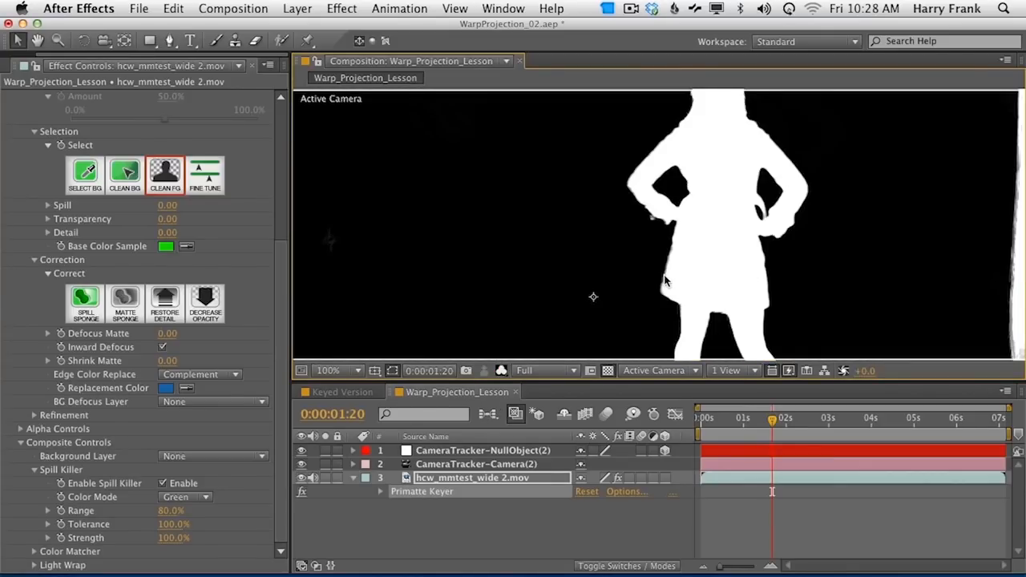
key(alt+4)
click(617, 478)
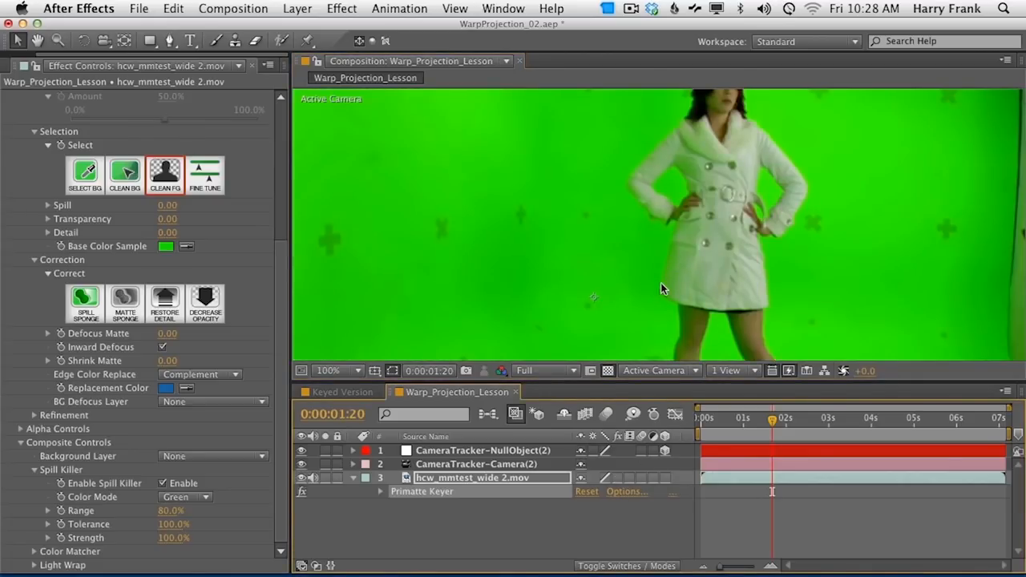
scroll(682, 155, up, 4)
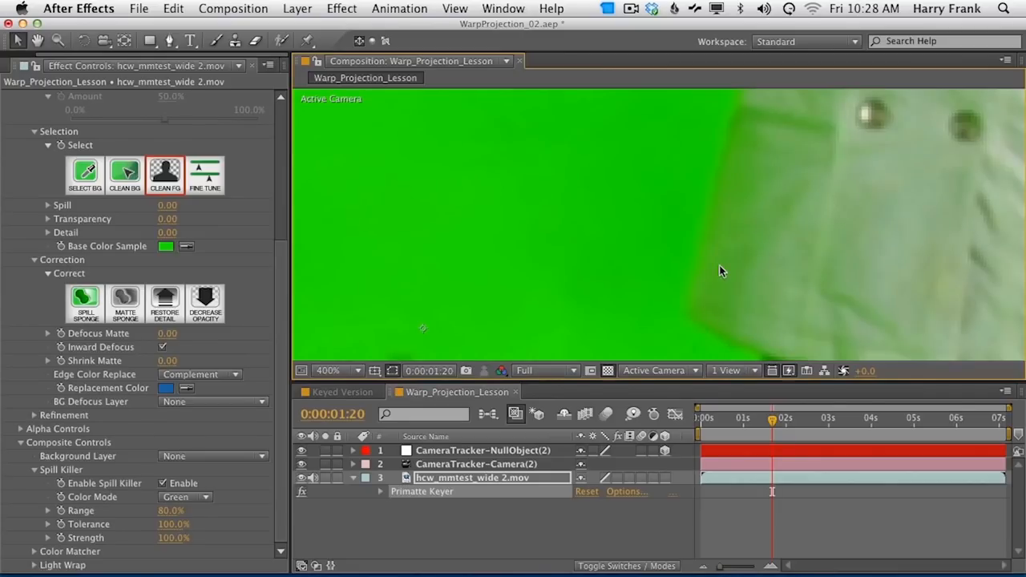
scroll(719, 271, down, 4)
click(617, 478)
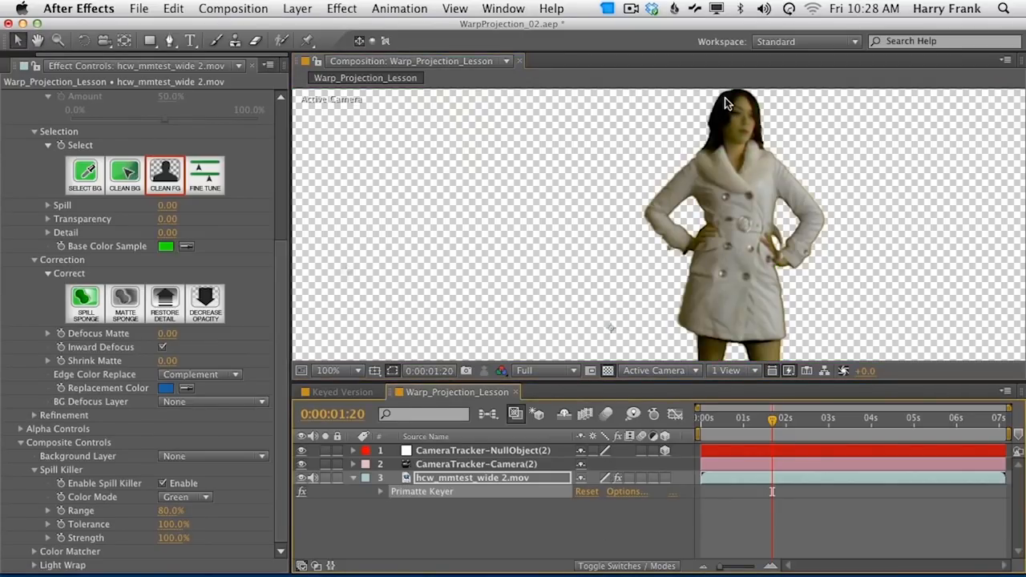
key(space)
drag(769, 292, 739, 282)
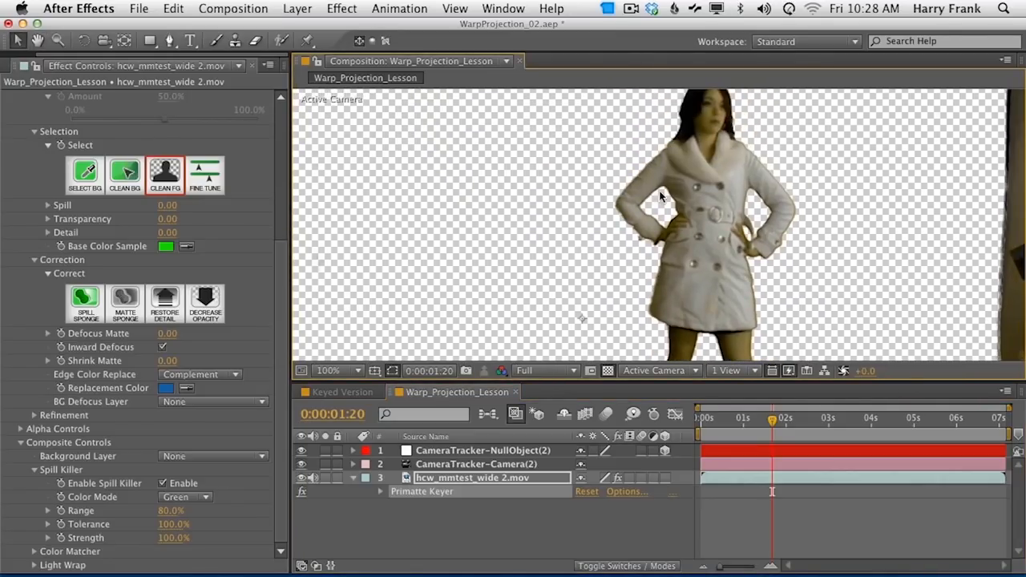
key(space)
drag(712, 214, 731, 232)
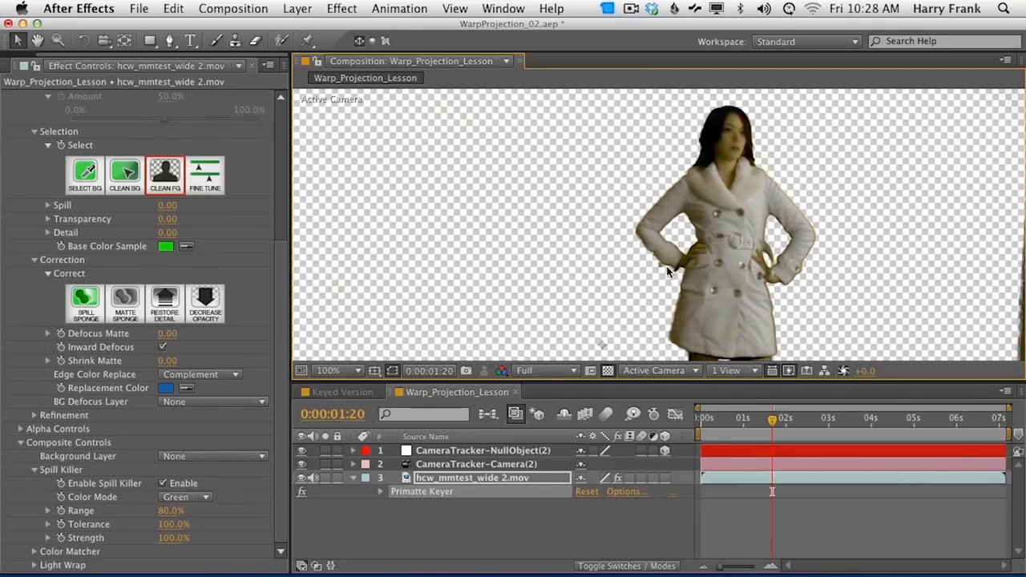
key(space)
drag(727, 253, 715, 228)
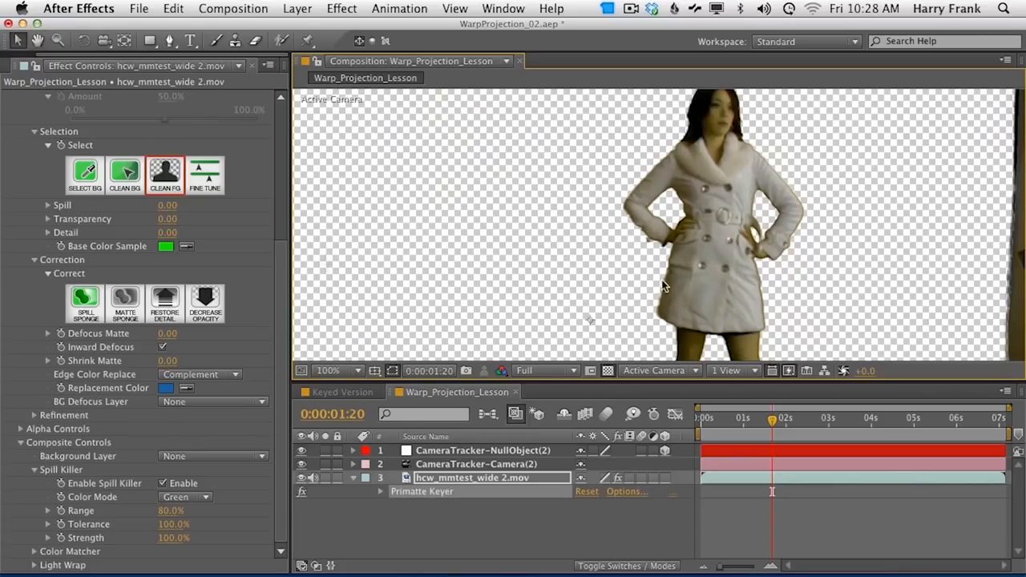
Step: Collapse Primatte's Selection group and expand its Refinement controls
scroll(24, 446, up, 3)
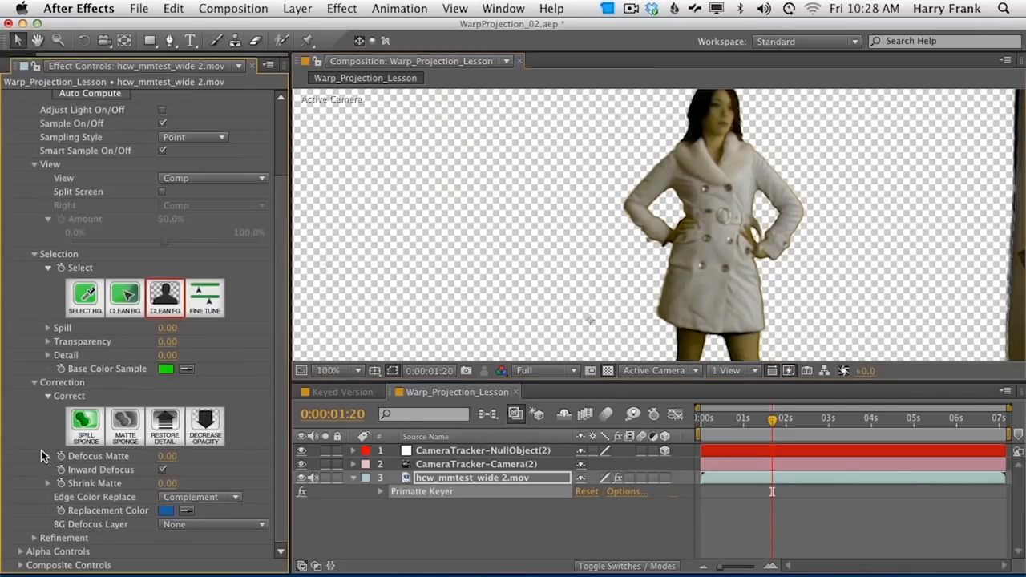
click(37, 261)
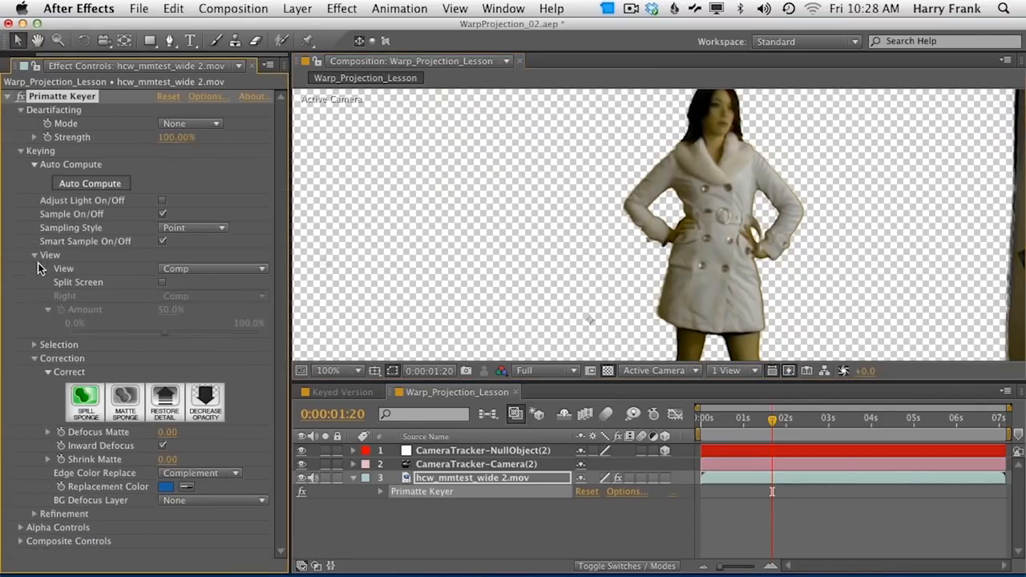
click(22, 151)
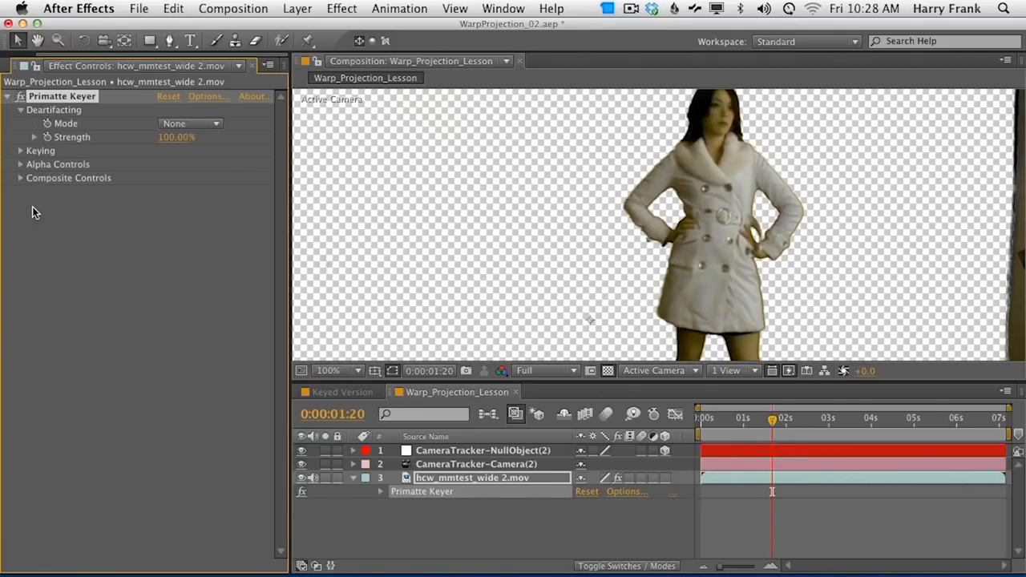
click(20, 152)
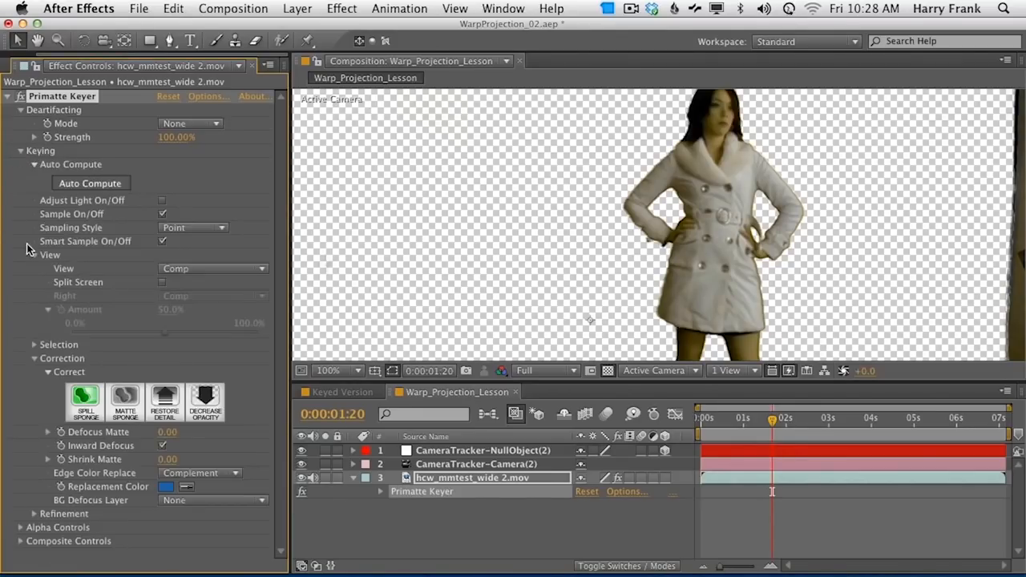
click(34, 514)
scroll(57, 530, down, 6)
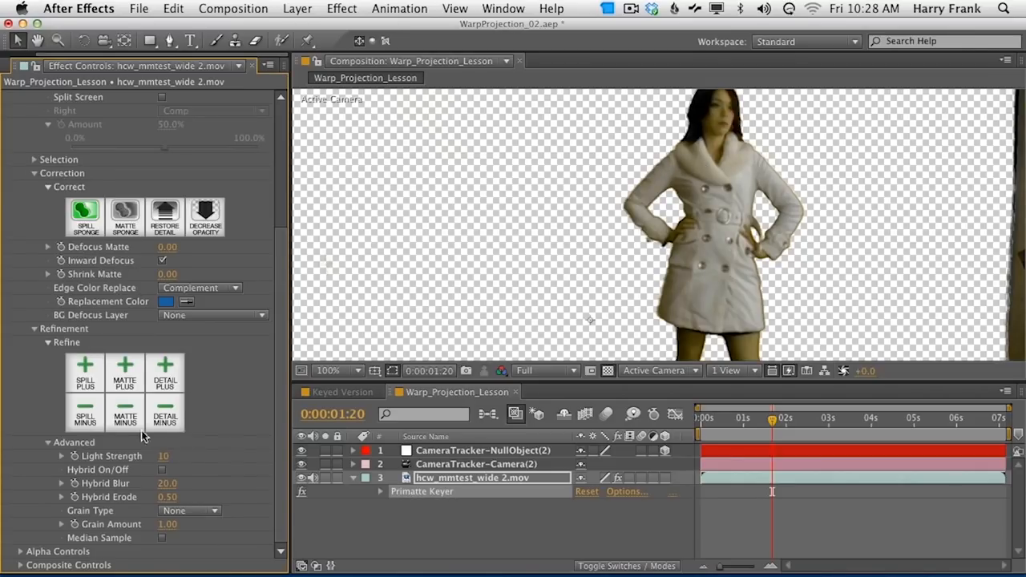
Step: Turn on Primatte's Hybrid option with Hybrid Blur 5.0 and Hybrid Erode 0.29, and check the woman's edges
click(162, 469)
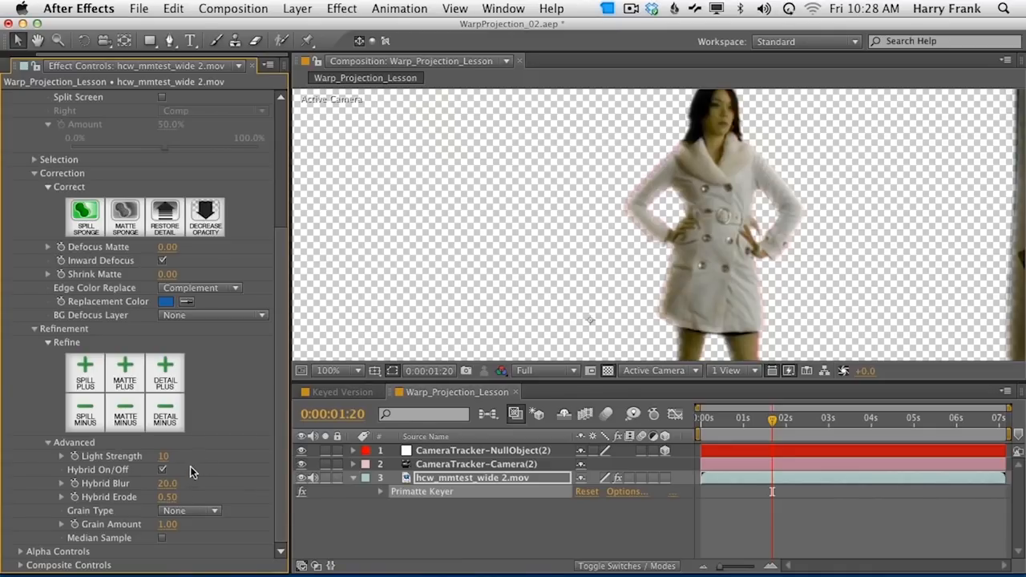
drag(169, 489, 231, 492)
mouse_move(166, 491)
mouse_down()
mouse_move(188, 482)
mouse_move(158, 481)
mouse_up()
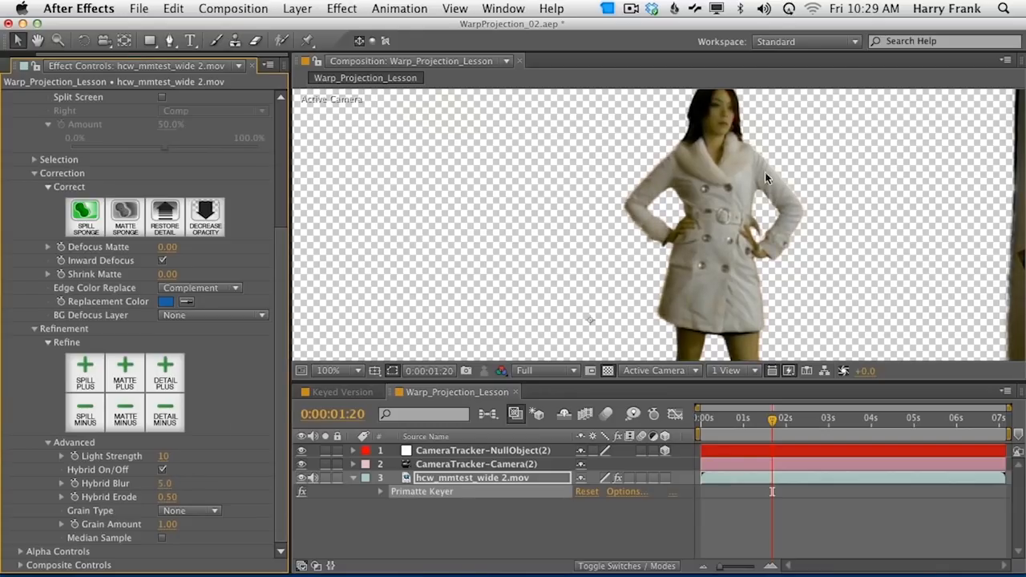
drag(166, 498, 111, 491)
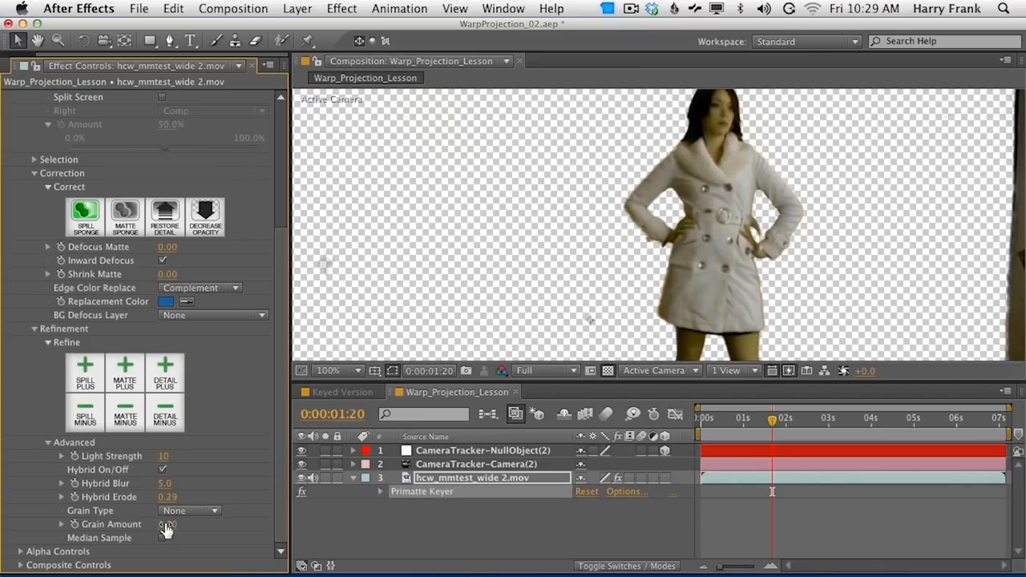
key(h)
mouse_move(691, 156)
mouse_down()
mouse_move(672, 137)
mouse_move(675, 151)
mouse_up()
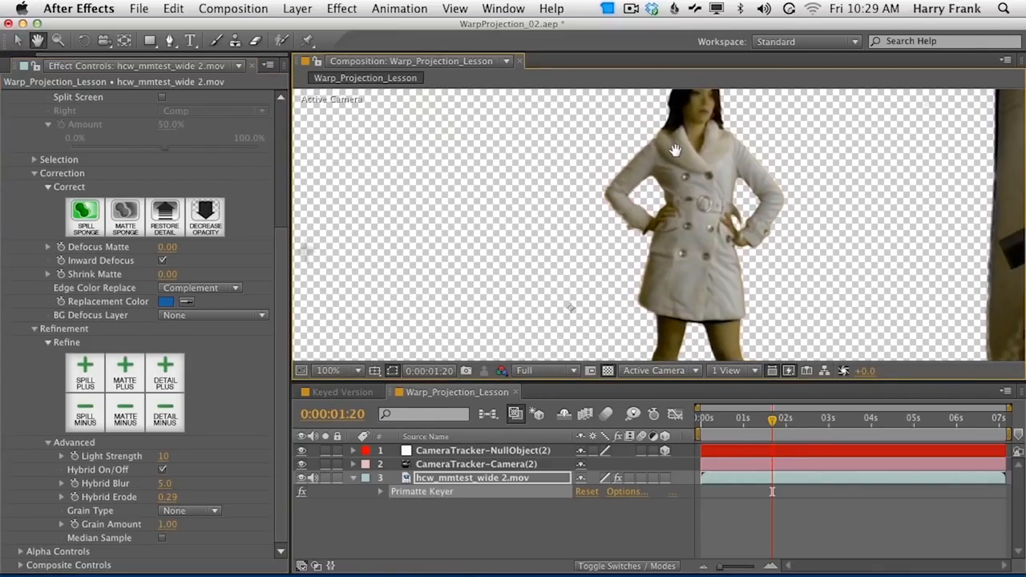
key(v)
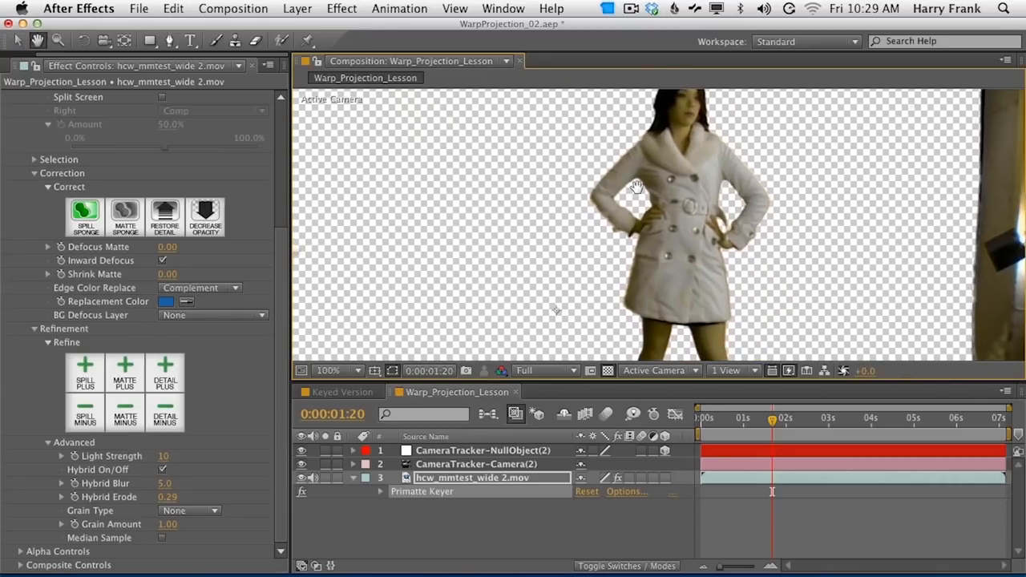
Step: Apply the Key Correct Edge Blur effect to the footage with Blur Amount 2 and Edge Width 2
click(325, 8)
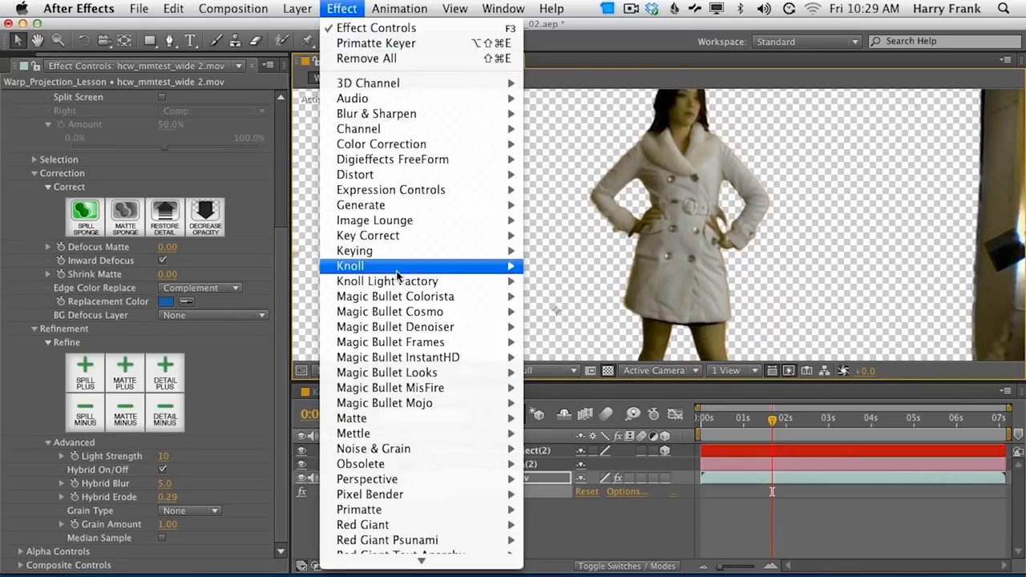
mouse_move(430, 238)
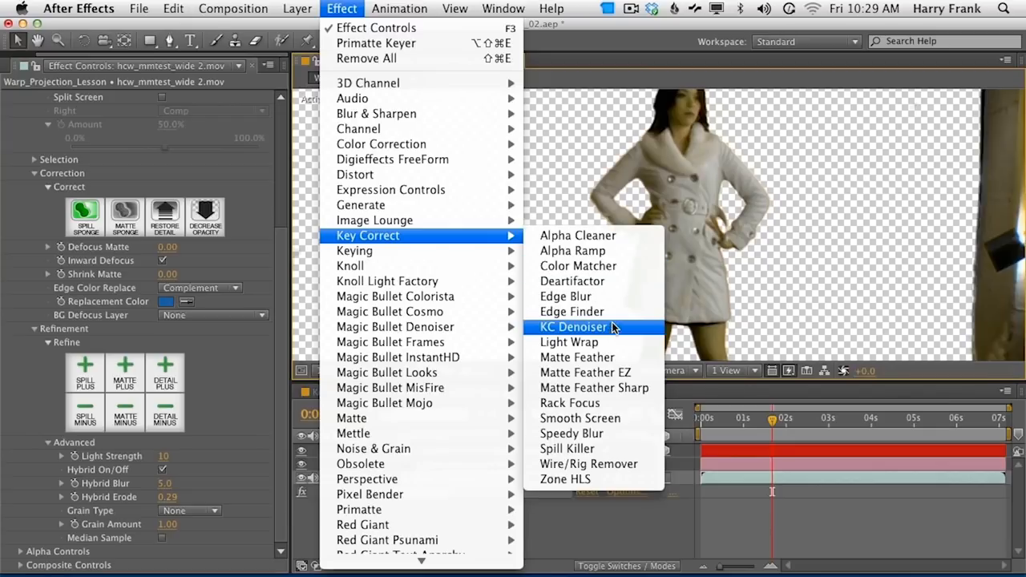
click(597, 297)
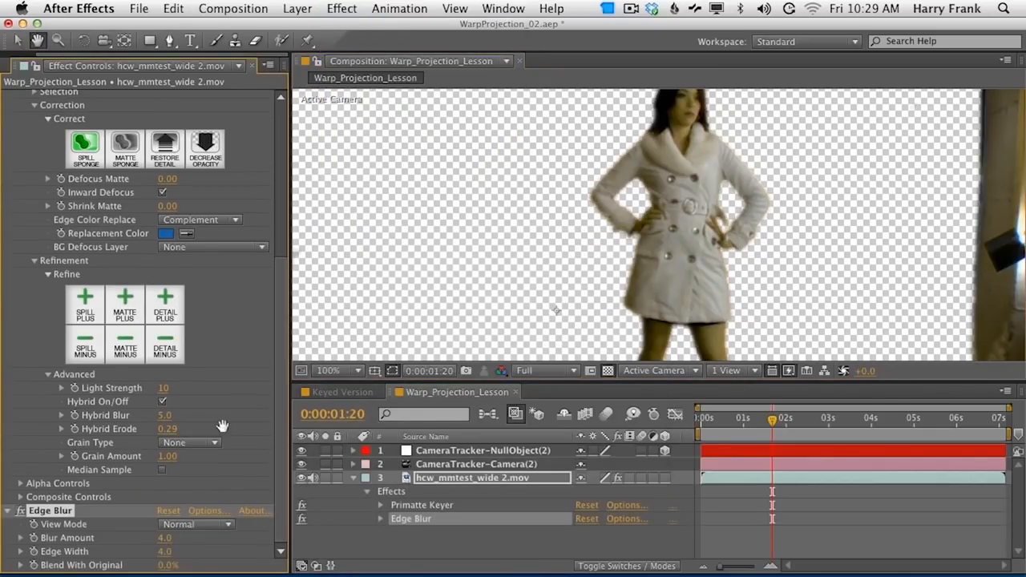
click(164, 538)
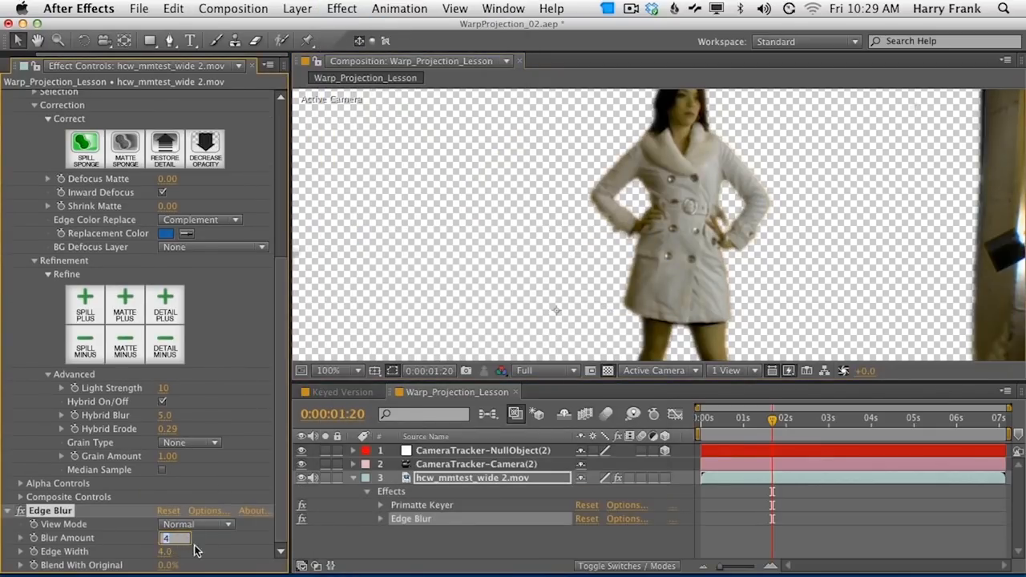
text(2)
key(Tab)
text(2)
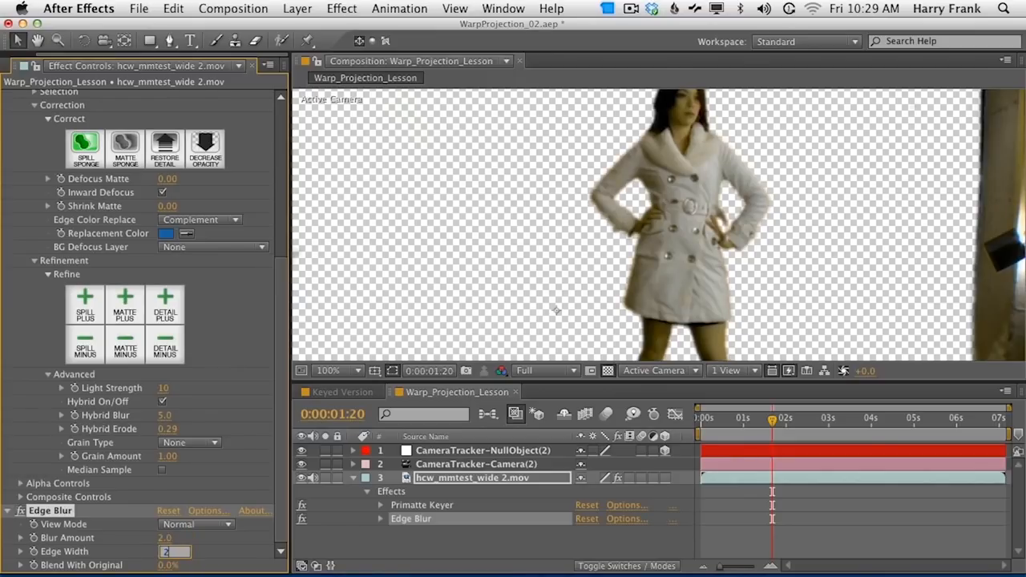
key(Return)
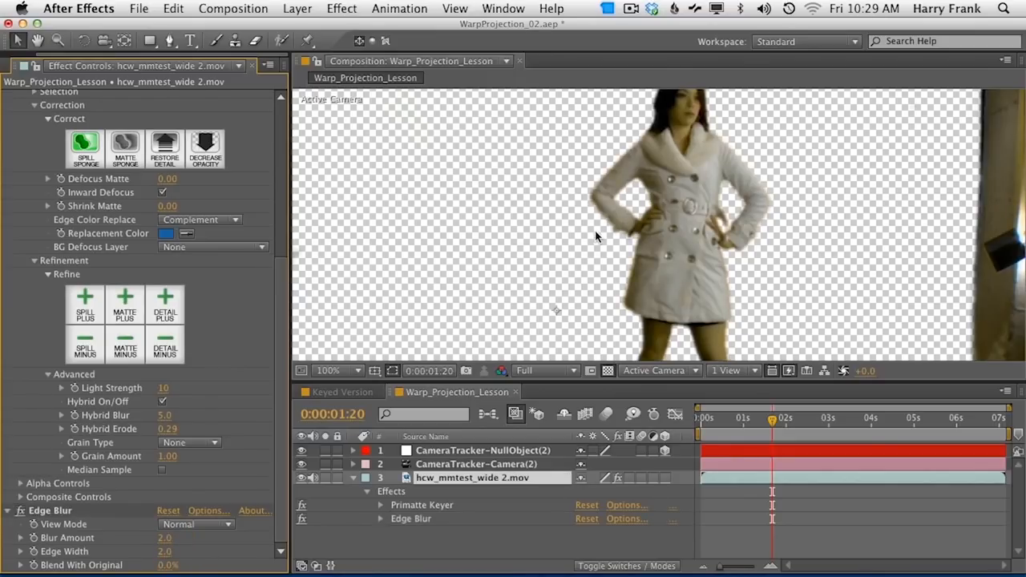
Step: Inspect the sleeve edge against black at 400% and set Edge Blur's Blur Amount to 1
click(607, 371)
key(period)
key(period)
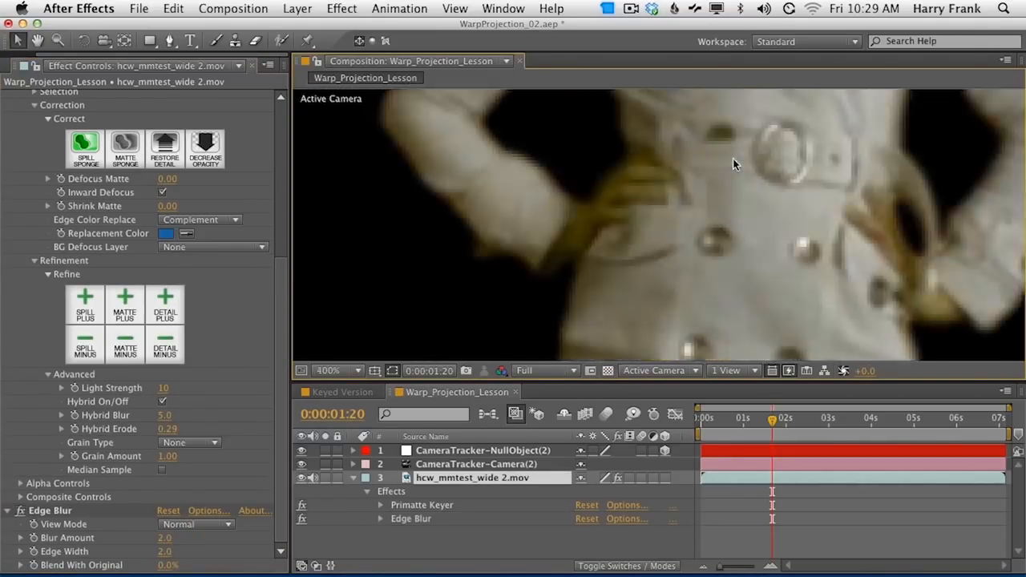
drag(551, 202, 634, 196)
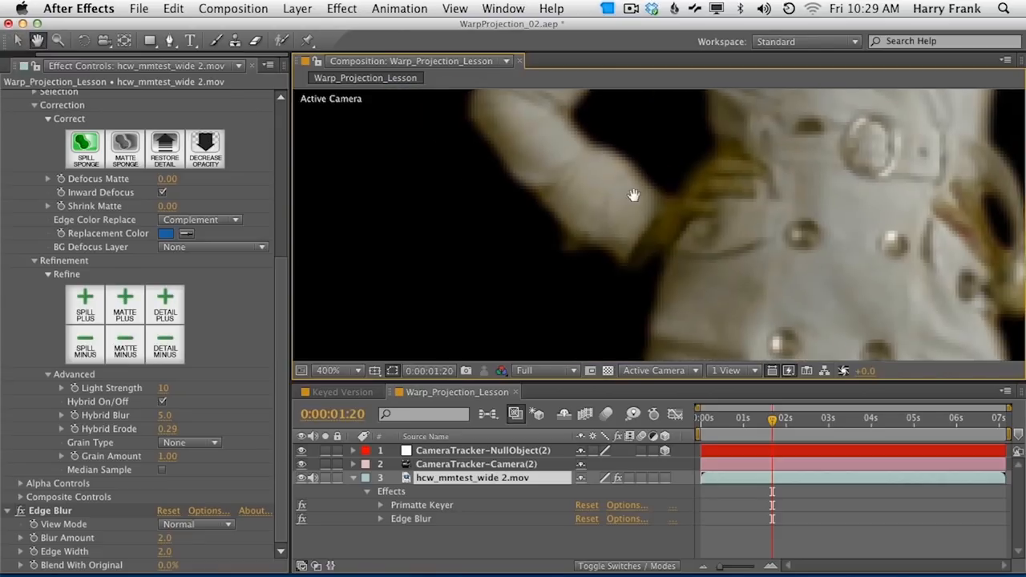
click(164, 538)
text(1)
key(Return)
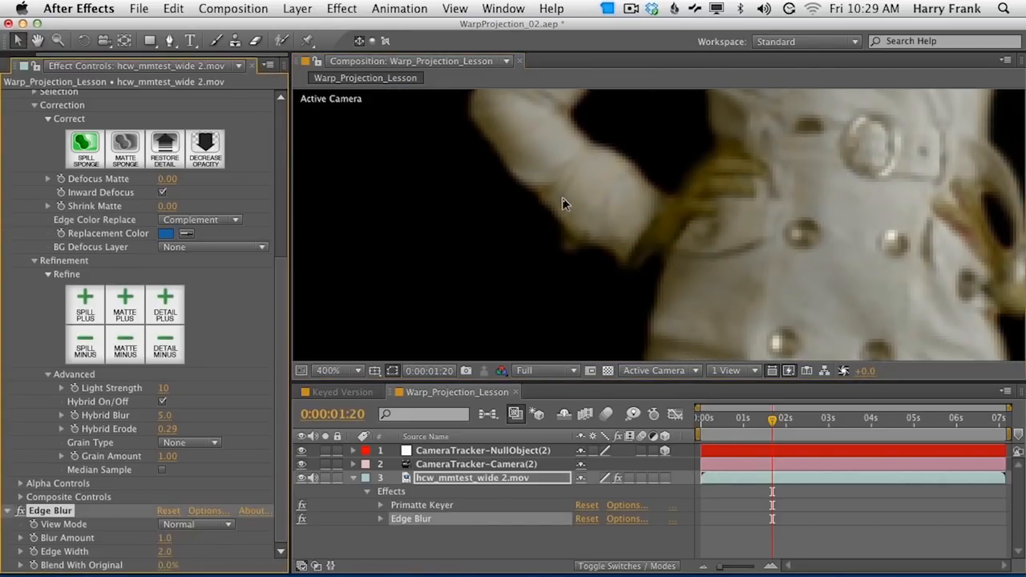
Step: View the keyed shot at 50% against black and over the transparency grid
key(comma)
key(comma)
key(comma)
key(comma)
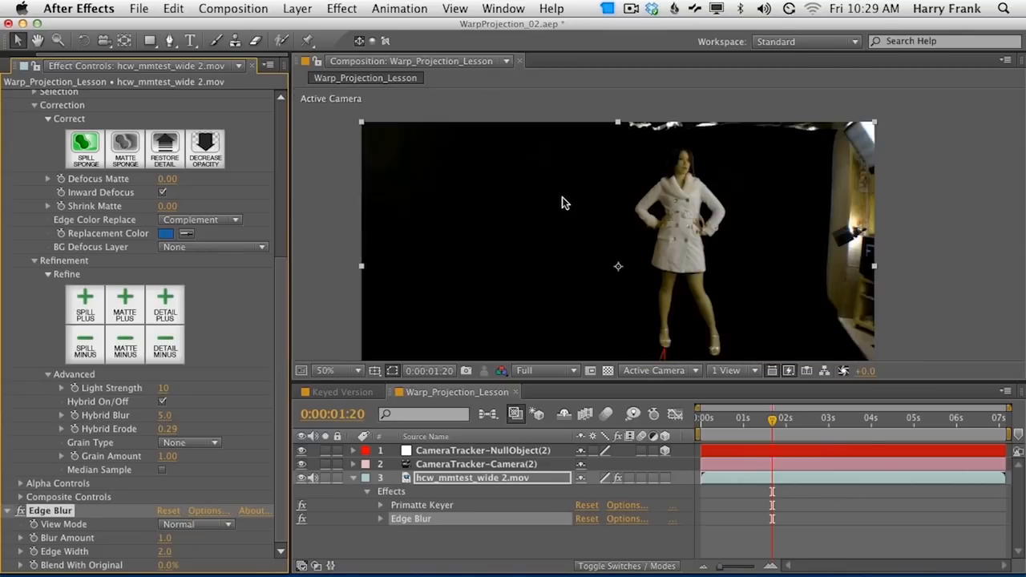
click(608, 371)
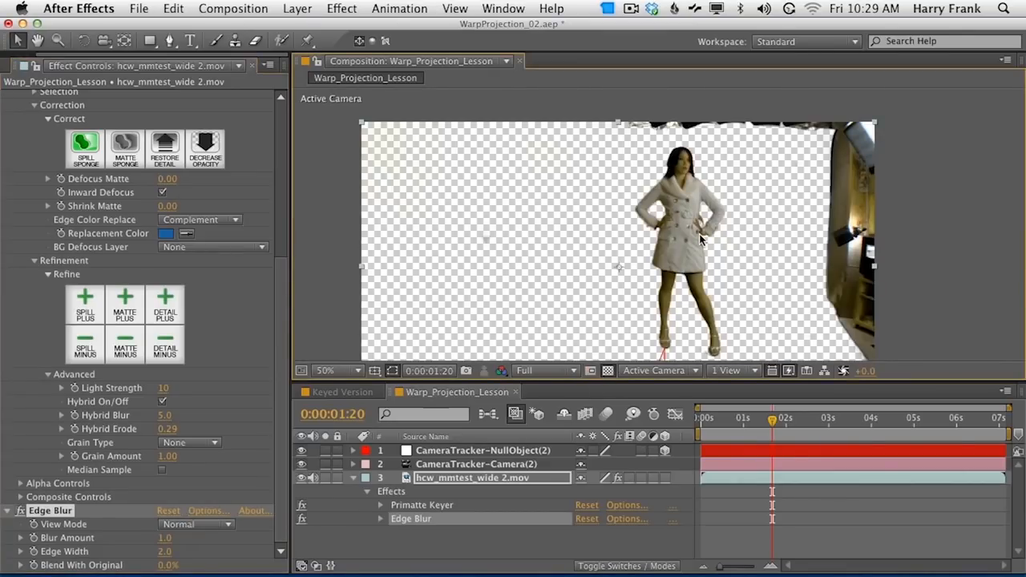
Step: Apply the Magic Bullet Cosmo effect to the keyed footage to correct the green tint on the woman's skin
key(period)
key(h)
drag(700, 233, 750, 145)
key(v)
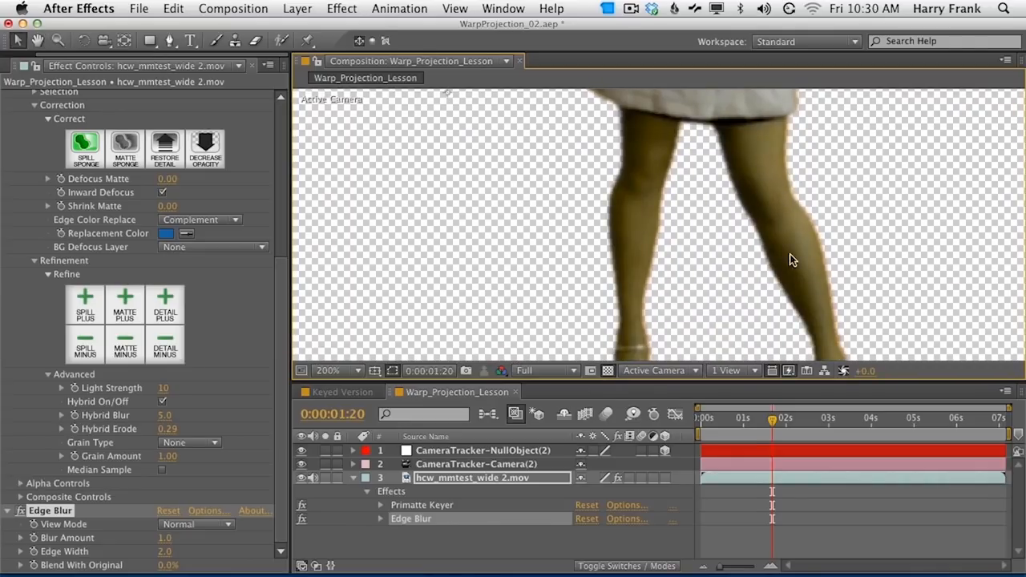
click(340, 8)
mouse_move(467, 311)
click(562, 310)
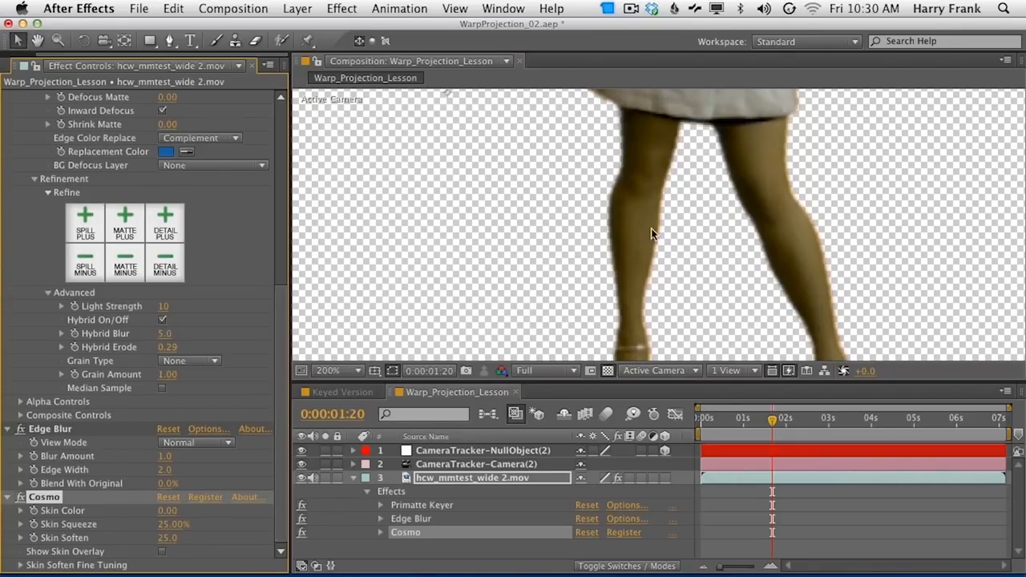
Step: Turn on Cosmo's Show Skin Overlay and check its coverage on the woman's face, coat and legs
click(162, 552)
drag(711, 136, 684, 185)
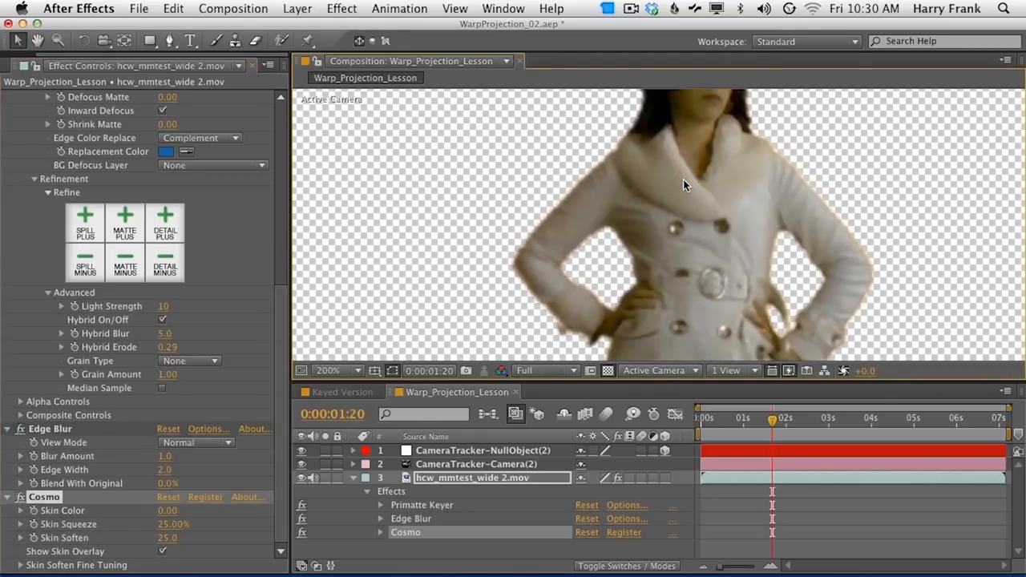
scroll(684, 184, down, 3)
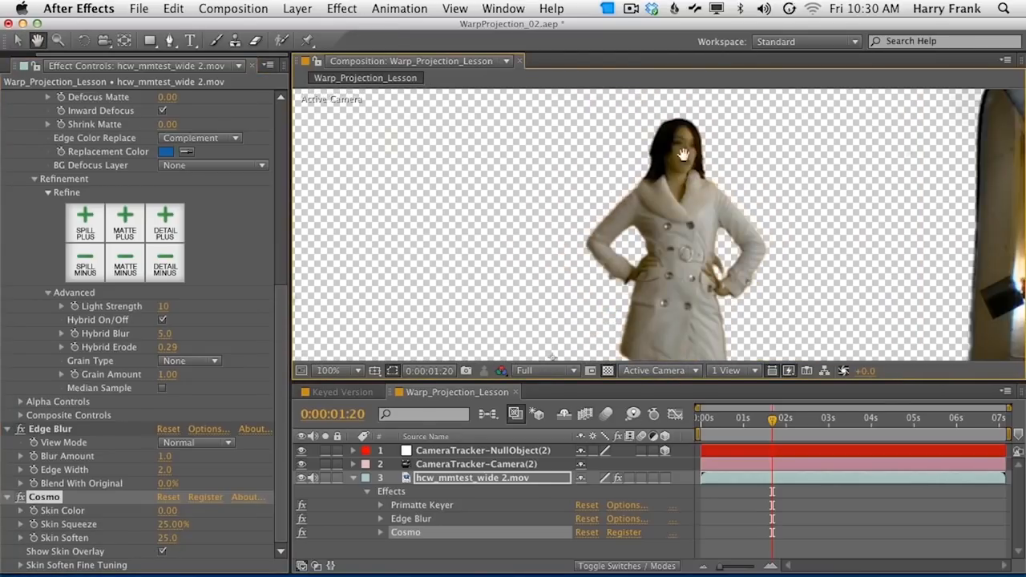
scroll(684, 157, up, 2)
scroll(684, 157, down, 1)
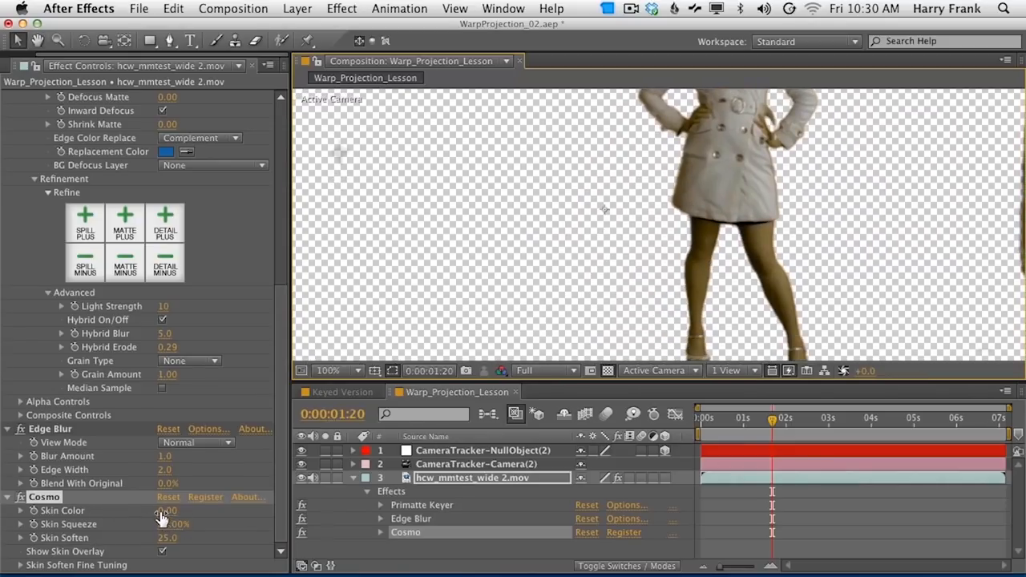
Step: Set Cosmo's Skin Color to -26 and check the overlay on the woman's face and legs
drag(161, 517, 170, 511)
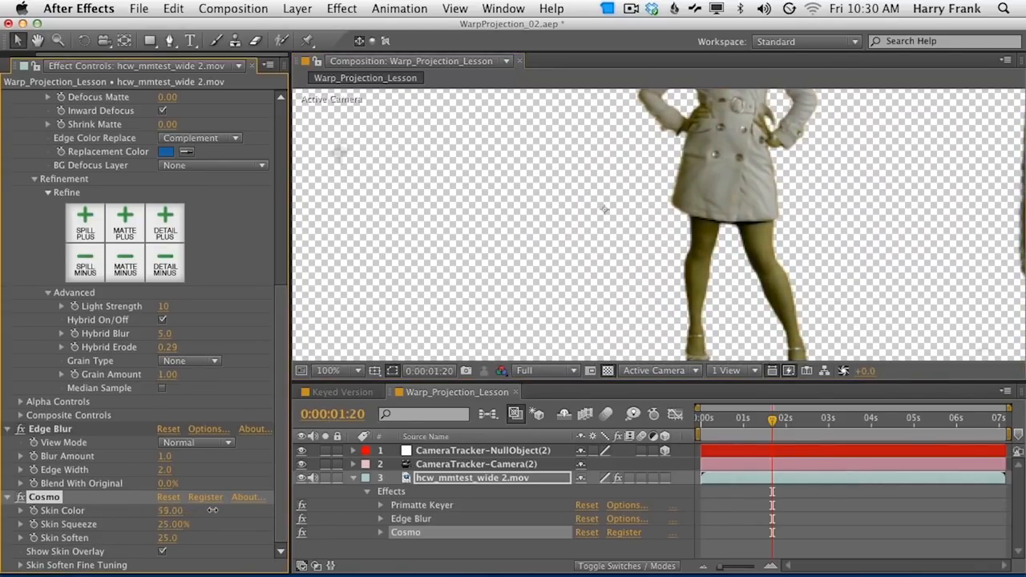
drag(160, 508, 140, 509)
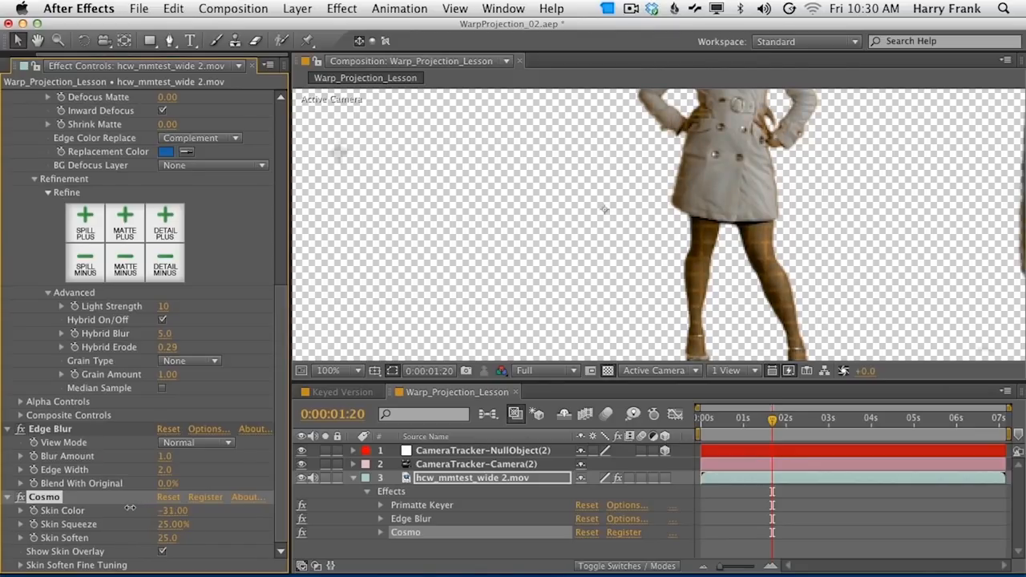
drag(128, 507, 143, 509)
scroll(730, 298, up, 5)
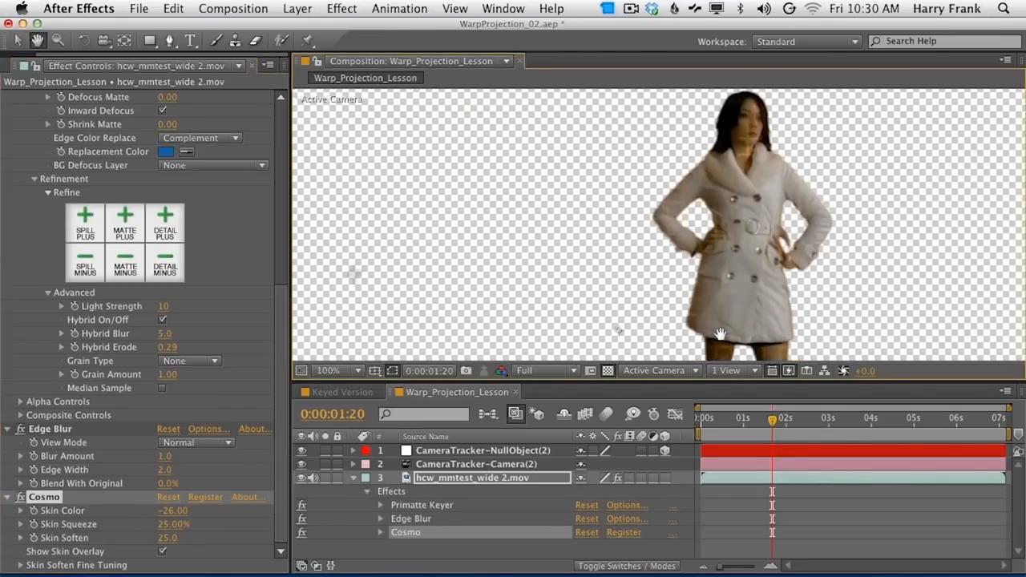
drag(729, 299, 688, 128)
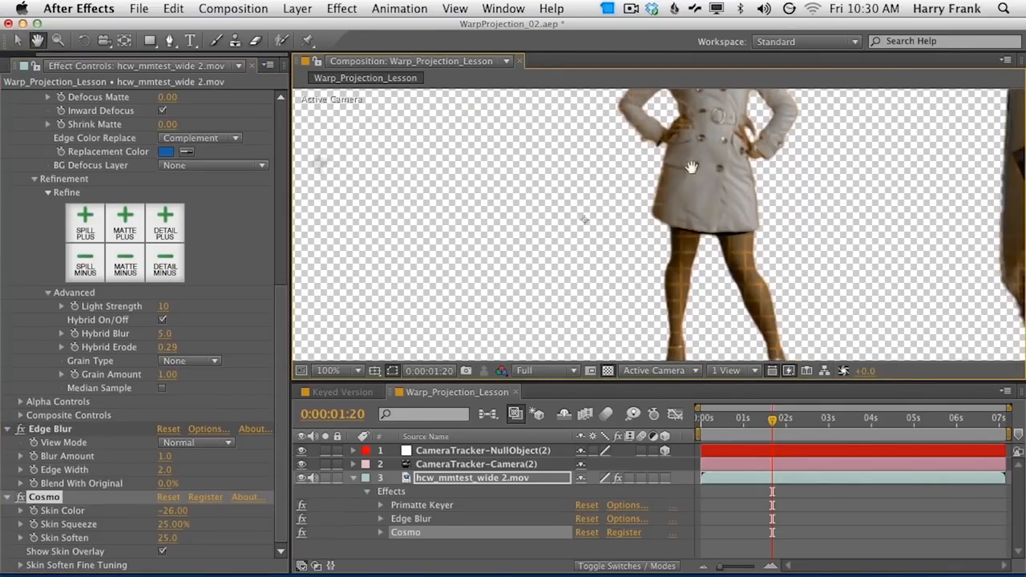
Step: Try higher and lower Skin Squeeze values in Cosmo and settle on 27%
mouse_move(170, 525)
mouse_down()
mouse_move(139, 524)
mouse_move(172, 524)
mouse_up()
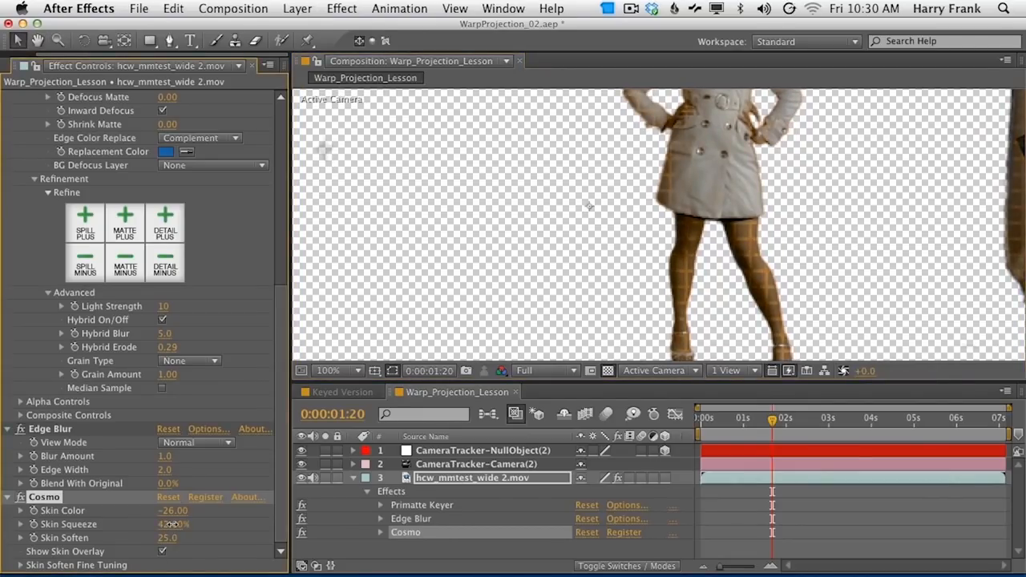
drag(597, 210, 575, 342)
drag(162, 524, 146, 525)
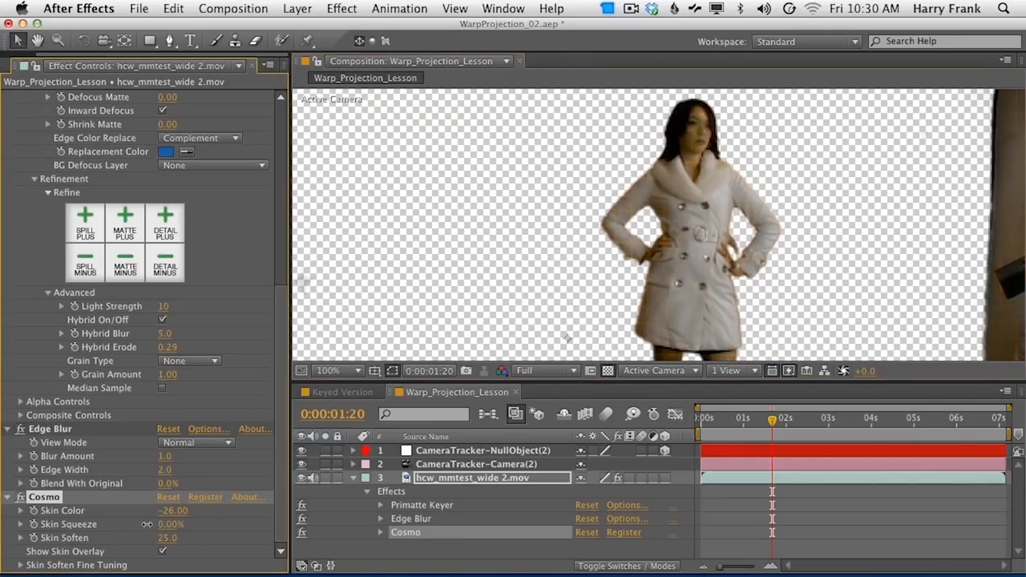
drag(172, 524, 168, 526)
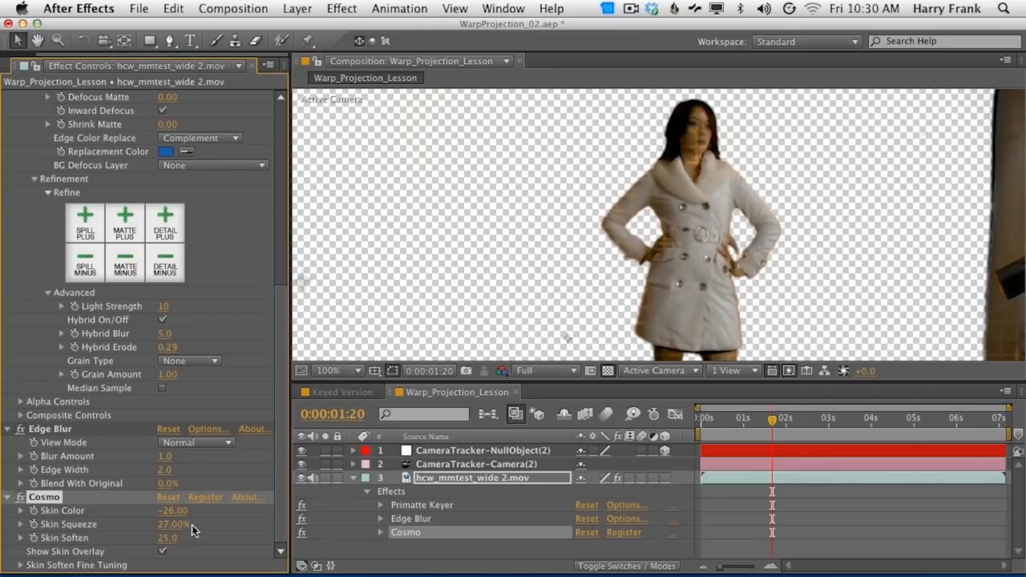
Step: Turn off Cosmo's Show Skin Overlay and inspect the corrected skin on the woman's legs and face
click(163, 552)
key(h)
drag(665, 240, 621, 128)
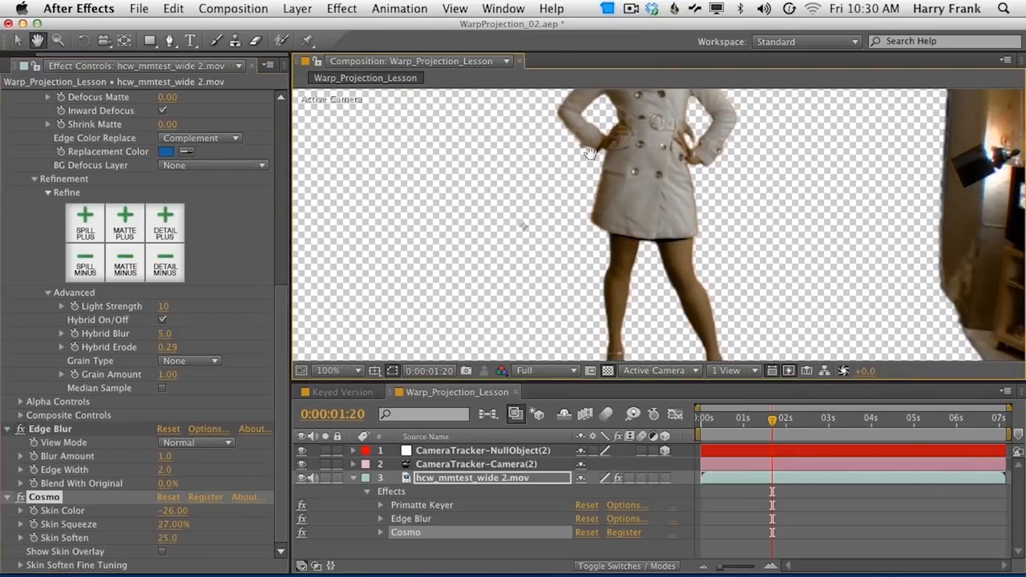
drag(636, 184, 687, 295)
key(v)
Step: Apply Magic Bullet Colorista Free to the footage and place it above Cosmo in the effect order
click(337, 8)
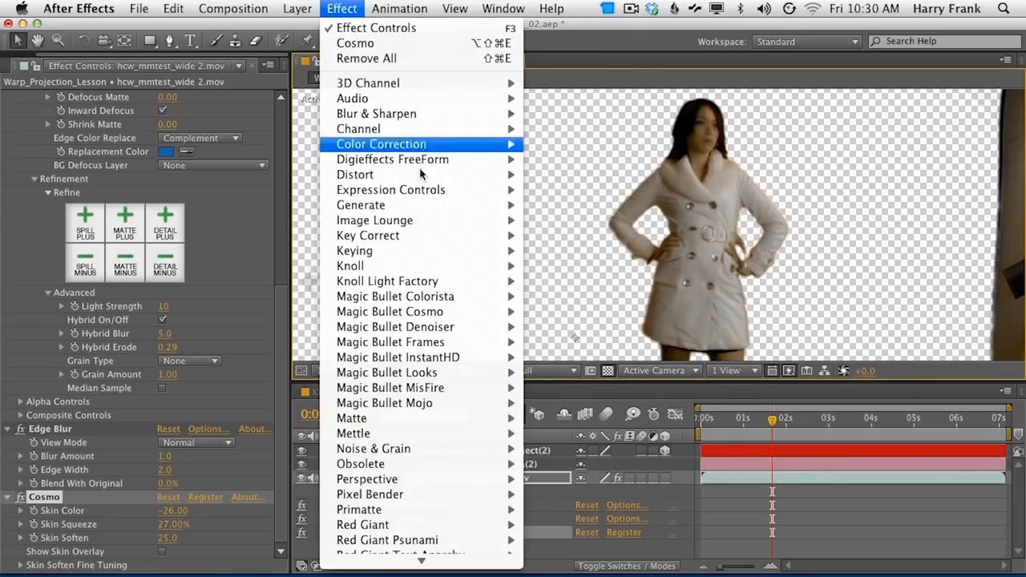
mouse_move(465, 304)
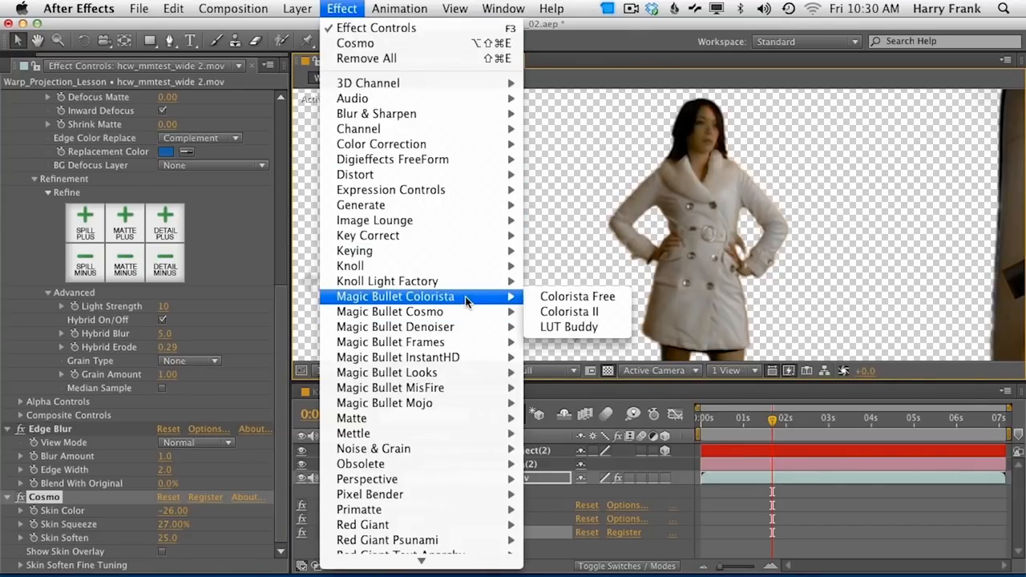
click(593, 298)
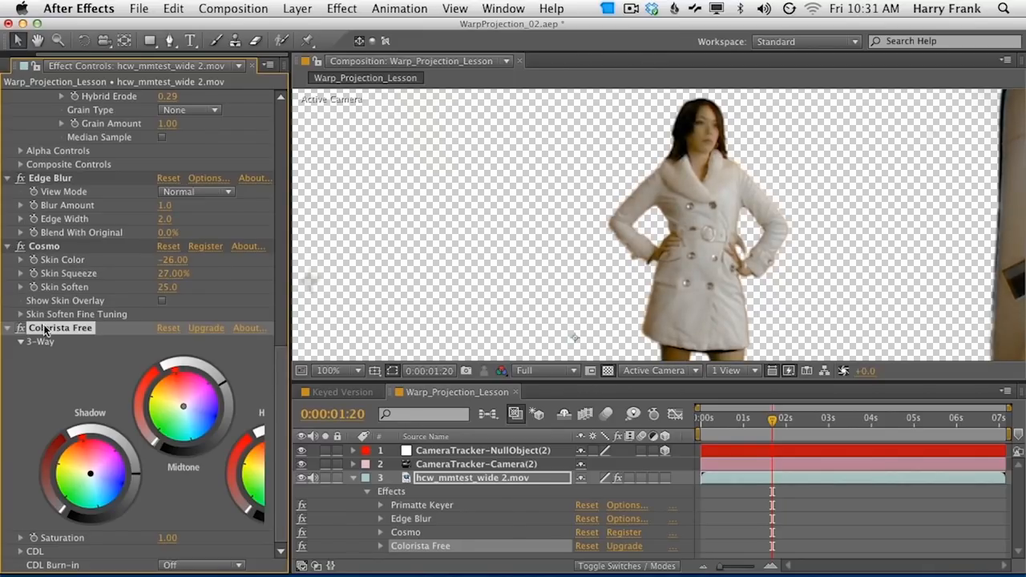
drag(58, 329, 47, 243)
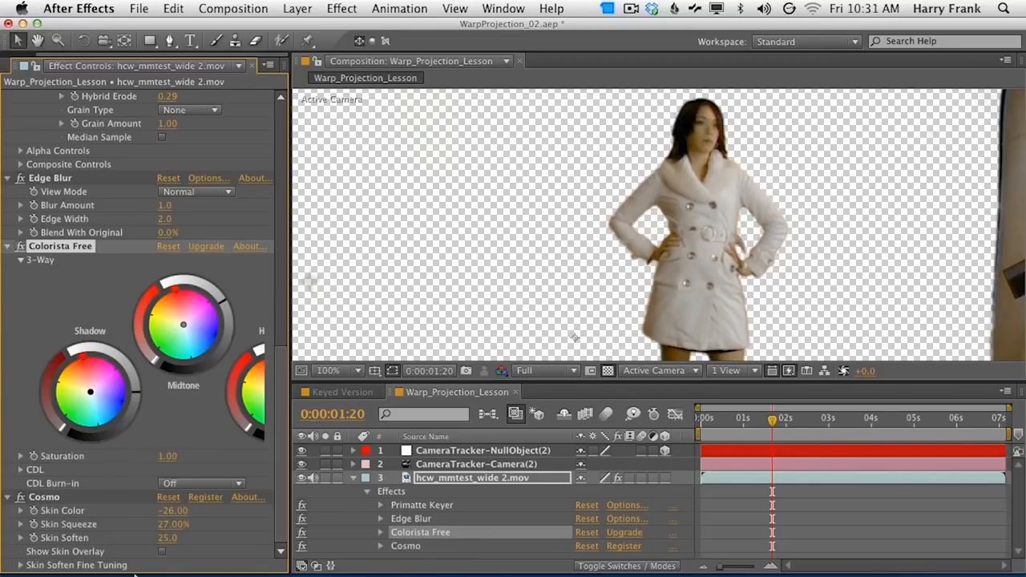
Step: Show Cosmo's skin overlay and set Colorista Free's Saturation to 1.26
click(162, 551)
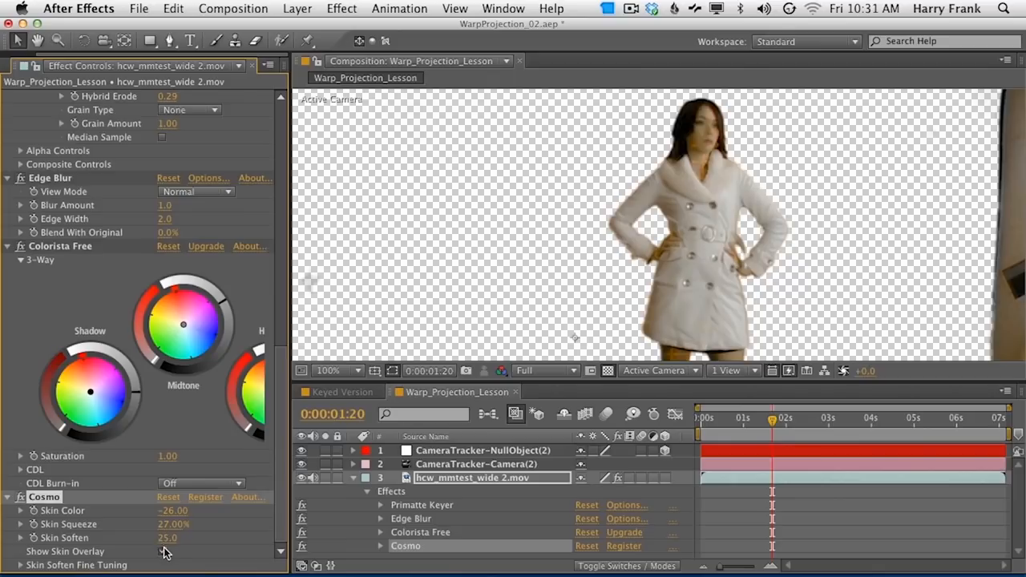
click(224, 298)
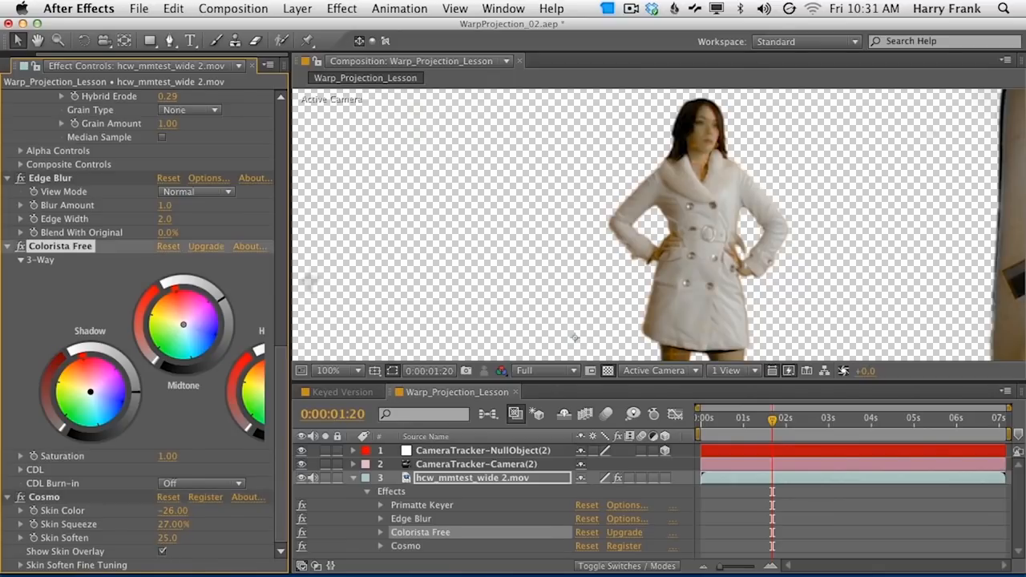
drag(166, 456, 192, 455)
Step: Set Cosmo's Skin Color to -36, hide the skin overlay and view the whole shot at 50%
key(h)
drag(722, 252, 690, 226)
key(v)
click(162, 552)
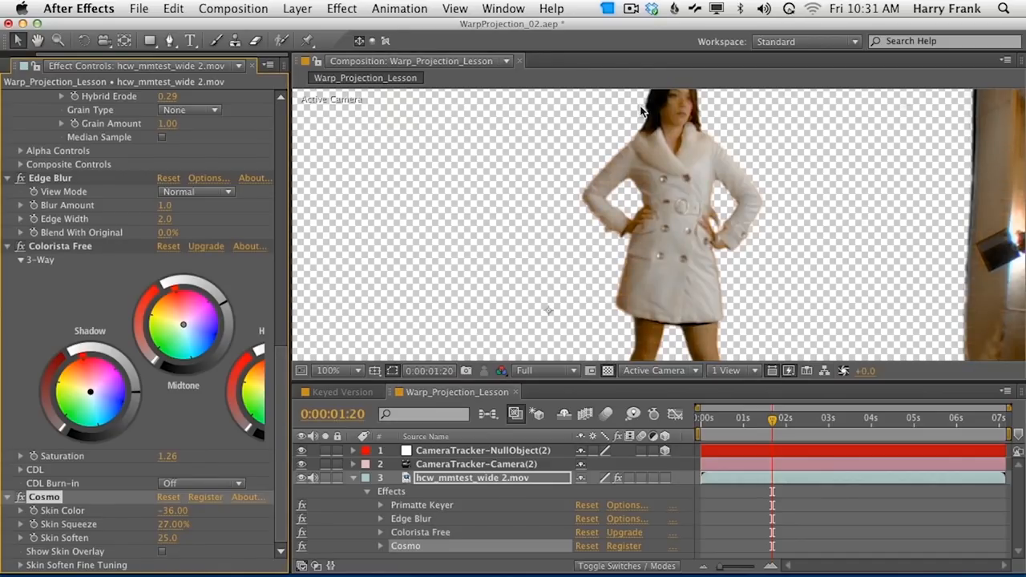
drag(733, 150, 771, 116)
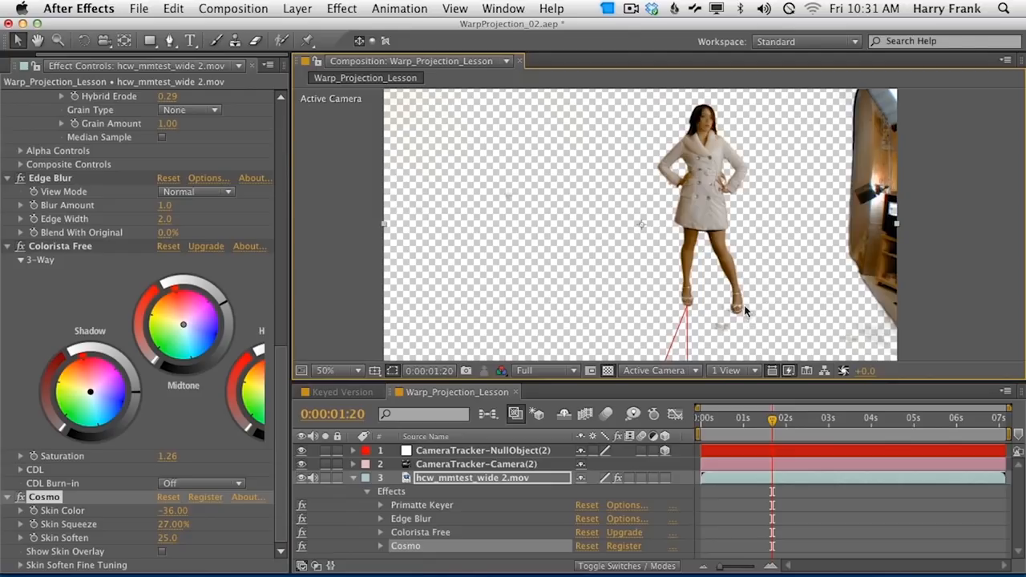
Step: Draw an elliptical mask around the woman on the hcw_mmtest_wide 2.mov layer
click(489, 479)
key(e)
drag(751, 224, 756, 231)
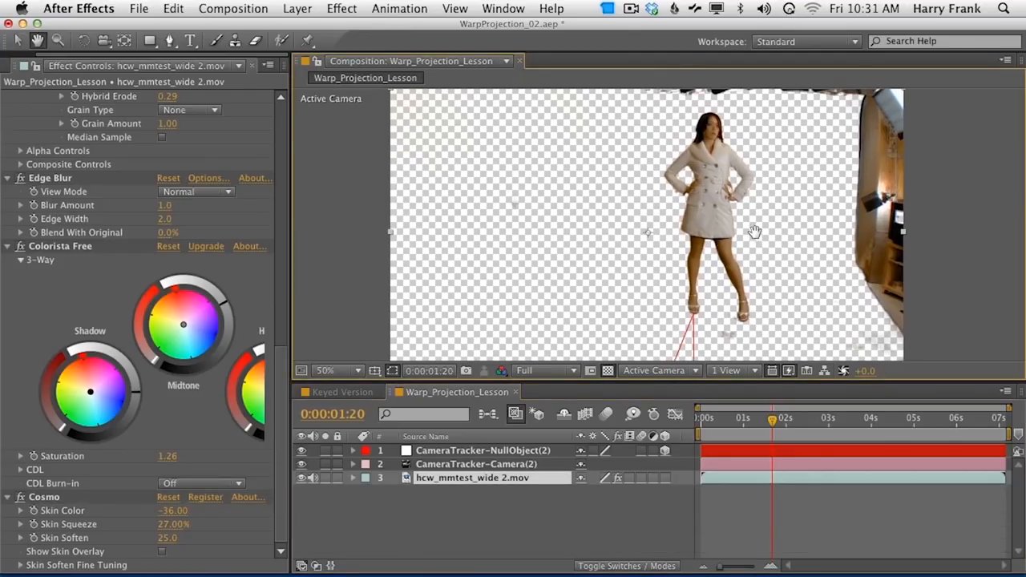
click(151, 41)
drag(149, 40, 257, 73)
click(770, 103)
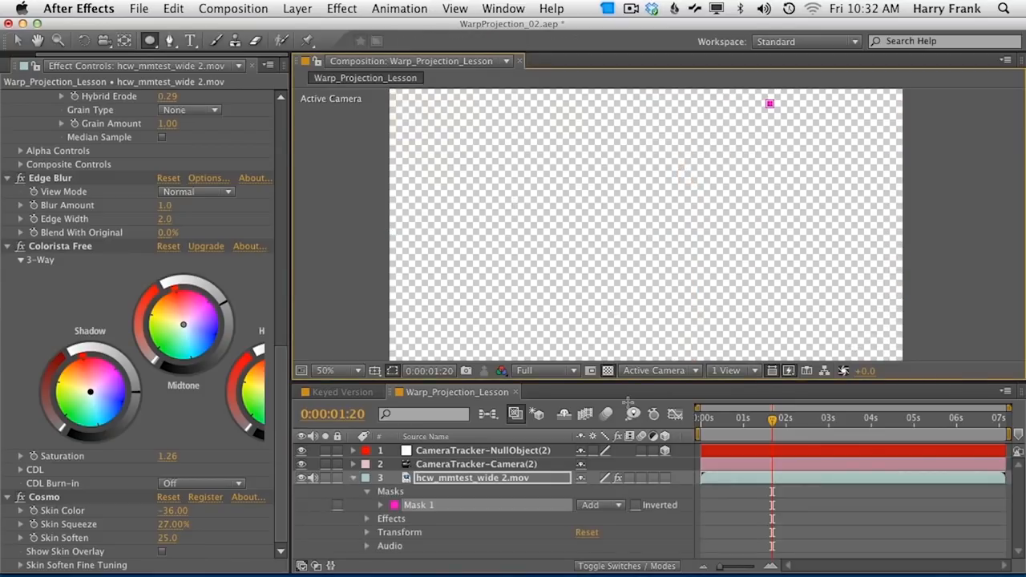
drag(647, 359, 629, 341)
Step: Resize and reposition the elliptical mask so that it surrounds the woman from head to shoes
key(v)
drag(726, 241, 735, 242)
drag(782, 342, 815, 349)
drag(734, 238, 715, 233)
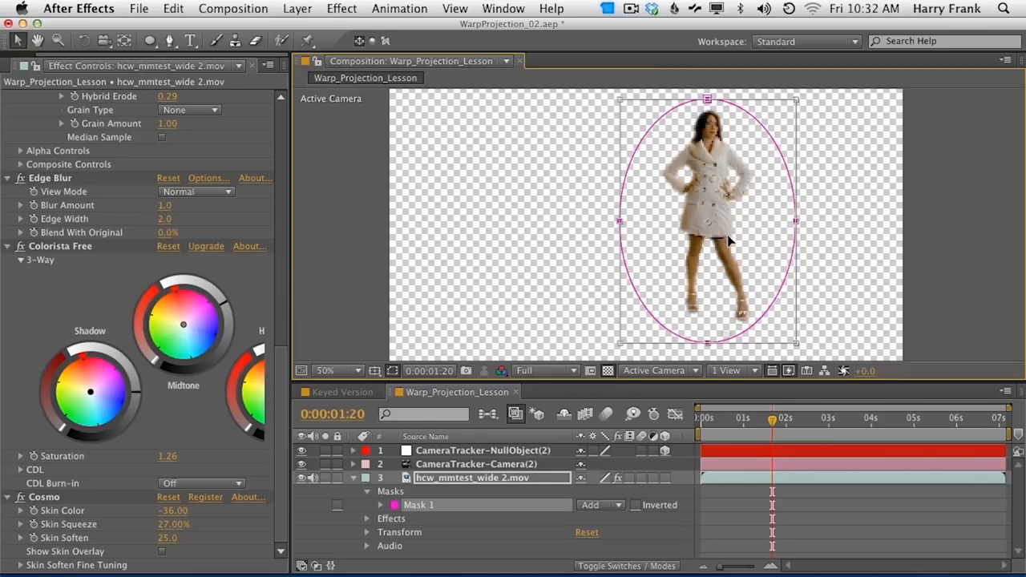
Step: Turn off the footage layer's effects and go to the first frame with Mask 1 ready for point editing
click(618, 479)
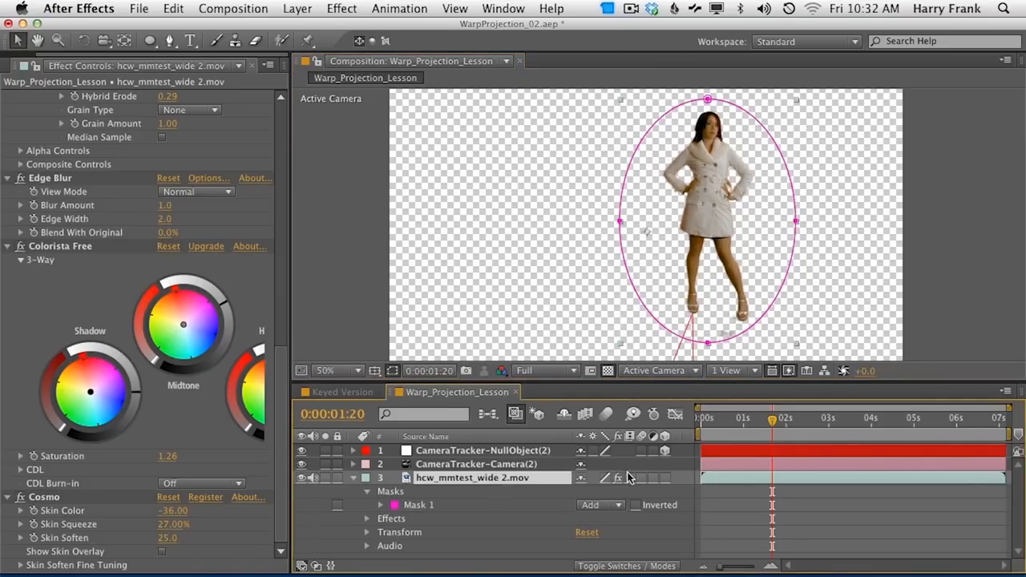
key(Home)
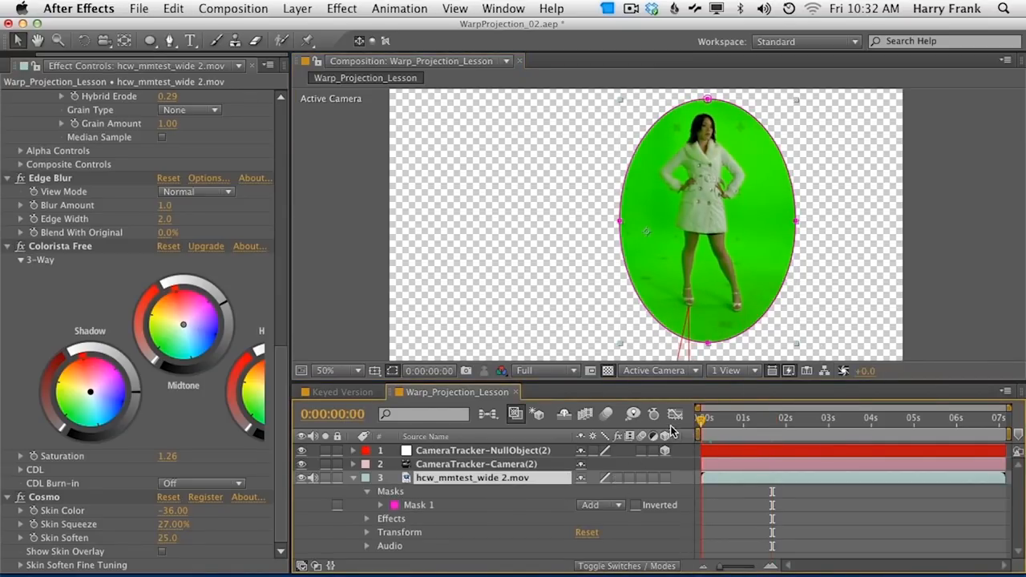
click(700, 347)
click(511, 476)
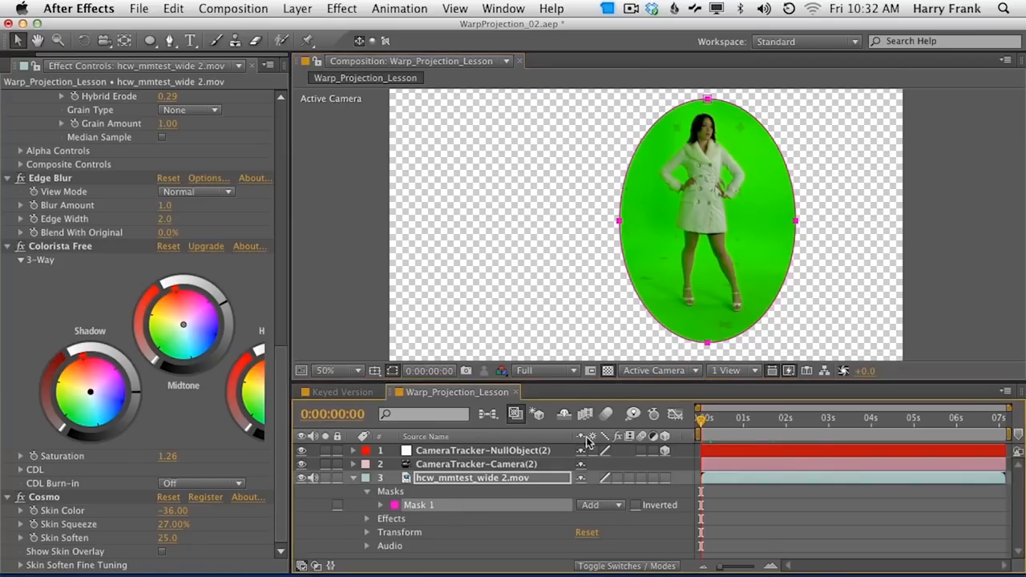
Step: Pull Mask 1's points in closer around the woman at the first frame and keyframe its Mask Path
drag(715, 353, 693, 363)
key(super+z)
drag(710, 323, 706, 301)
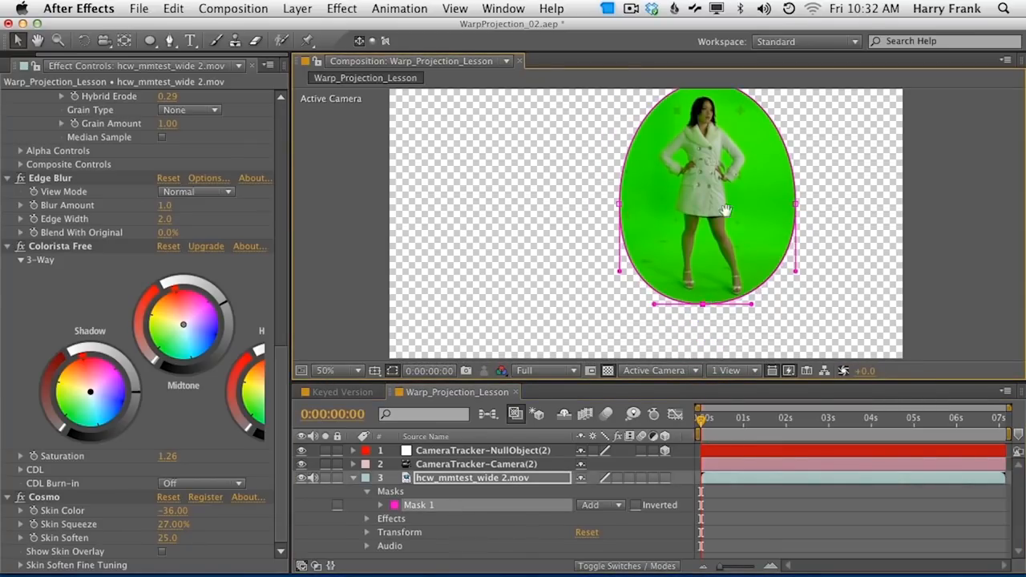
drag(731, 240, 736, 301)
drag(709, 142, 708, 149)
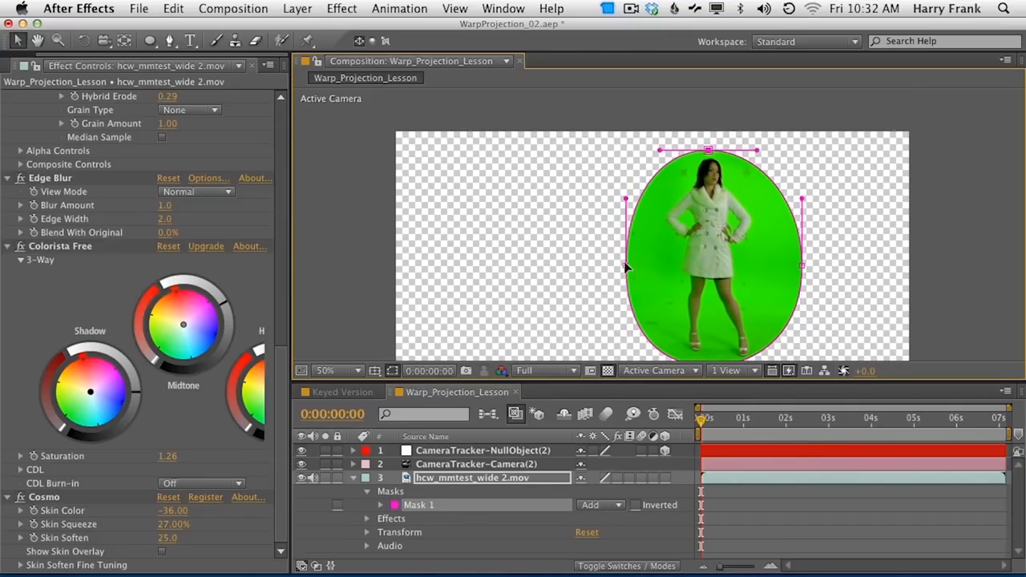
drag(627, 267, 654, 254)
drag(803, 264, 790, 215)
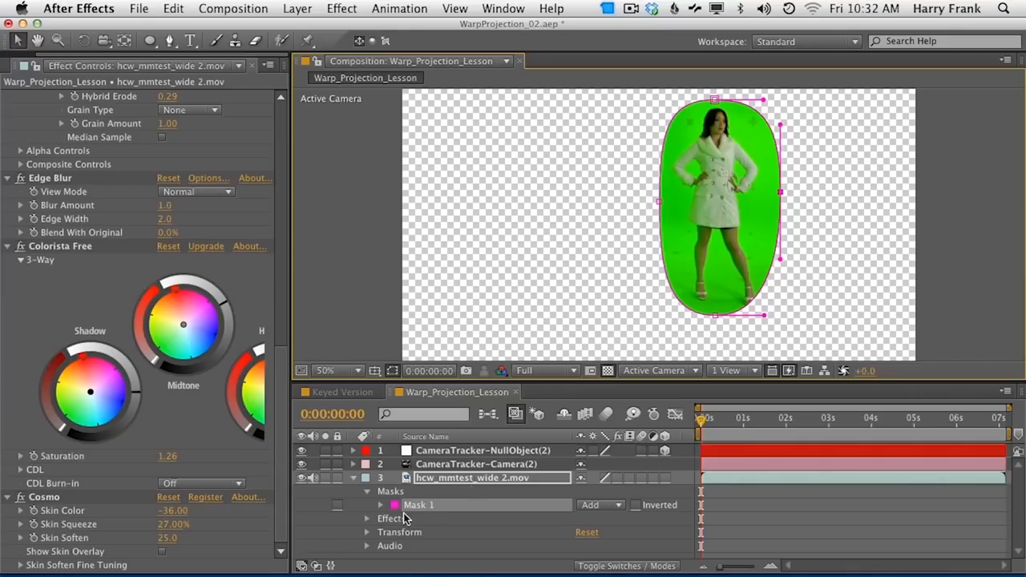
key(m)
click(409, 505)
Step: Reshape Mask 1 at 0:00:07:04 so that it encloses the woman's head and both shoes
click(759, 420)
drag(787, 426, 1004, 492)
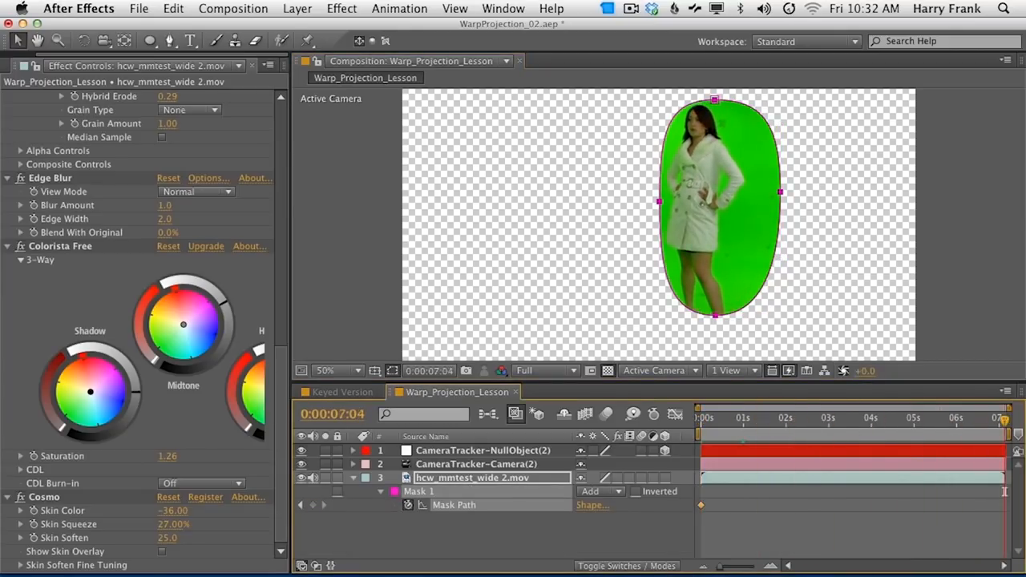
click(716, 315)
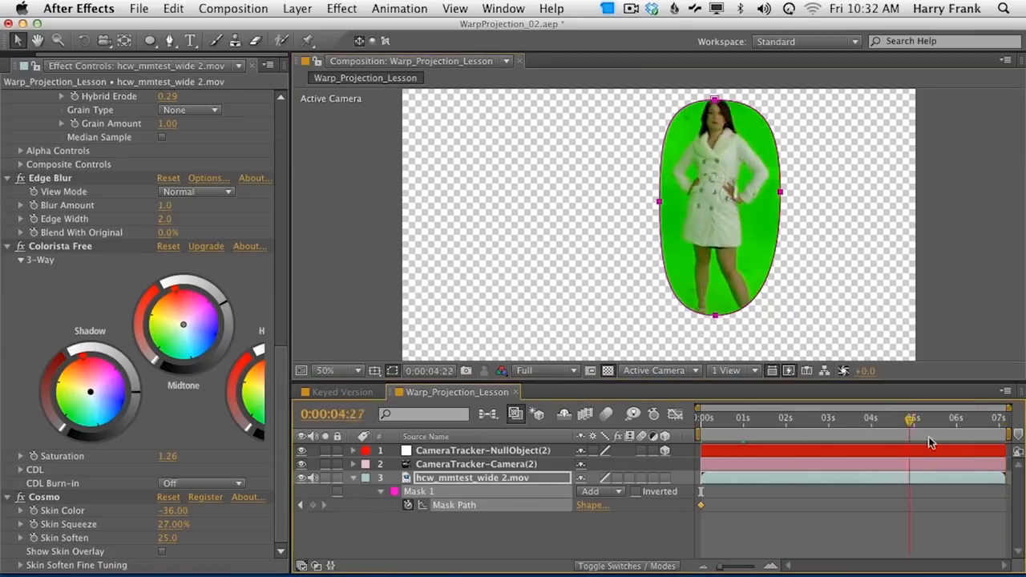
drag(715, 315, 706, 348)
drag(780, 180, 774, 183)
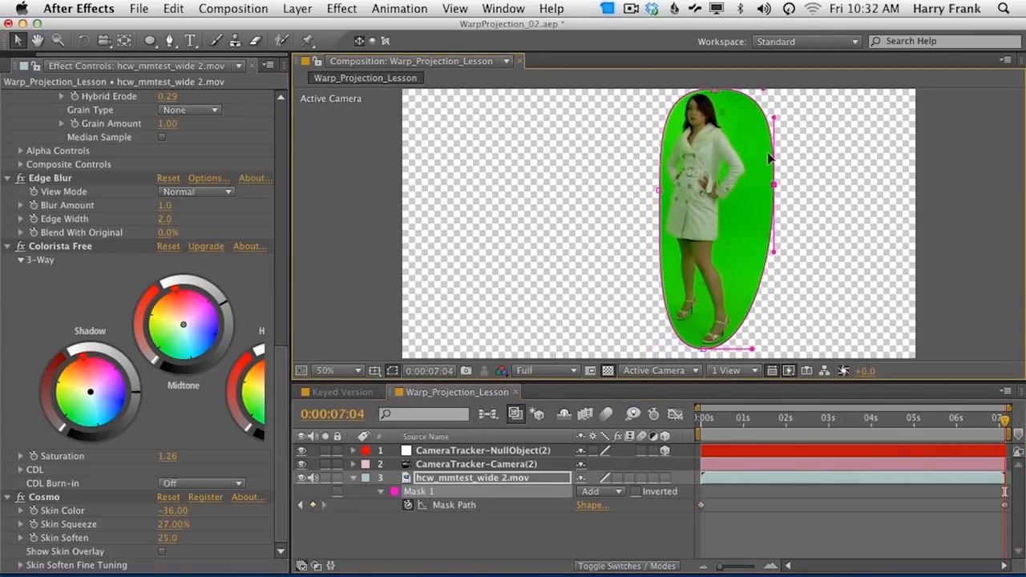
drag(715, 90, 714, 99)
drag(676, 213, 672, 217)
Step: Adjust Mask 1's lower and side points at 0:00:02:11 to keep the woman's legs inside
click(801, 418)
drag(772, 323, 733, 347)
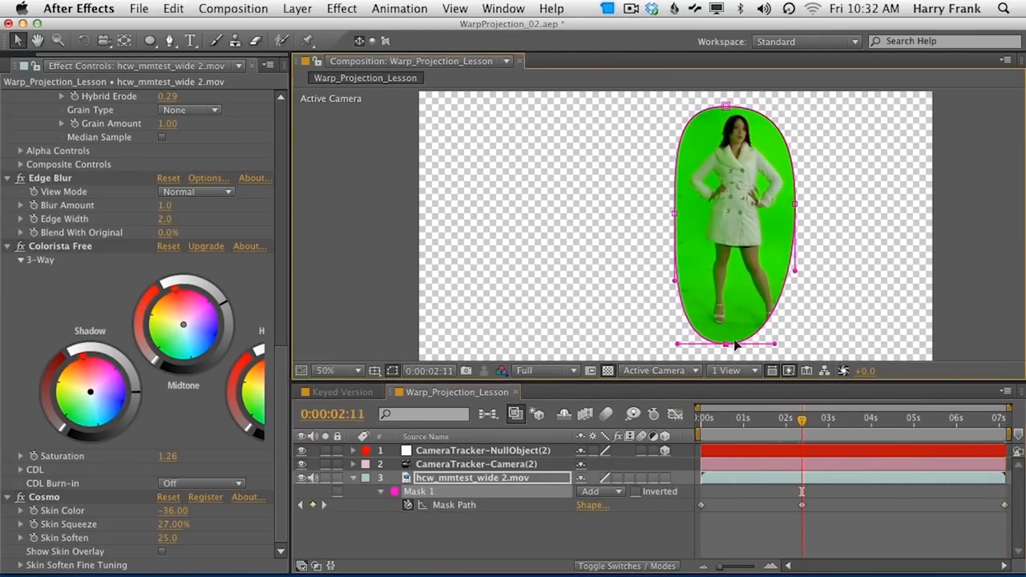
drag(791, 206, 798, 234)
Step: Check the mask over earlier frames and move its bottom point at 0:00:02:26 to enclose both shoes
drag(802, 420, 675, 415)
drag(780, 327, 801, 332)
drag(701, 419, 822, 434)
drag(742, 356, 750, 365)
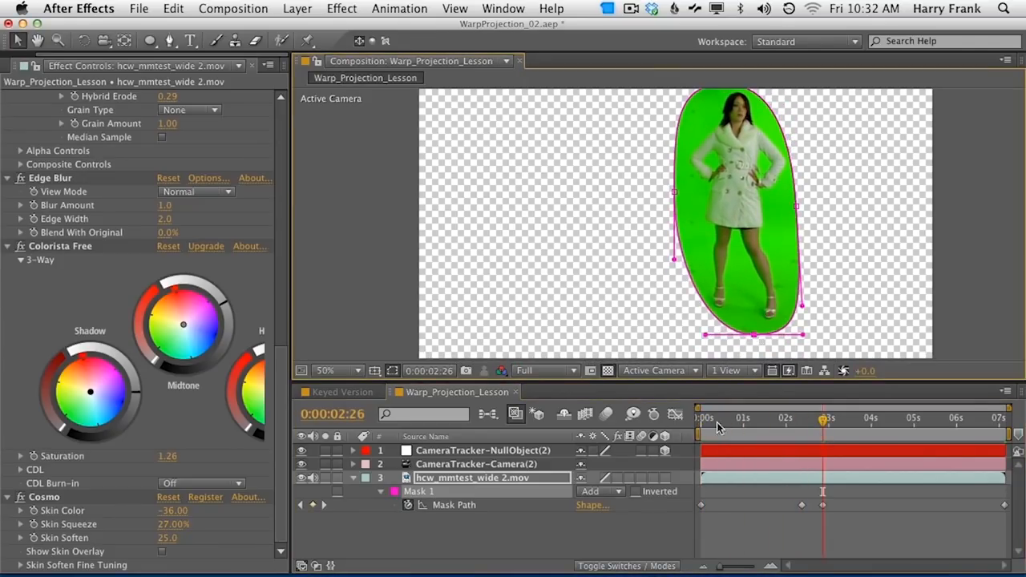
Step: Delete Mask 1's Mask Path keyframe at 0:00:02:11 and pull the mask's side nearest her bent elbow inward at 0:00:07:04
click(799, 433)
key(Delete)
drag(799, 433, 1004, 437)
key(space)
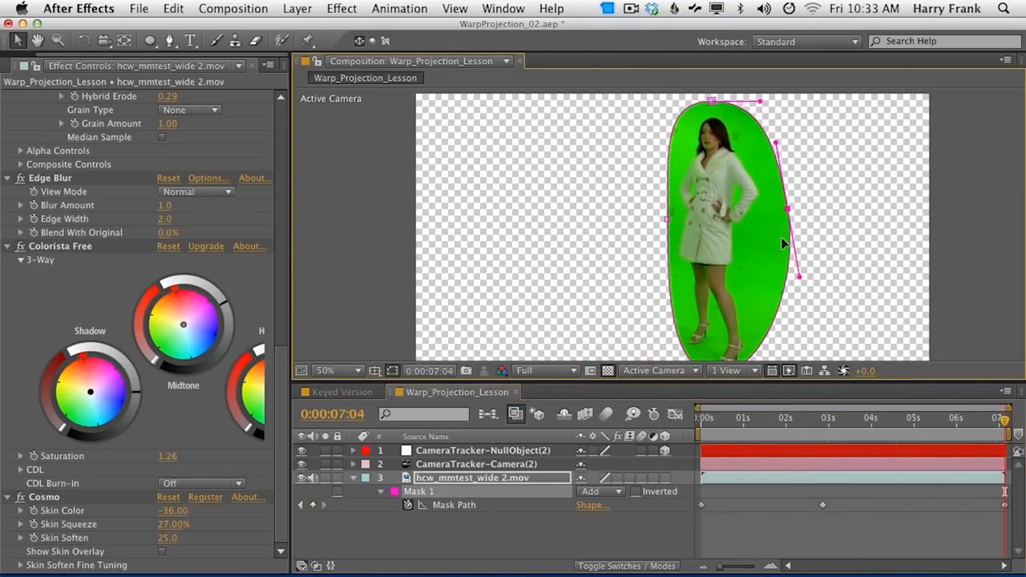
drag(798, 233, 783, 170)
Step: Move Mask 1's bottom point at 0:00:04:22 to keep both shoes enclosed and add a Mask Path keyframe there
drag(714, 419, 686, 422)
drag(706, 265, 699, 310)
drag(701, 418, 906, 417)
drag(741, 353, 728, 355)
Step: Compare the mask at the first and last frames and tighten its side by the woman's elbow at 0:00:07:04
key(End)
key(Home)
key(End)
drag(802, 267, 786, 208)
Step: Turn the effects of hcw_mmtest_wide 2.mov back on and check the keyed result along the timeline to 0:00:04:22
click(618, 478)
key(space)
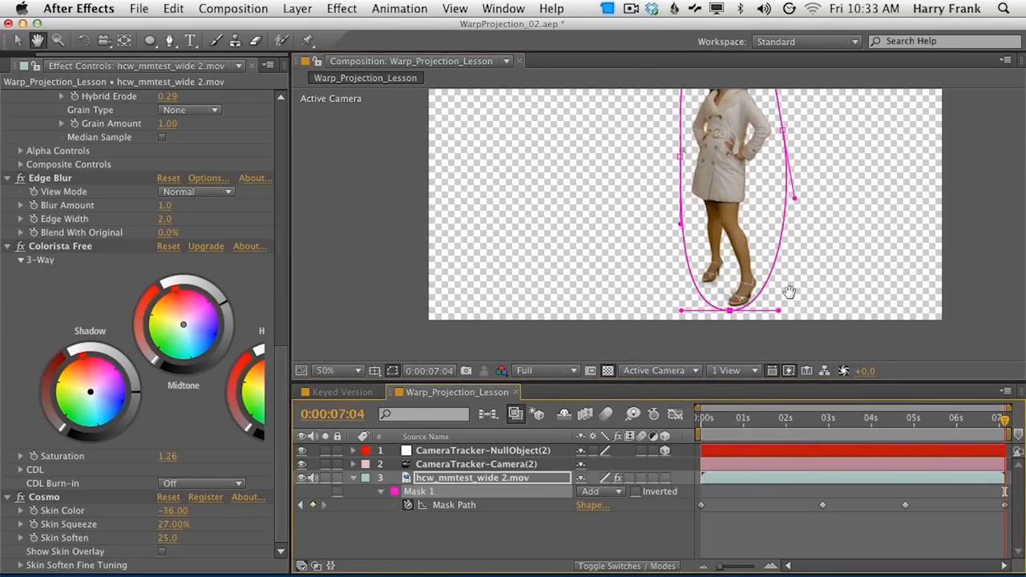
drag(794, 193, 784, 232)
click(724, 418)
drag(724, 418, 908, 437)
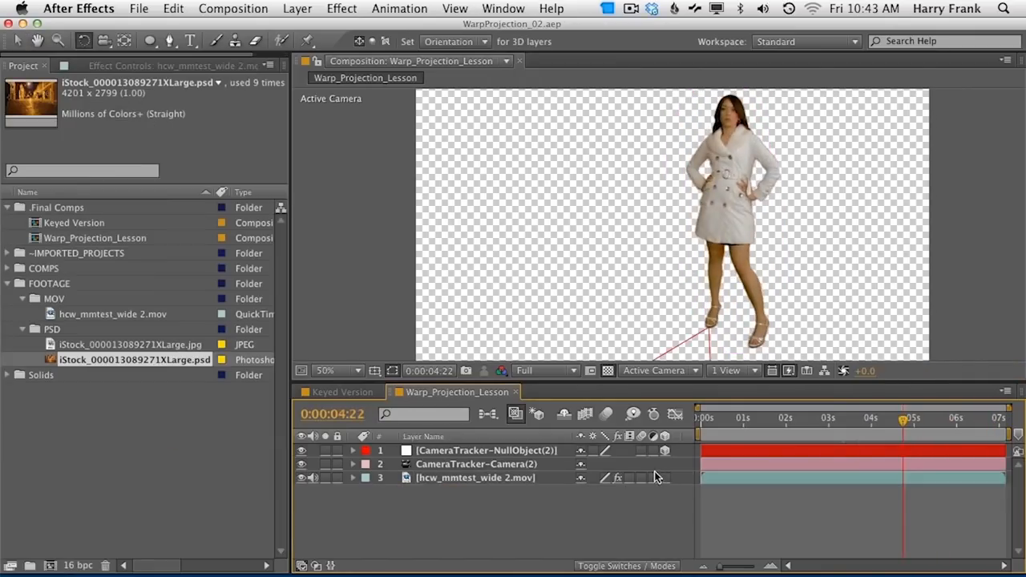
Step: Toggle the effects of hcw_mmtest_wide 2.mov off and on to compare the raw footage with the keyed, color-corrected result
click(618, 479)
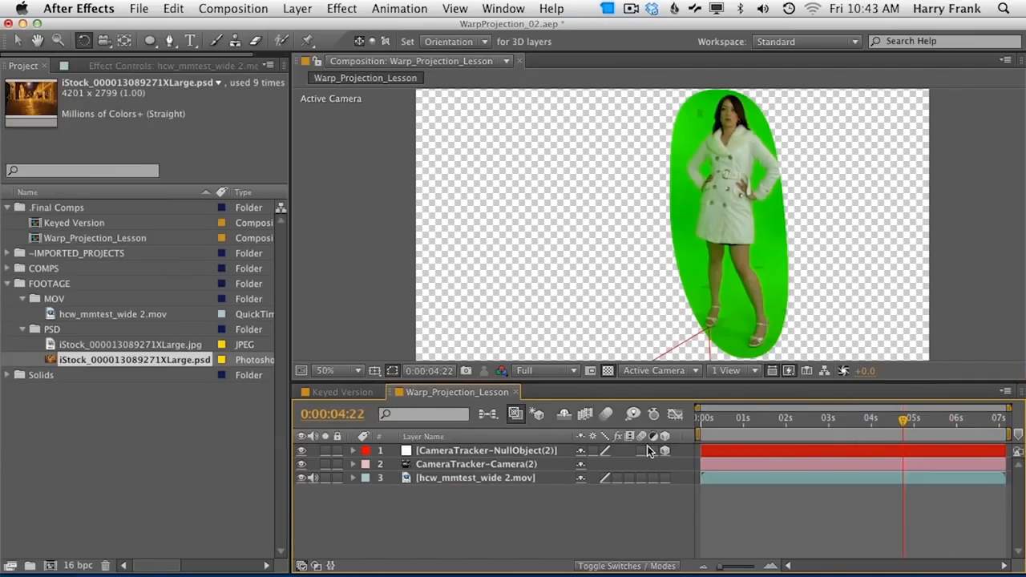
click(617, 479)
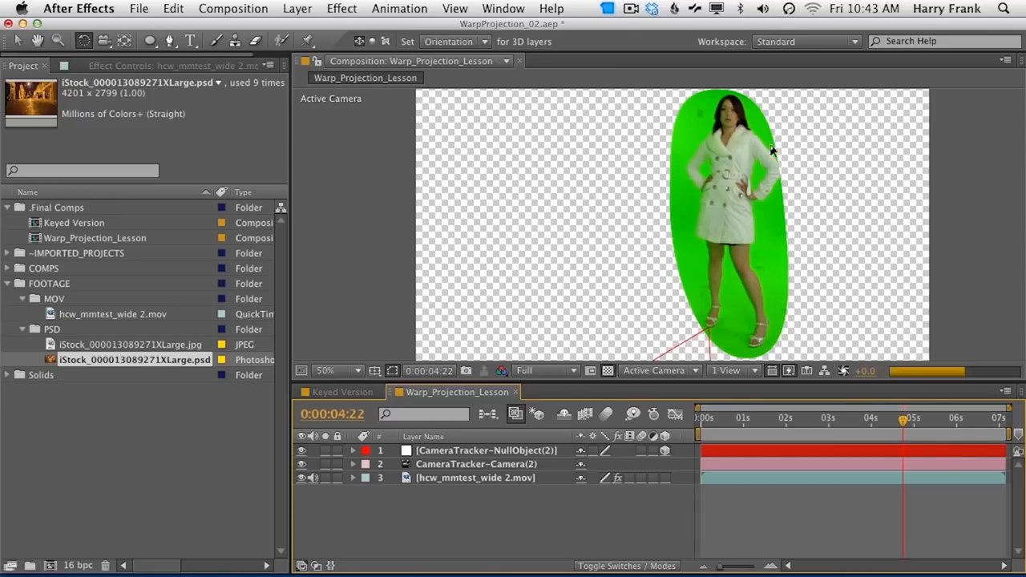
click(618, 479)
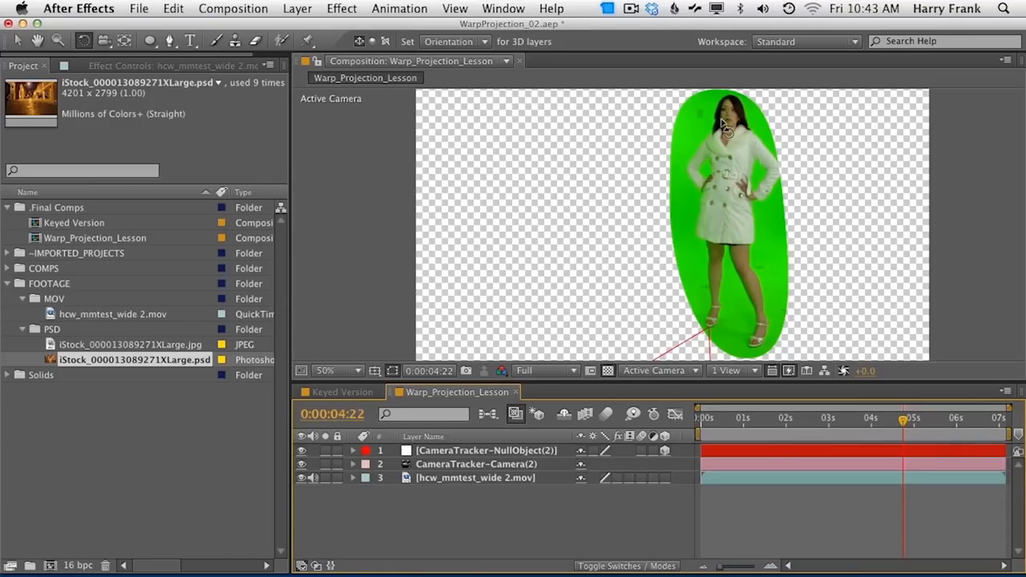
key(v)
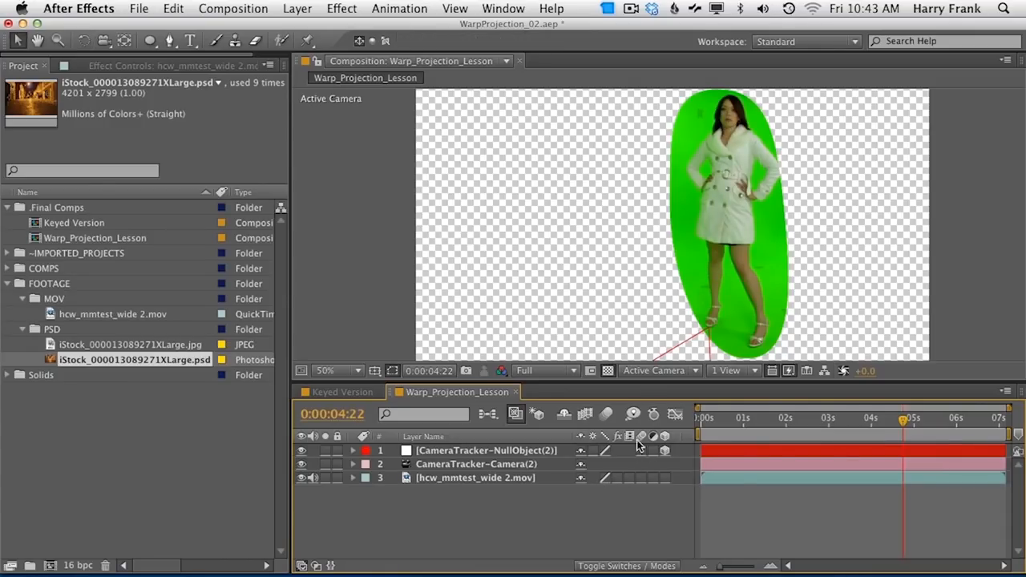
click(617, 478)
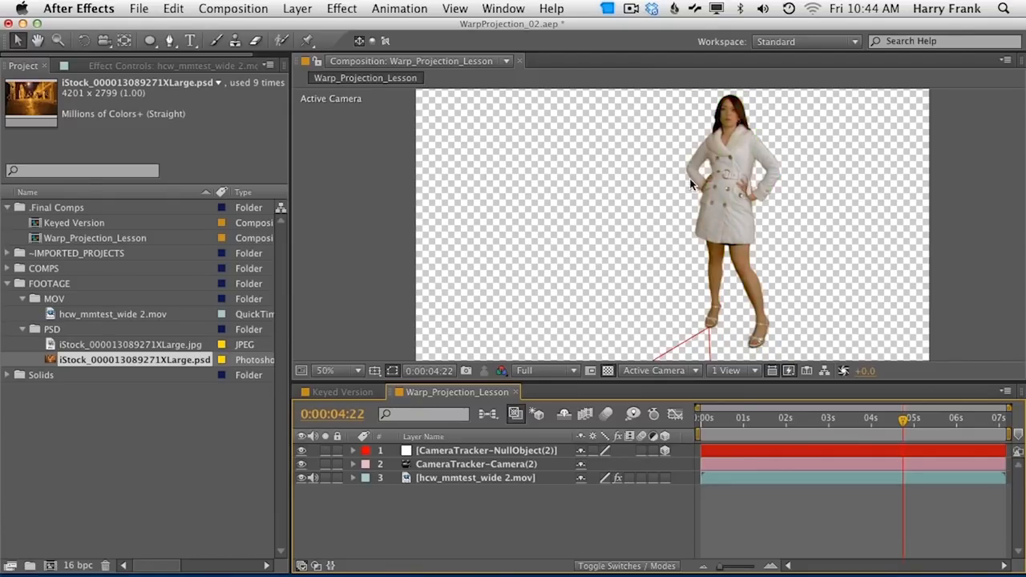
click(618, 478)
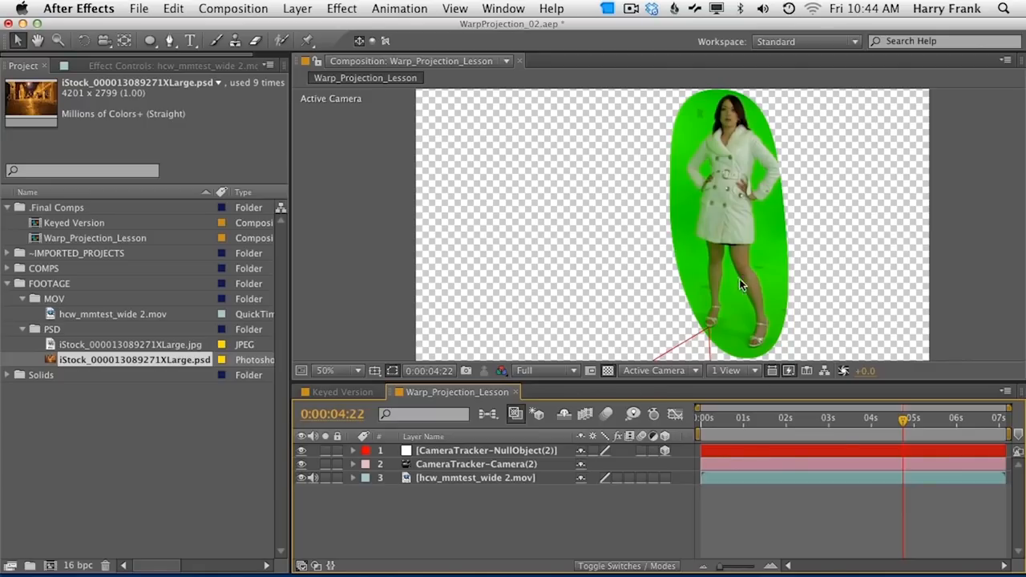
click(617, 478)
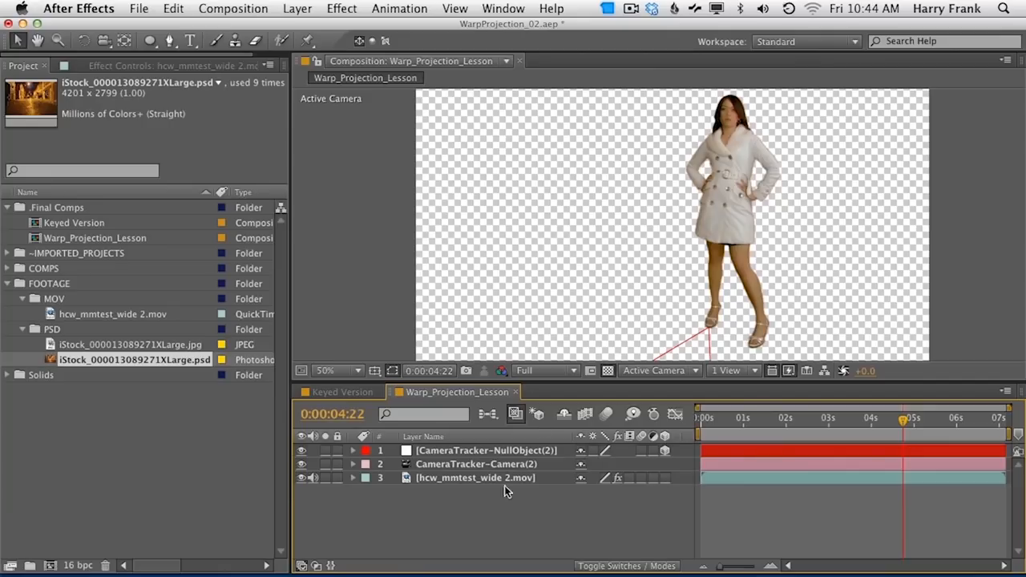
Step: Create a black solid named Grid, 2000 px wide and 2000 px high
key(super+y)
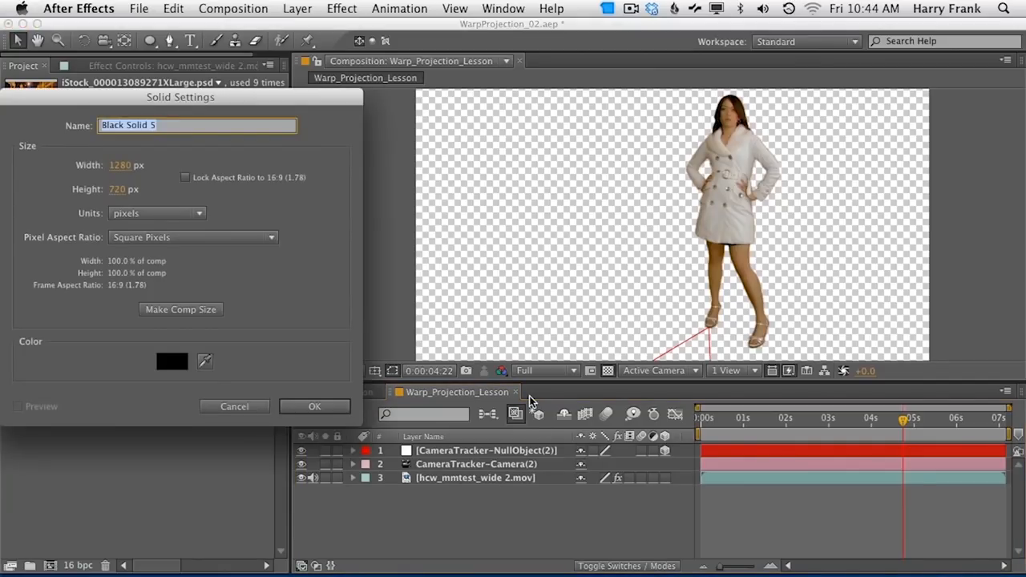
text(C)
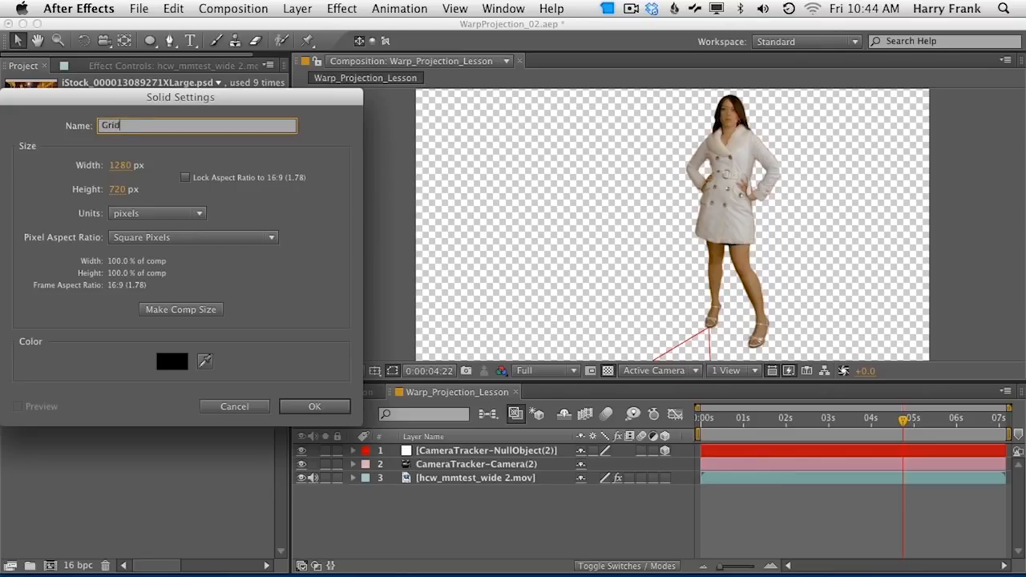
key(Tab)
text(2000)
key(Tab)
text(200)
key(Return)
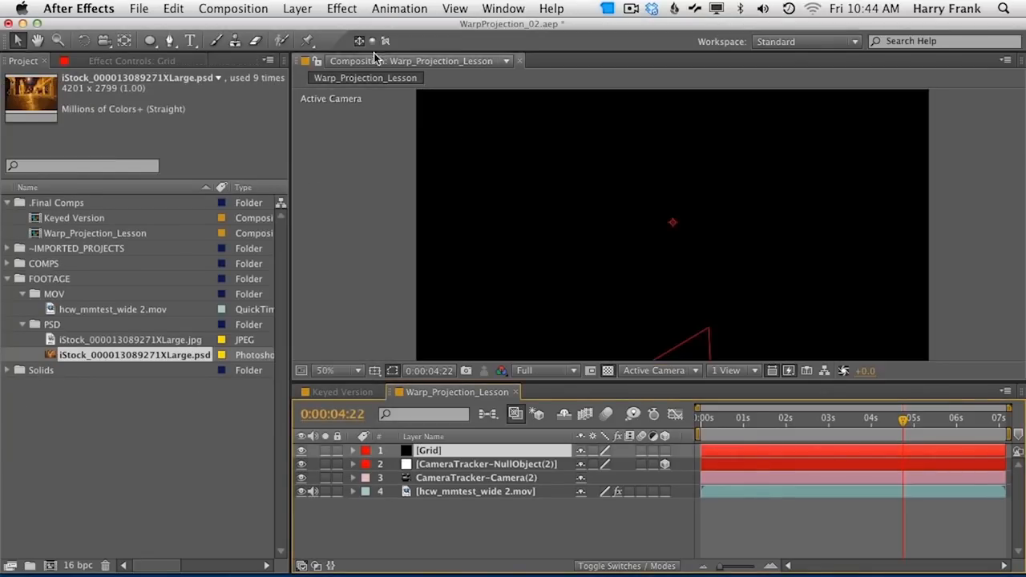
Step: Apply the Grid generate effect to the Grid solid and make it a 3D layer
click(341, 8)
mouse_move(421, 280)
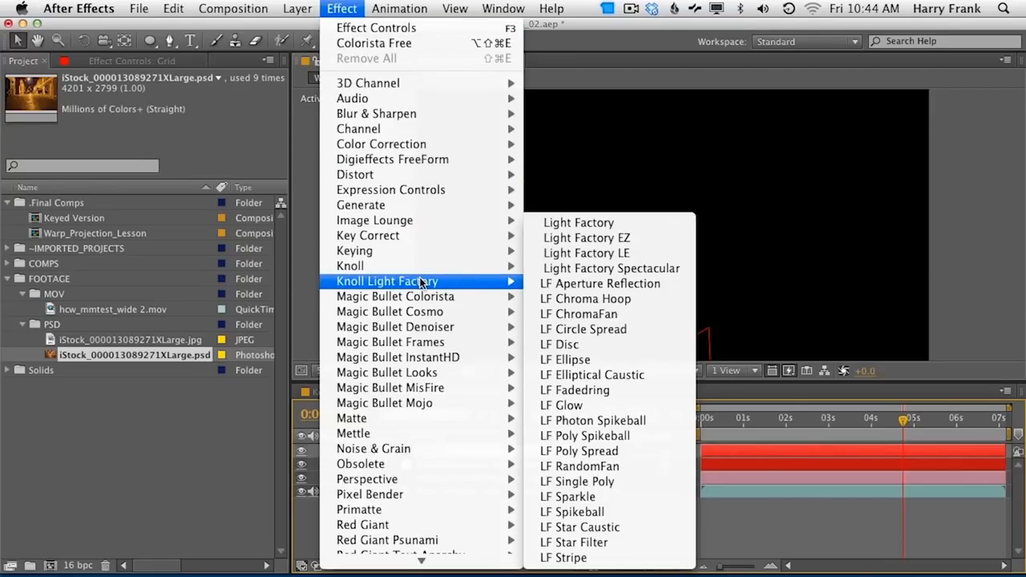
mouse_move(428, 178)
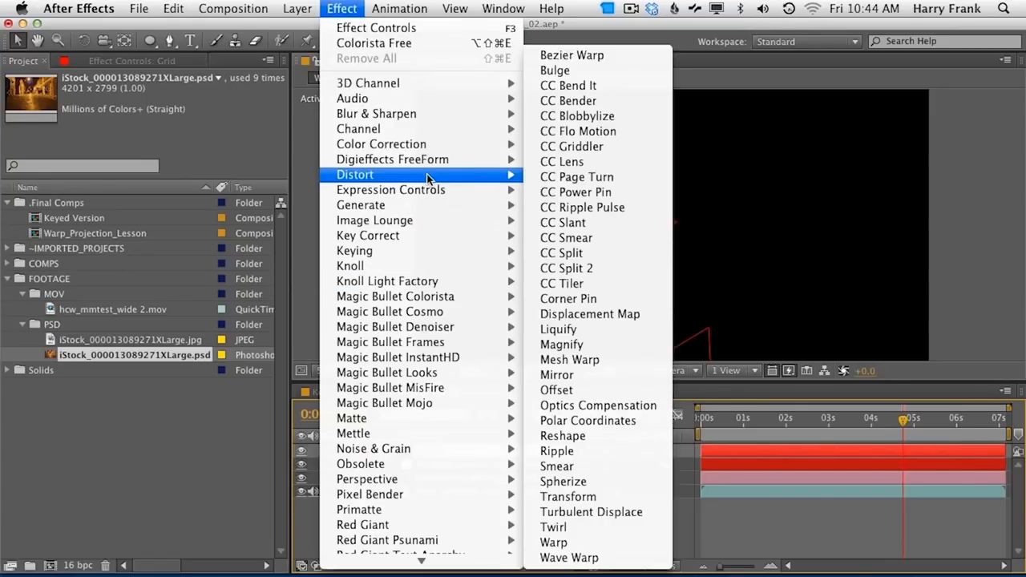
mouse_move(452, 206)
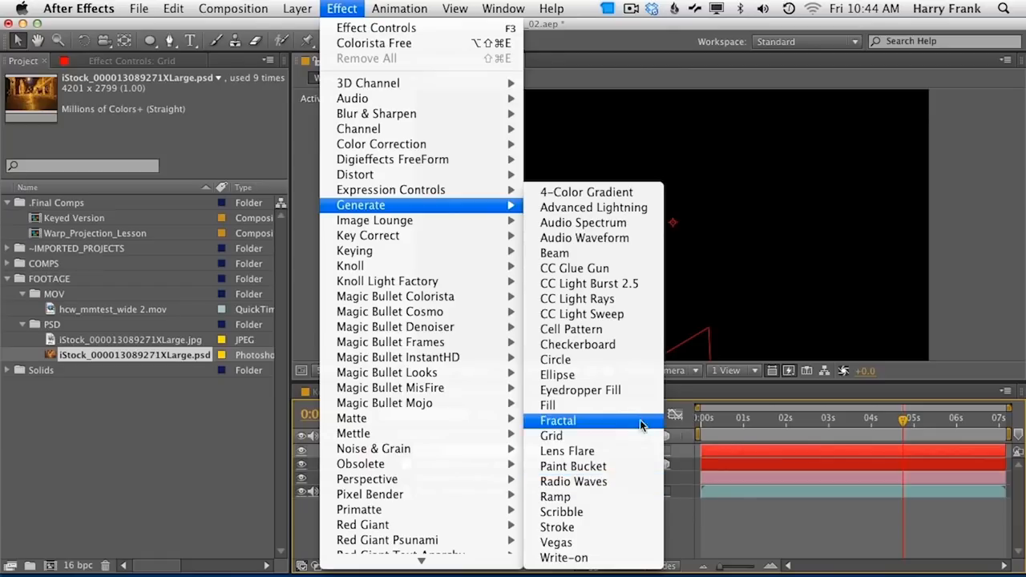
click(653, 482)
click(665, 451)
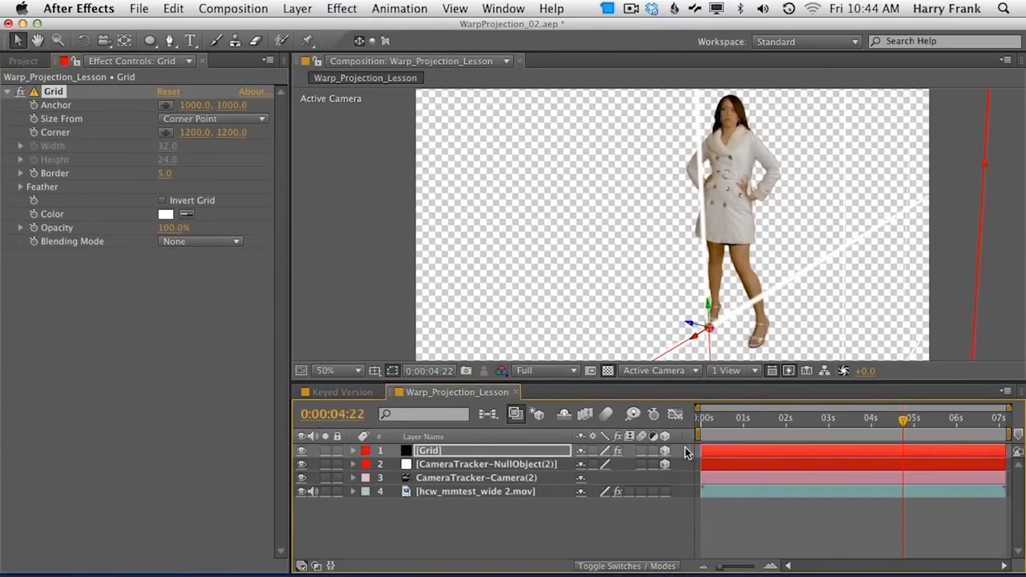
Step: Rename the CameraTracker-NullObject(2) layer as Origin
click(525, 465)
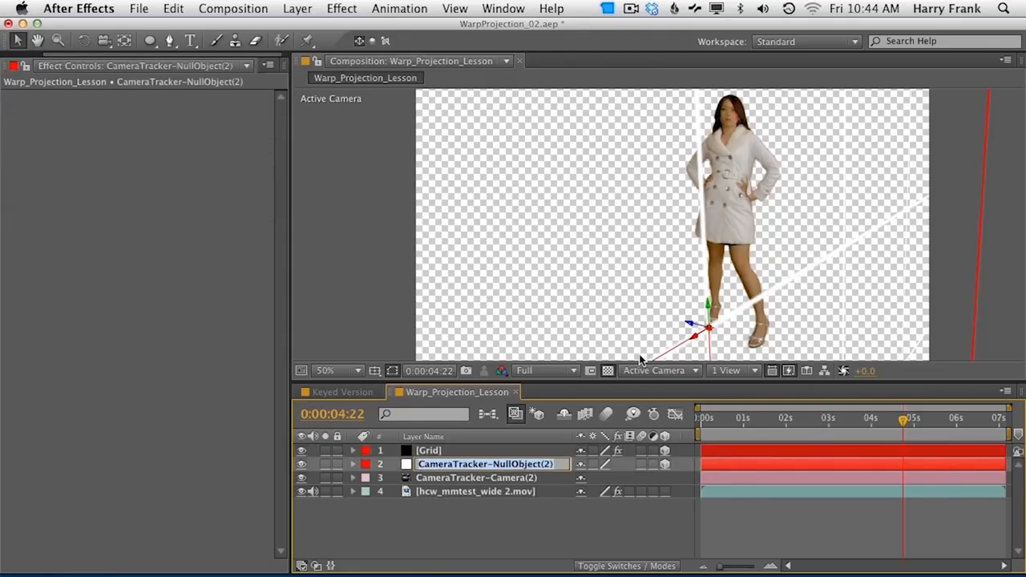
text(Origi)
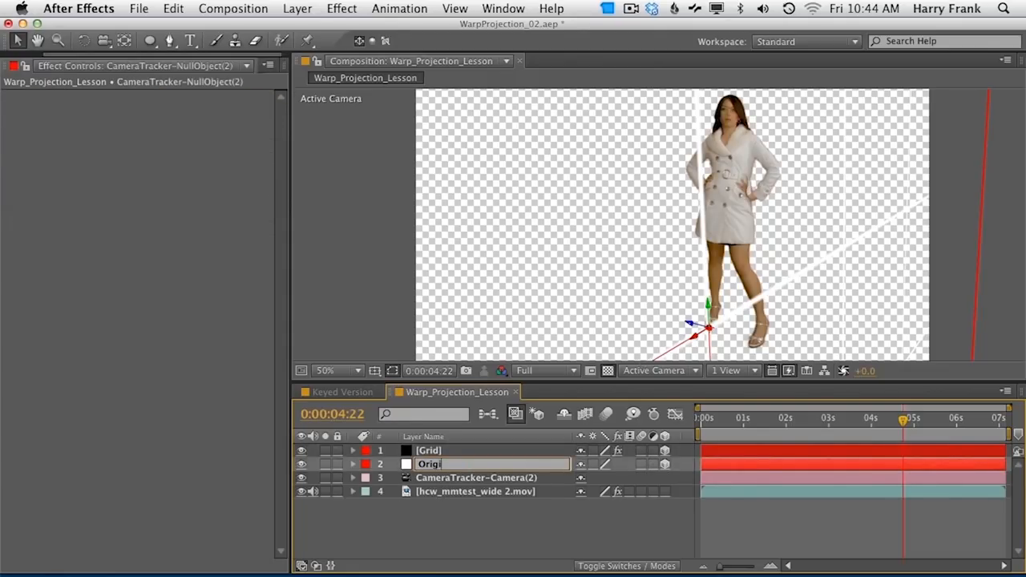
text(n)
key(Return)
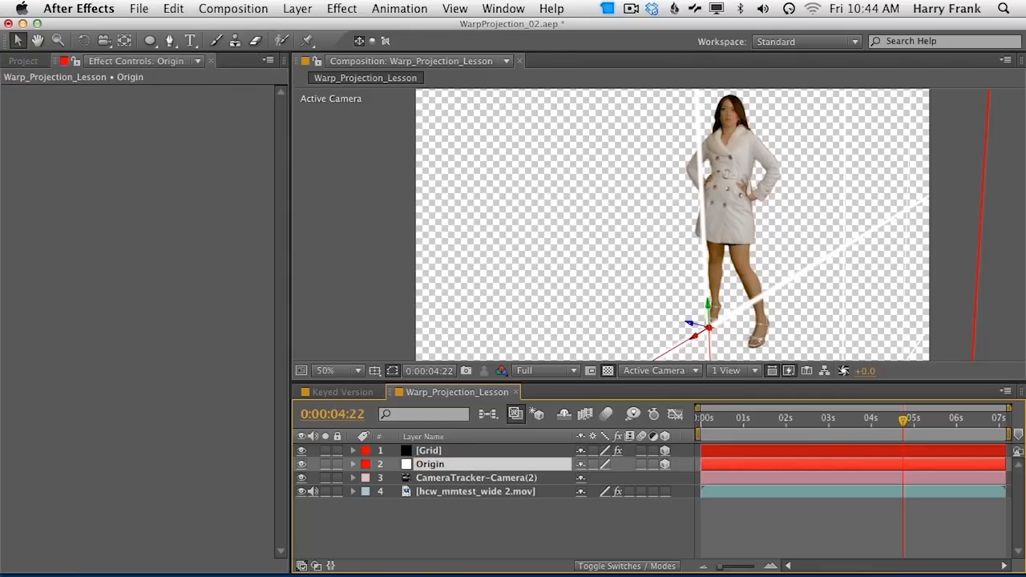
Step: Show the parenting options, parent the Grid layer to Origin and reveal the Grid layer's Position
right_click(638, 440)
mouse_move(681, 488)
click(808, 482)
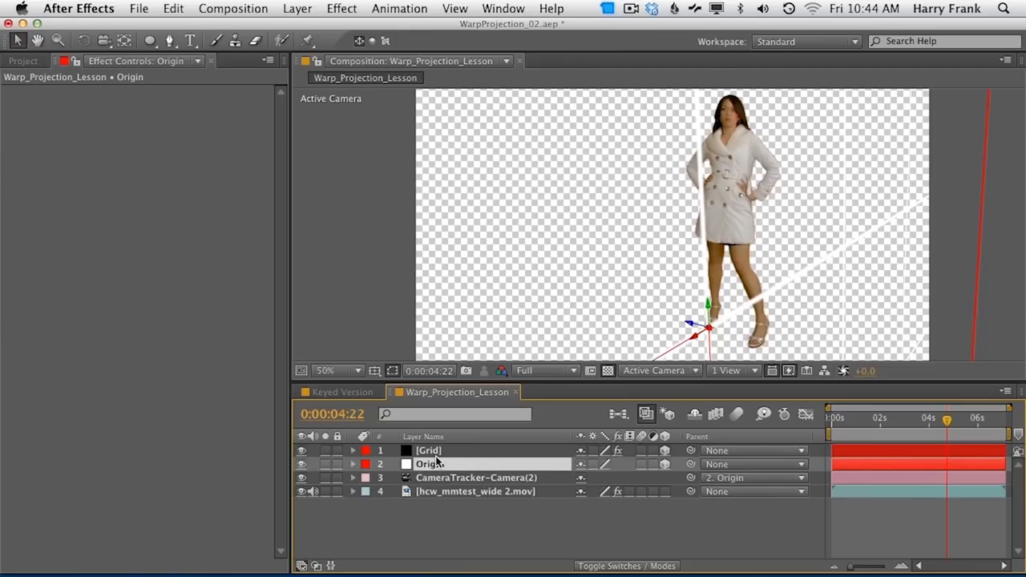
drag(691, 453, 451, 472)
click(449, 454)
key(p)
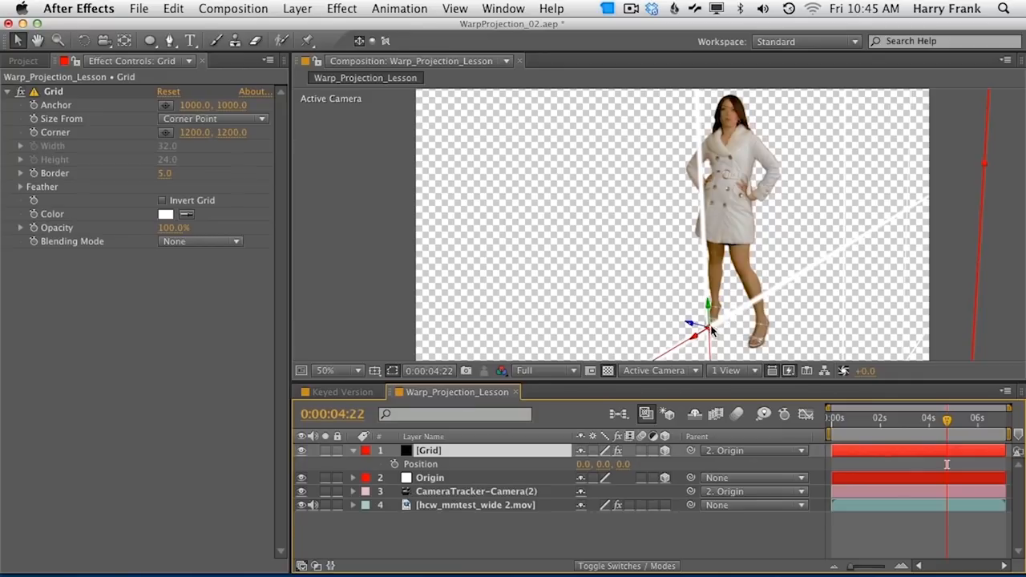
Step: Set the Grid layer's X Rotation to 90° so that it lies flat as a floor
key(r)
drag(599, 478, 655, 479)
click(601, 478)
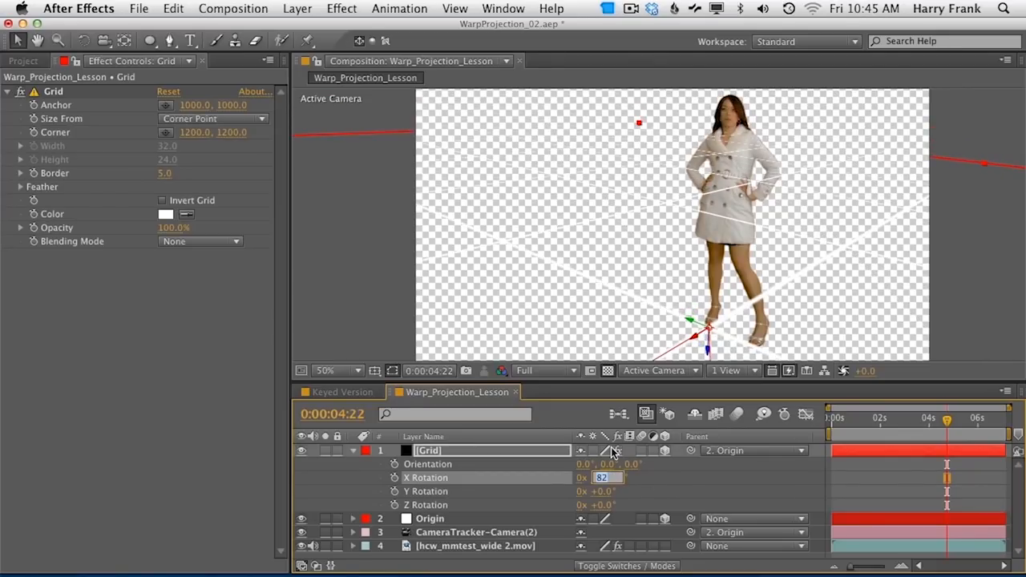
text(90)
key(Return)
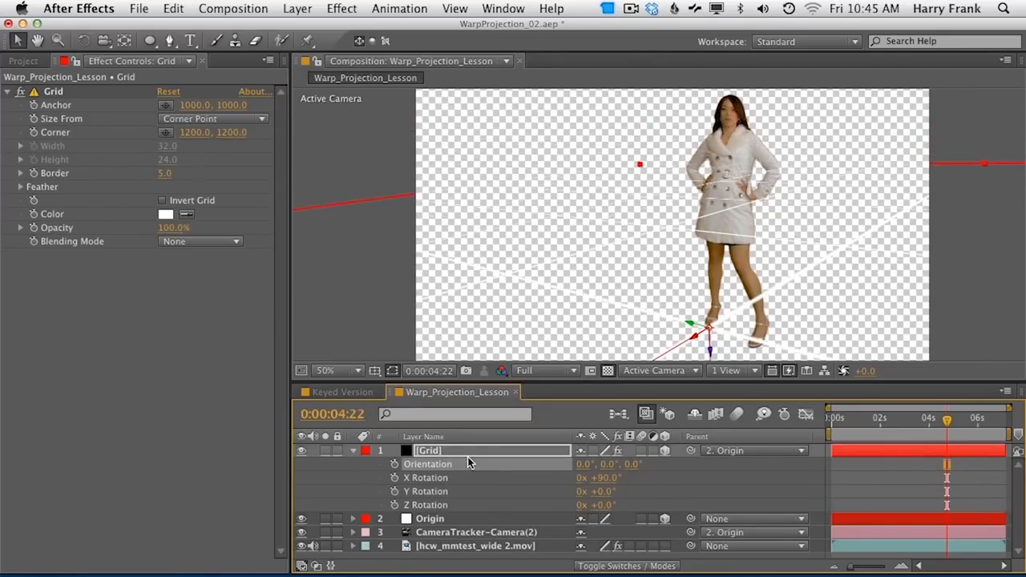
key(r)
Step: Set the Grid effect's Size From to Width & Height Sliders and turn off the transparency grid
click(192, 118)
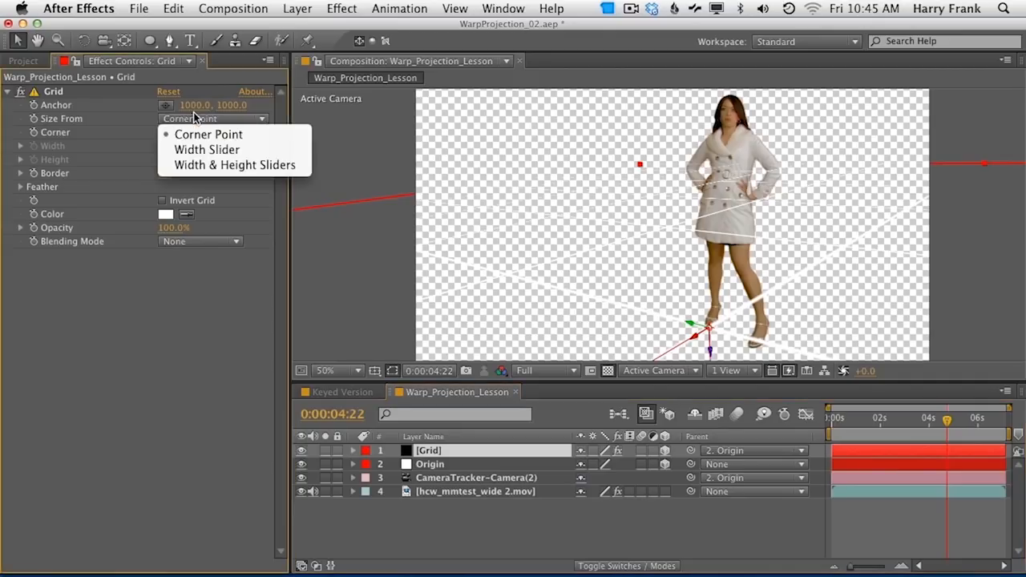
click(212, 166)
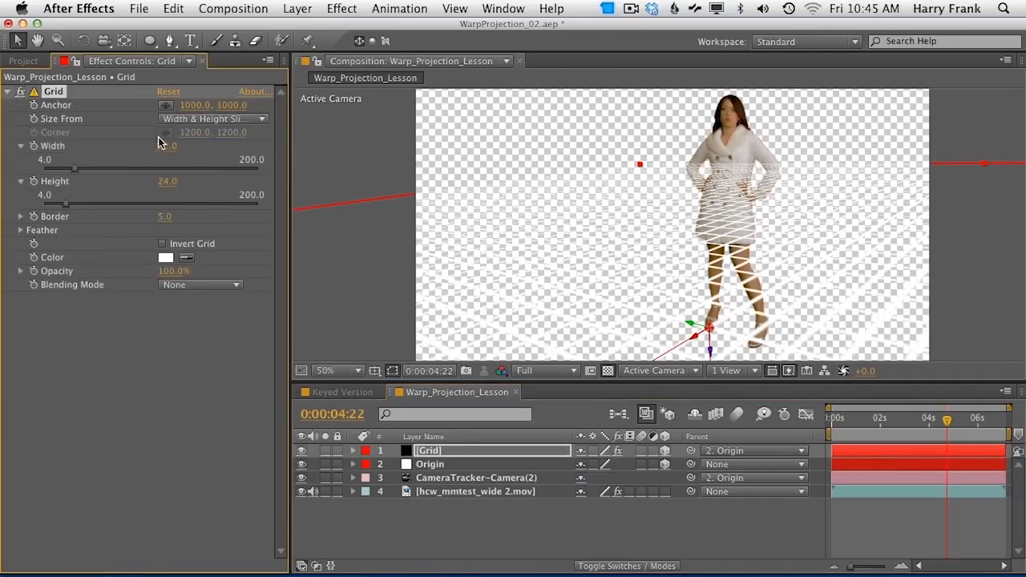
click(608, 371)
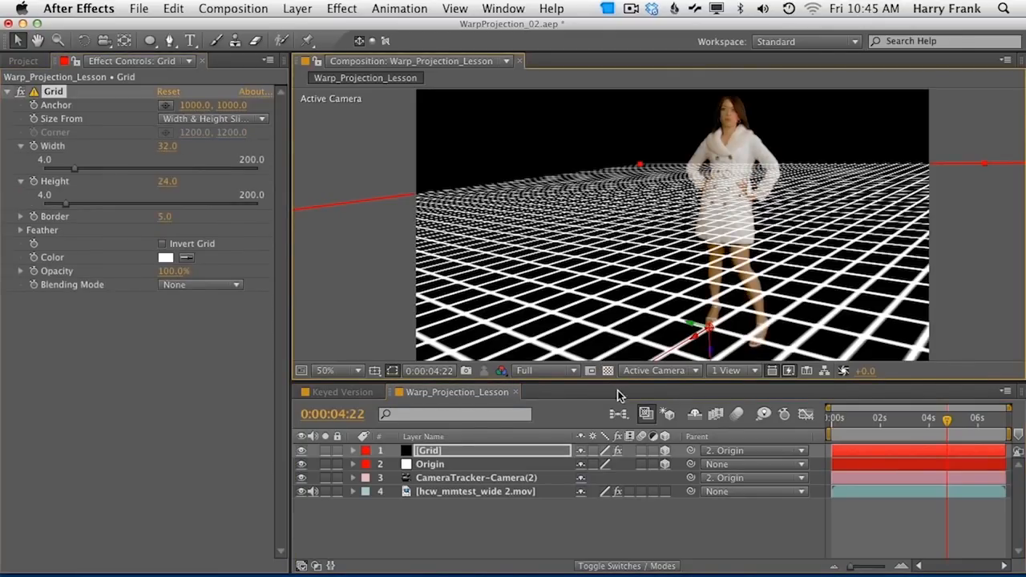
Step: Place the Grid layer beneath hcw_mmtest_wide 2.mov in the layer stack and go to the first frame
drag(437, 456, 445, 505)
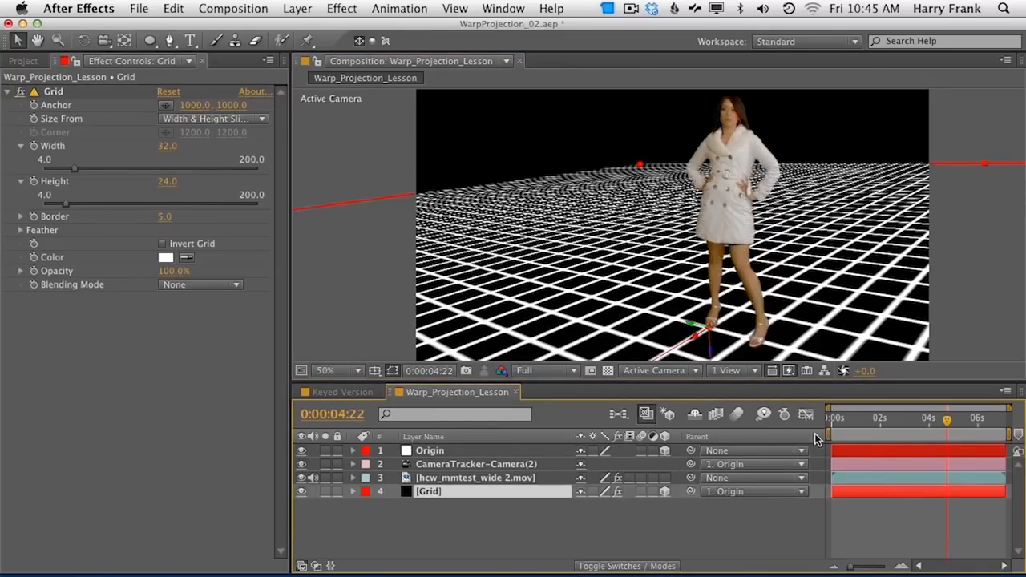
drag(848, 421, 832, 421)
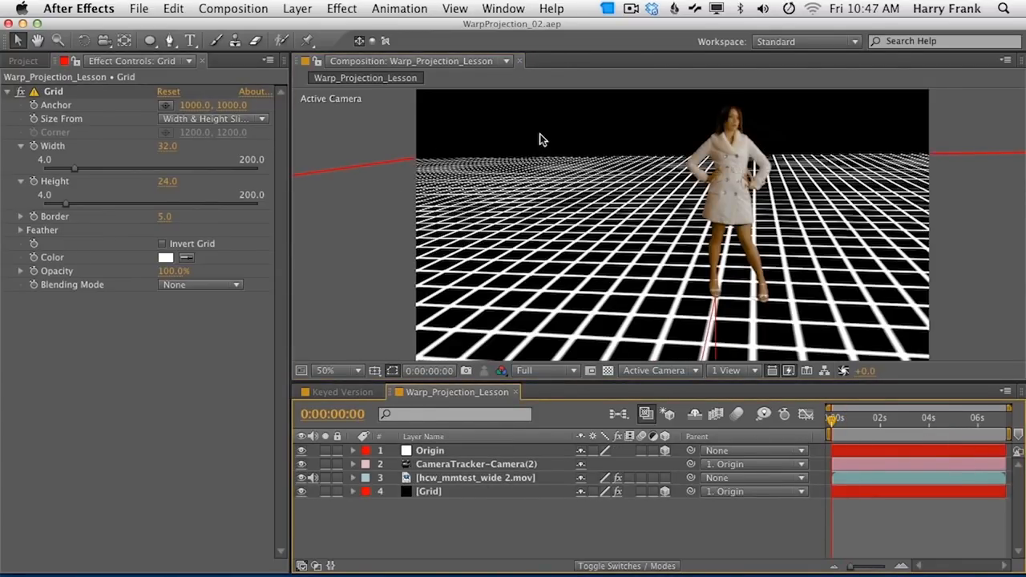
Step: Create a 2000 × 1000 px magenta-red solid as a 3D layer and reveal its Position
click(298, 9)
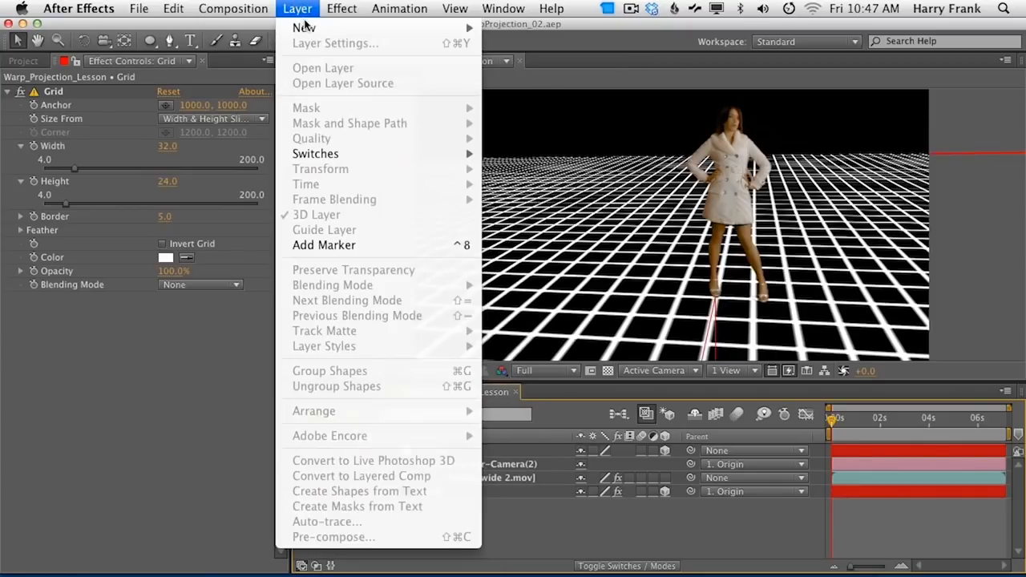
mouse_move(304, 29)
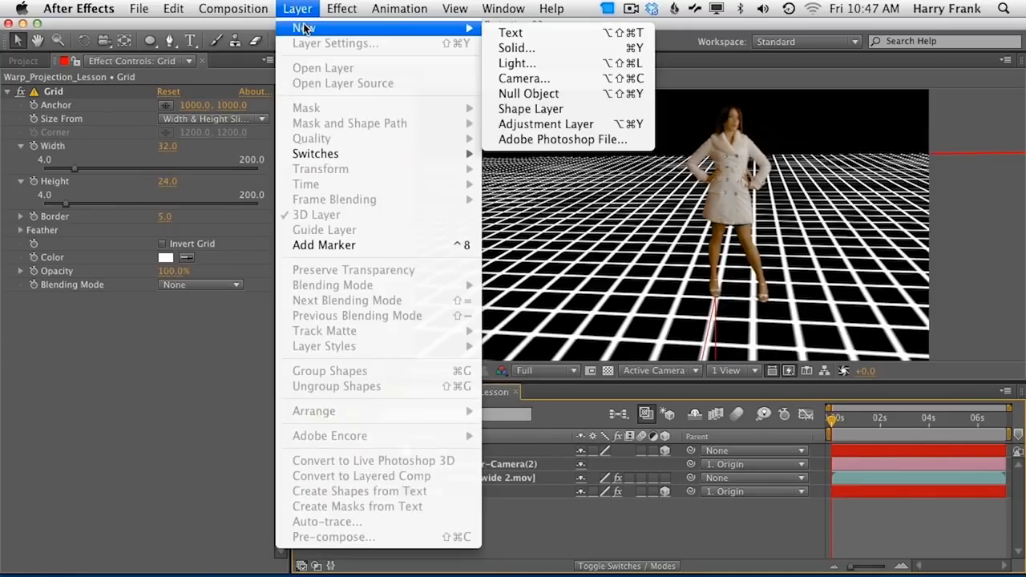
click(548, 49)
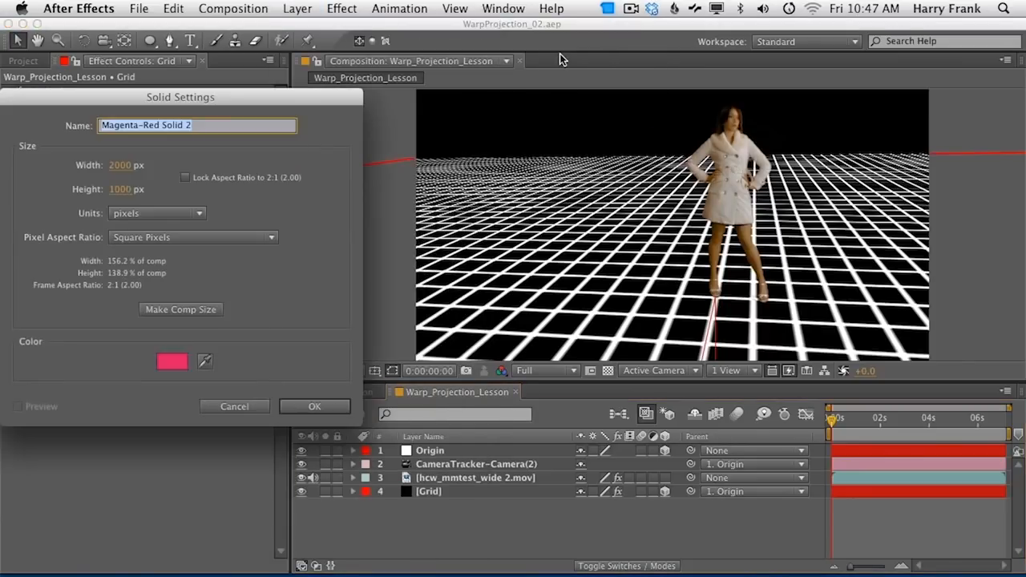
drag(222, 107, 326, 132)
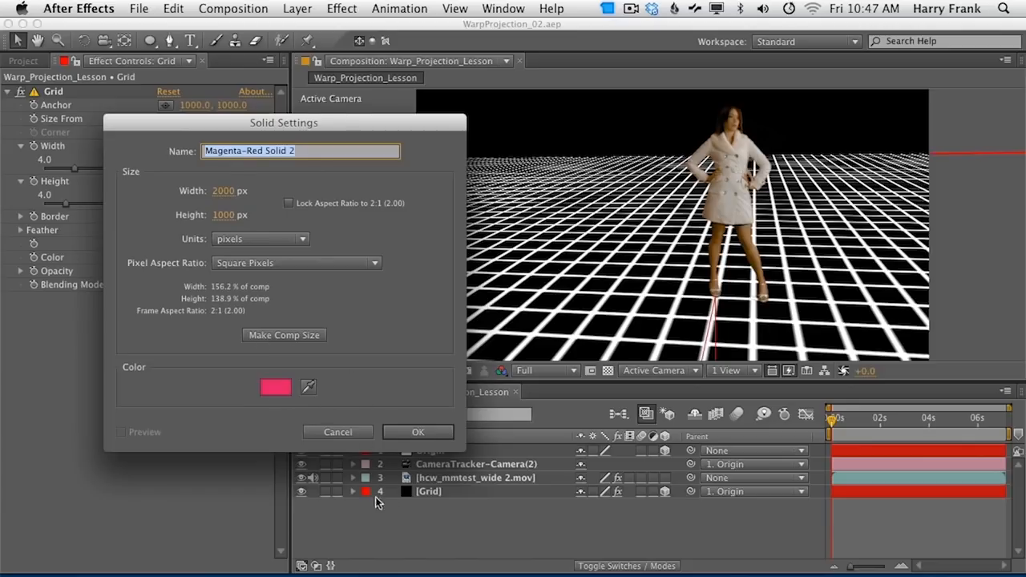
click(417, 432)
click(665, 450)
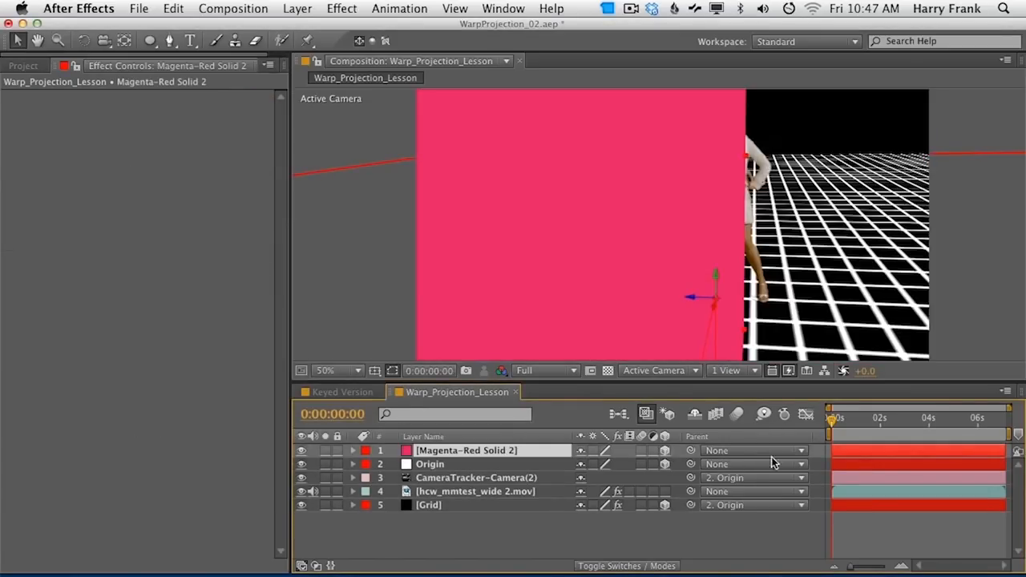
key(p)
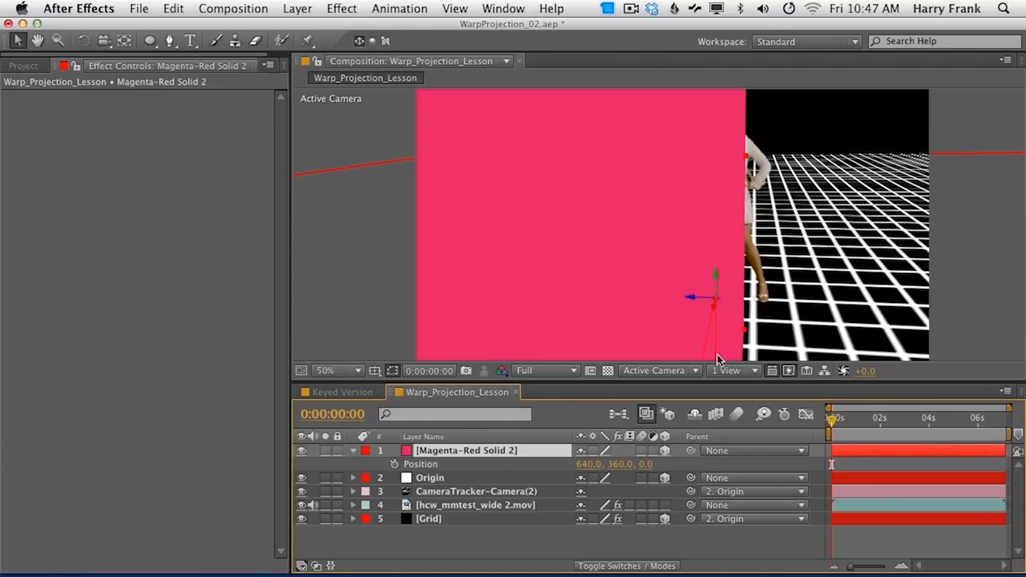
Step: Move the magenta-red solid to about X -1085 and Z -234, keeping its Y position at 360
drag(646, 464, 410, 416)
drag(586, 464, 506, 403)
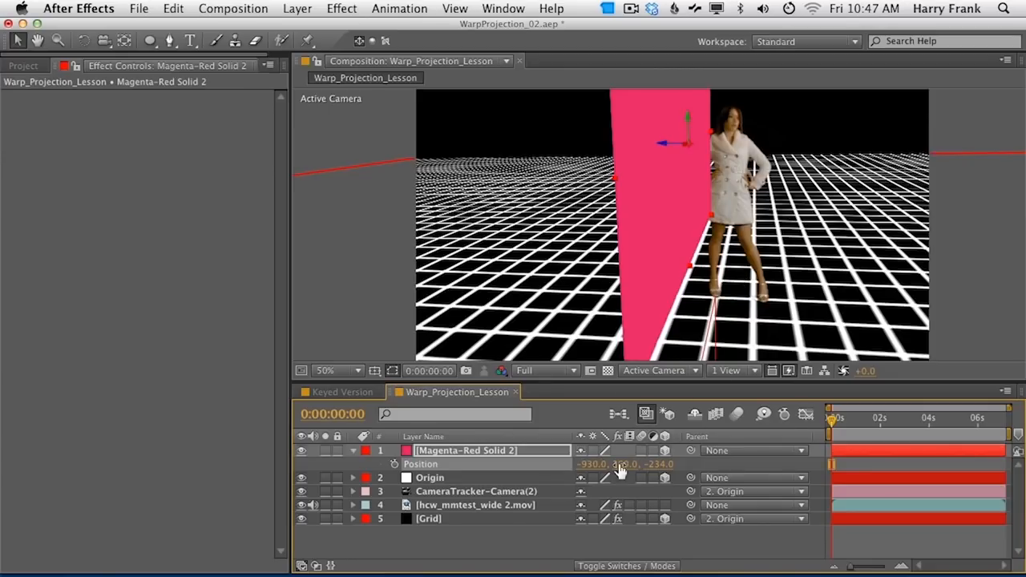
drag(591, 464, 641, 447)
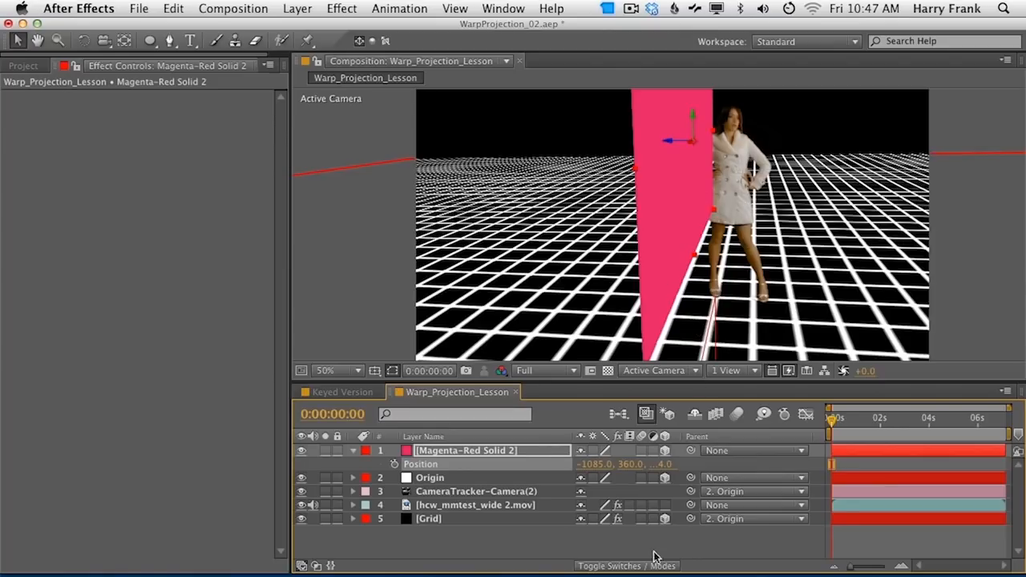
Step: Set the Origin null's Y Rotation to 90°
click(449, 479)
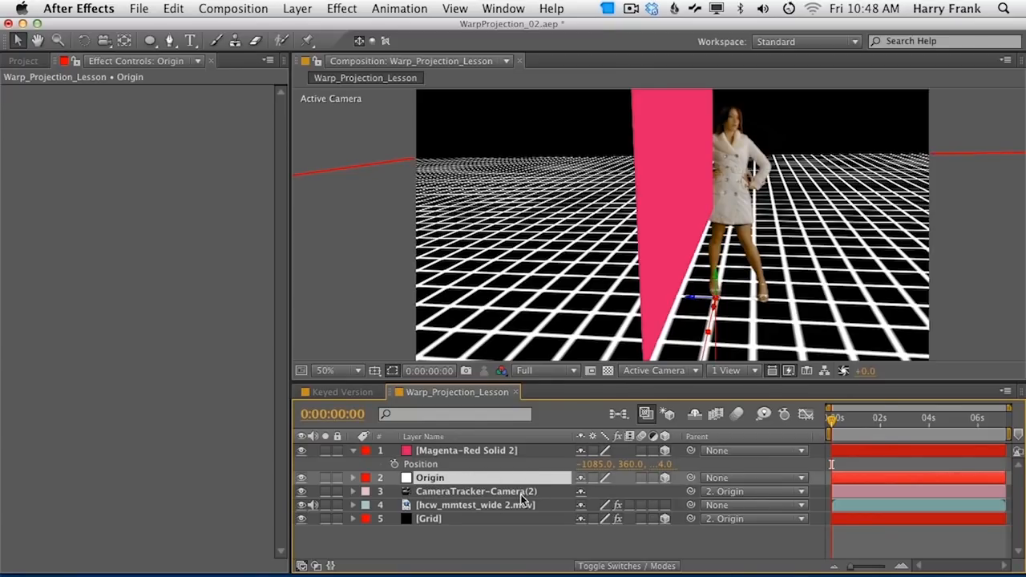
key(r)
key(r)
key(r)
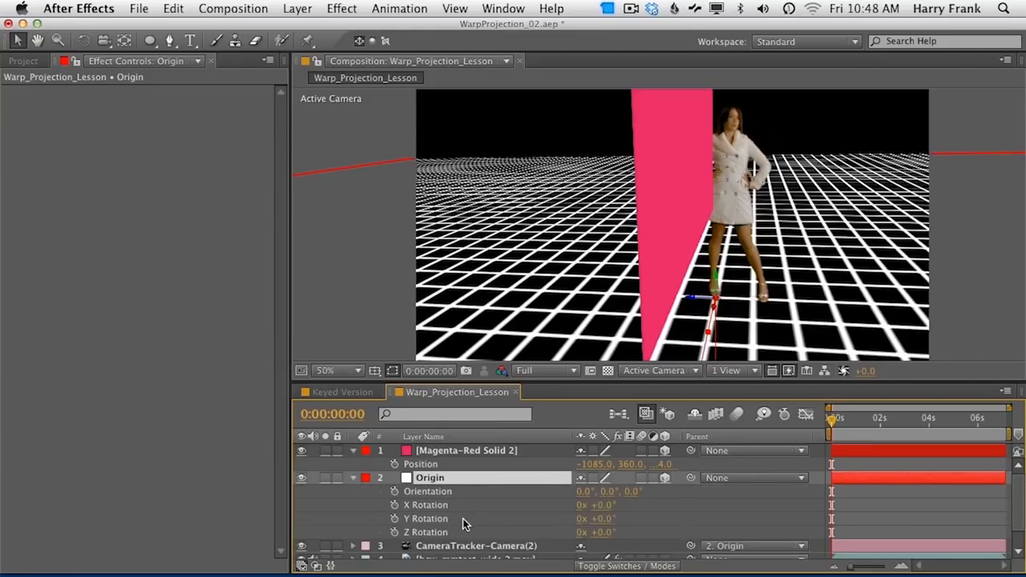
click(601, 519)
text(90)
key(Return)
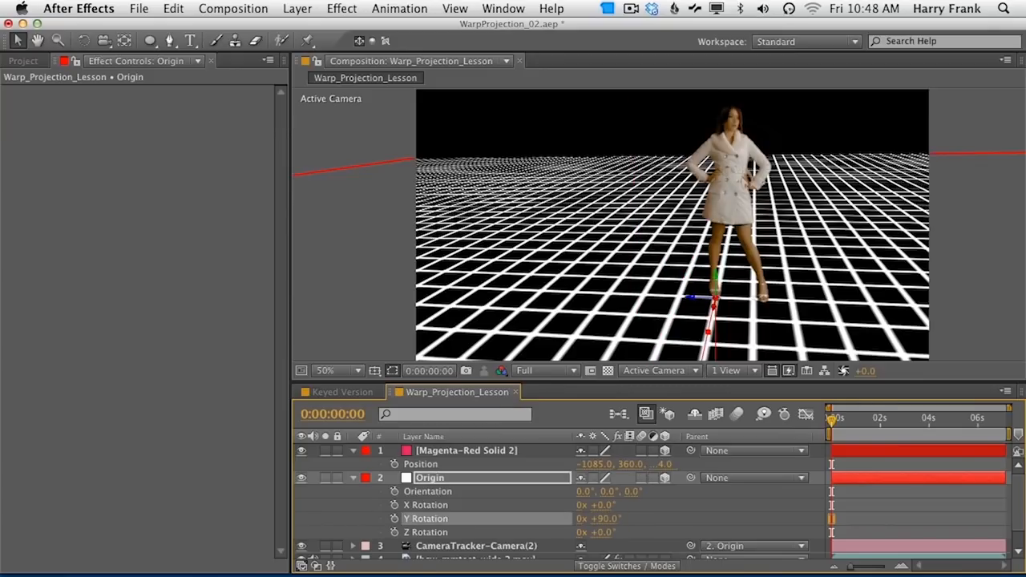
key(r)
Step: Move the magenta-red solid to about X -421 and Z 2274 to check the axes, and delete the layer
drag(665, 465, 856, 453)
drag(593, 464, 427, 379)
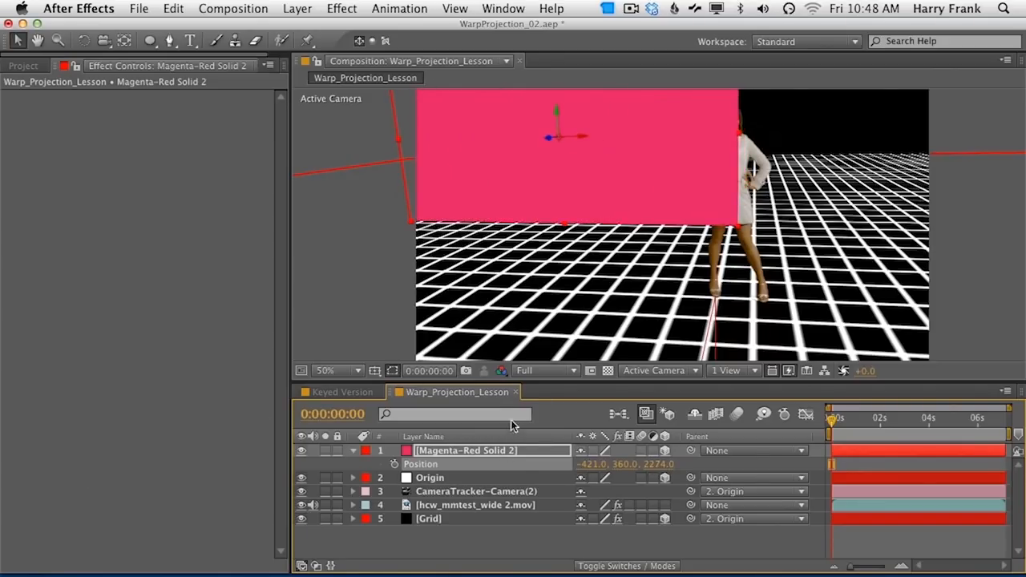
click(473, 451)
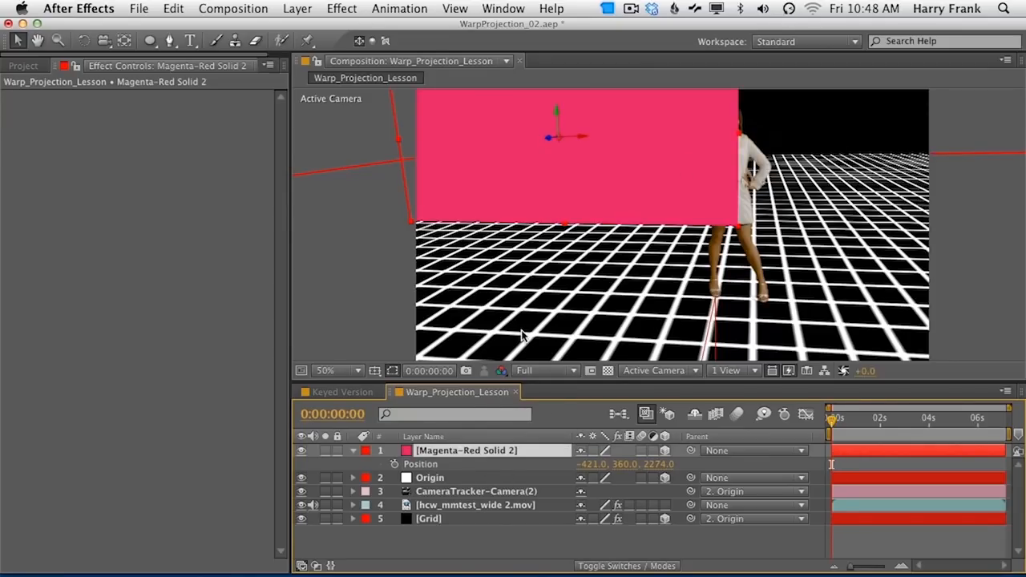
key(Delete)
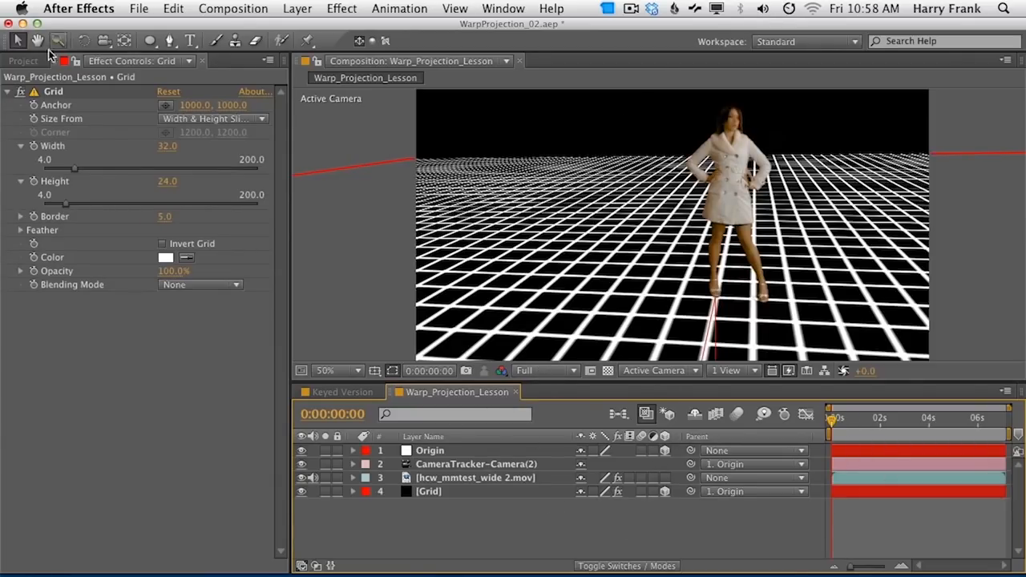
click(23, 61)
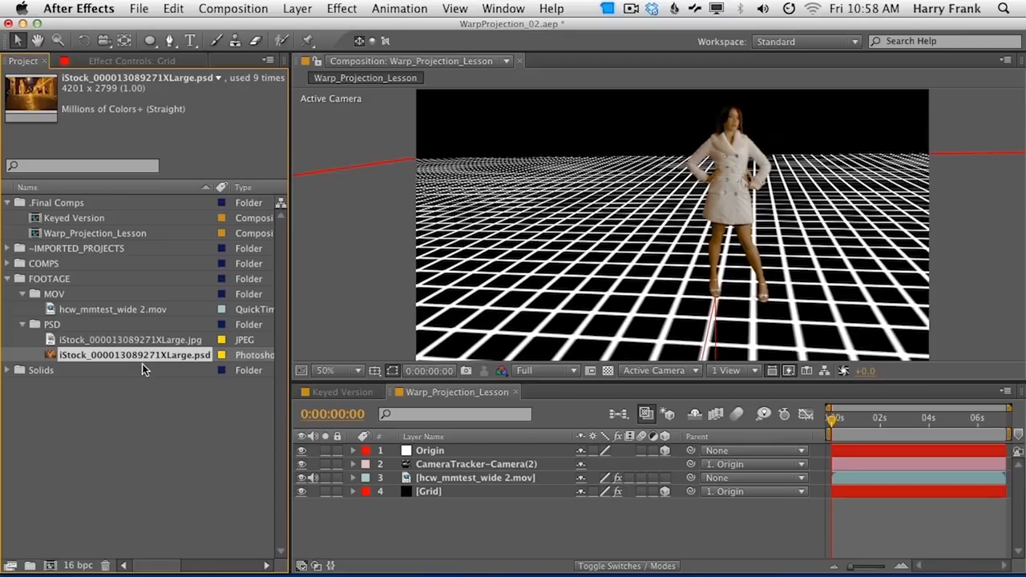
drag(139, 363, 445, 448)
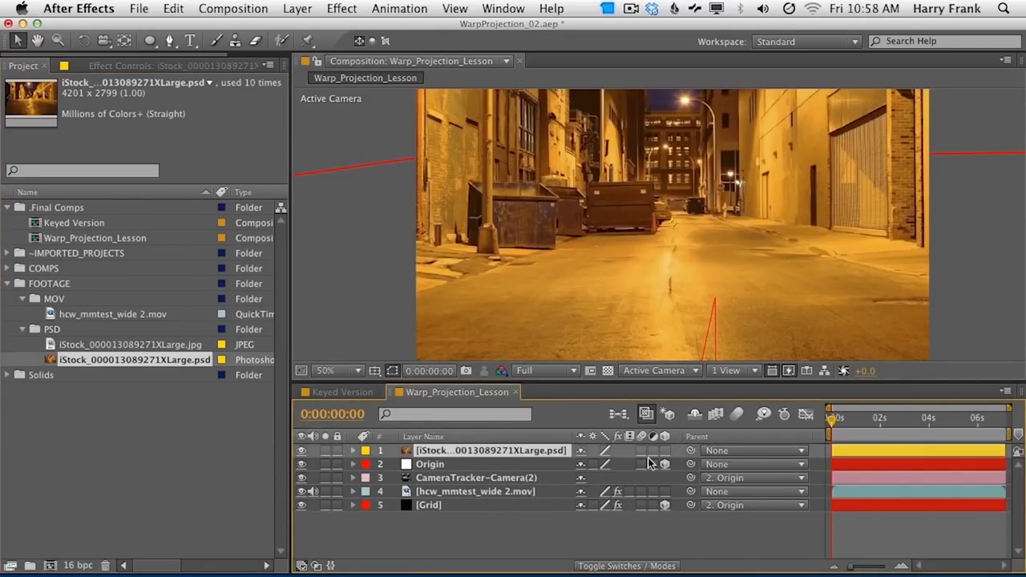
key(s)
drag(613, 465, 545, 466)
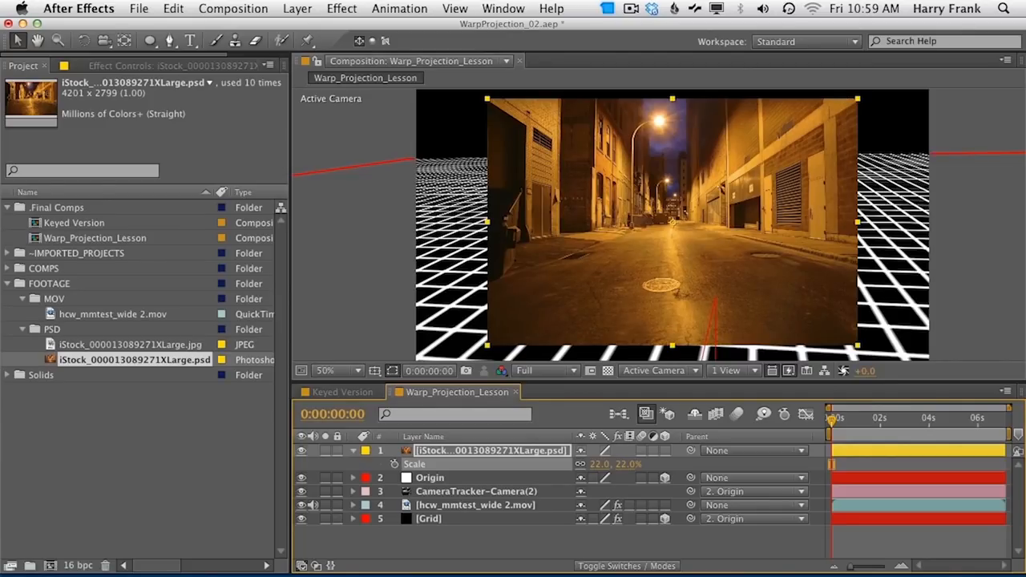
Step: Apply Corner Pin to the alley image and place its Upper Left pin at about 928, 890
drag(1025, 265, 627, 307)
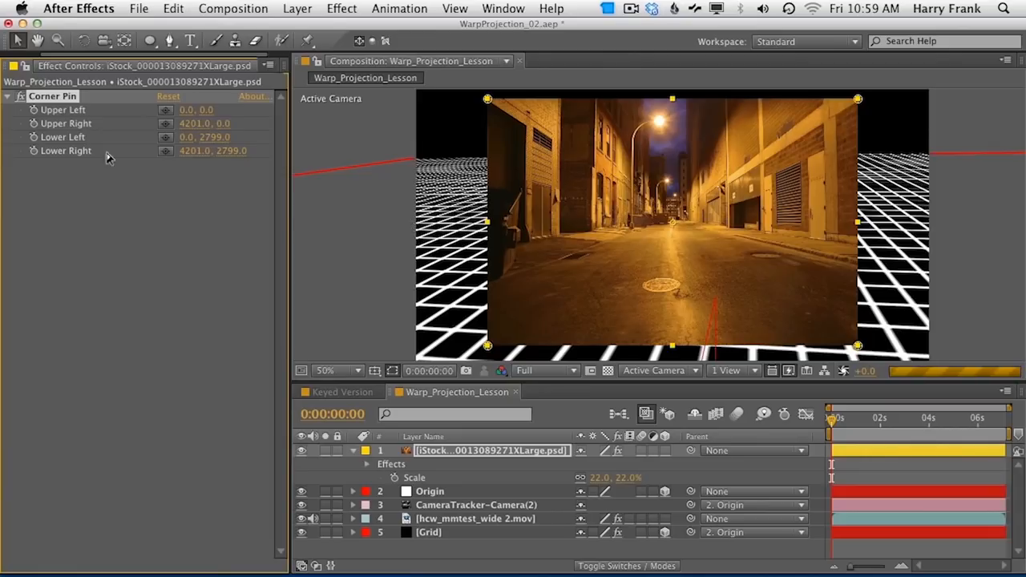
click(165, 109)
click(569, 178)
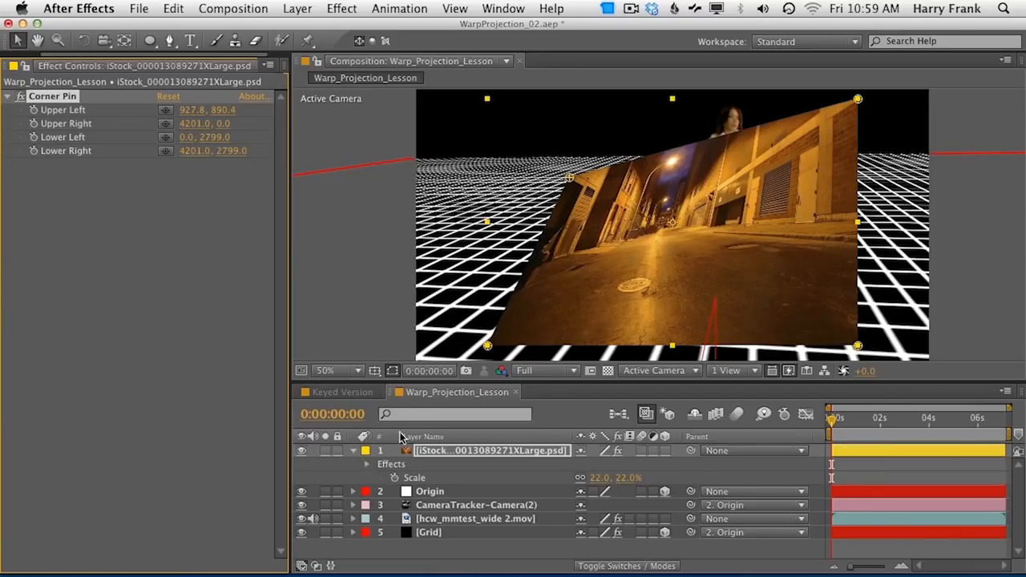
Step: Solo the alley image and set Corner Pin's Upper Left to about 346, 763, Upper Right 2228, 982 and Lower Right 3556, 2626
click(324, 450)
drag(571, 179, 518, 165)
drag(859, 344, 801, 330)
drag(857, 99, 684, 186)
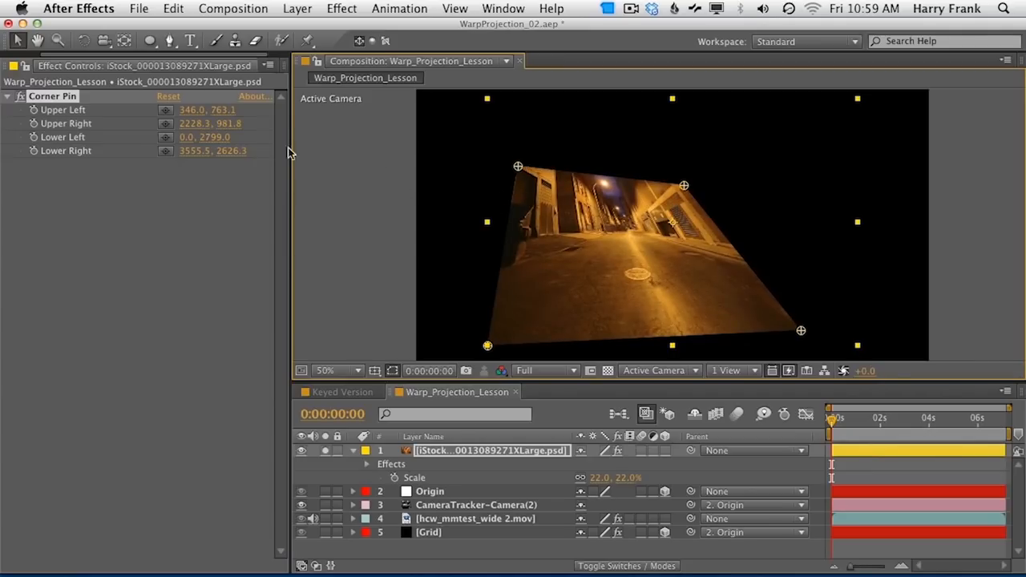
Step: Compare the alley image with Corner Pin off and on, and remove the effect
click(21, 96)
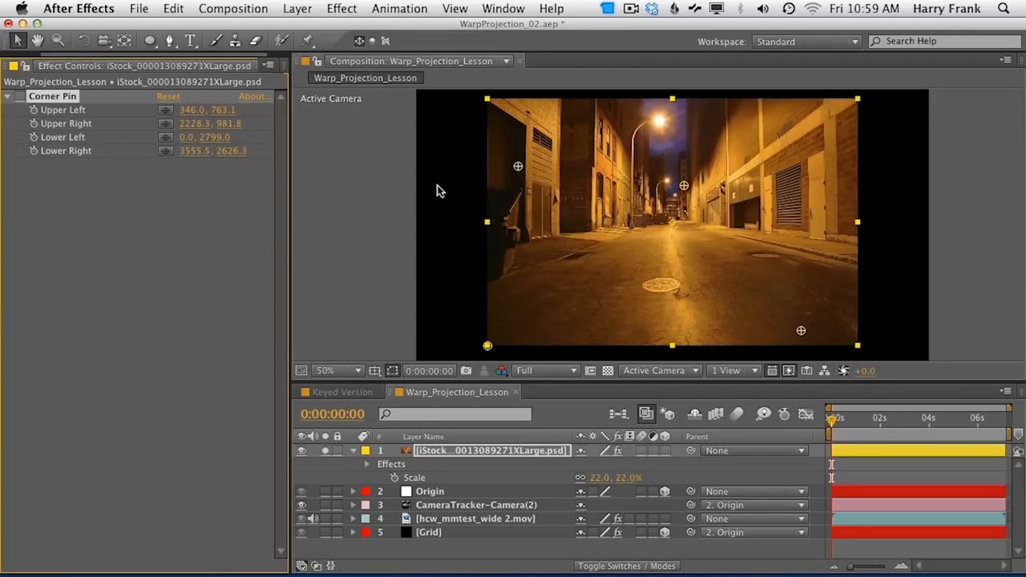
click(21, 97)
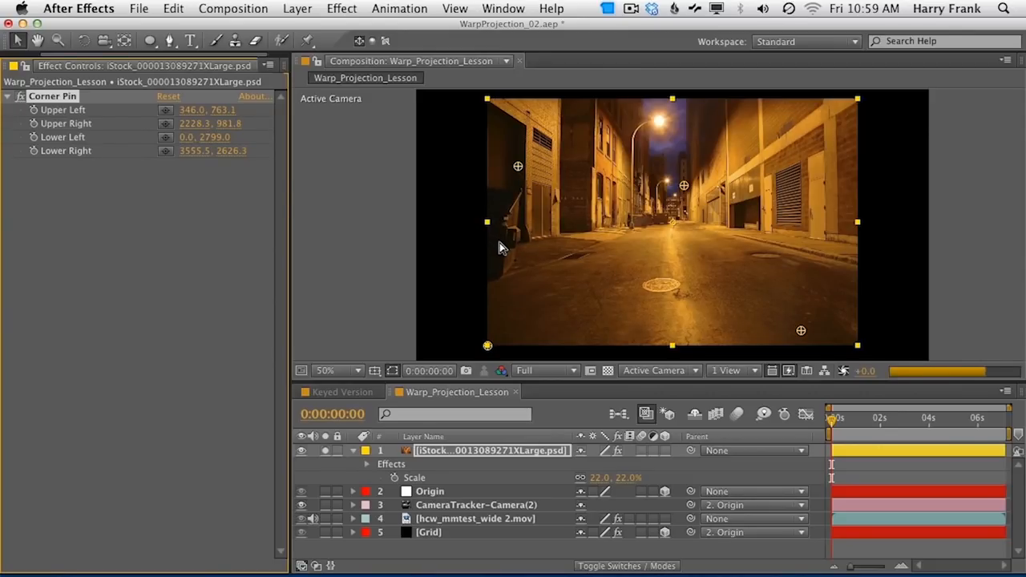
click(122, 251)
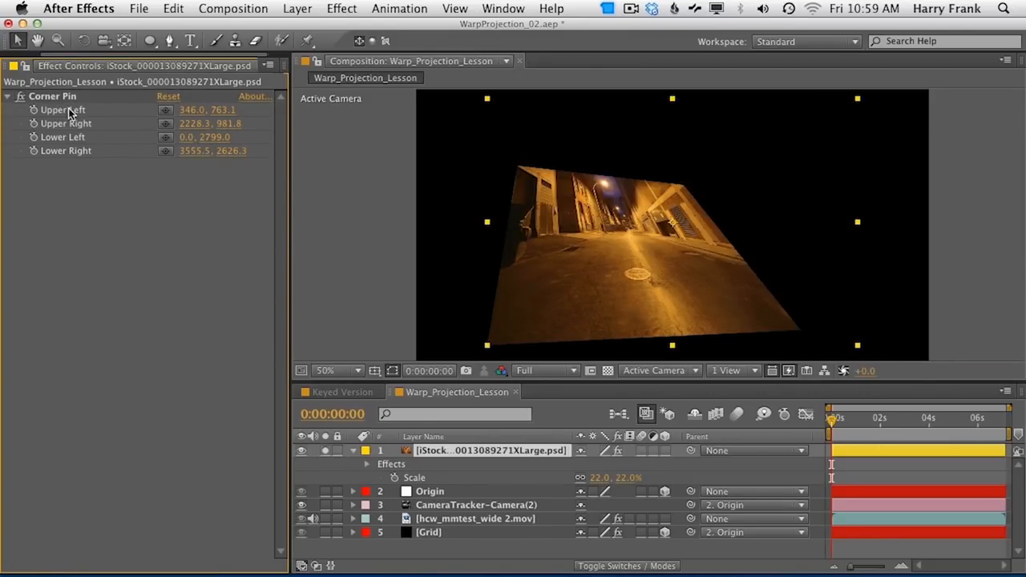
click(52, 96)
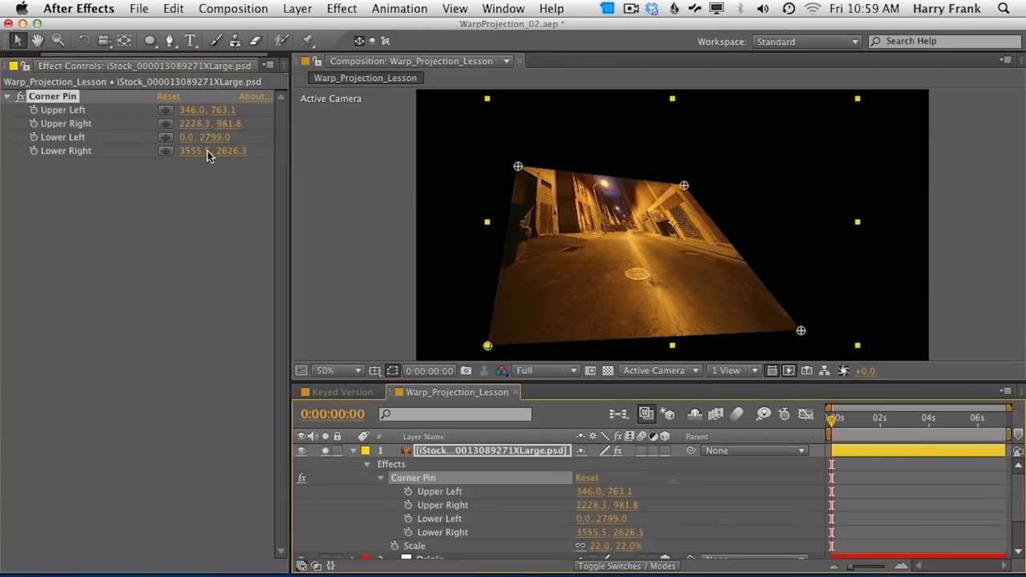
key(Delete)
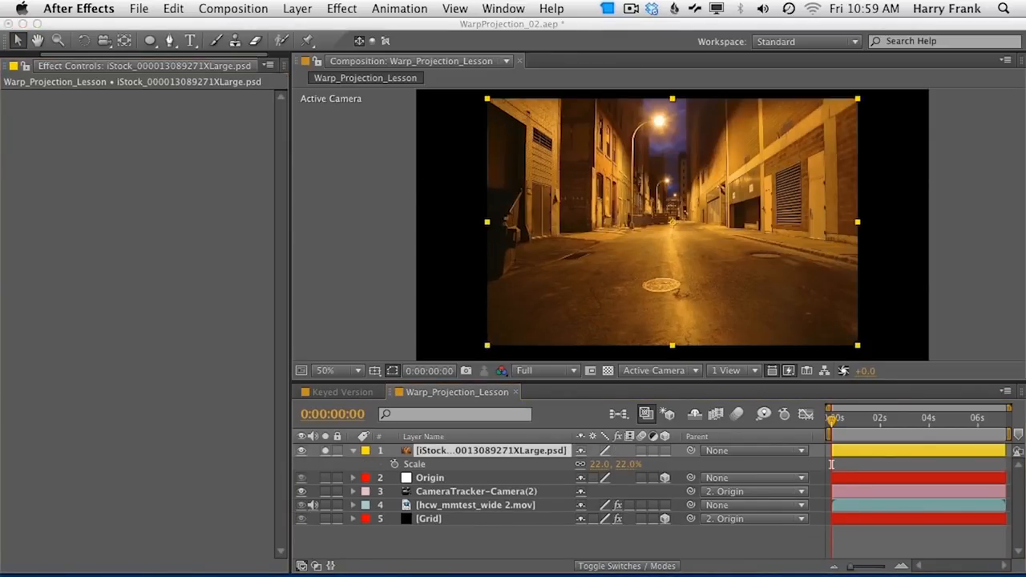
Step: Apply CC Power Pin to the alley image and set Top Left to about 1291, 936, Top Right 3119, 664 and Bottom Left 1236, 2108
drag(0, 255, 695, 255)
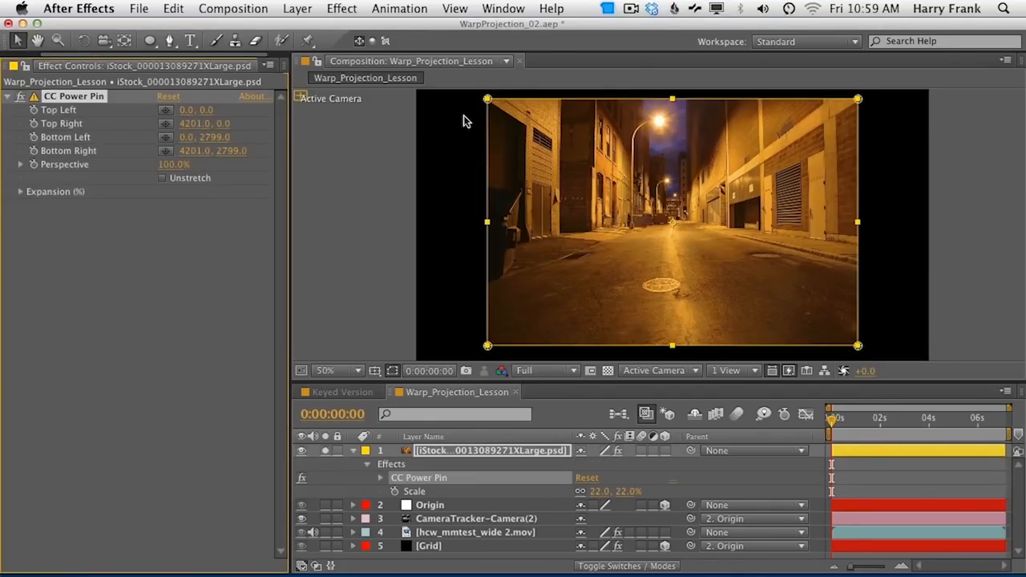
drag(487, 100, 601, 182)
drag(858, 100, 763, 158)
drag(488, 346, 597, 285)
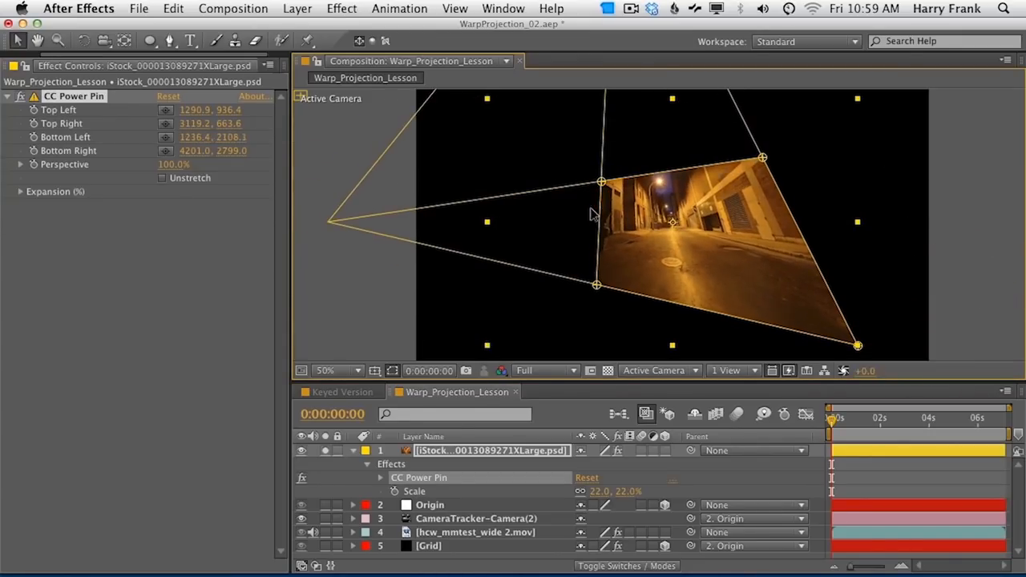
Step: Try adjusting the CC Power Pin shape by its edges and moving it as a whole, and remove the effect
mouse_move(598, 213)
mouse_down()
mouse_move(572, 213)
mouse_move(614, 213)
mouse_up()
drag(656, 169, 657, 141)
drag(698, 200, 634, 232)
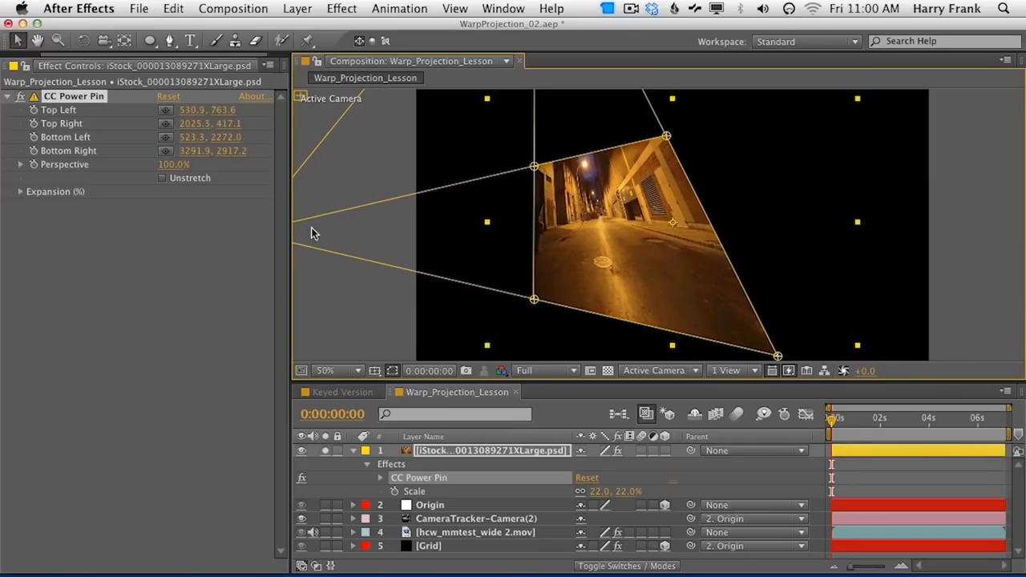
drag(566, 246, 633, 227)
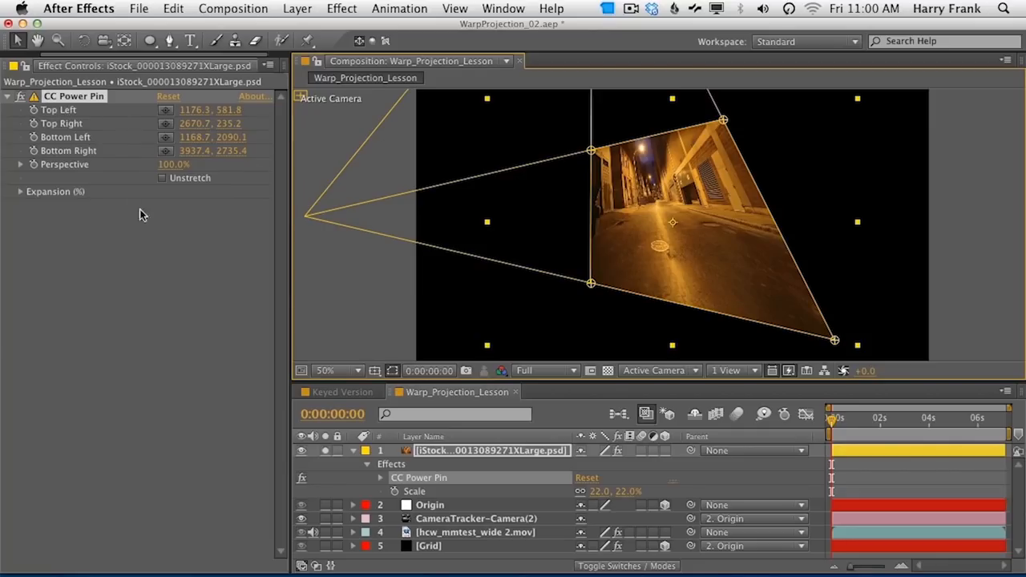
key(Delete)
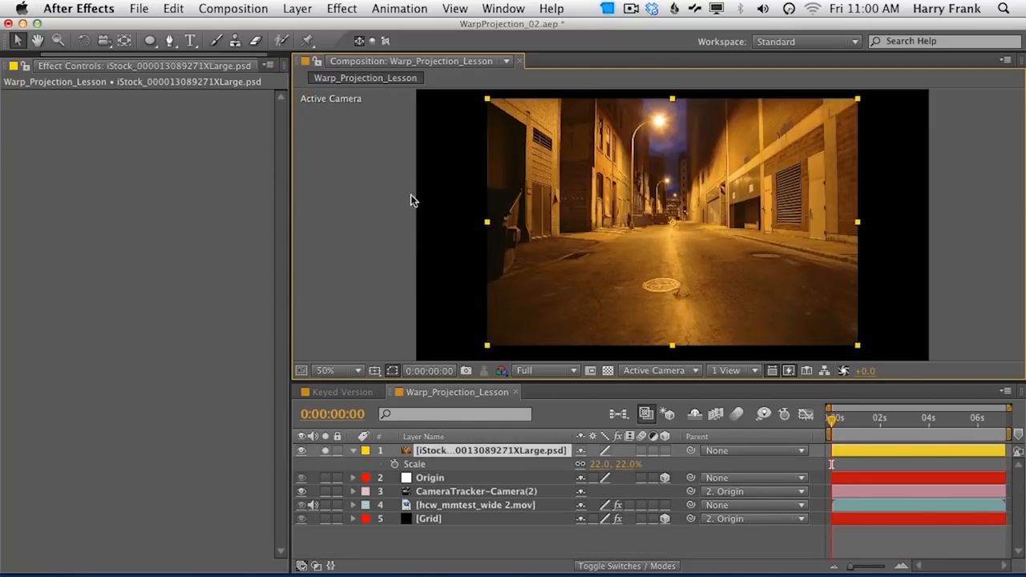
Step: Apply the Red Giant Warp effect RG Corner Pin to the alley image layer
click(334, 7)
scroll(385, 190, down, 6)
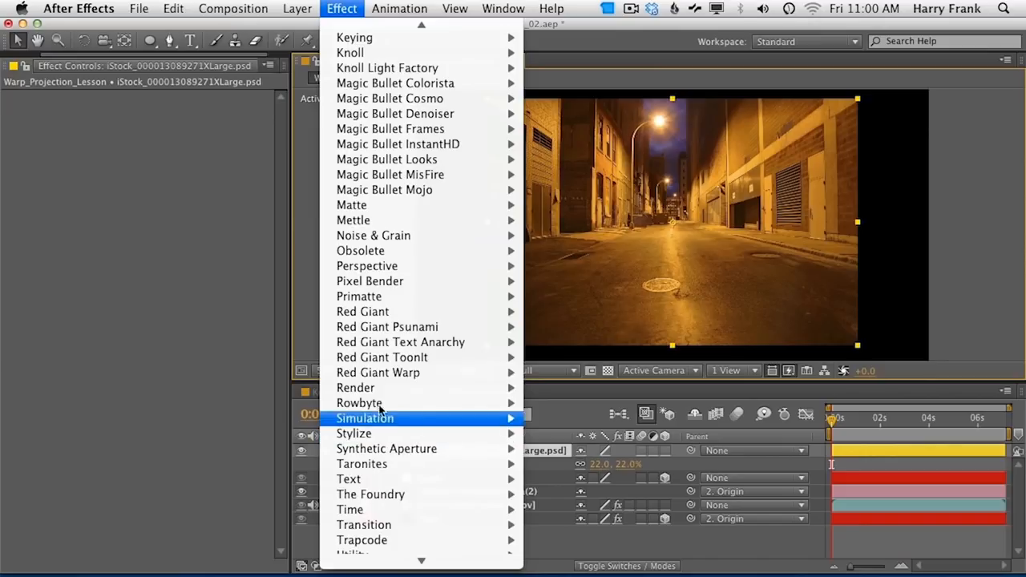
mouse_move(449, 373)
click(573, 373)
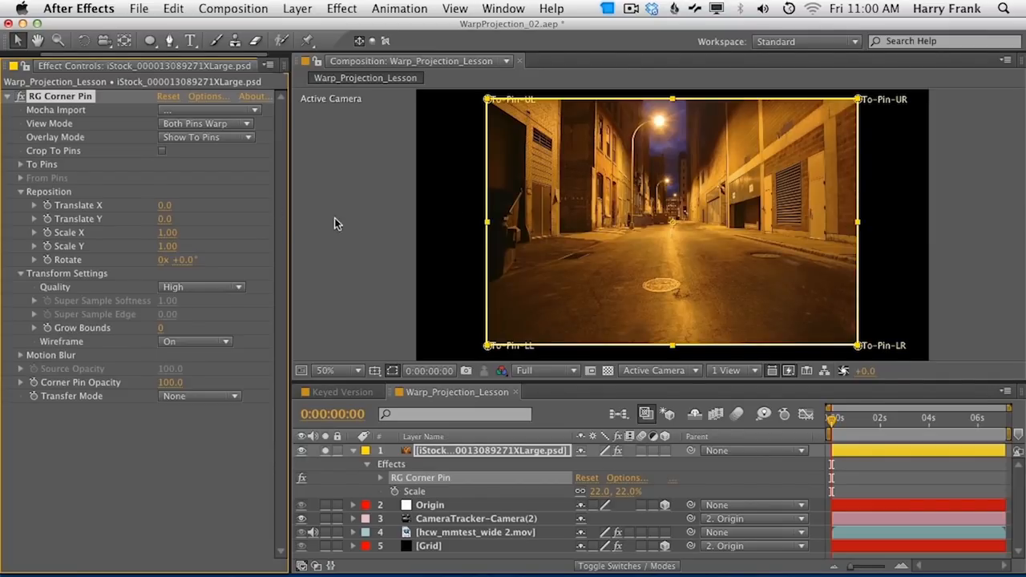
Step: Set RG Corner Pin's Overlay Mode to Show From Pins and its View Mode to Original
click(222, 140)
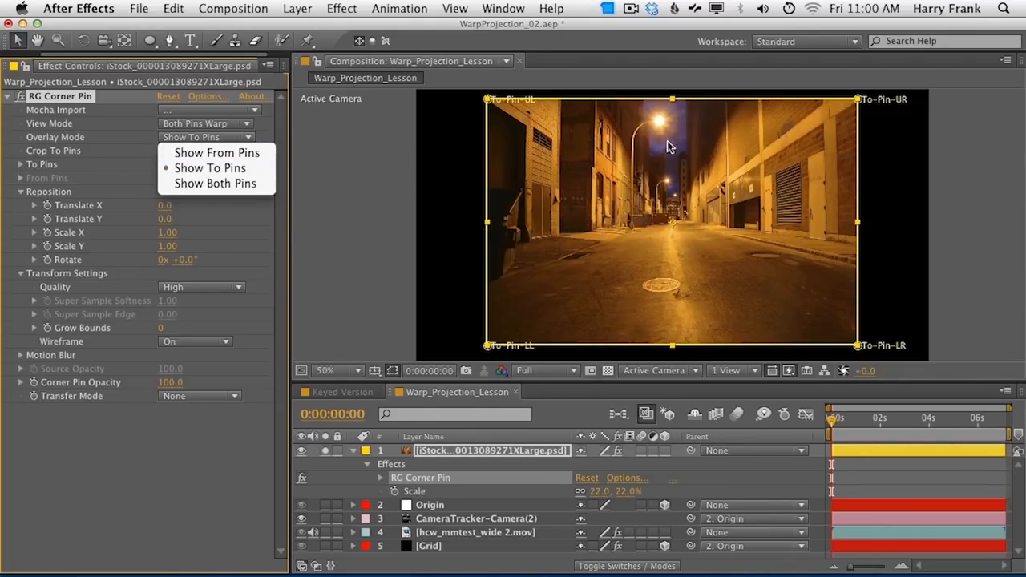
click(611, 124)
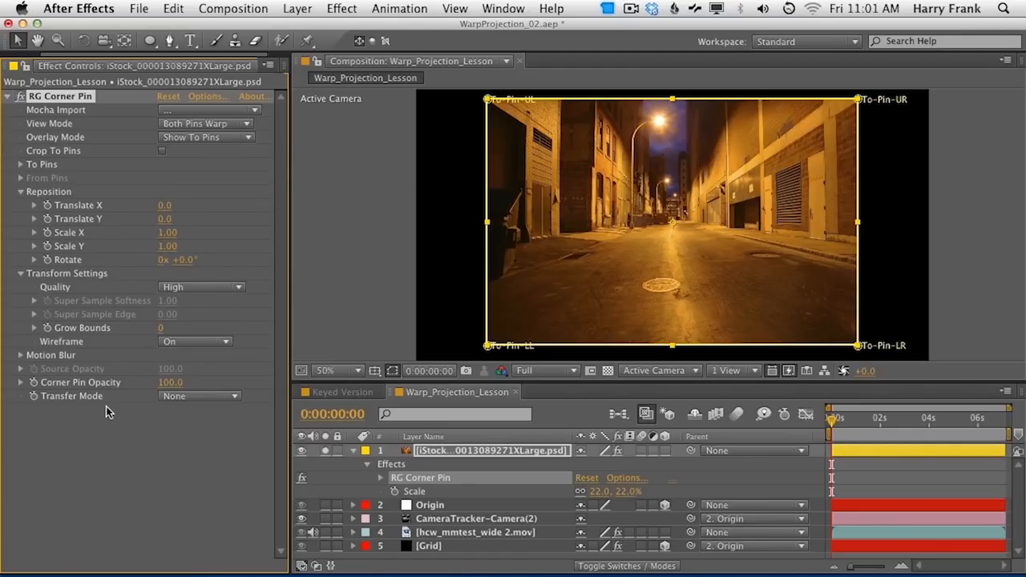
click(181, 109)
click(304, 138)
click(214, 138)
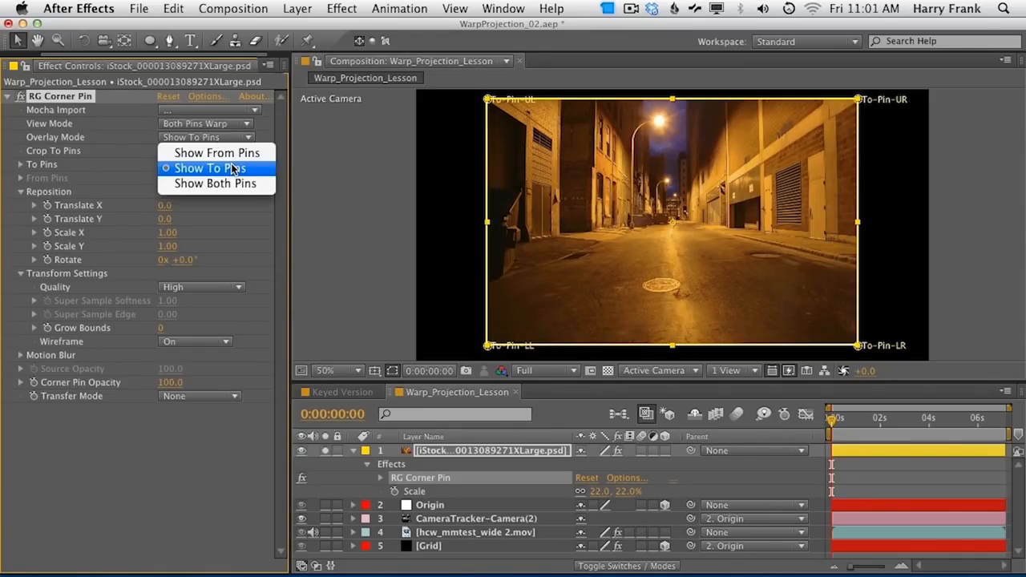
click(233, 152)
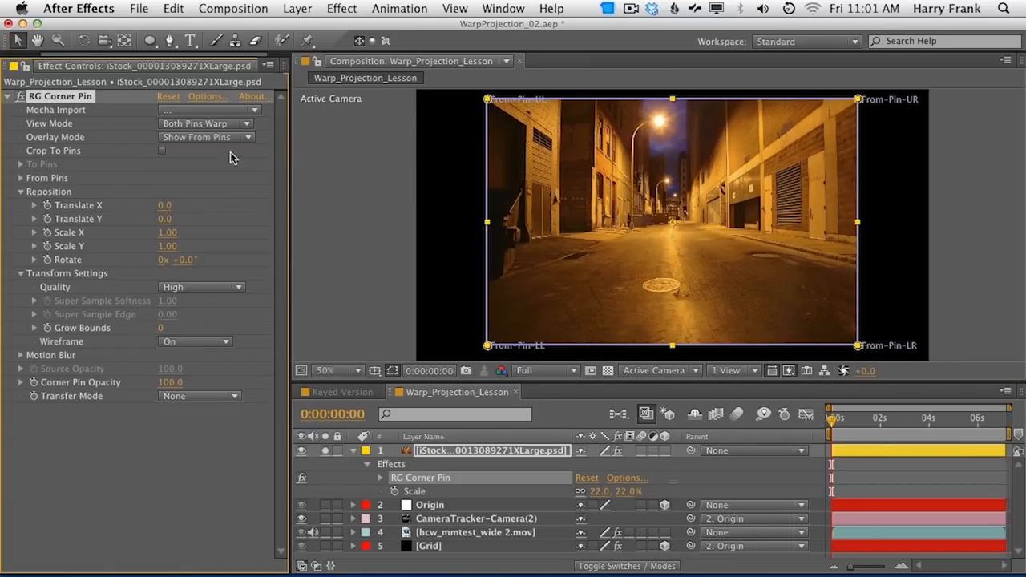
click(165, 126)
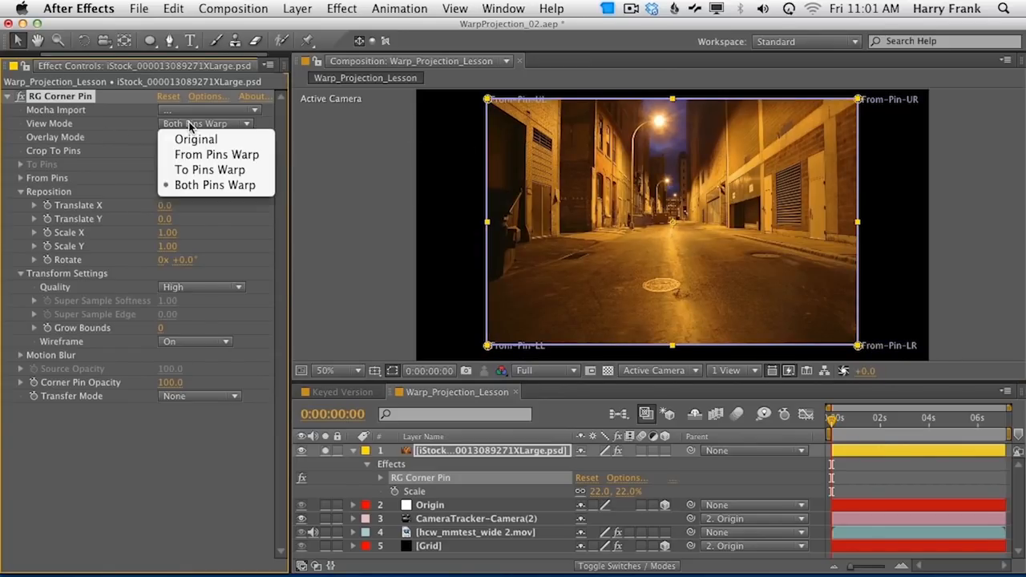
click(216, 140)
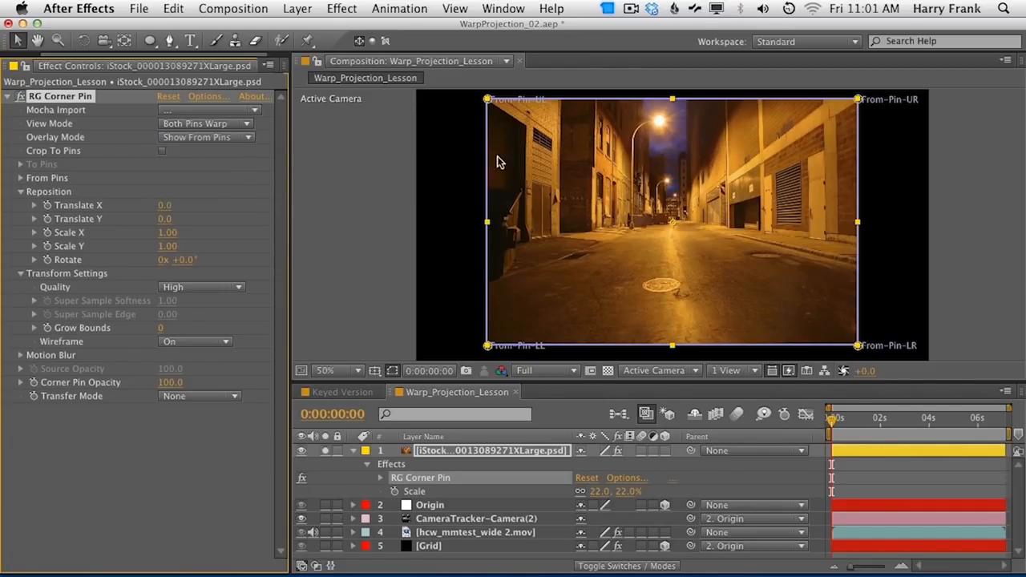
Step: Place the lower-left, lower-right and upper-right From Pins to outline the alley's left-hand wall up to the vanishing point
drag(841, 348, 661, 224)
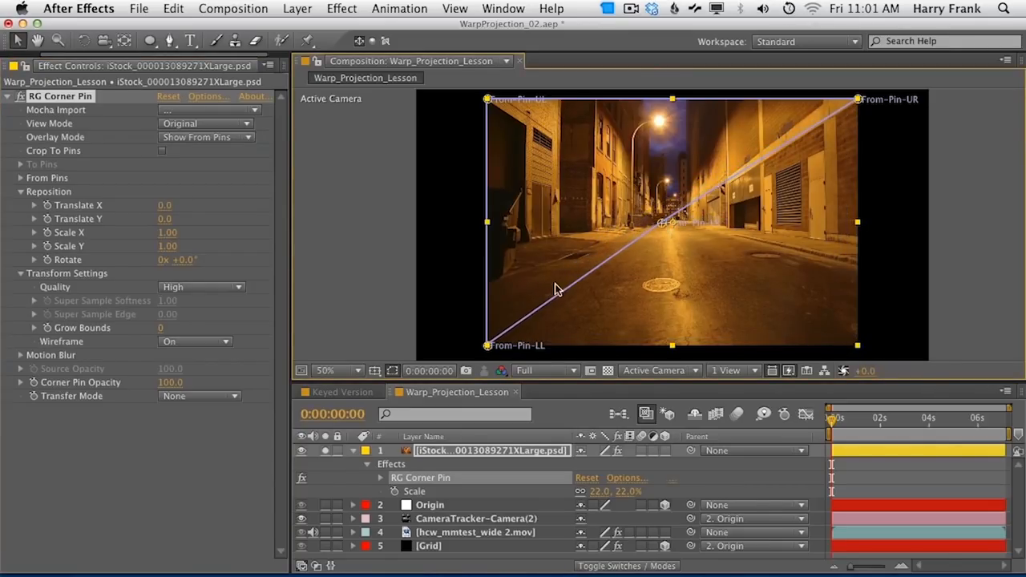
drag(483, 347, 485, 246)
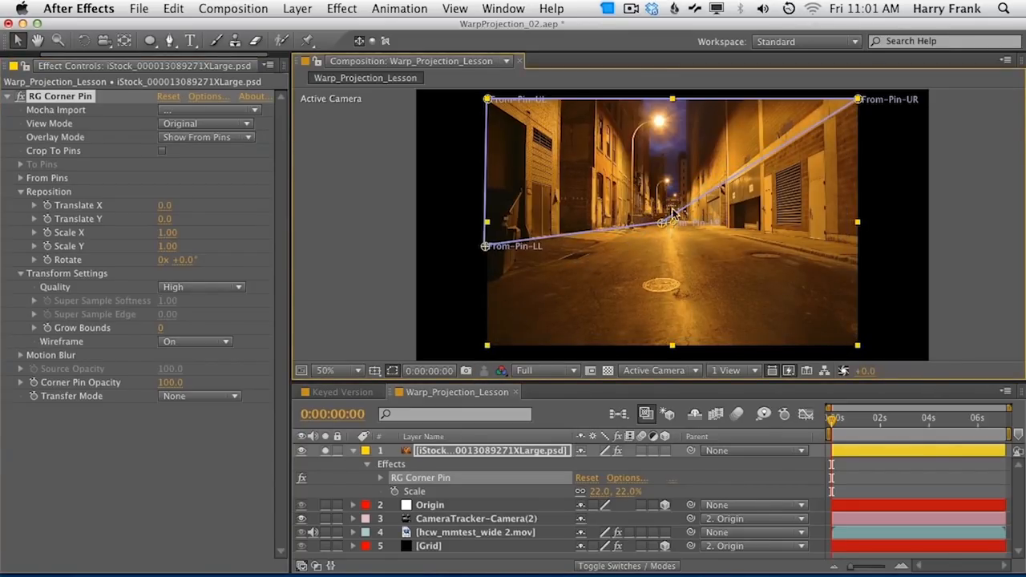
drag(858, 99, 646, 99)
drag(659, 221, 647, 222)
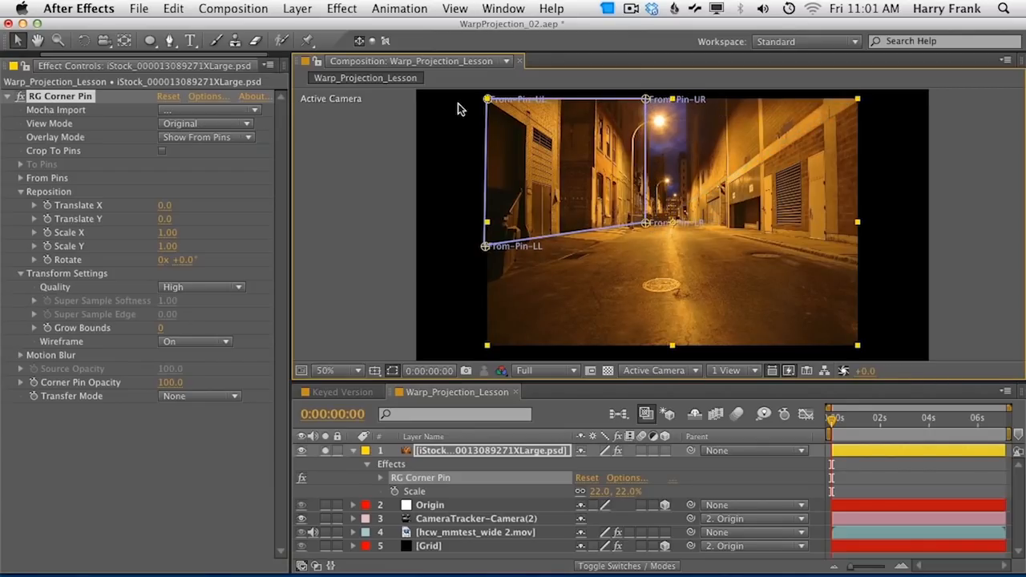
Step: Fine-tune the lower-left, upper-right and lower-right From Pins to fit the alley's left-hand wall
drag(485, 247, 488, 249)
drag(647, 98, 650, 98)
drag(647, 222, 648, 223)
drag(488, 249, 485, 250)
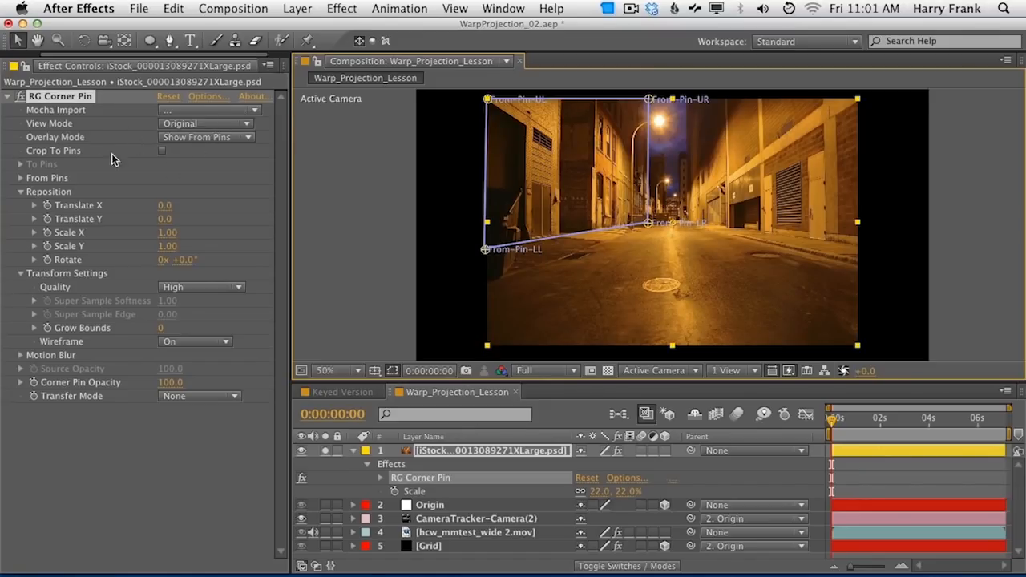
Step: Keep the Overlay Mode on Show From Pins and set RG Corner Pin's View Mode to From Pins Warp
click(168, 137)
click(207, 142)
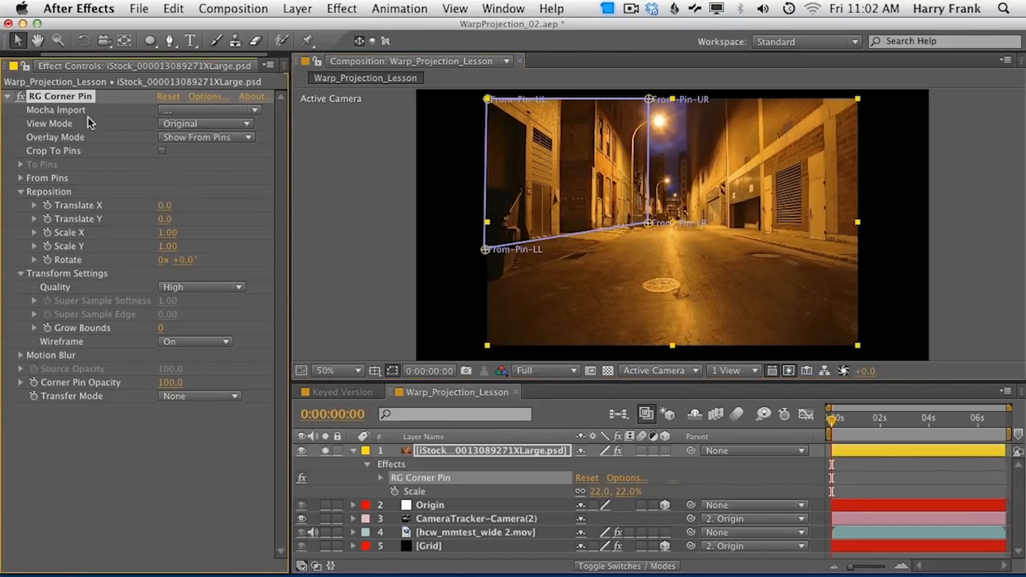
click(202, 124)
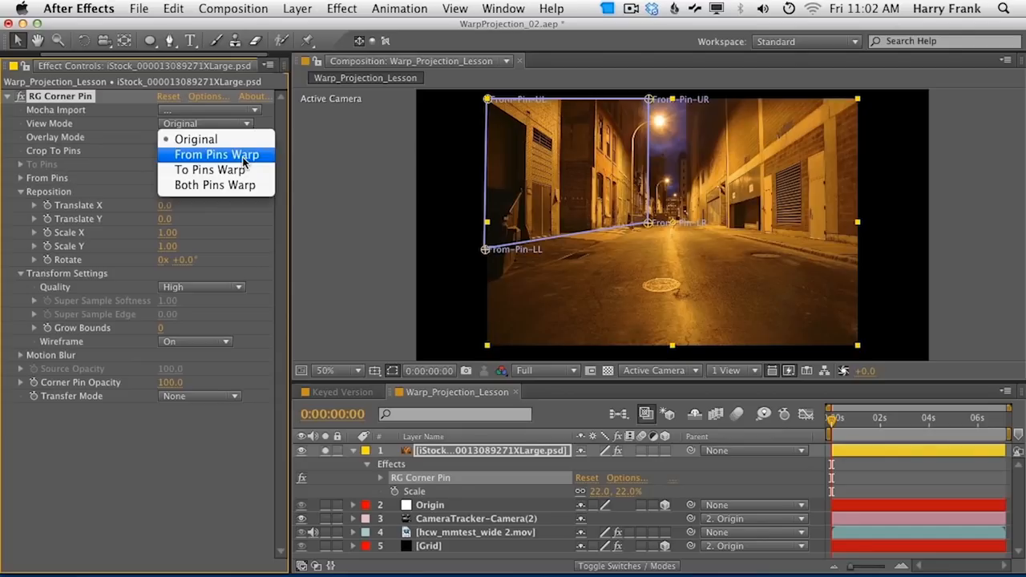
click(184, 159)
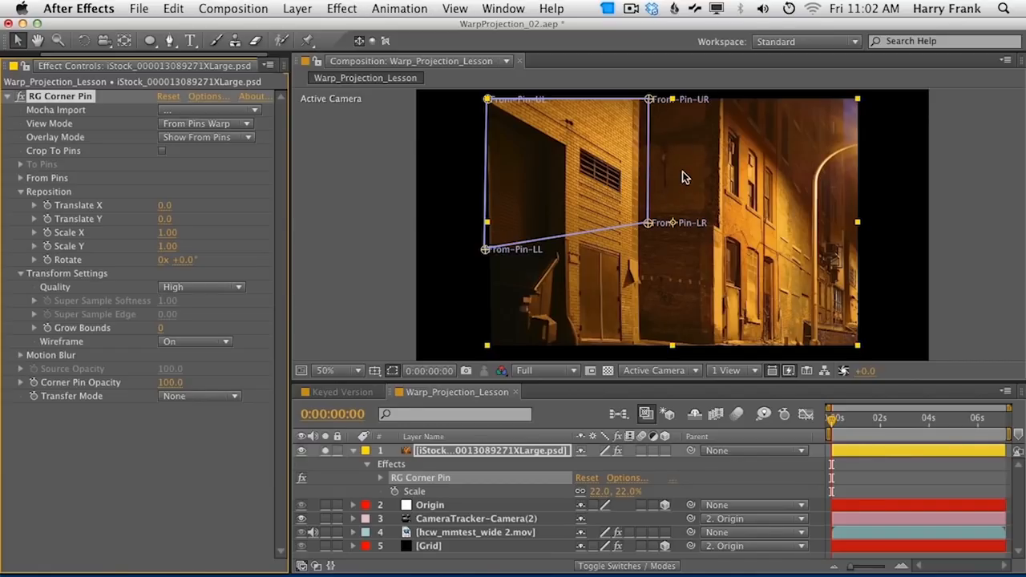
Step: Make the alley image a 3D layer and push it back to a Z position of about 642
click(664, 451)
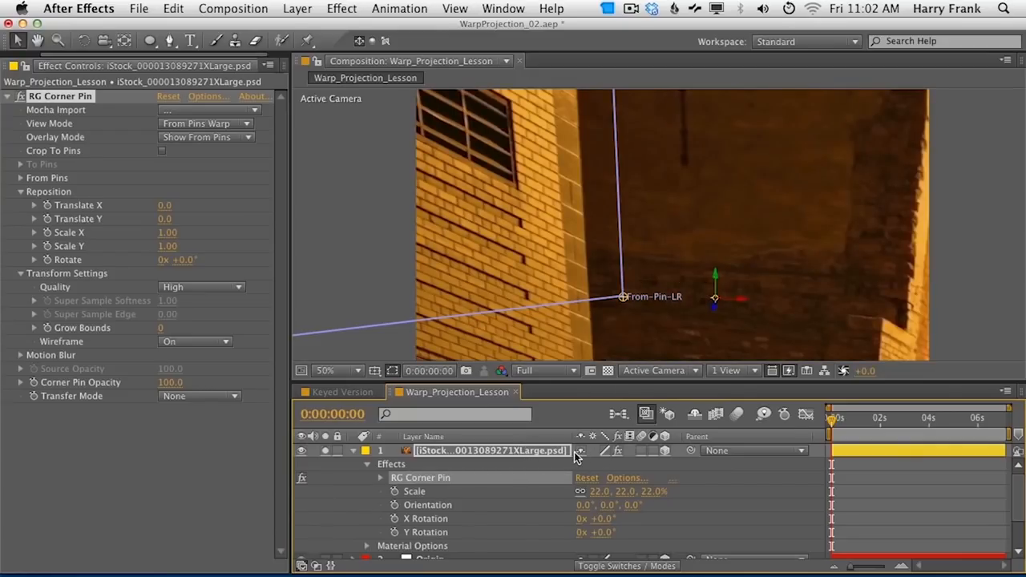
key(p)
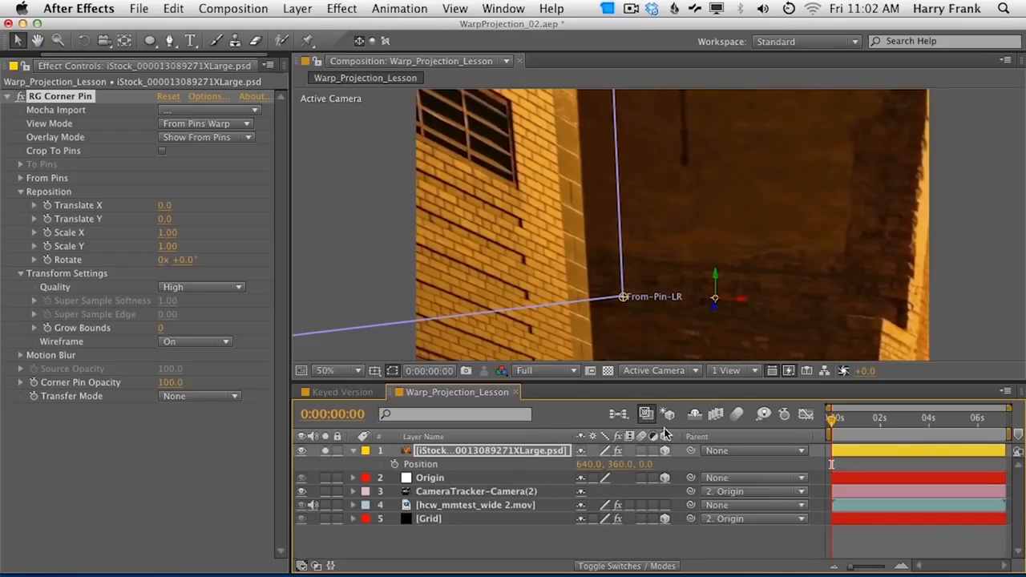
drag(645, 465, 690, 461)
Step: Set the alley image layer's Y Rotation to -90°
key(r)
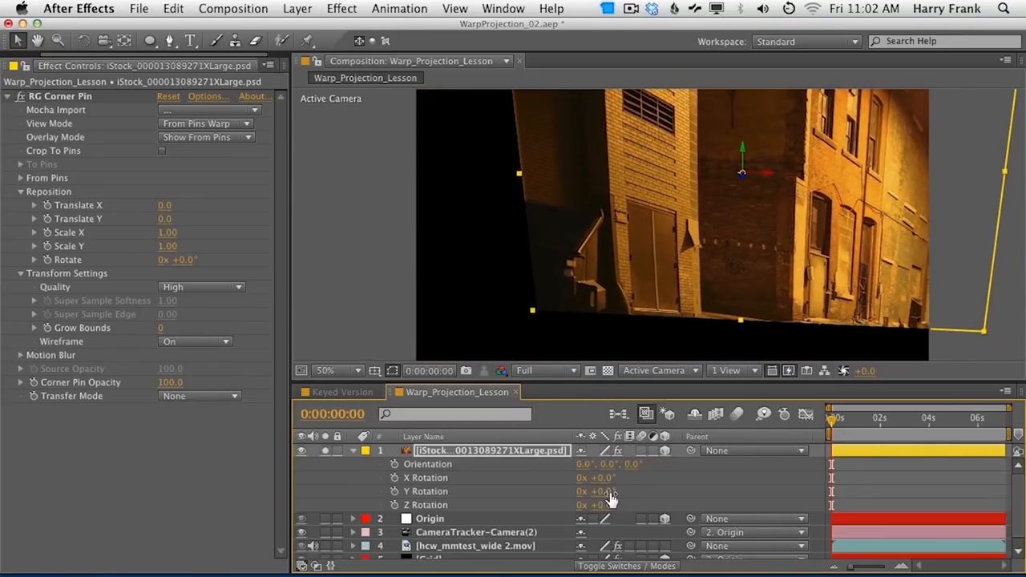
mouse_move(609, 499)
mouse_down()
mouse_move(695, 479)
mouse_move(626, 492)
mouse_up()
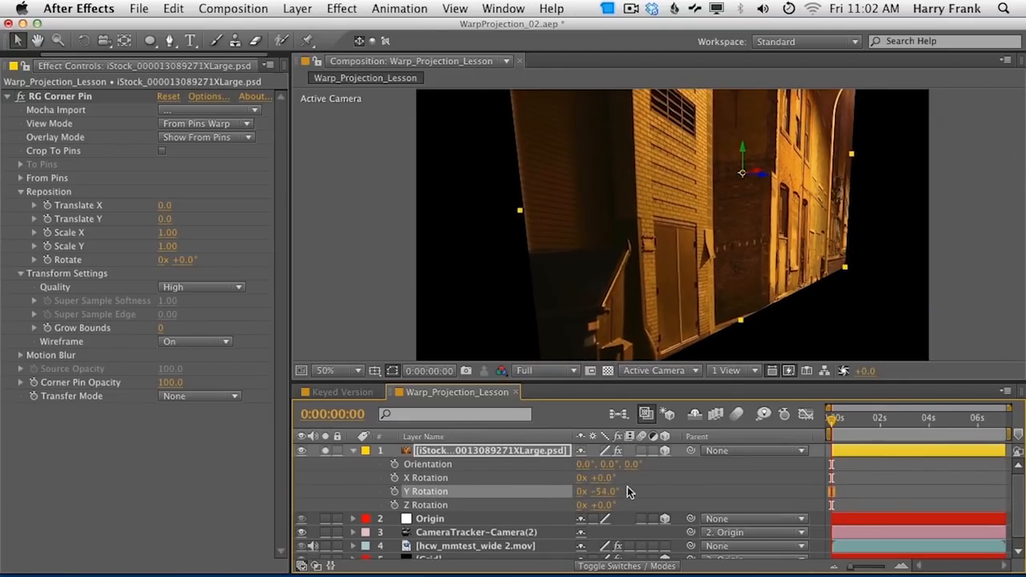
click(625, 490)
text(-90)
key(Return)
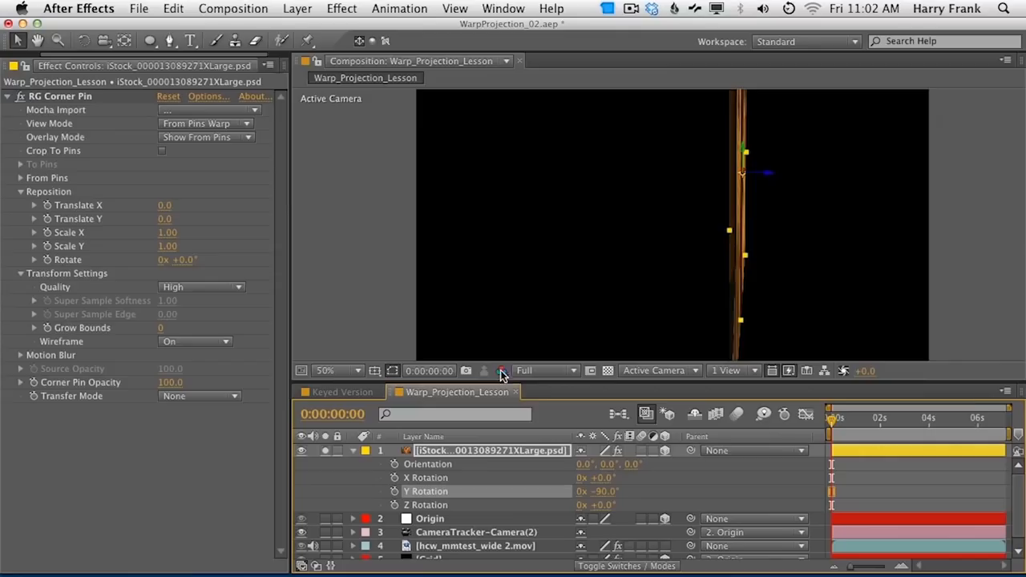
Step: Turn off solo on the alley image layer and slide the wall to the woman's left-hand side, at X about 58
click(424, 436)
click(354, 450)
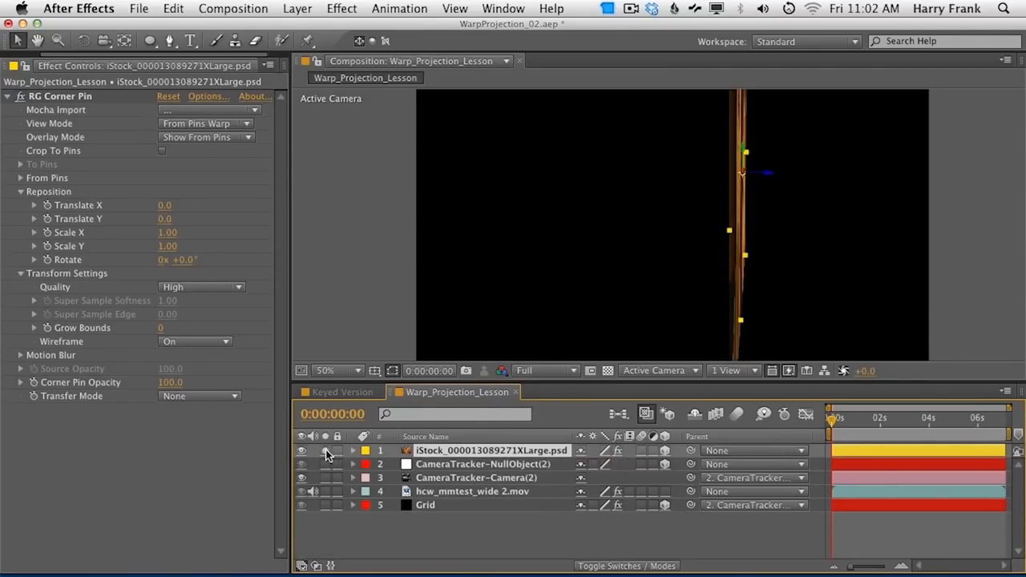
click(324, 450)
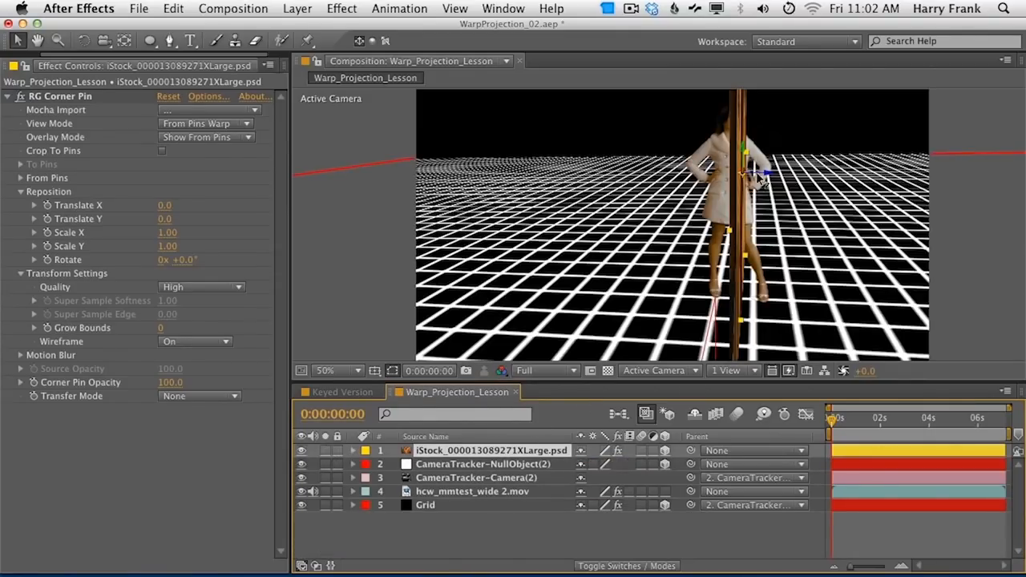
drag(774, 180, 492, 174)
key(p)
mouse_move(832, 422)
mouse_down()
mouse_move(1016, 433)
mouse_move(862, 425)
mouse_move(976, 420)
mouse_move(830, 420)
mouse_up()
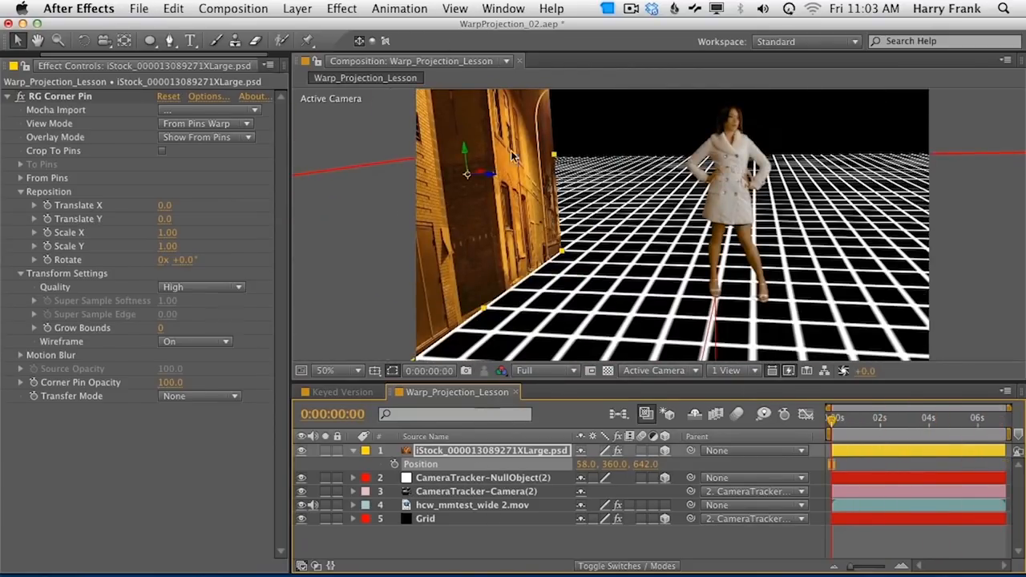
Step: Place the alley layer below the hcw_mmtest_wide 2.mov layer and raise the wall onto the grid, at a position of about 420, 55.2, 242.2
drag(495, 457, 534, 516)
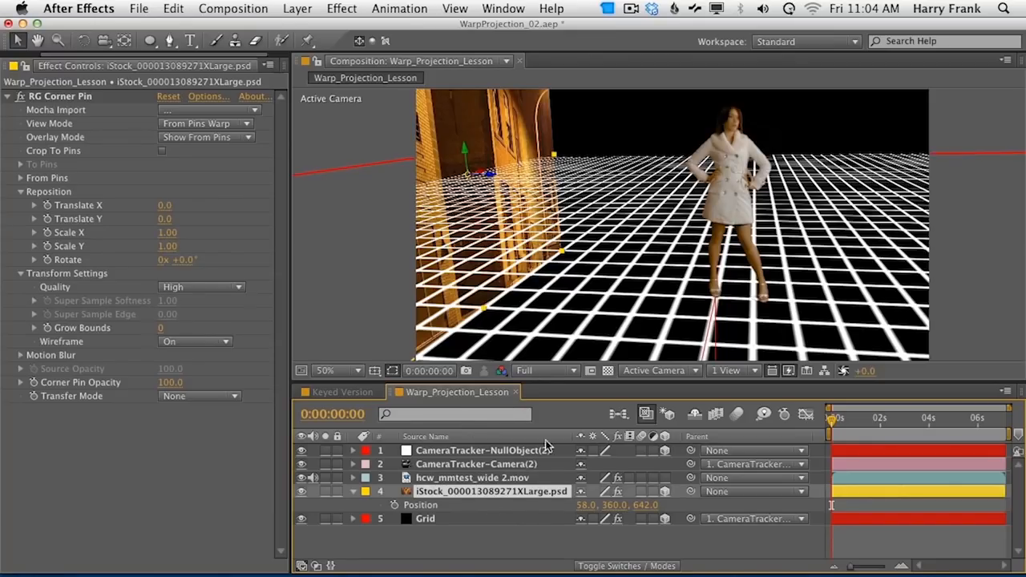
drag(489, 177, 507, 68)
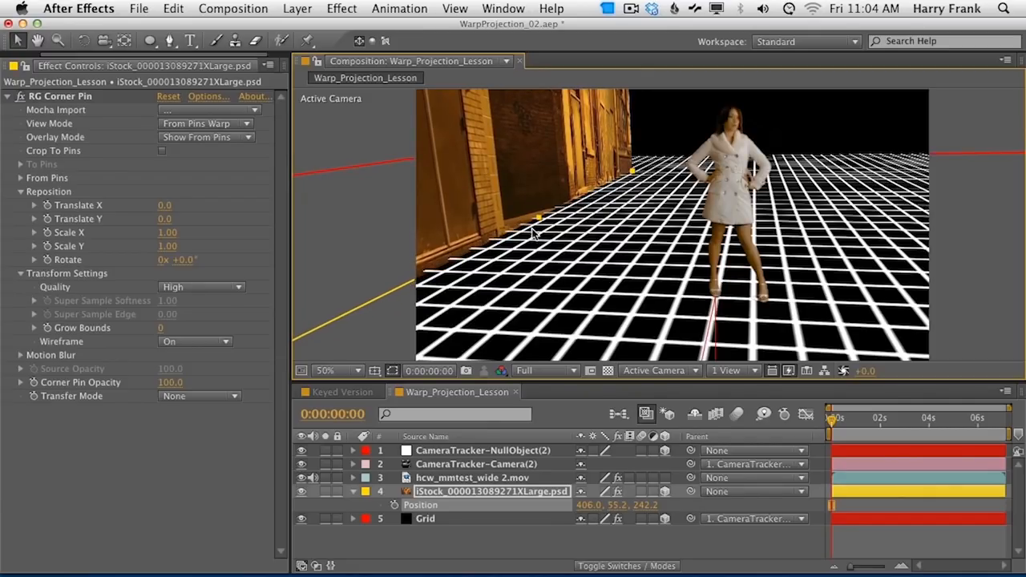
drag(583, 505, 595, 505)
Step: Check the wall at 0:00:07:04, set its X position to 371 and Z to 324.2, and return to the first frame
drag(880, 420, 1006, 420)
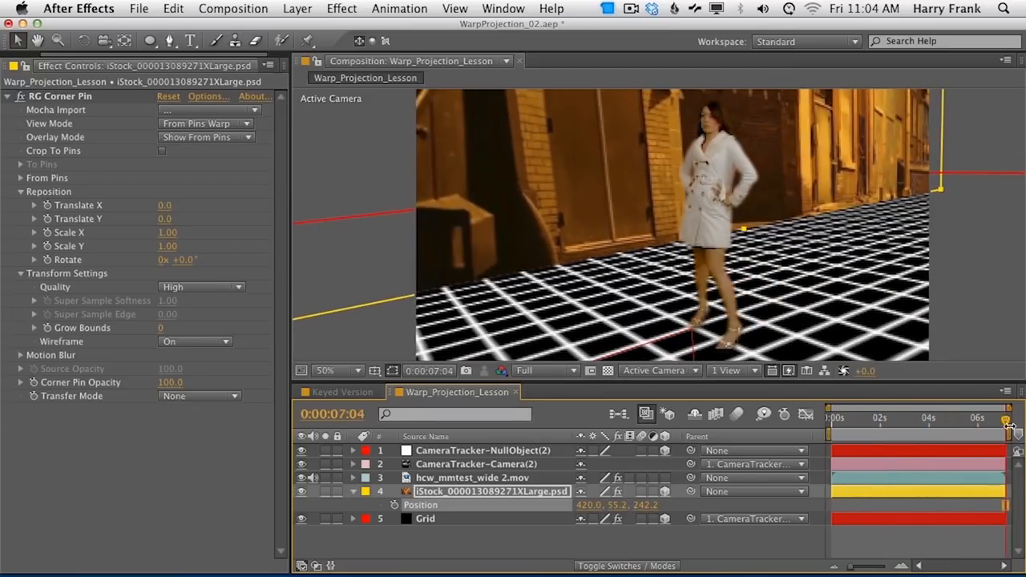
drag(646, 505, 708, 506)
drag(593, 510, 544, 498)
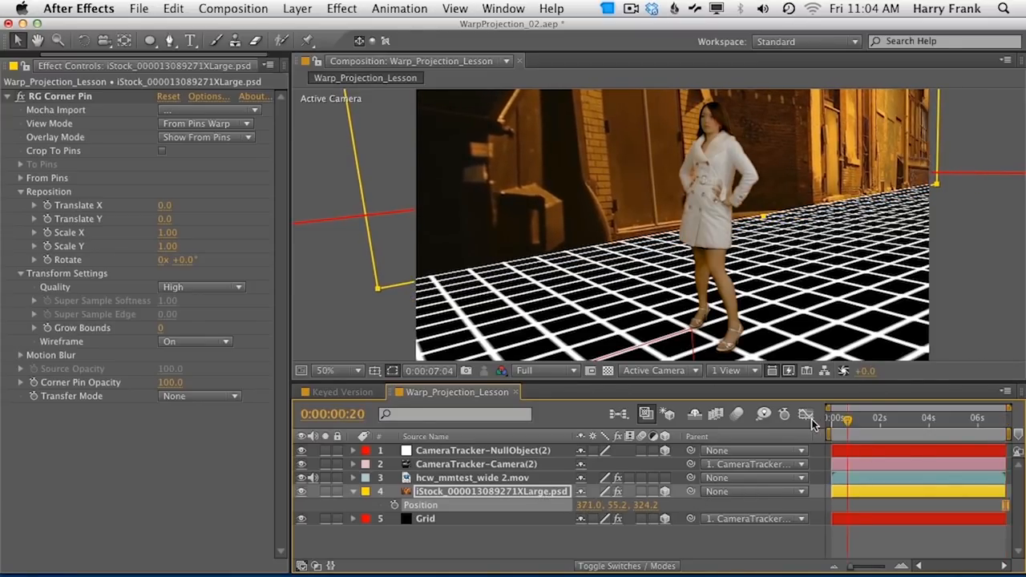
drag(832, 418, 748, 437)
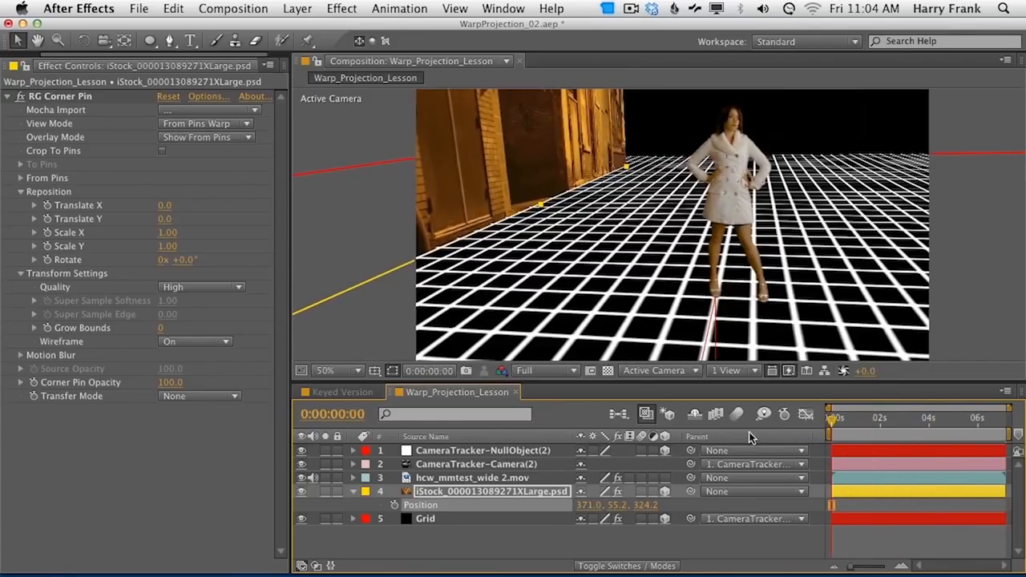
Step: Rename the alley image layer as Left Wall and collapse its properties
click(457, 491)
key(Return)
text(L)
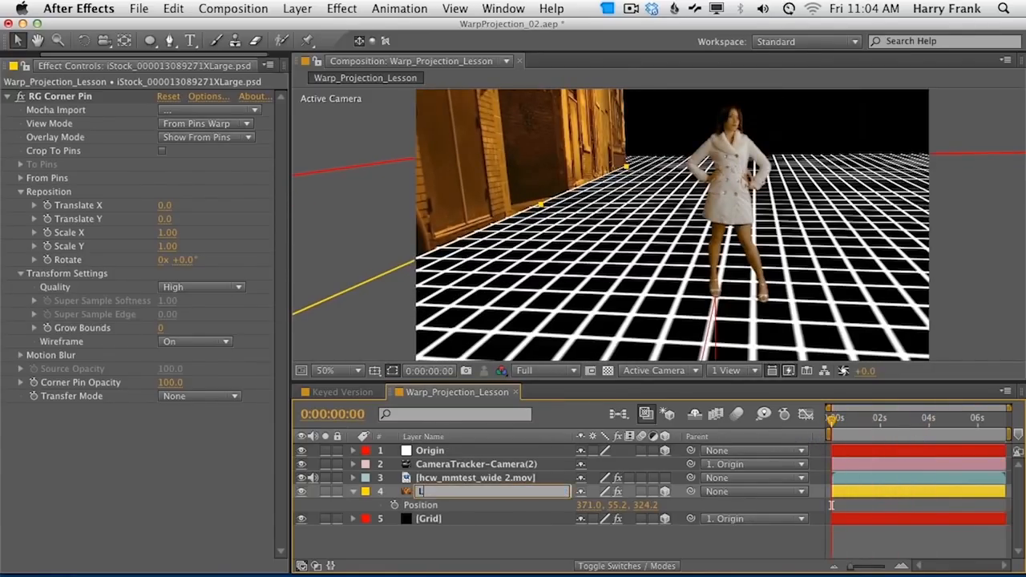
text(eft Wall)
key(Return)
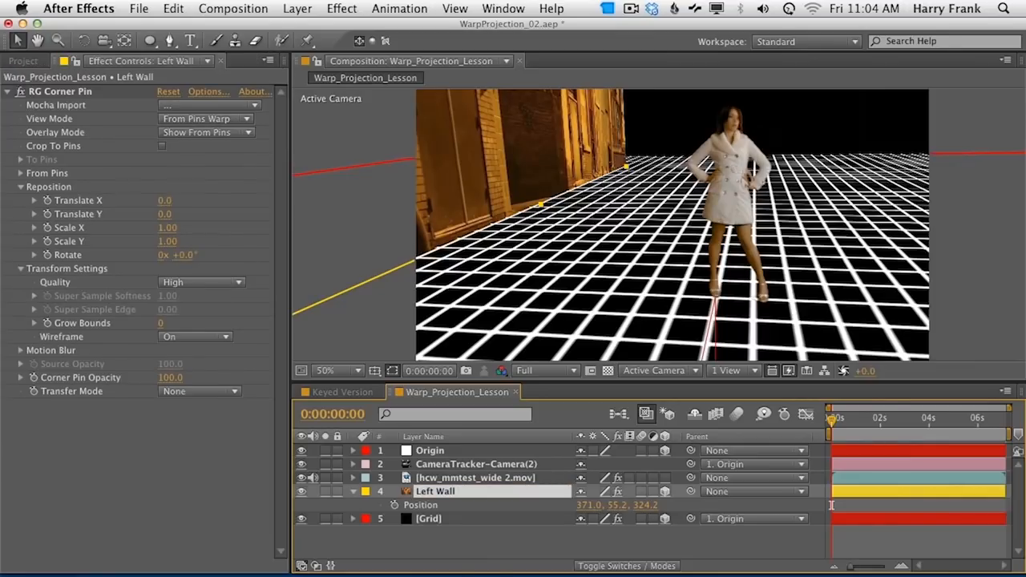
key(p)
click(453, 539)
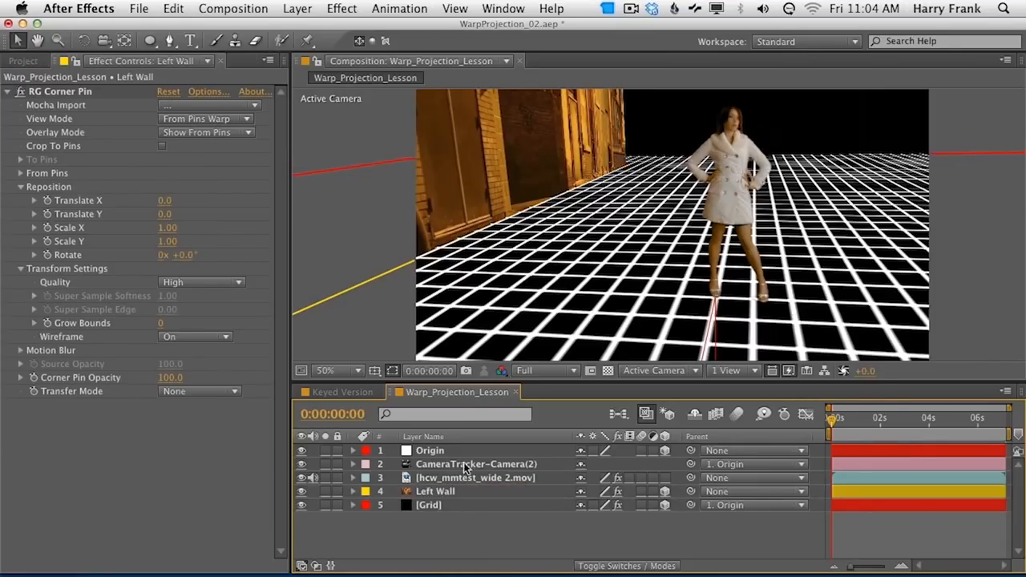
Step: Duplicate the Left Wall layer and rename the copy as Right Wall
click(437, 491)
key(super+d)
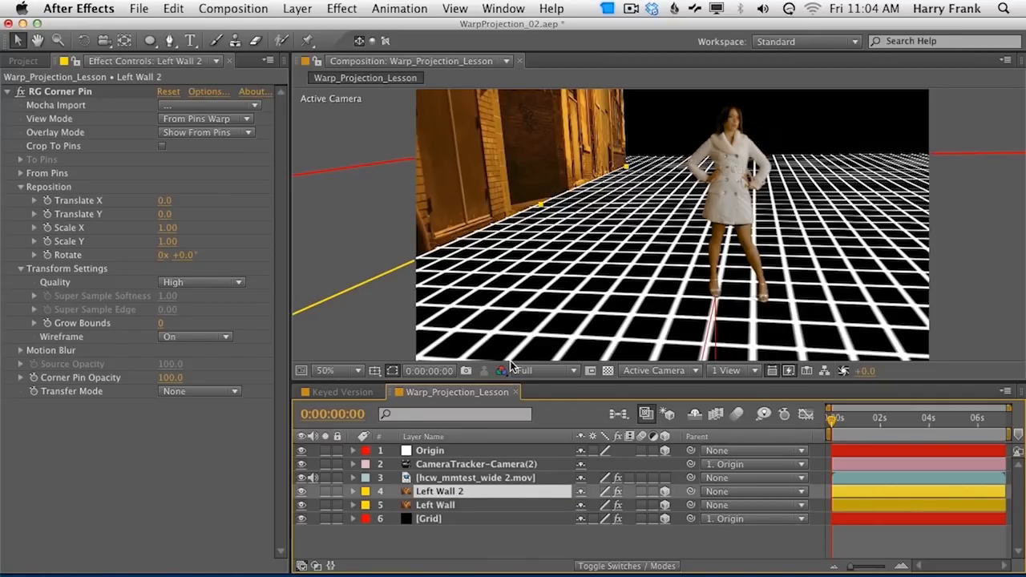
key(Return)
key(BackSpace)
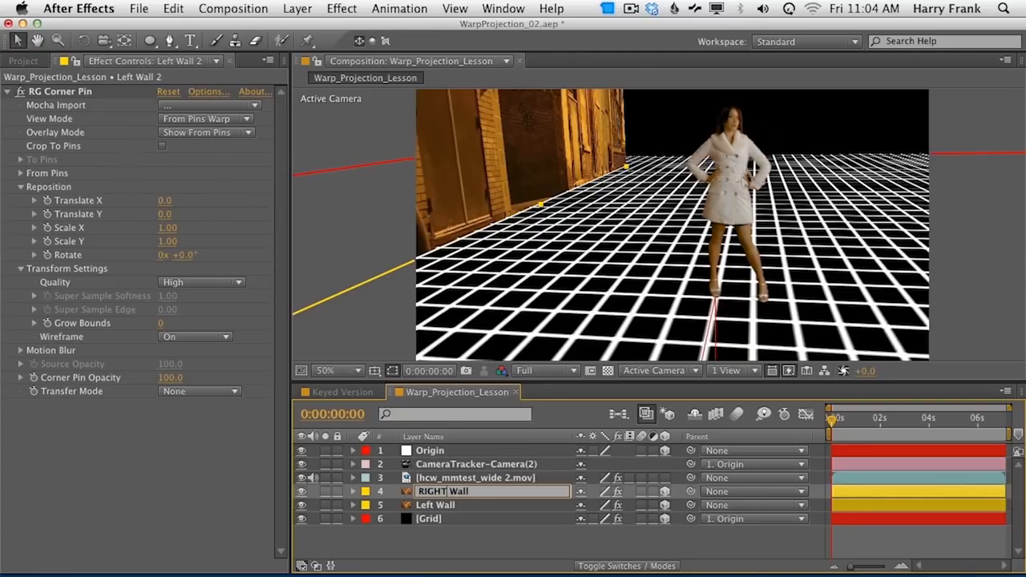
text(Right)
key(Return)
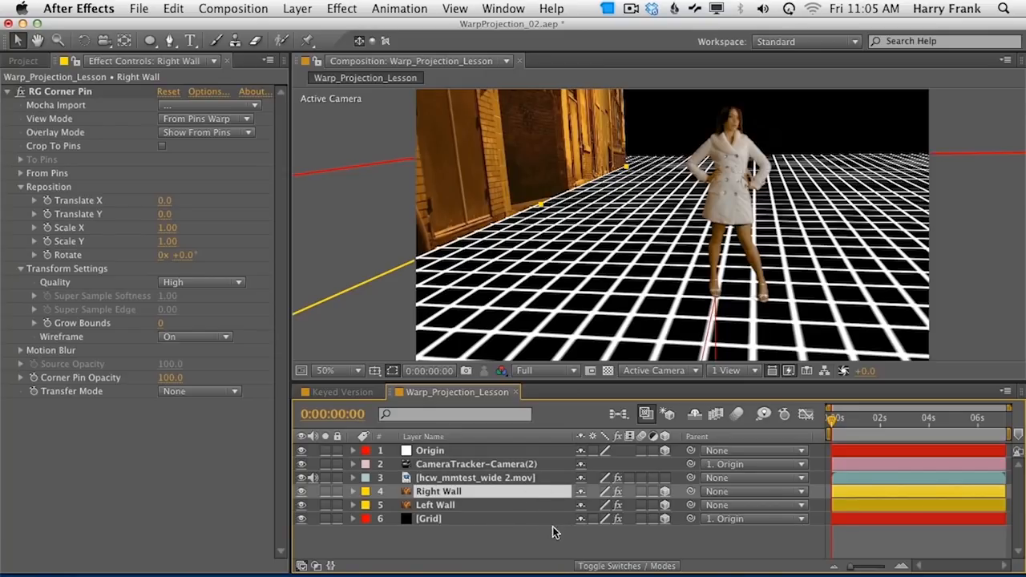
Step: Move the Right Wall layer across the alley to an X position of 839, checking it at the last frame and previewing from the start
key(p)
drag(588, 505, 934, 478)
drag(846, 433, 1007, 426)
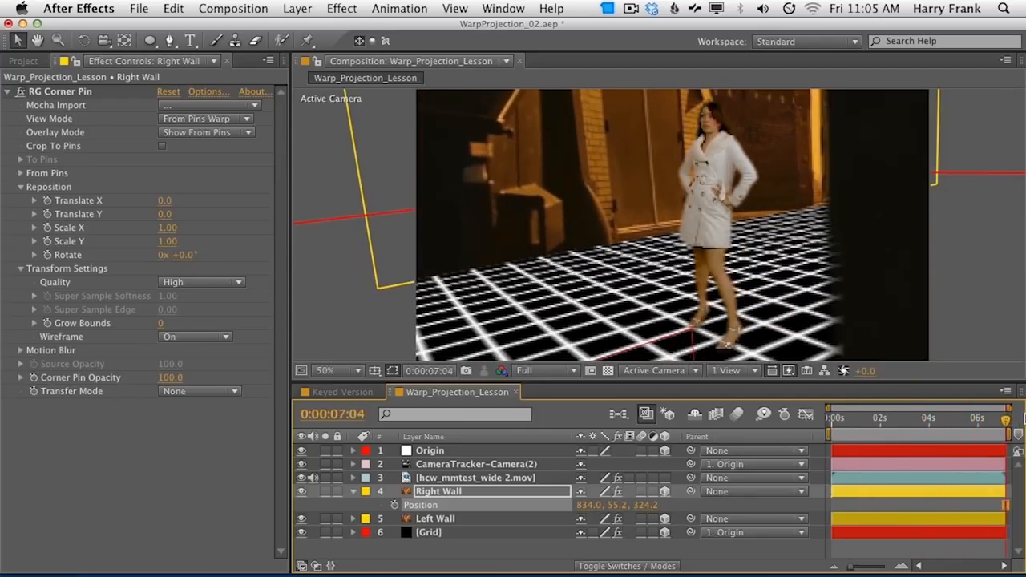
drag(591, 504, 595, 516)
click(589, 506)
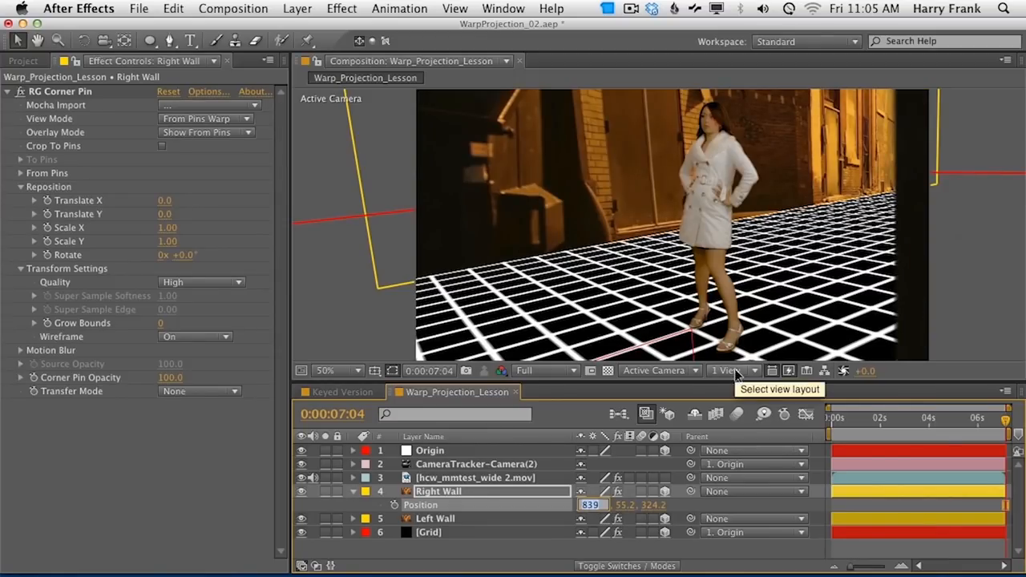
click(837, 421)
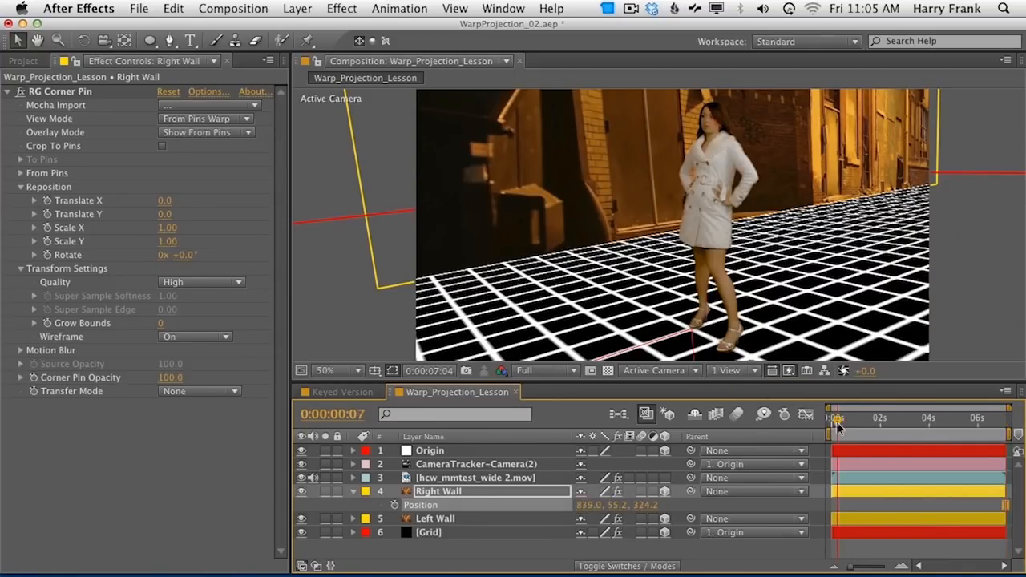
key(space)
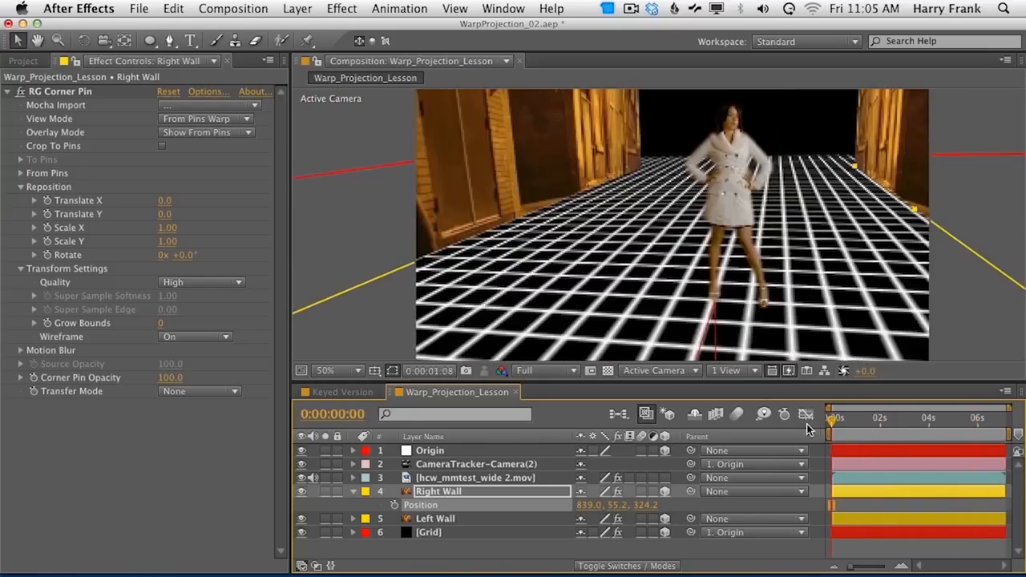
key(space)
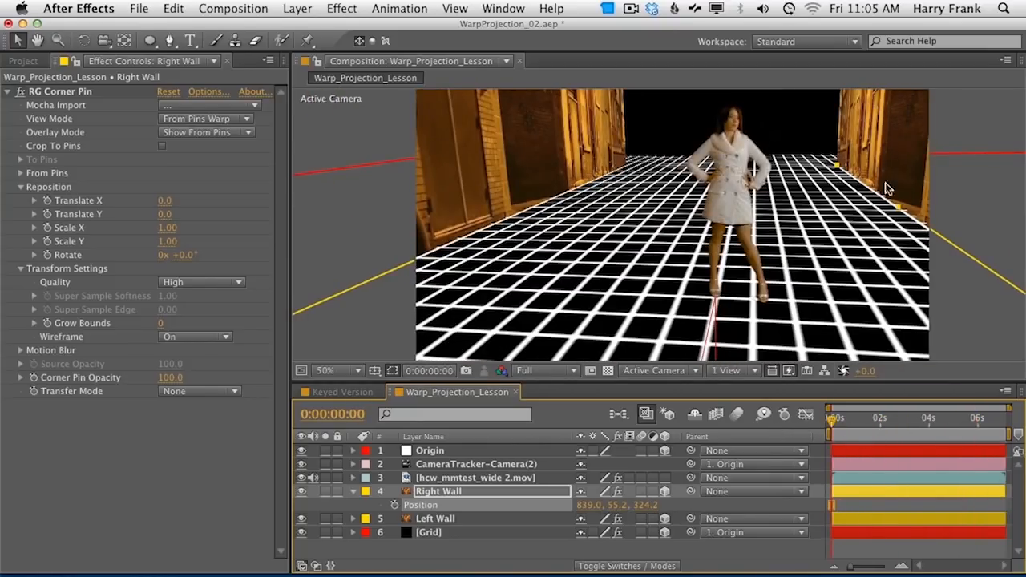
Step: Open the Right Wall layer in its own Layer viewer, move the window beside the effect settings, and fit the whole image in it
double_click(461, 495)
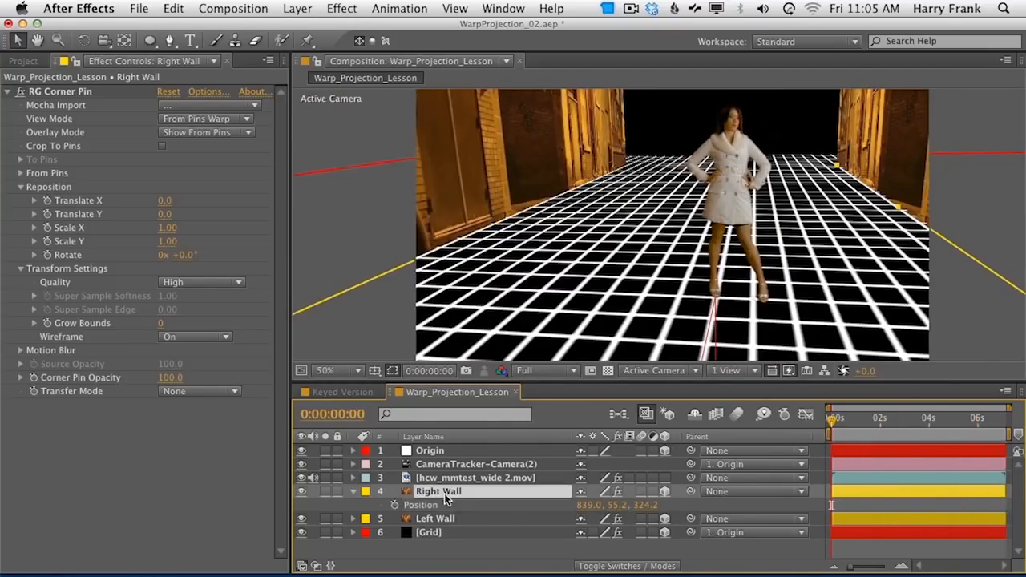
drag(193, 24, 300, 24)
click(110, 110)
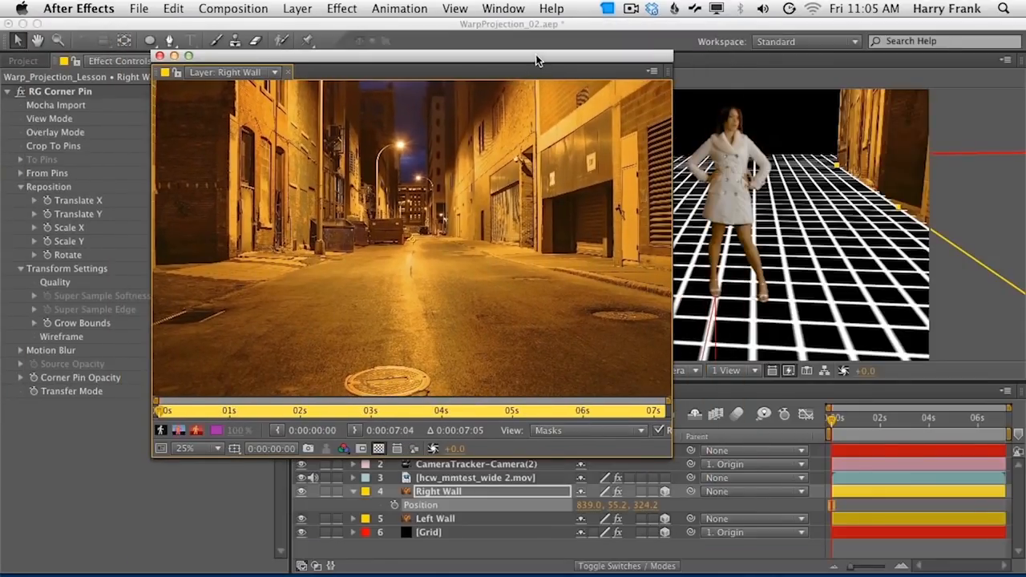
drag(537, 61, 755, 58)
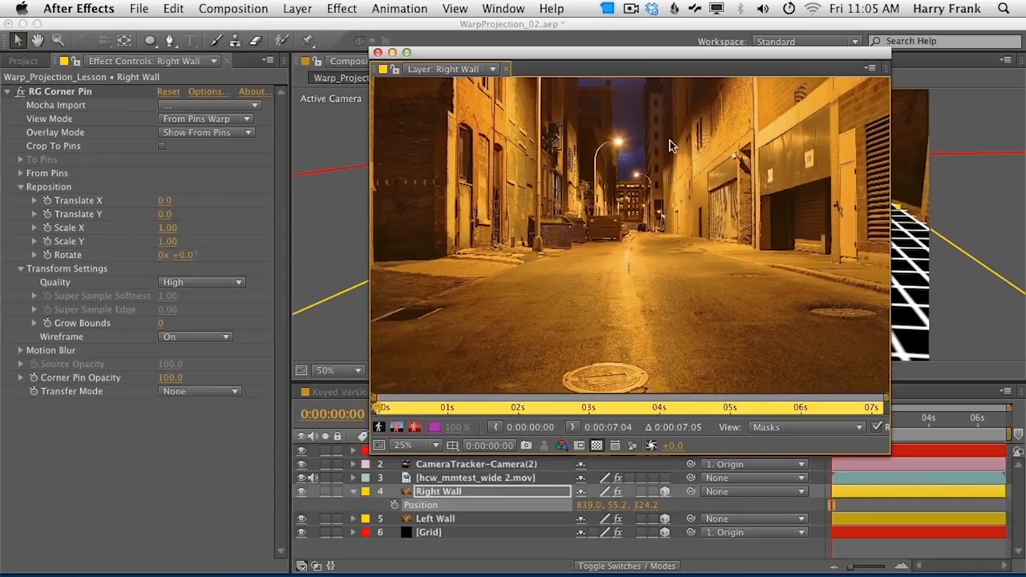
click(405, 446)
click(409, 317)
Step: Set Right Wall's RG Corner Pin View Mode to Original and show the RG Corner Pin overlay in the Layer viewer
click(186, 133)
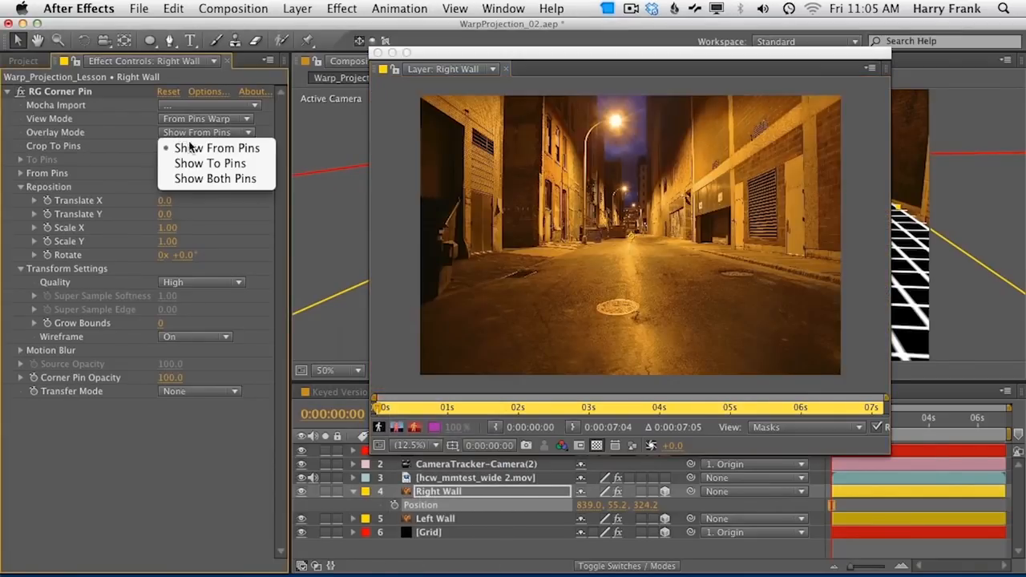
click(178, 119)
click(193, 118)
click(194, 137)
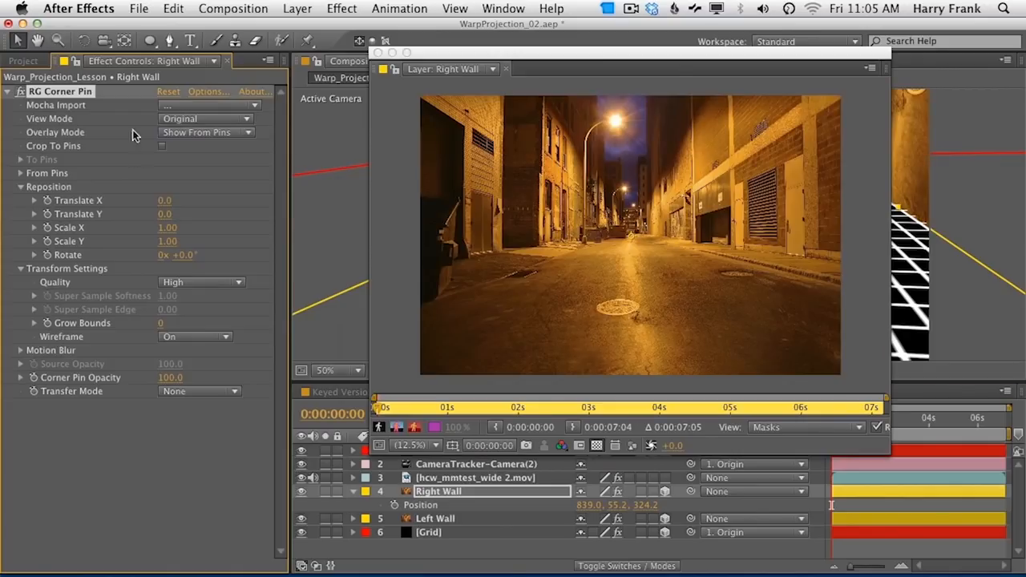
click(792, 426)
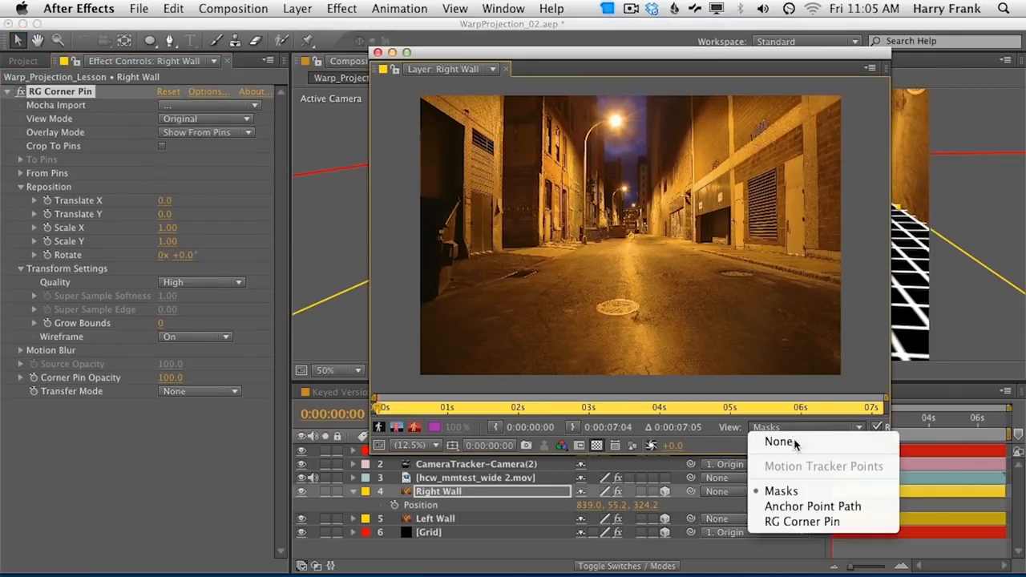
click(802, 522)
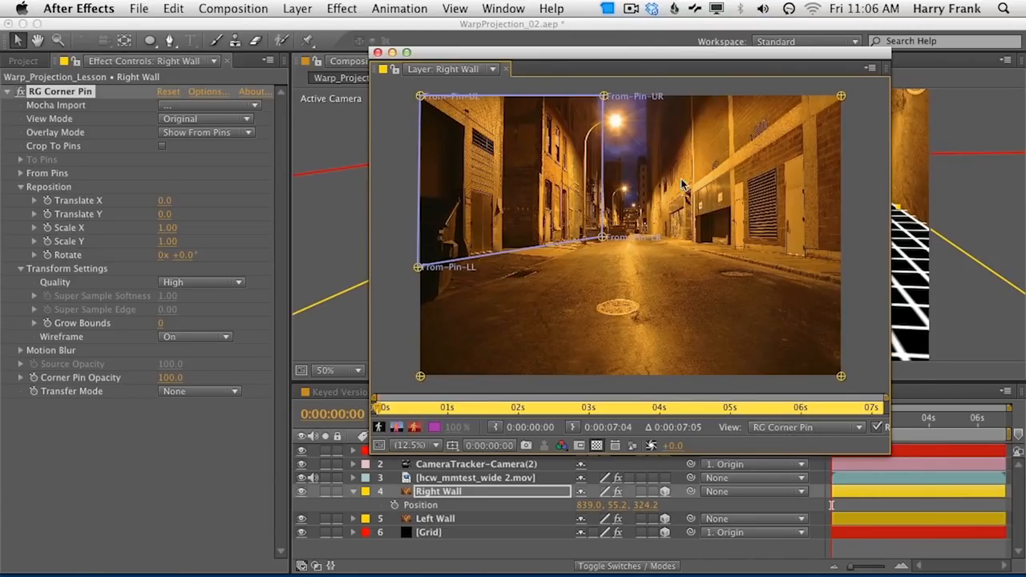
Step: Move Right Wall's four From pins onto the right-hand building wall of the alley photo, ending at the photo's top-right corner
drag(417, 267, 868, 264)
drag(599, 238, 641, 237)
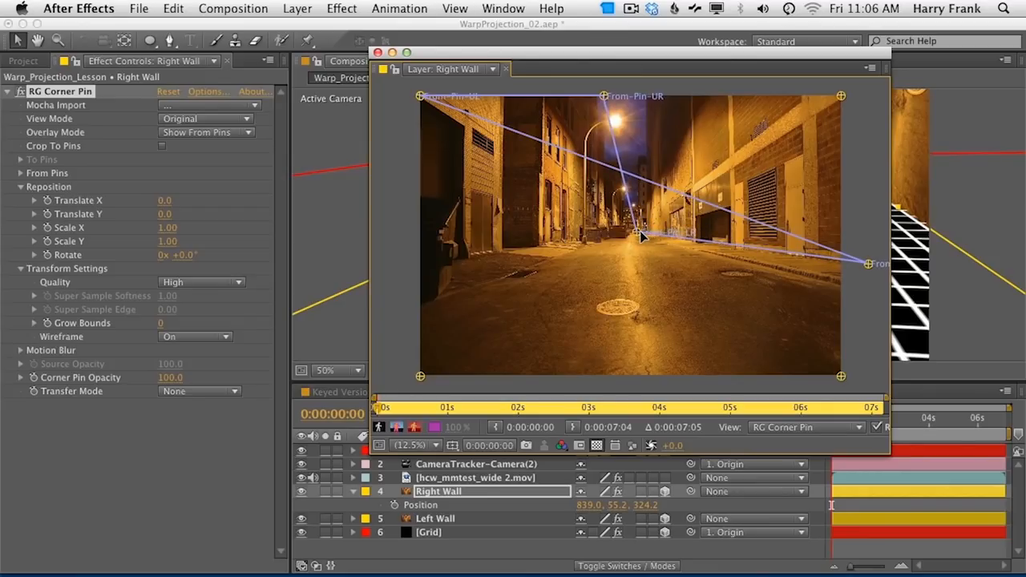
drag(606, 97, 649, 98)
drag(641, 234, 649, 237)
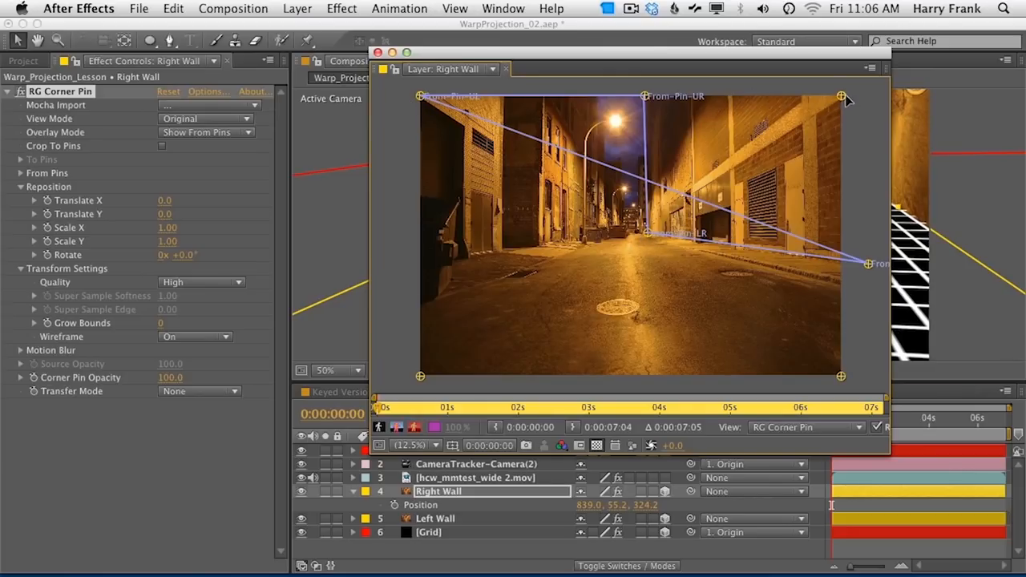
drag(420, 96, 843, 96)
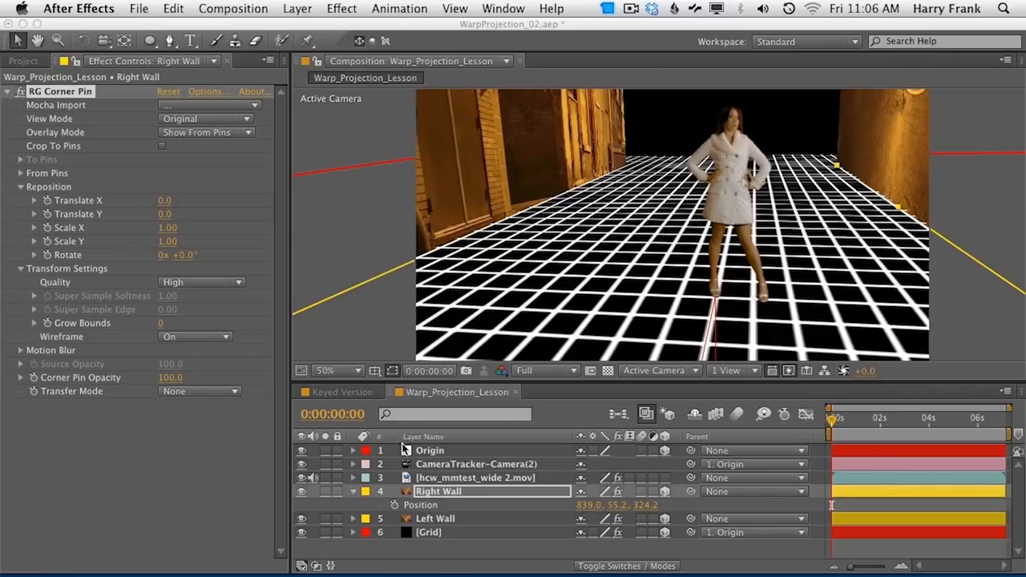
Step: Set Right Wall's RG Corner Pin View Mode to From Pins Warp
click(178, 120)
click(172, 133)
click(192, 132)
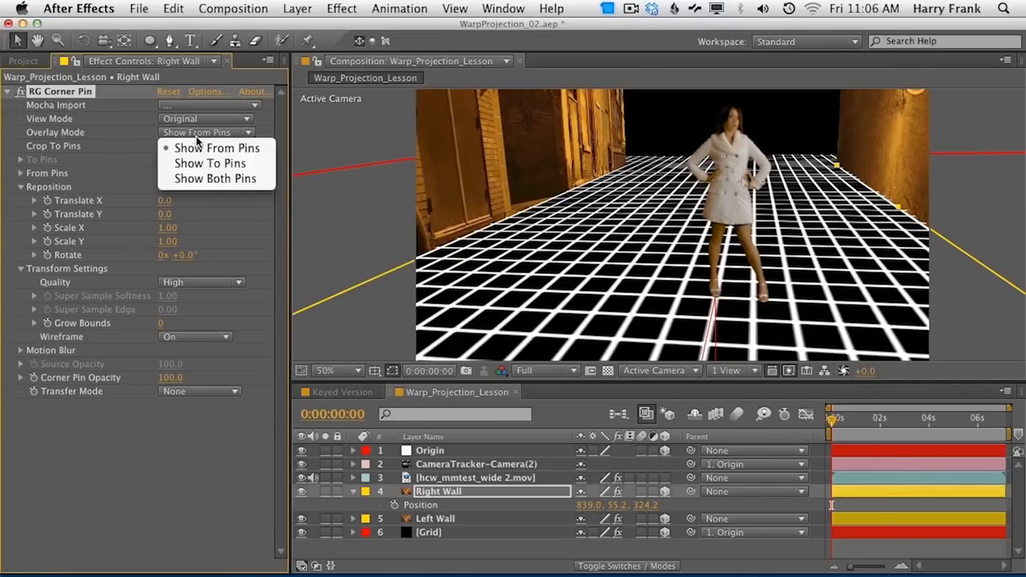
click(182, 120)
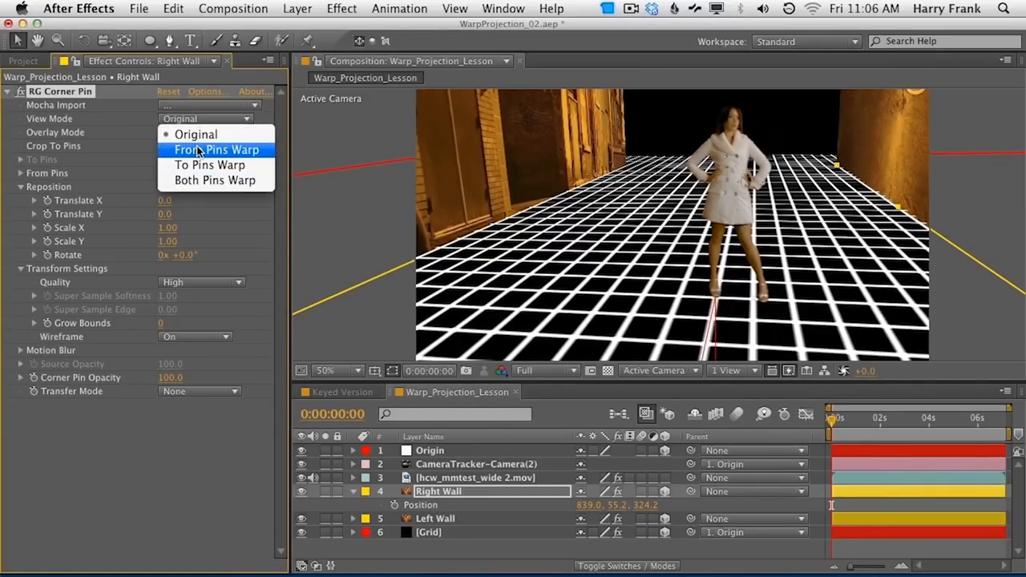
click(199, 151)
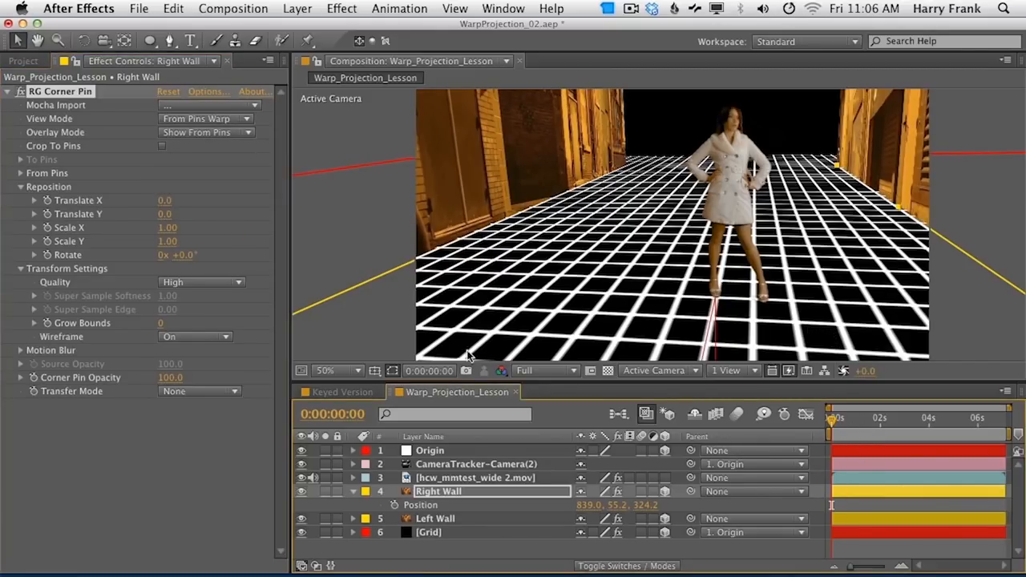
Step: Select the Right Wall and Left Wall layers and move both in depth to a Z position of 361.2, checking a later frame
click(429, 490)
key(p)
shift+click(441, 505)
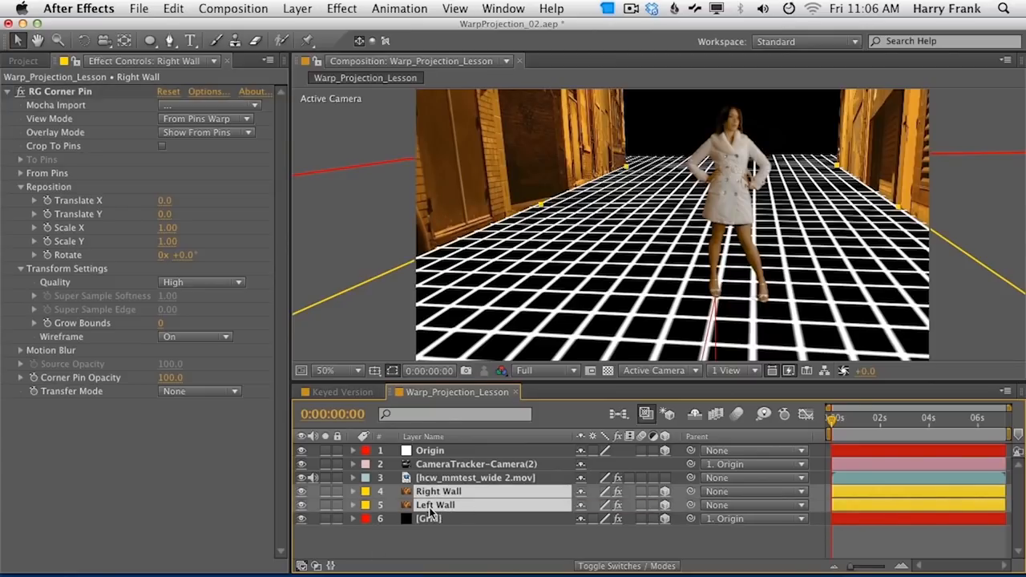
key(p)
drag(651, 504, 756, 497)
drag(858, 418, 973, 418)
drag(643, 506, 550, 503)
Step: Scale both wall layers to 28% and raise them to a Y position of -30.8
key(s)
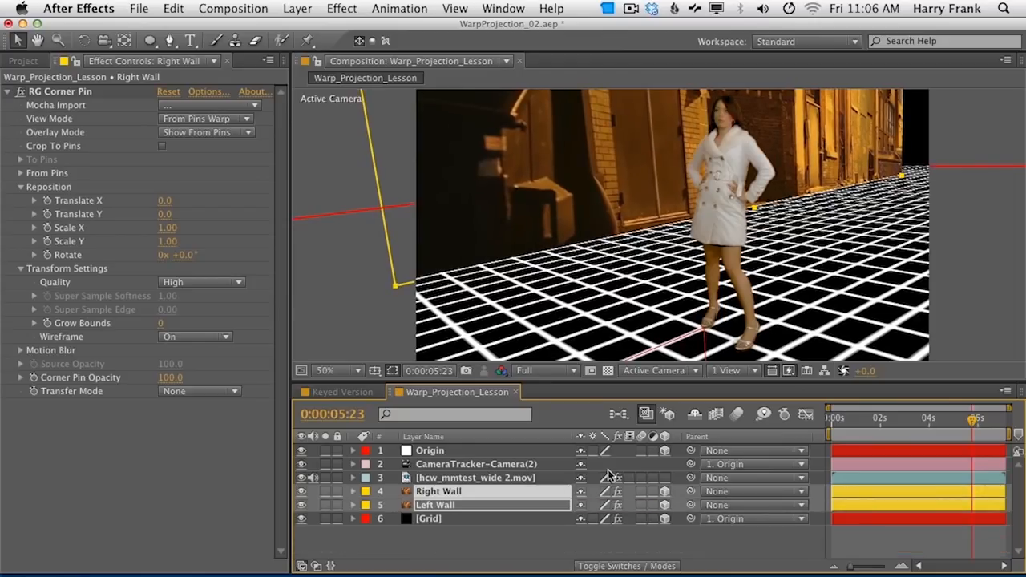
drag(607, 505, 609, 506)
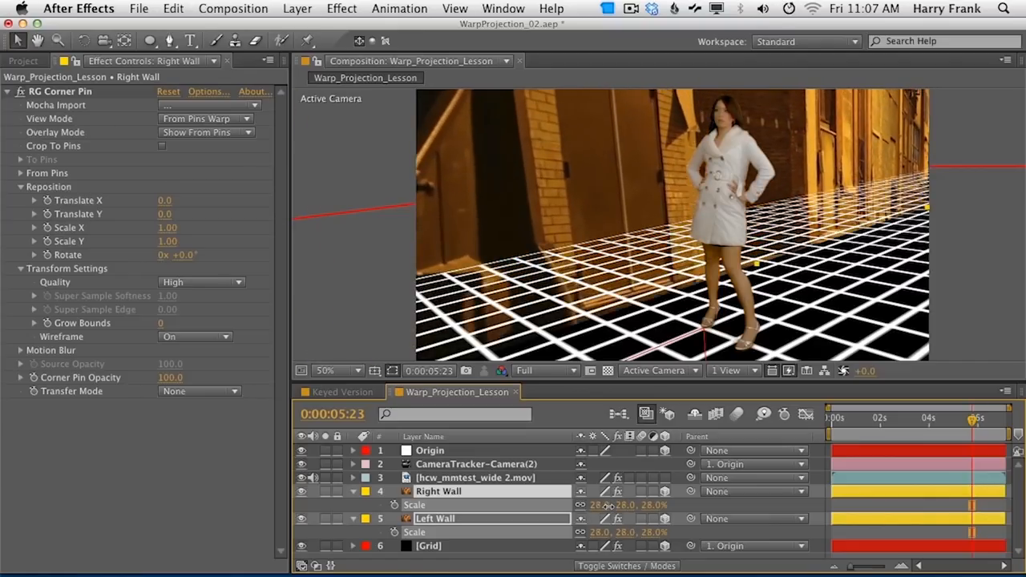
key(p)
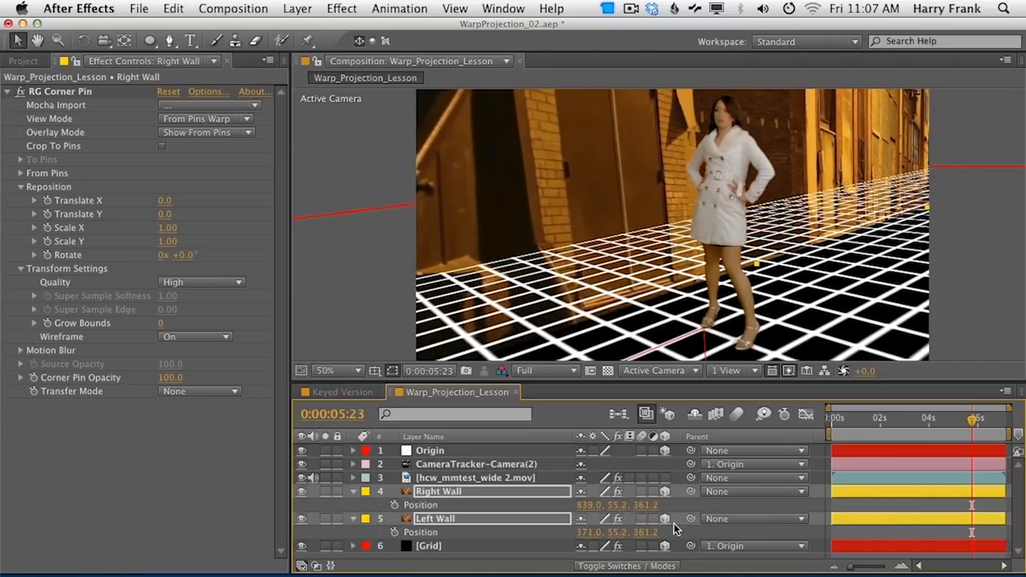
drag(616, 505, 555, 499)
mouse_move(859, 418)
mouse_down()
mouse_move(835, 419)
mouse_move(872, 419)
mouse_up()
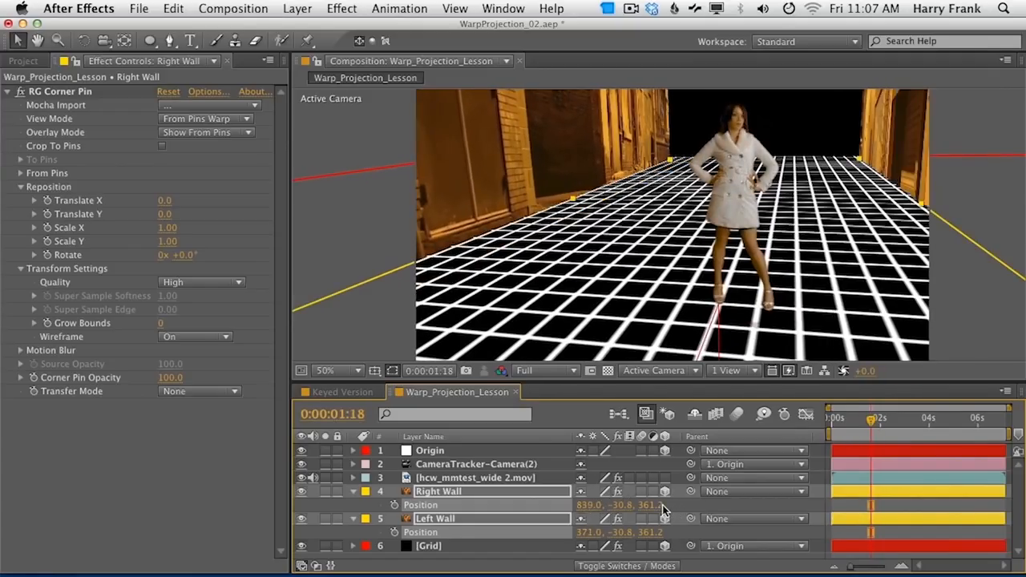
Step: Move both wall layers farther back to a Z position of 461.2, checking the end and start of the shot, and collapse their properties
drag(991, 425, 1009, 430)
drag(653, 505, 671, 440)
drag(838, 433, 802, 423)
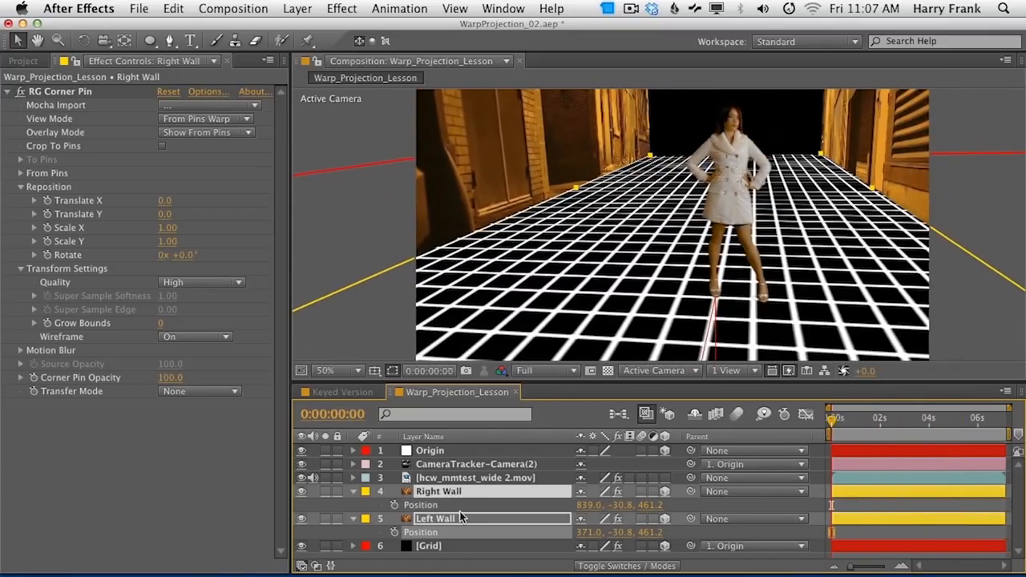
key(p)
click(459, 543)
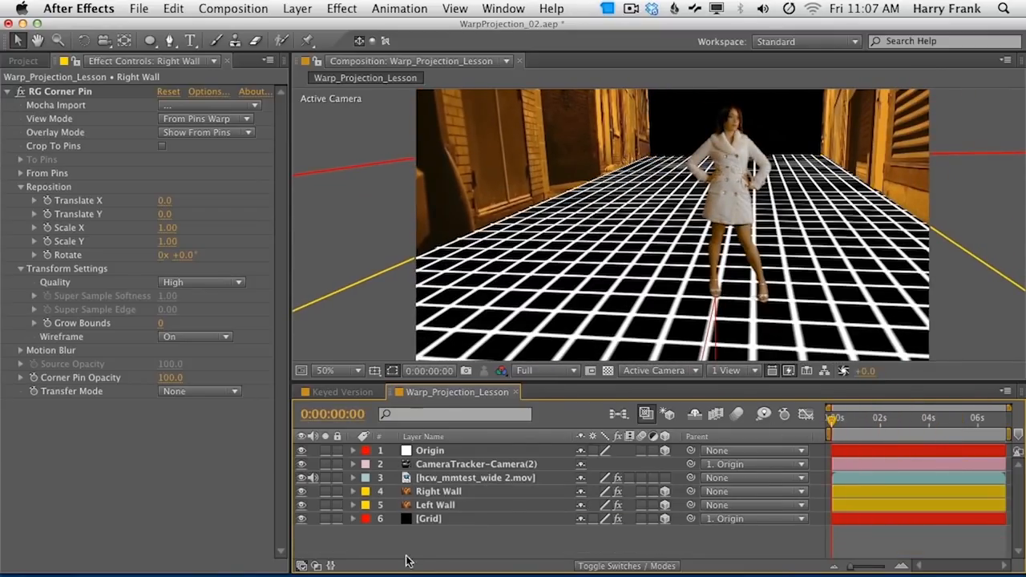
Step: Duplicate the Left Wall layer and rename the copy as Back Wall
click(449, 508)
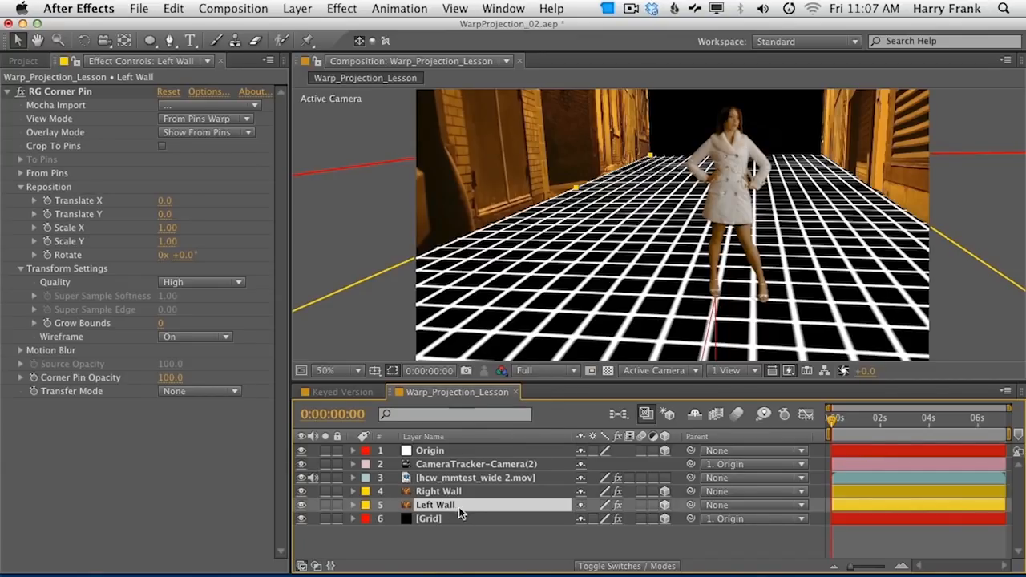
key(super+d)
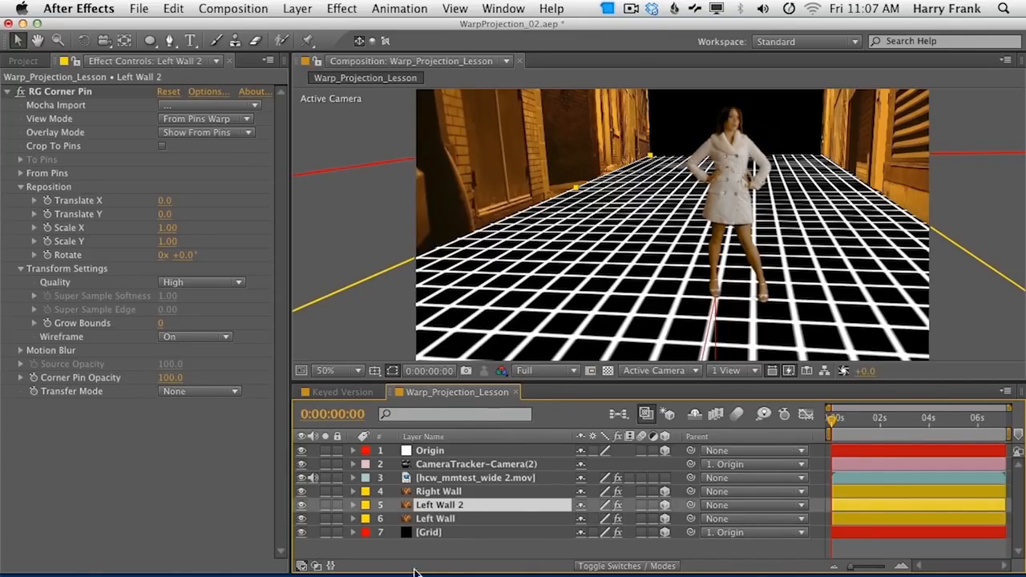
key(Return)
key(Caps_Lock)
text(E)
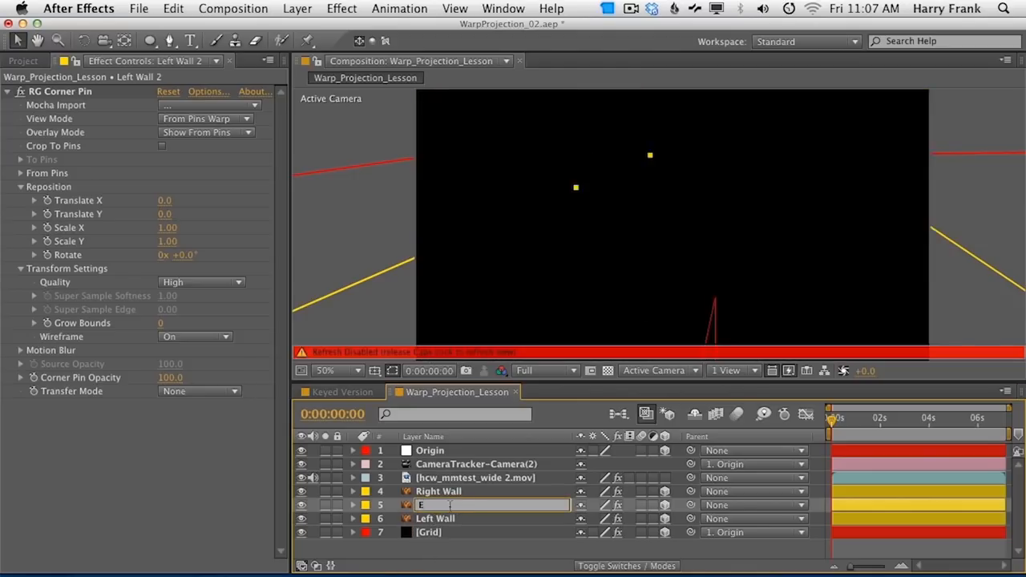
key(Caps_Lock)
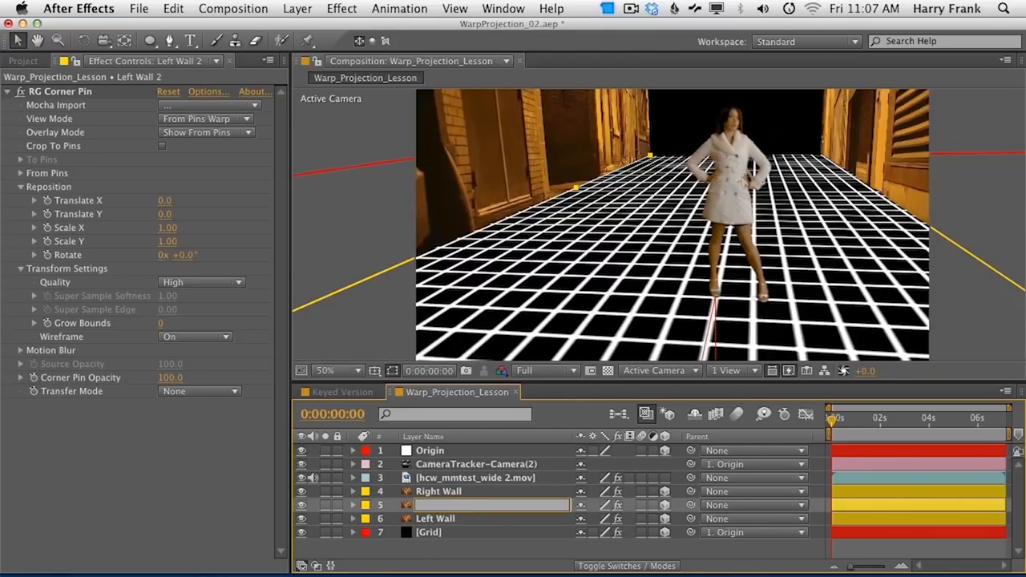
text(Back Wall)
key(Return)
Step: Remove the RG Corner Pin effect from the Back Wall layer
key(r)
key(e)
click(415, 518)
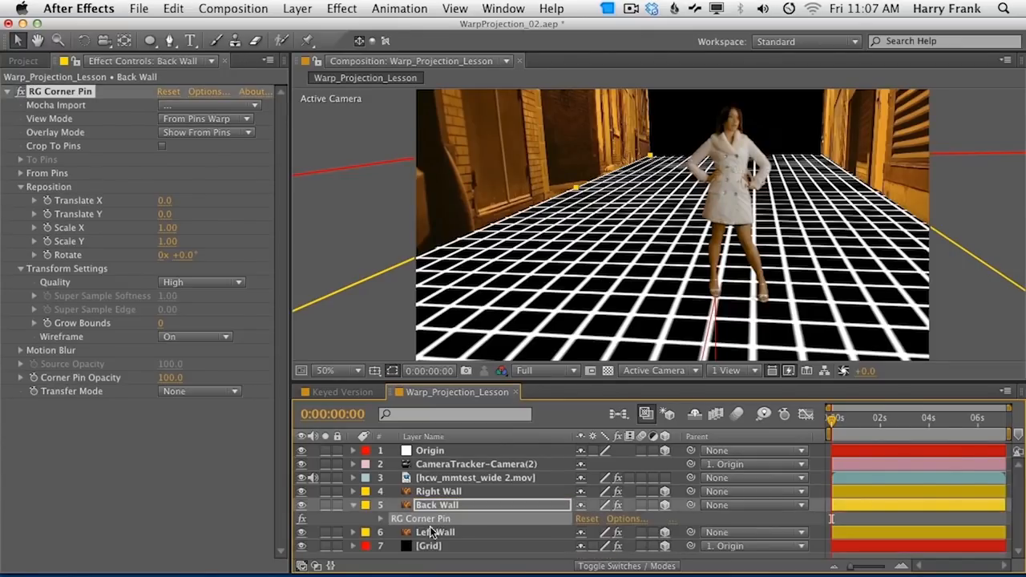
key(Delete)
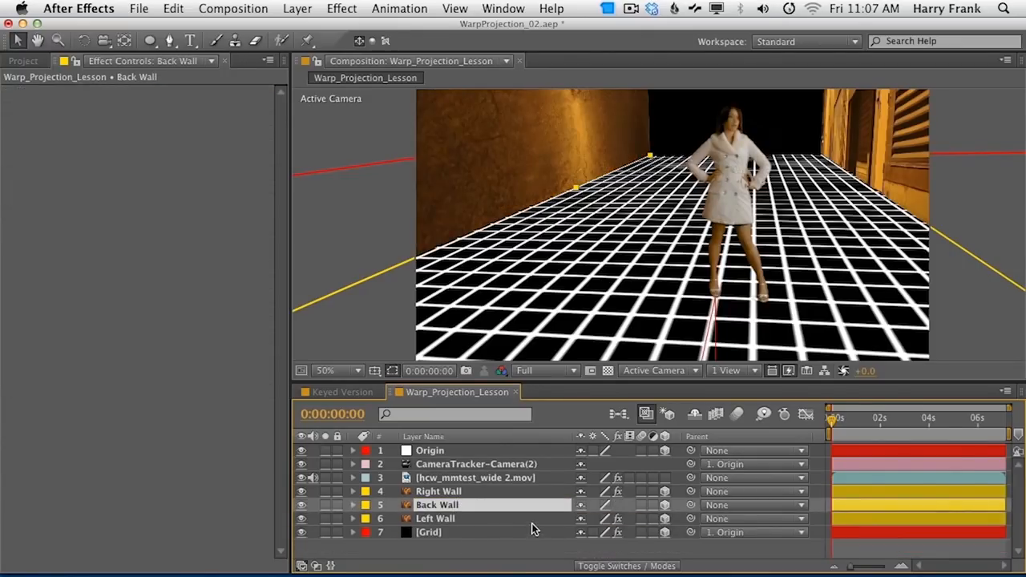
Step: Set the Back Wall layer's Y Rotation to 0° so it faces the camera
key(r)
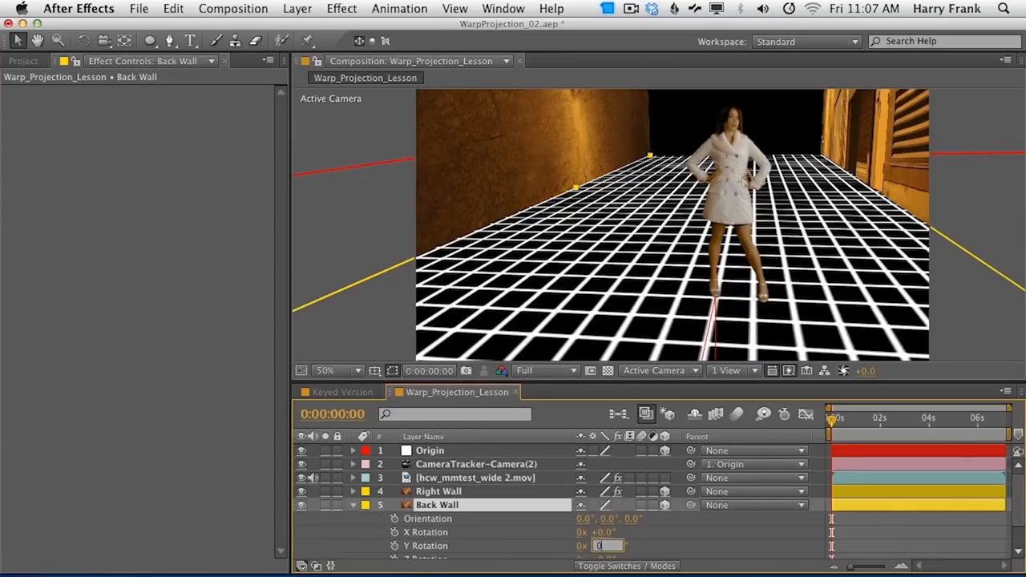
drag(600, 546, 617, 546)
click(435, 507)
key(r)
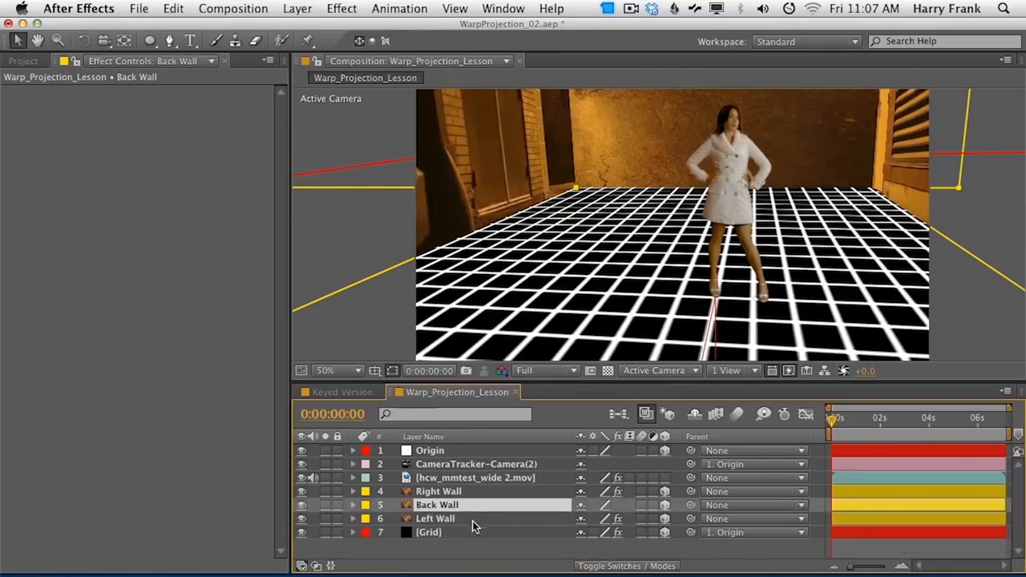
Step: Place Back Wall at the far end of the alley at position 577.0, 369.2, 1095.2
key(p)
drag(651, 519, 563, 518)
drag(629, 522, 1011, 420)
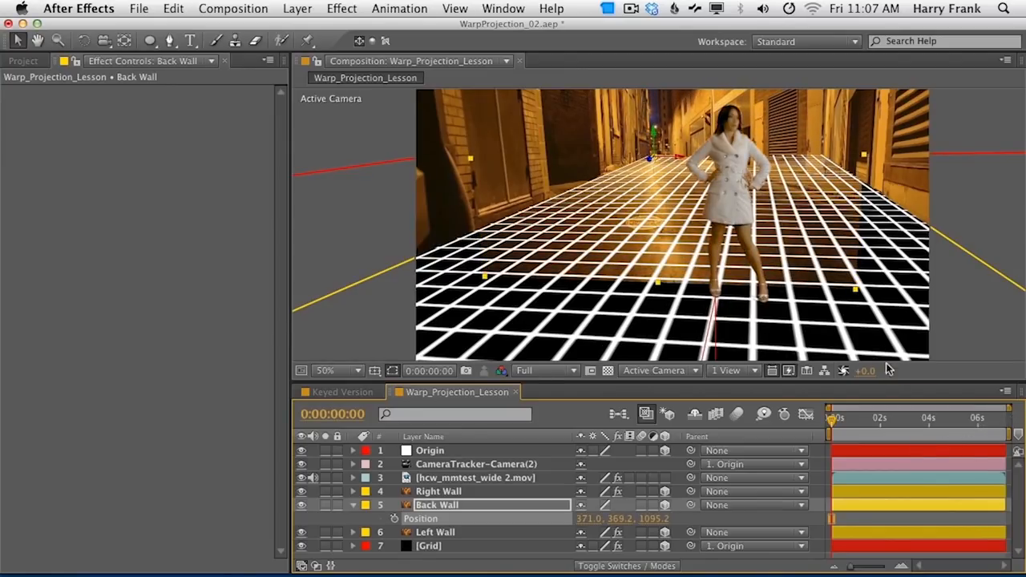
drag(588, 519, 716, 490)
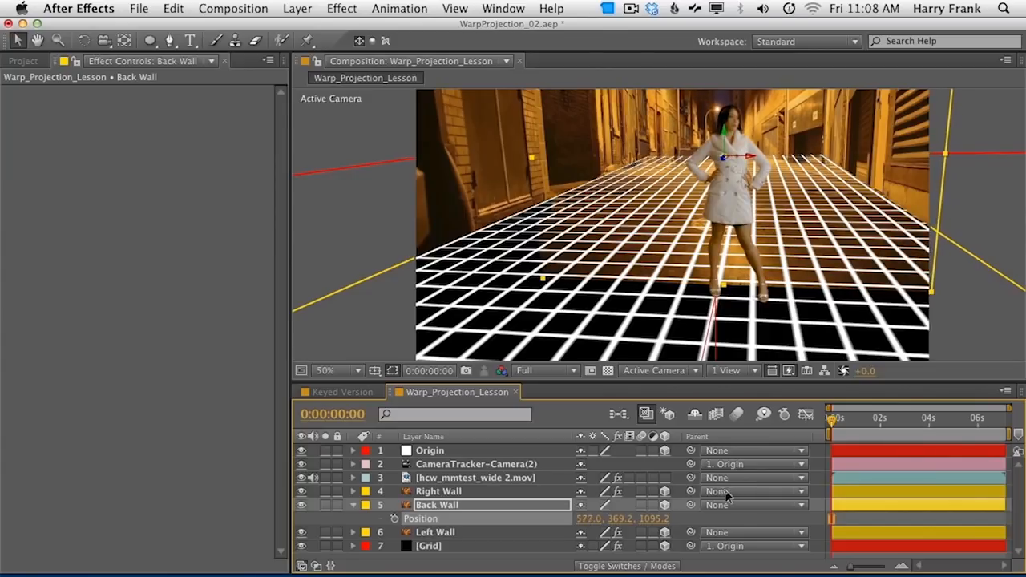
Step: Scale Back Wall to 100% and reposition it in the view so its buildings sit between the side walls
key(s)
drag(602, 519, 651, 518)
click(790, 127)
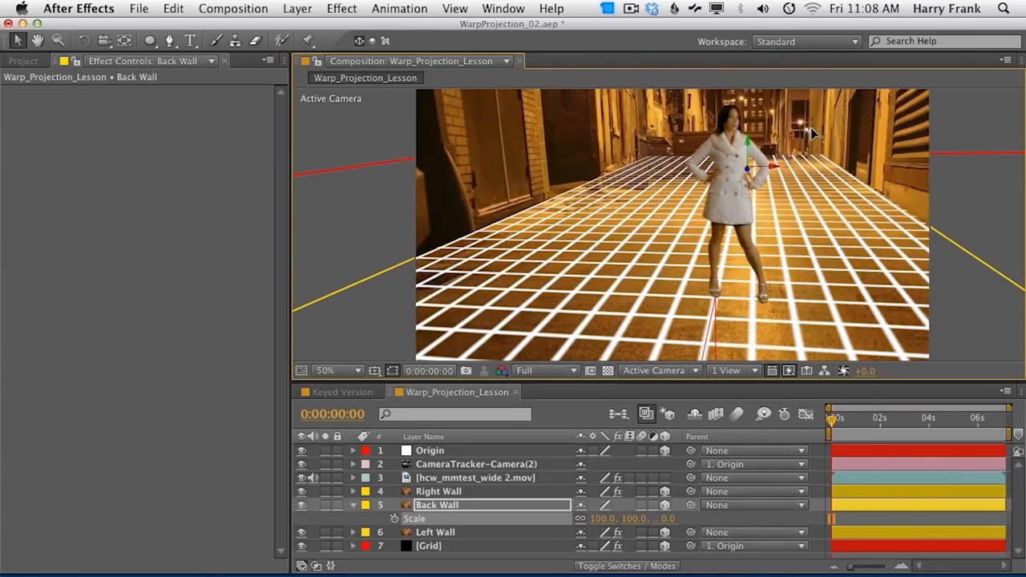
mouse_move(786, 136)
mouse_down()
mouse_move(892, 120)
mouse_move(786, 125)
mouse_move(785, 138)
mouse_move(799, 137)
mouse_up()
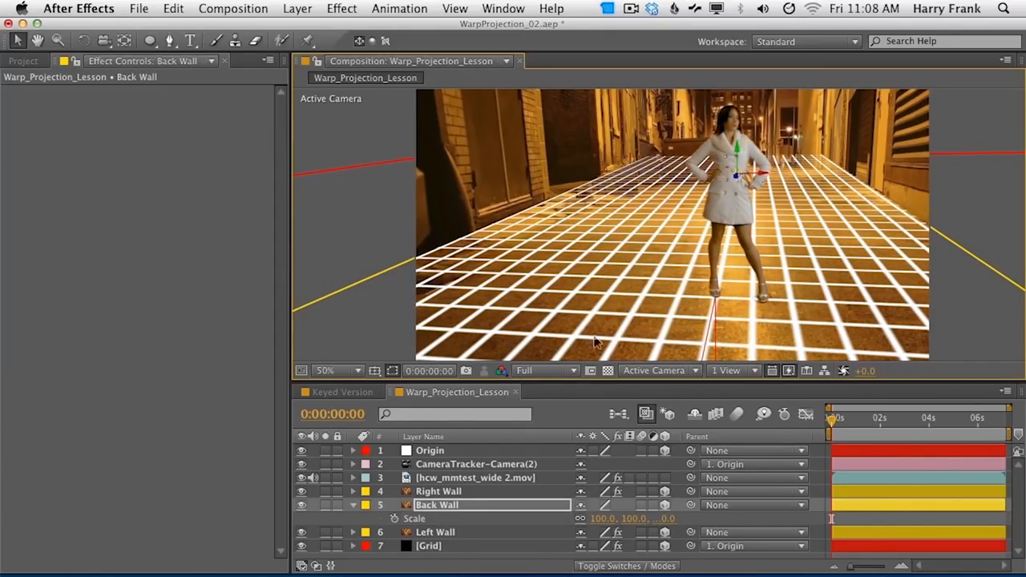
Step: Mask Back Wall with a rectangle spanning the gap between the side walls, from the floor grid's far edge upward
drag(150, 40, 200, 40)
drag(539, 96, 487, 187)
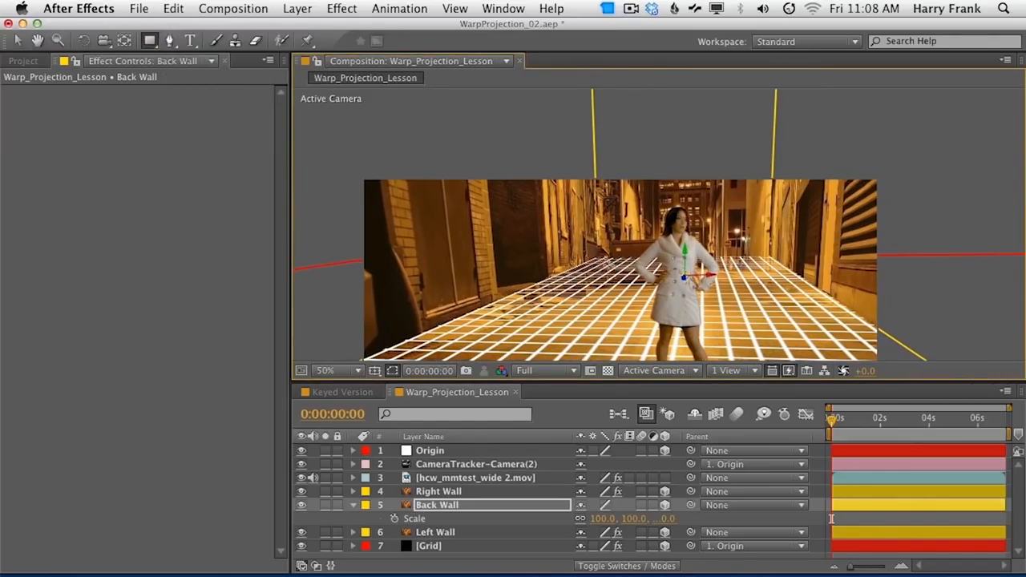
mouse_move(596, 256)
mouse_down()
mouse_move(763, 156)
mouse_move(789, 158)
mouse_up()
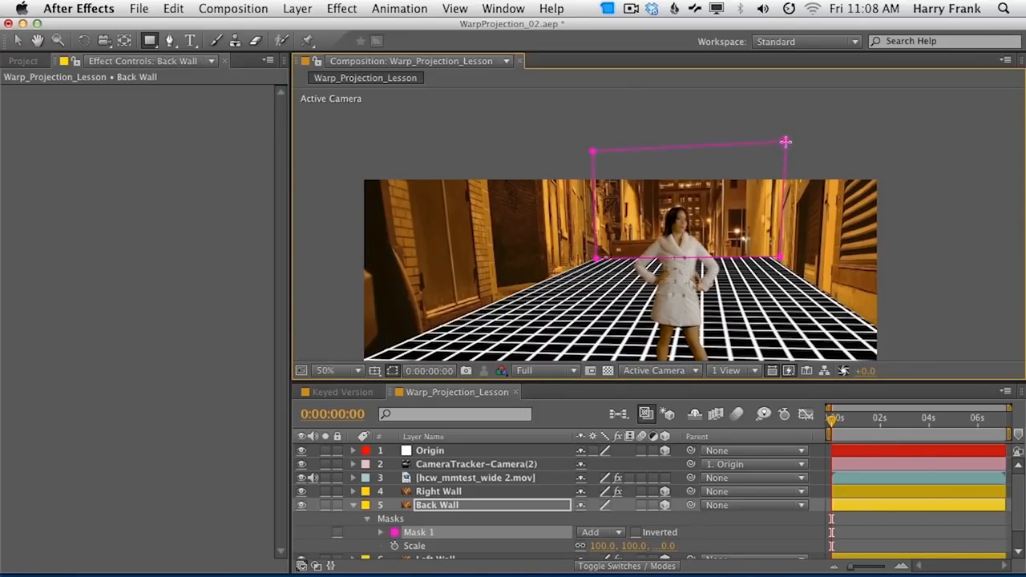
drag(653, 280, 687, 199)
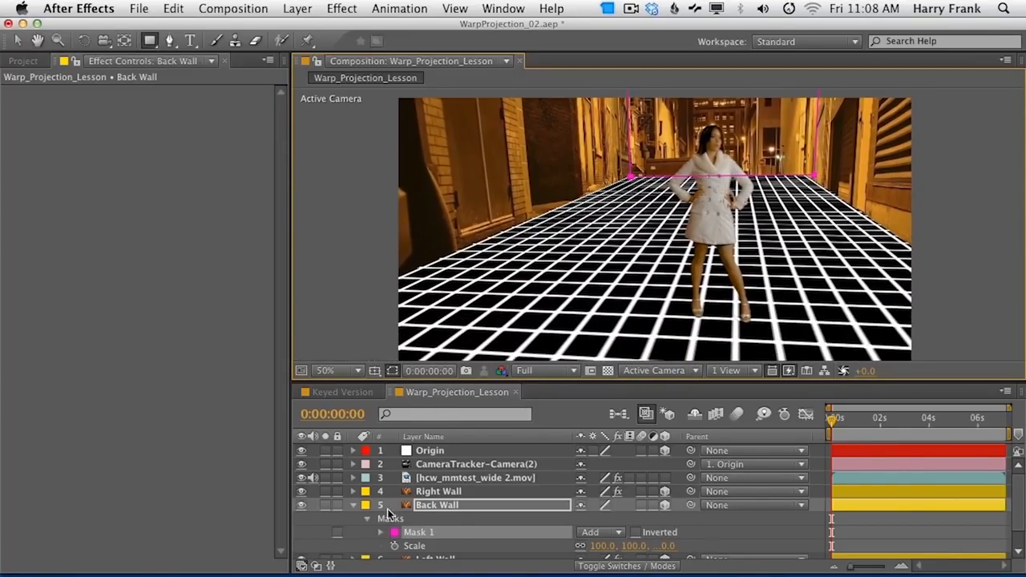
Step: Shift the Back Wall image slightly up and left behind its mask with Pan Behind, and collapse the layer's properties
click(431, 507)
key(y)
mouse_move(747, 154)
mouse_down()
mouse_move(773, 117)
mouse_move(734, 127)
mouse_move(766, 132)
mouse_move(757, 140)
mouse_move(744, 138)
mouse_move(764, 126)
mouse_move(742, 144)
mouse_up()
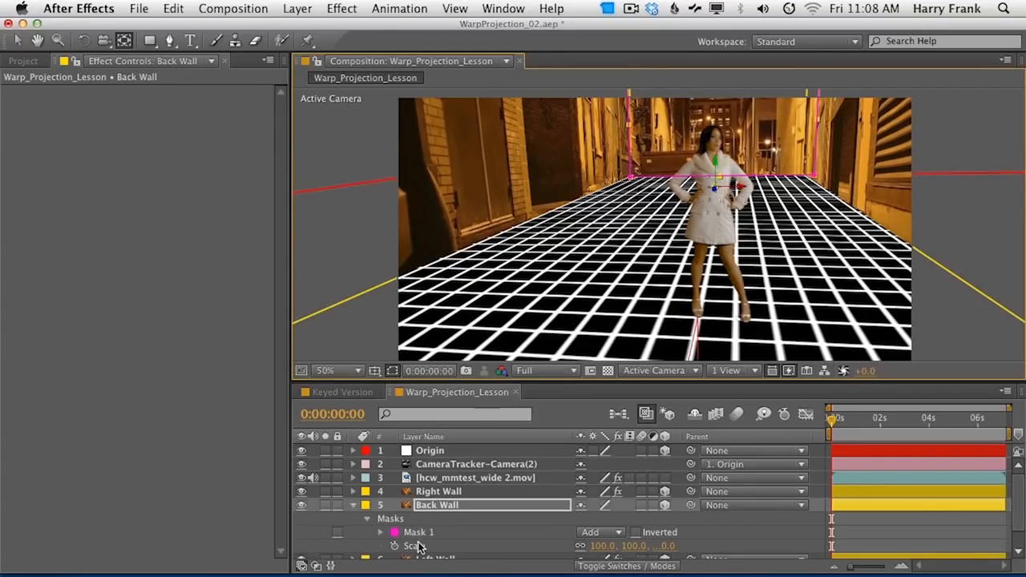
click(437, 505)
key(u)
click(449, 544)
drag(597, 132, 570, 153)
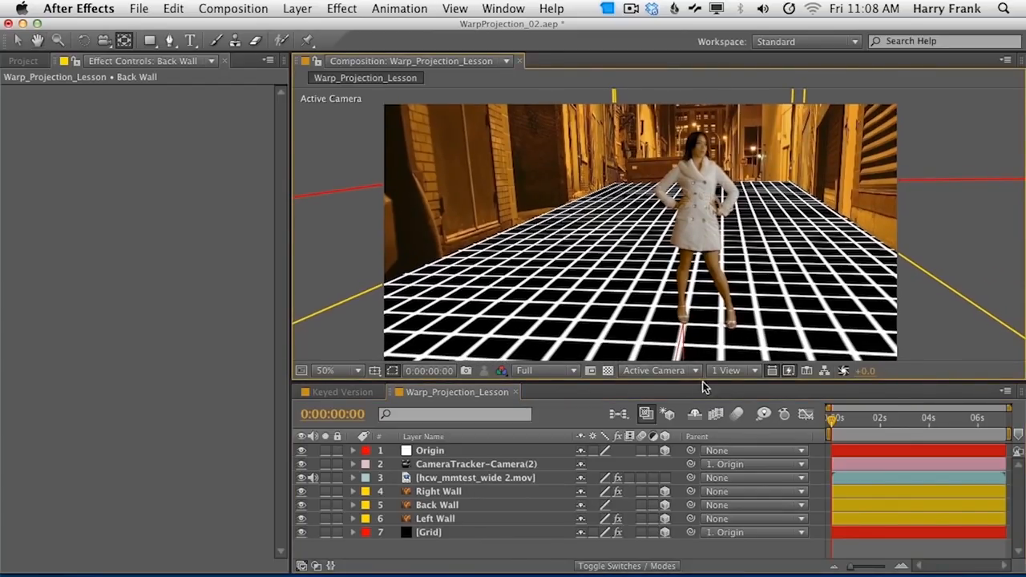
key(h)
drag(766, 182, 751, 176)
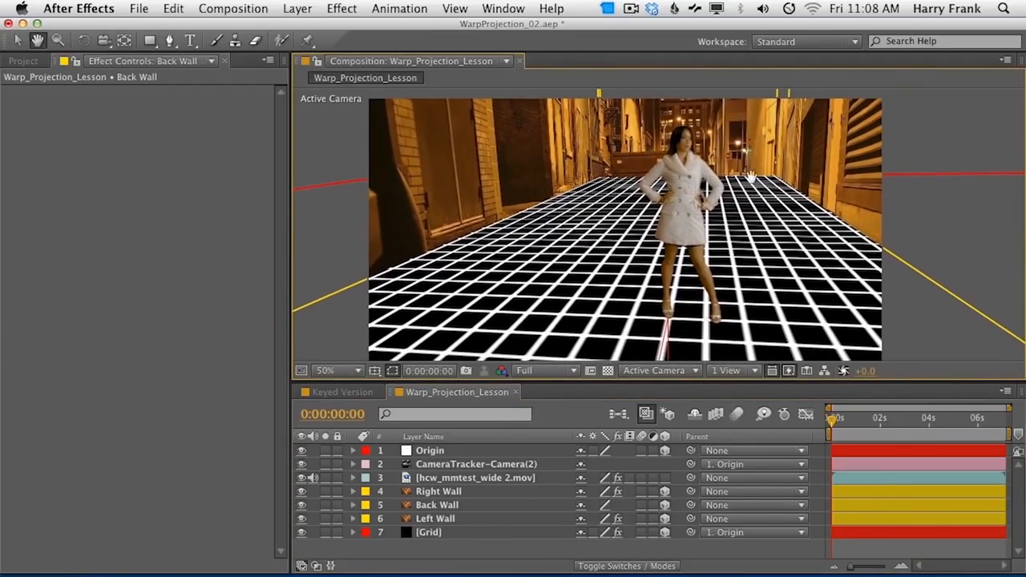
drag(753, 212, 789, 243)
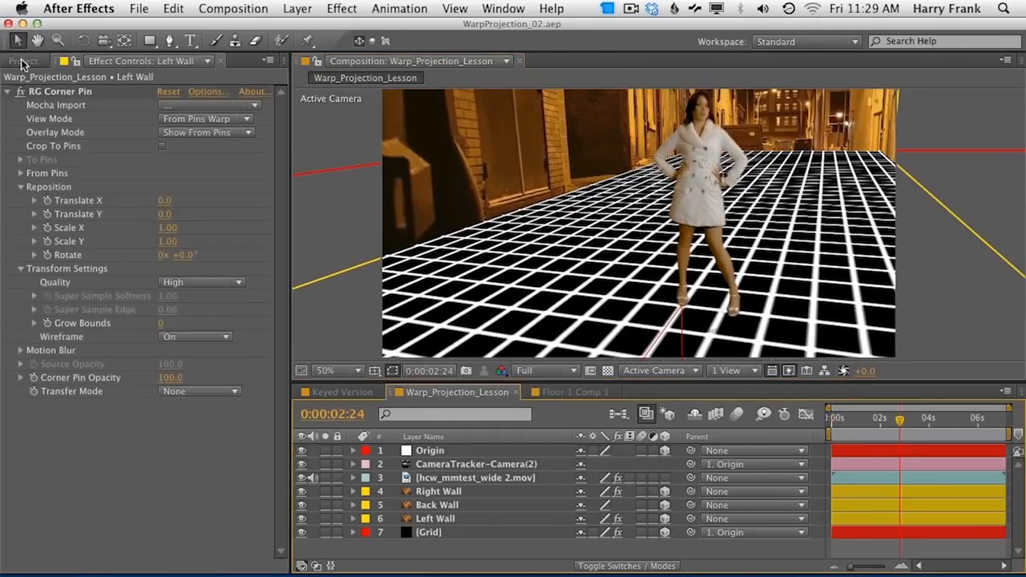
click(23, 61)
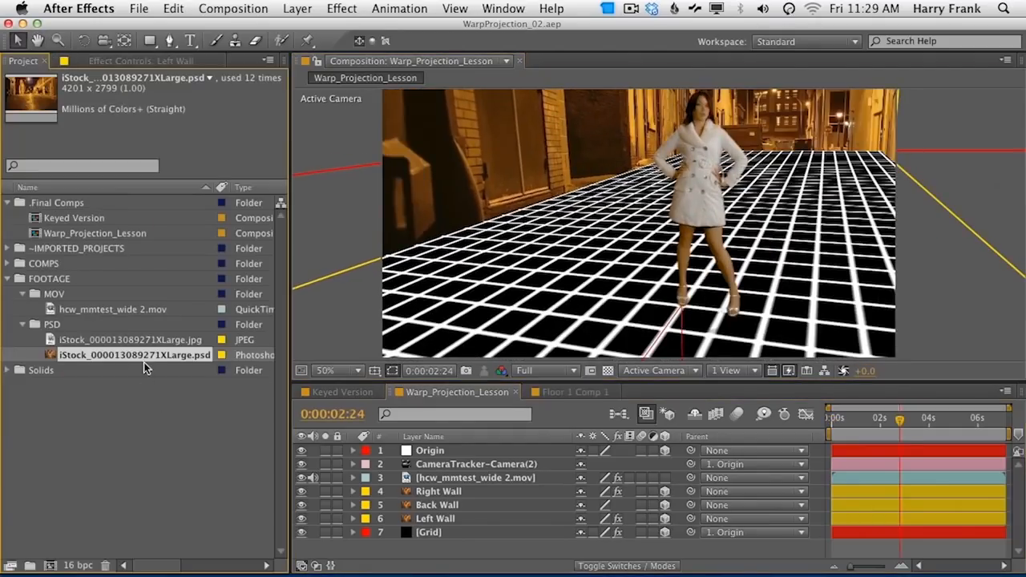
drag(144, 361, 506, 447)
click(325, 451)
click(342, 8)
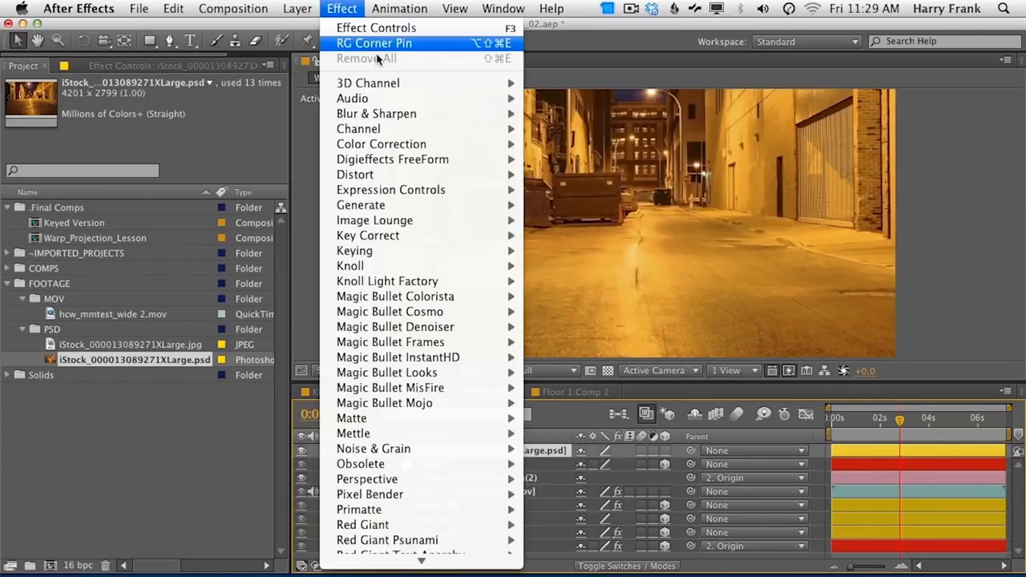
click(366, 43)
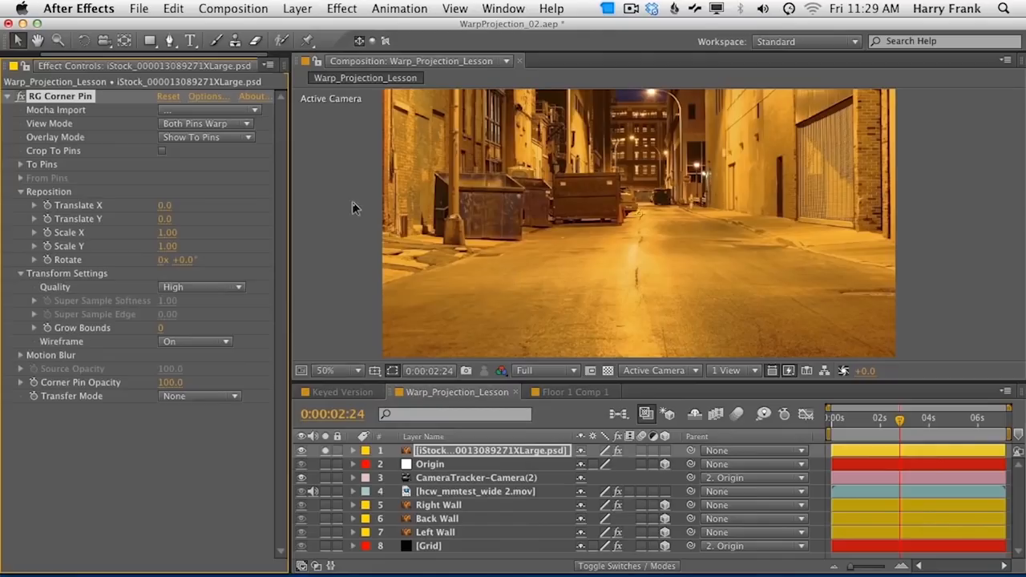
Step: Set RG Corner Pin's View Mode to Original and its Overlay Mode to Show From Pins
click(215, 126)
click(218, 125)
click(218, 125)
click(205, 137)
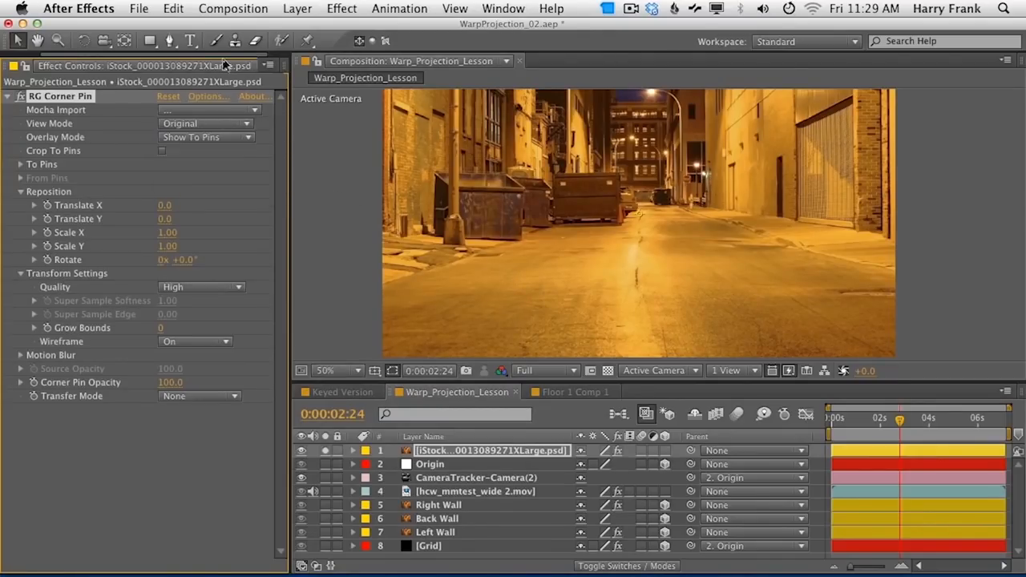
click(229, 142)
click(205, 152)
Step: Scale the alley photo layer to 24% and select its RG Corner Pin effect so the From pins can be edited
key(s)
drag(587, 463, 521, 451)
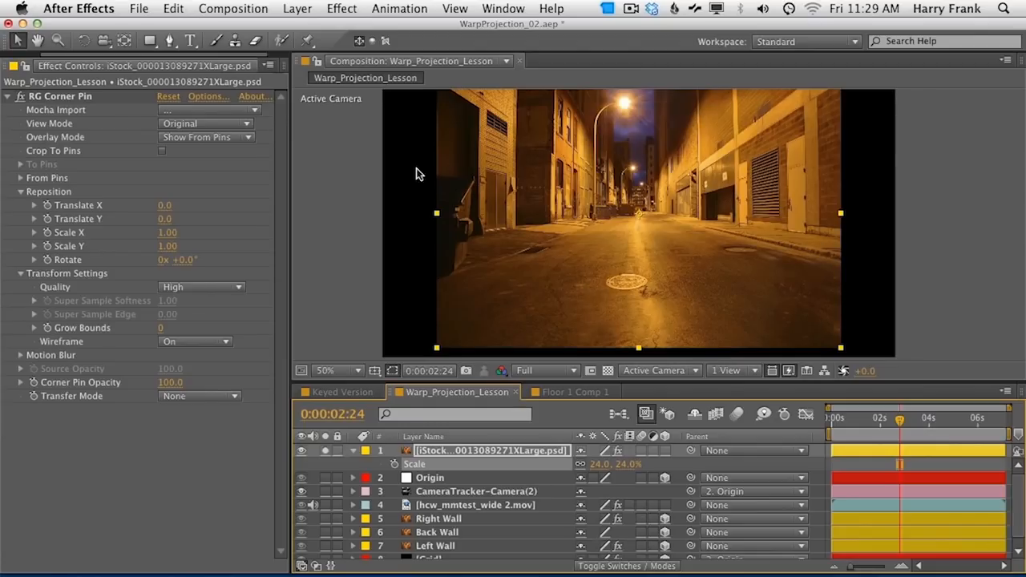
key(e)
click(419, 465)
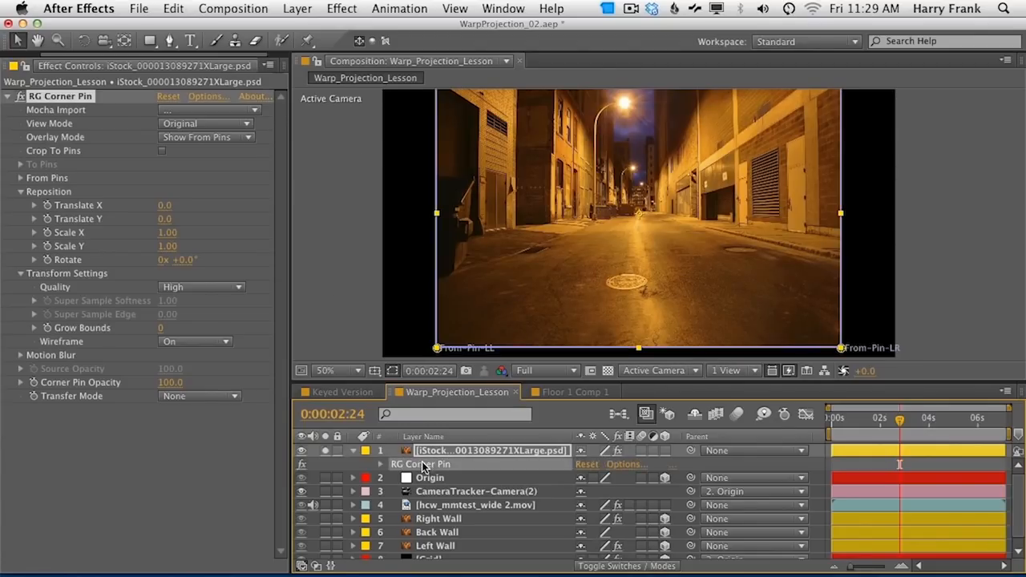
Step: Move the upper-left and upper-right From pins to the far end of the alley's street, one at each side of the road
drag(547, 184, 561, 203)
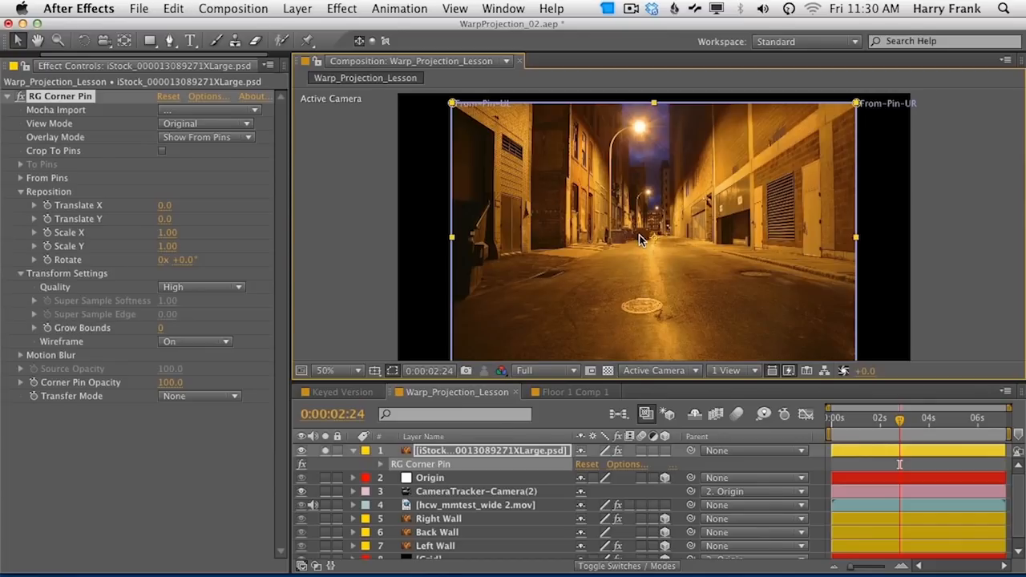
drag(453, 104, 667, 209)
key(space)
key(space)
drag(841, 116, 832, 145)
drag(849, 96, 655, 230)
Step: Place the lower-left and lower-right From pins outside the photo, roughly level with the manhole, extending the street's side edges
drag(624, 231, 625, 194)
key(space)
key(space)
drag(447, 302, 392, 243)
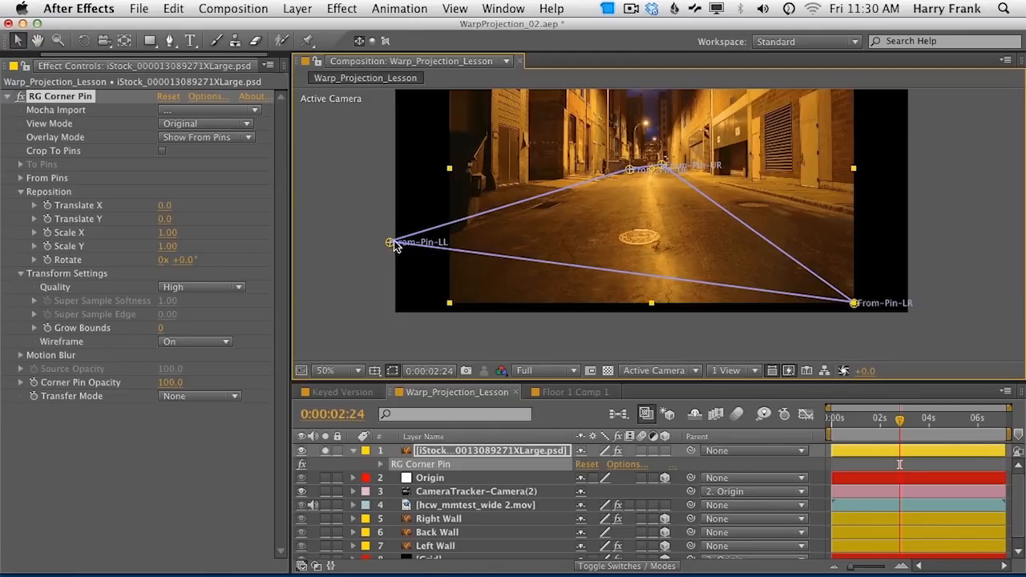
drag(854, 304, 1014, 257)
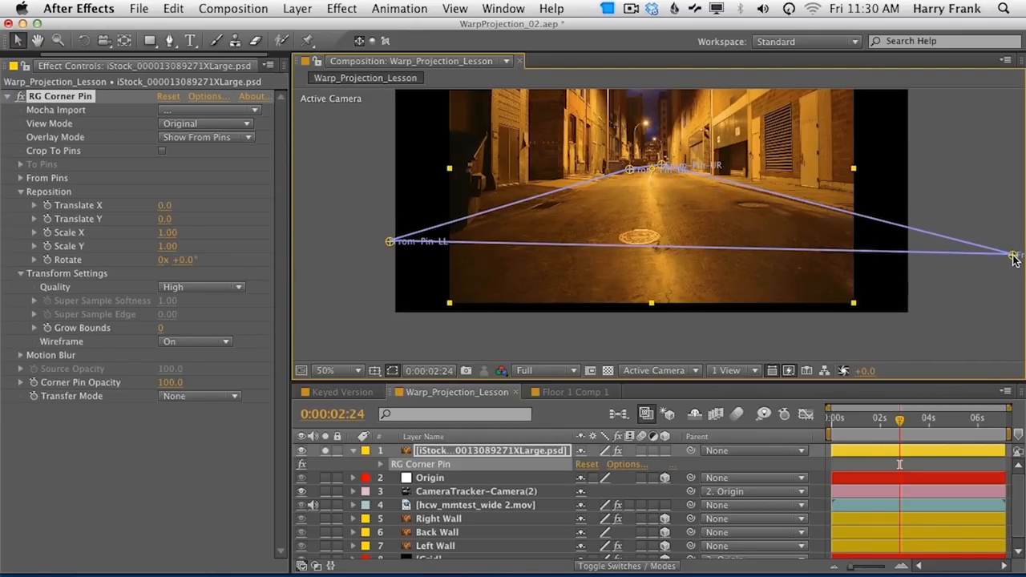
Step: Fine-tune the lower-right From pin beyond the photo so the pin outline follows the right curb
key(space)
drag(673, 275, 679, 321)
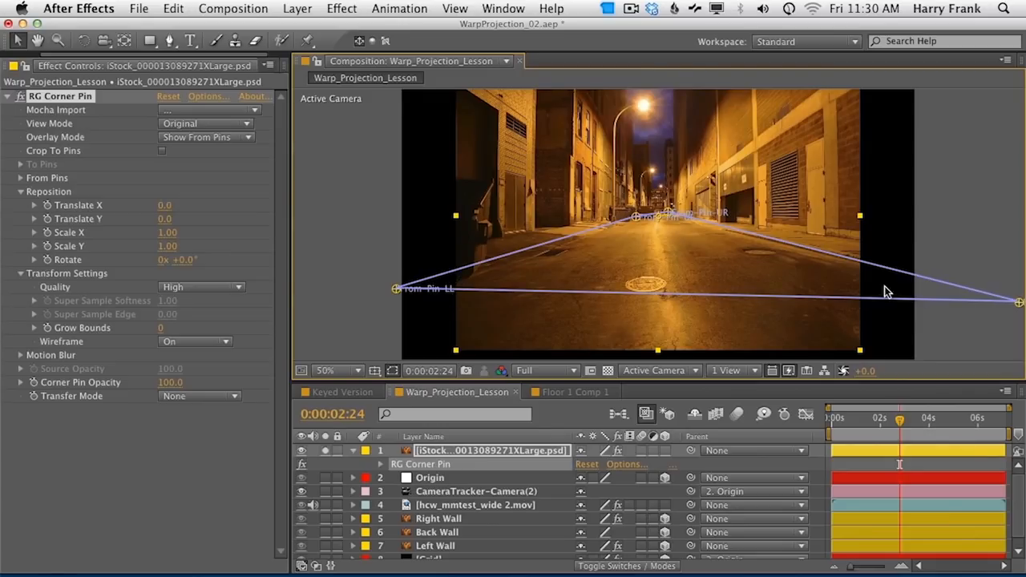
key(space)
drag(952, 291, 895, 289)
drag(964, 300, 976, 284)
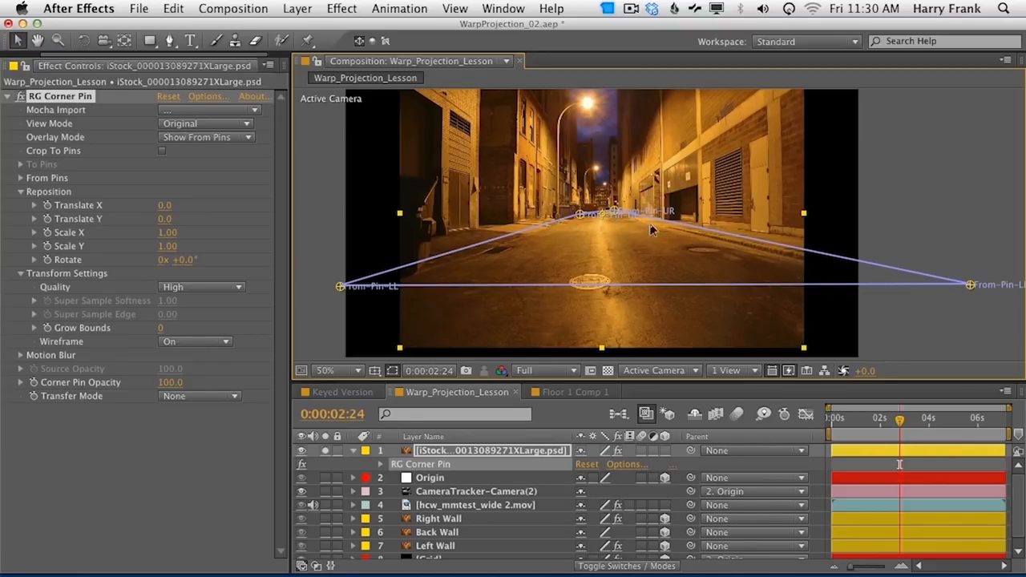
drag(983, 280, 998, 273)
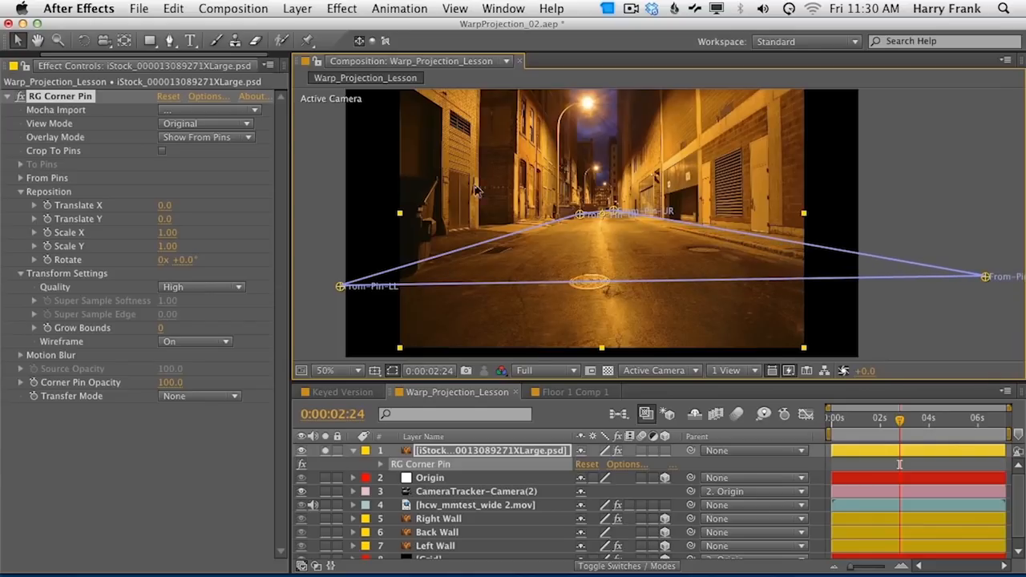
Step: Adjust the upper-left and lower-left From pins to follow the left curb, and nudge the upper-right pin at the street's far end
drag(591, 219, 586, 219)
drag(338, 290, 325, 286)
drag(574, 216, 615, 210)
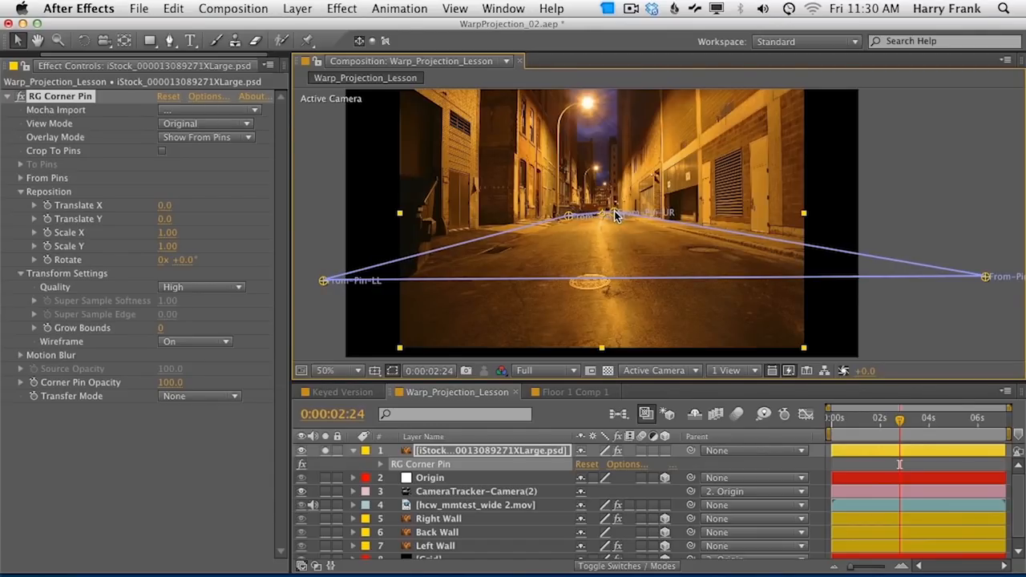
Step: Refine the upper-left and upper-right From pins at 200% magnification to match the road edges at the alley's far end
scroll(607, 134, up, 1)
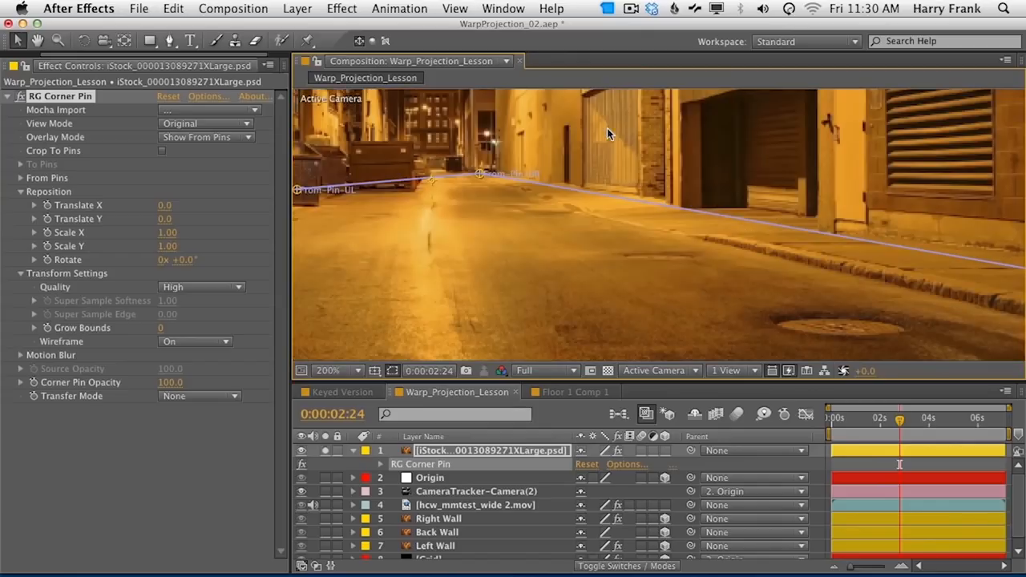
scroll(713, 211, up, 1)
drag(544, 234, 560, 245)
drag(720, 216, 728, 219)
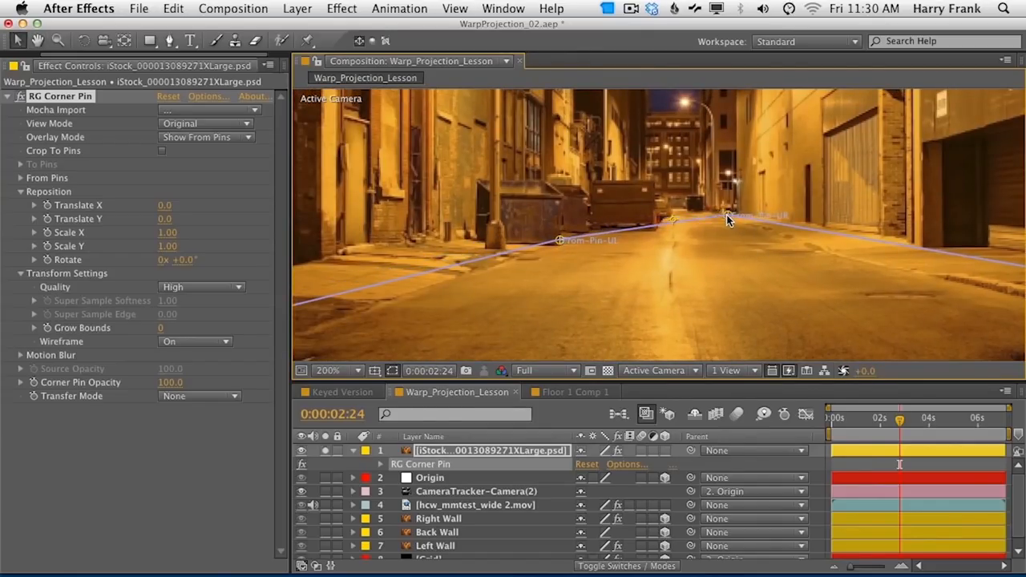
Step: Make the iStock alley image layer a 3D layer
scroll(745, 134, down, 2)
key(space)
drag(811, 260, 796, 223)
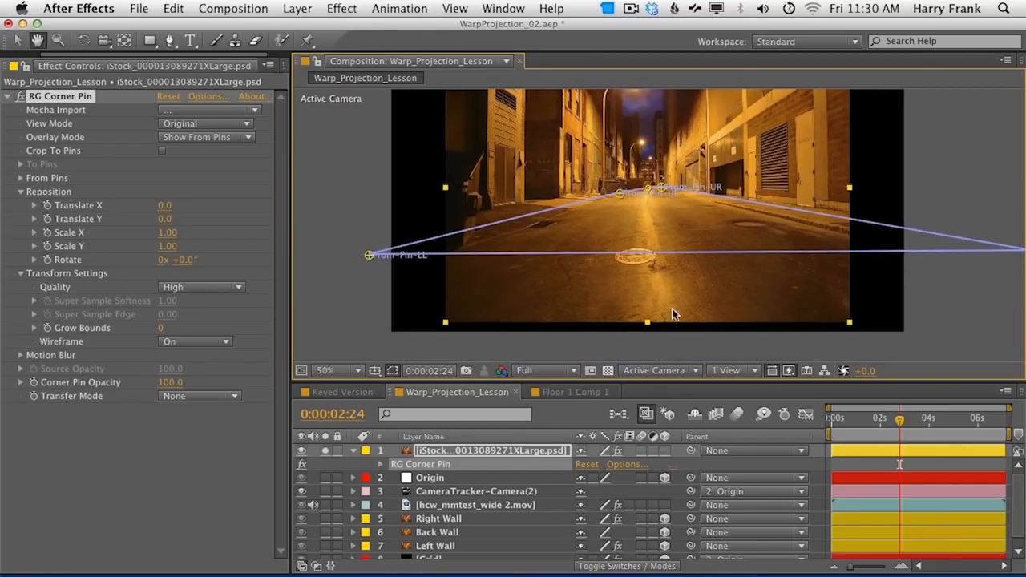
click(664, 451)
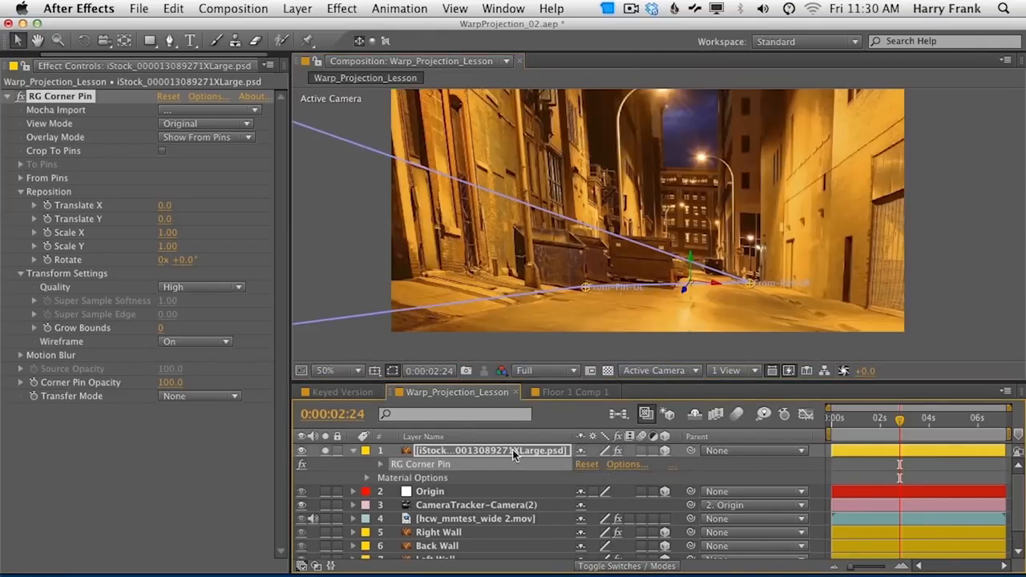
Step: Set the View Mode of the alley image's RG Corner Pin effect to From Pins Warp
key(F2)
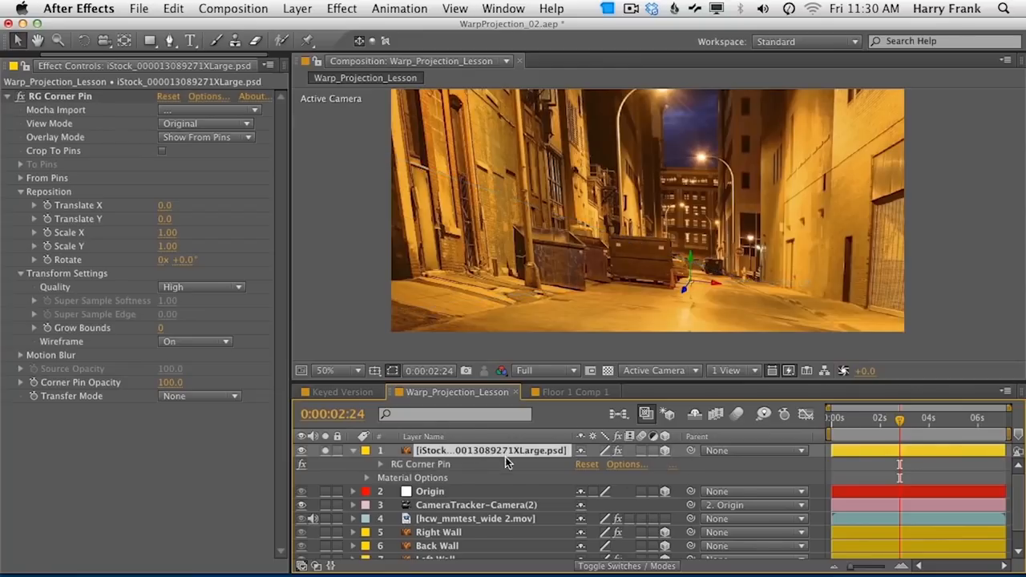
key(u)
click(172, 137)
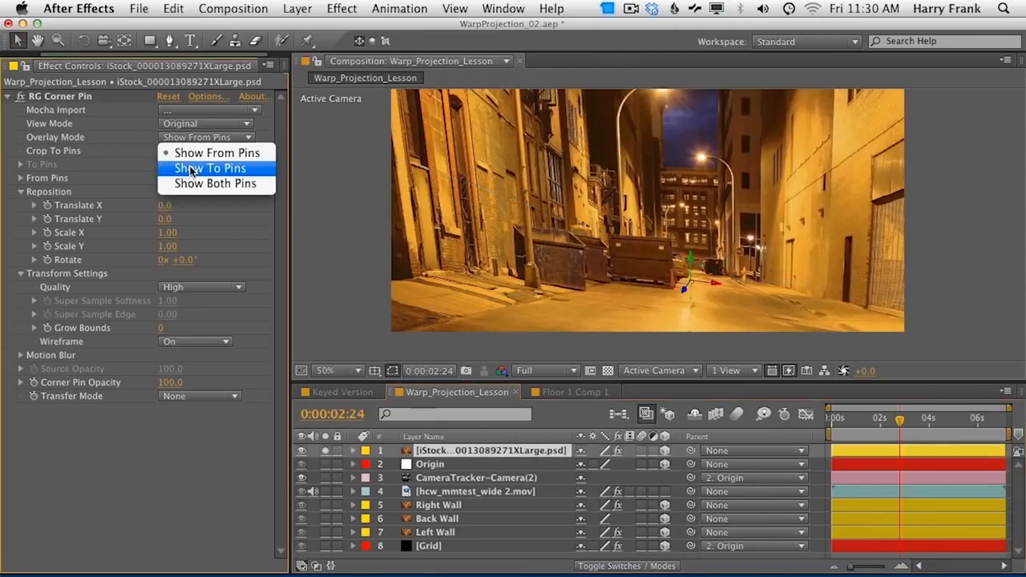
click(204, 124)
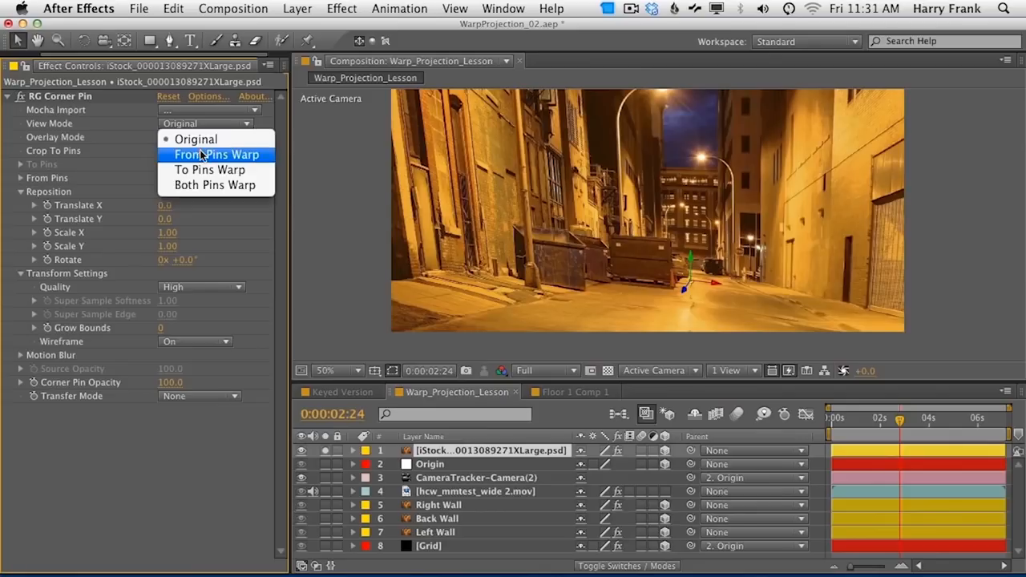
click(204, 156)
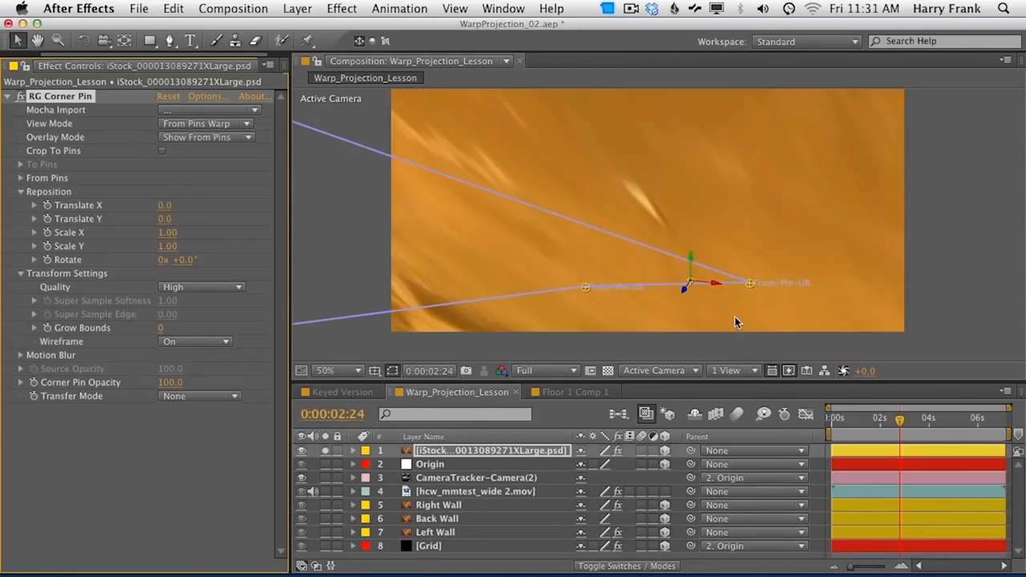
Step: Rotate the warped alley image layer to -90° on X so that it lies flat as a floor
key(r)
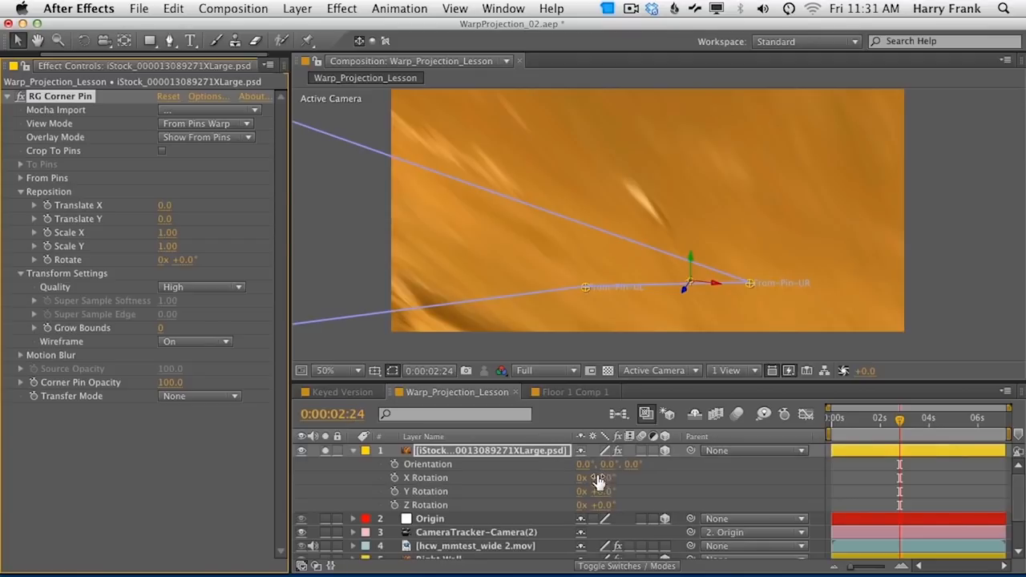
drag(606, 478, 528, 468)
click(605, 478)
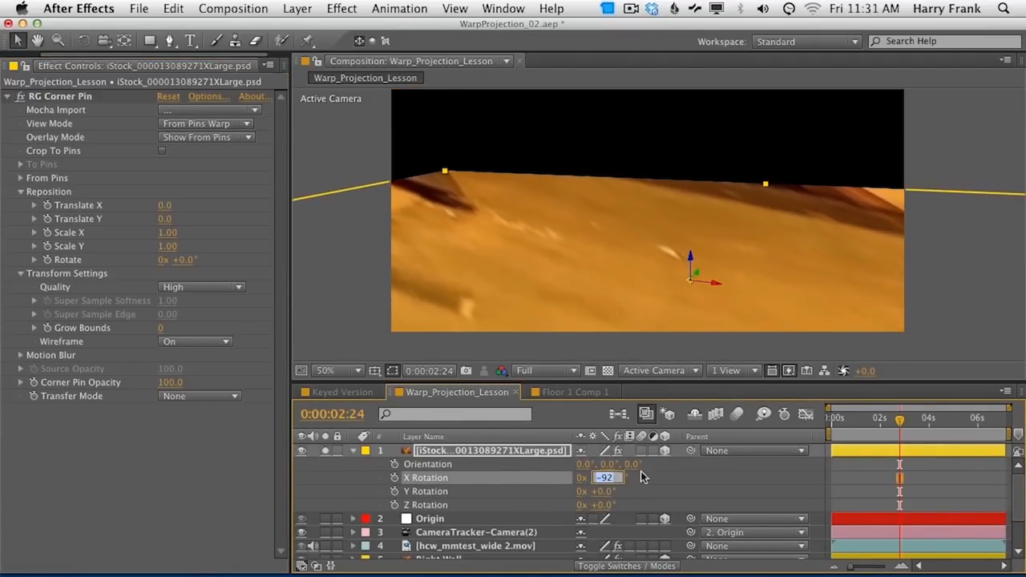
text(-90)
key(Return)
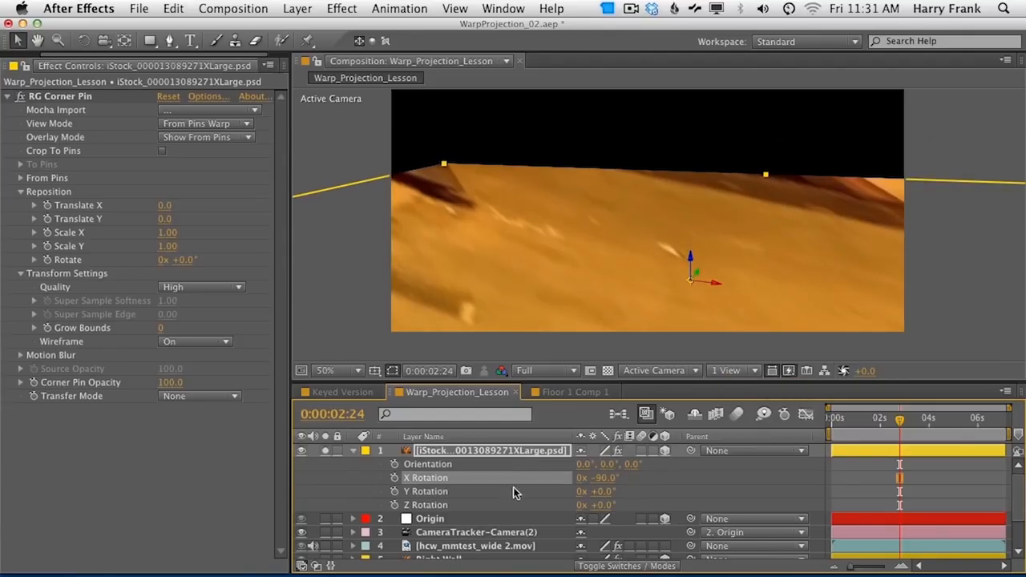
Step: Set the floor layer's Z position to 471 and move the layer below Left Wall in the stacking order
key(p)
drag(647, 465, 766, 399)
drag(542, 458, 527, 555)
key(space)
drag(734, 218, 690, 224)
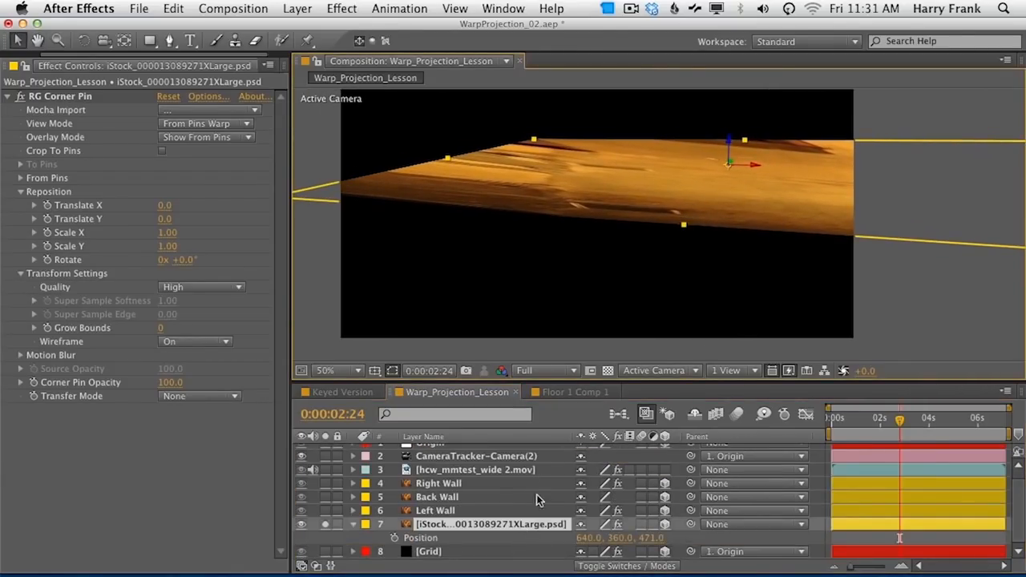
Step: Scale the floor layer down to 9%, then unlink its scale dimensions and stretch Y to 34%
key(shift+s)
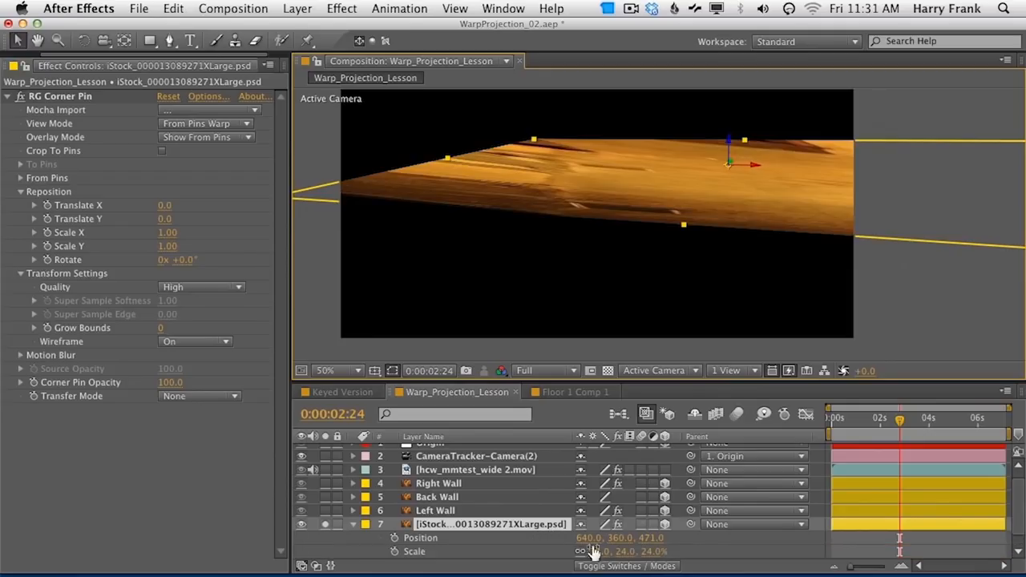
drag(591, 552, 577, 551)
key(space)
key(shift+r)
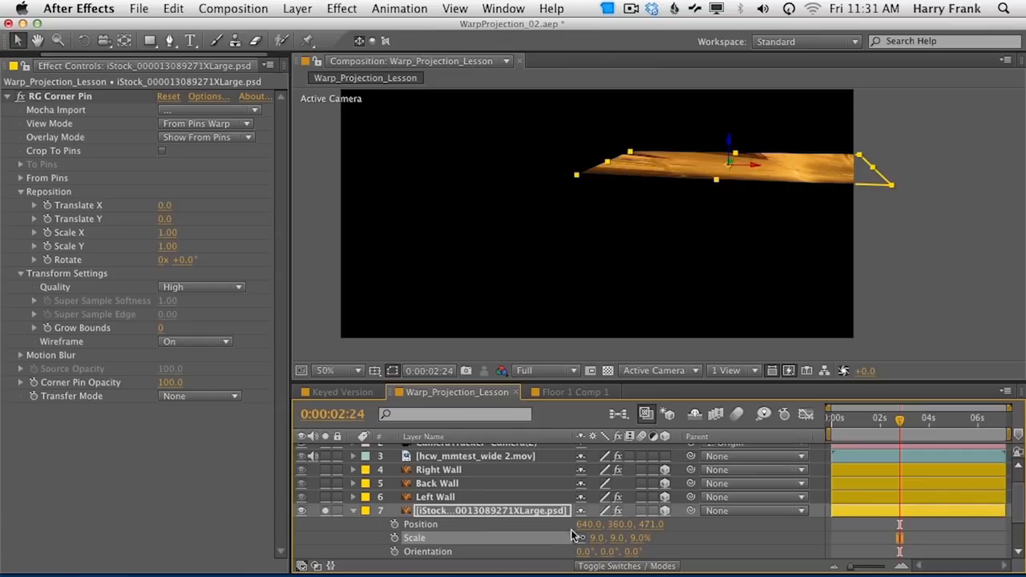
click(580, 538)
drag(617, 538, 680, 276)
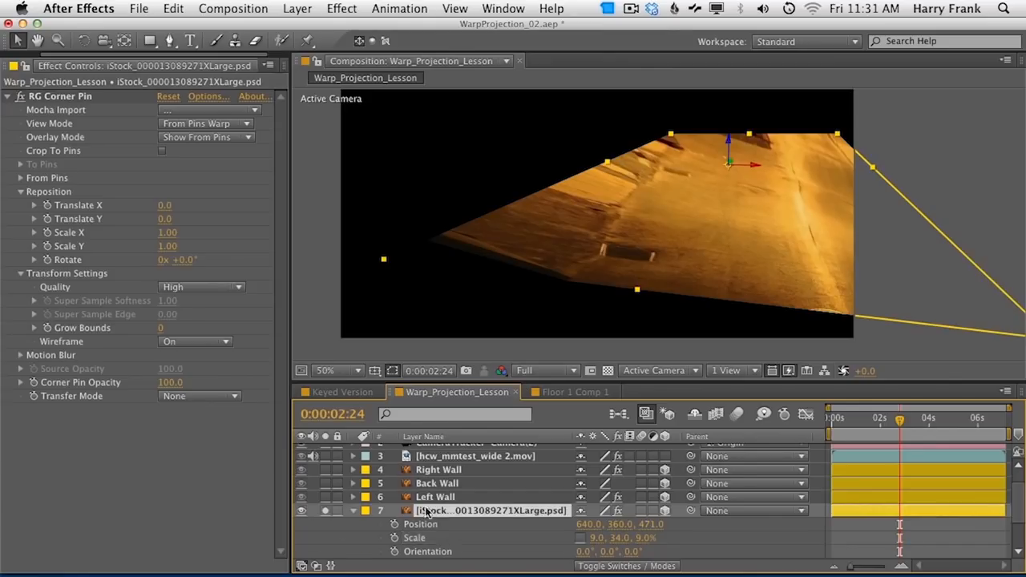
Step: Turn off solo for the floor layer and shift it slightly along its X axis to line up with the alley
click(353, 510)
click(324, 532)
drag(760, 183, 740, 170)
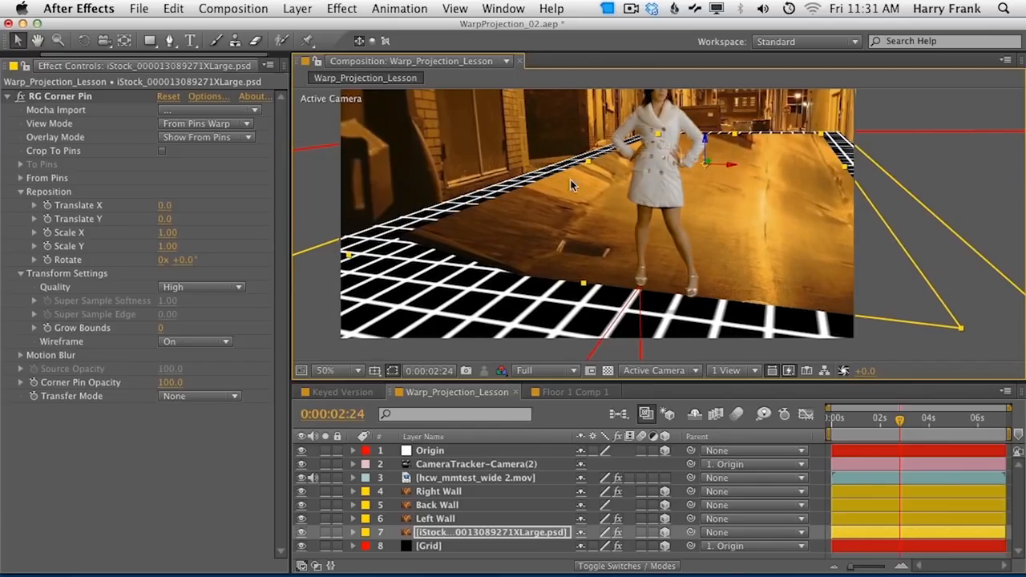
Step: Set the floor layer's scale to 12% on X and 40% on Y
key(s)
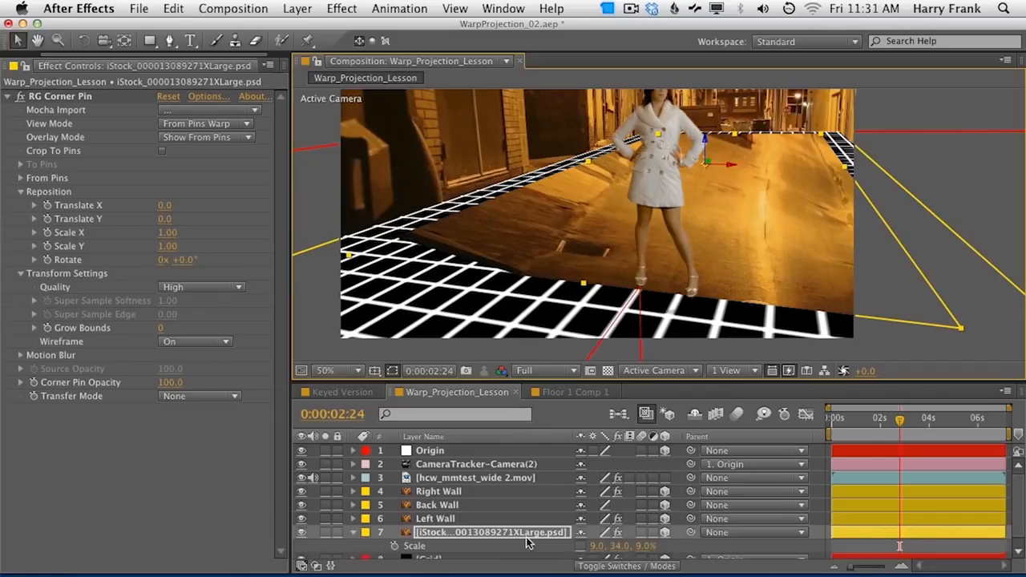
click(602, 538)
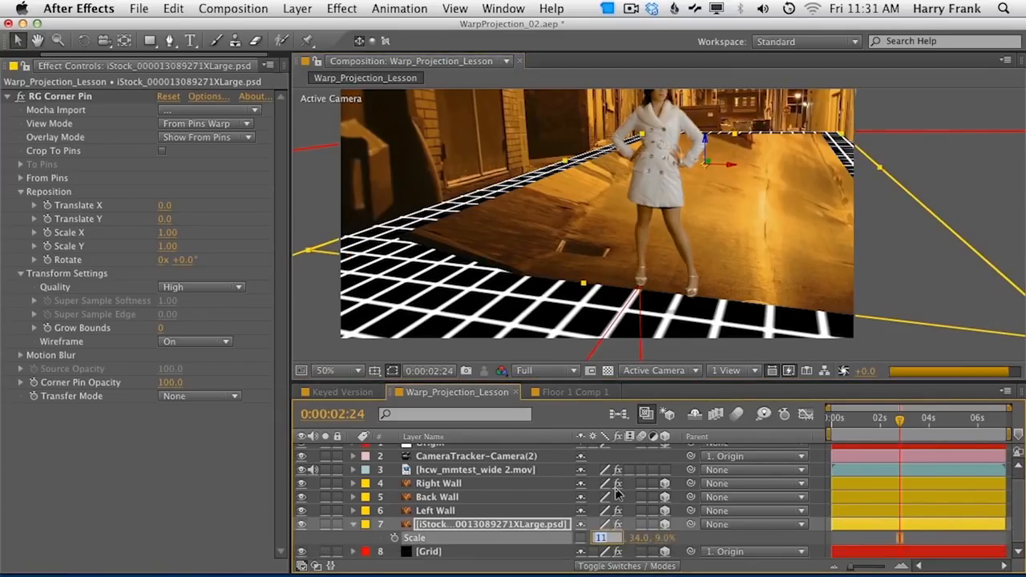
text(12)
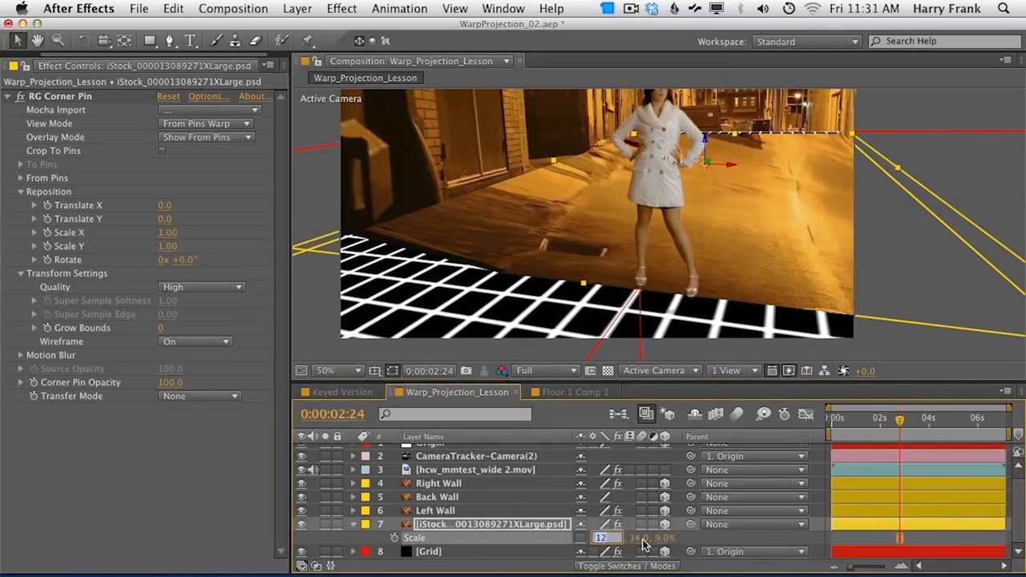
key(Tab)
key(Tab)
key(Up)
key(Up)
key(Up)
key(Up)
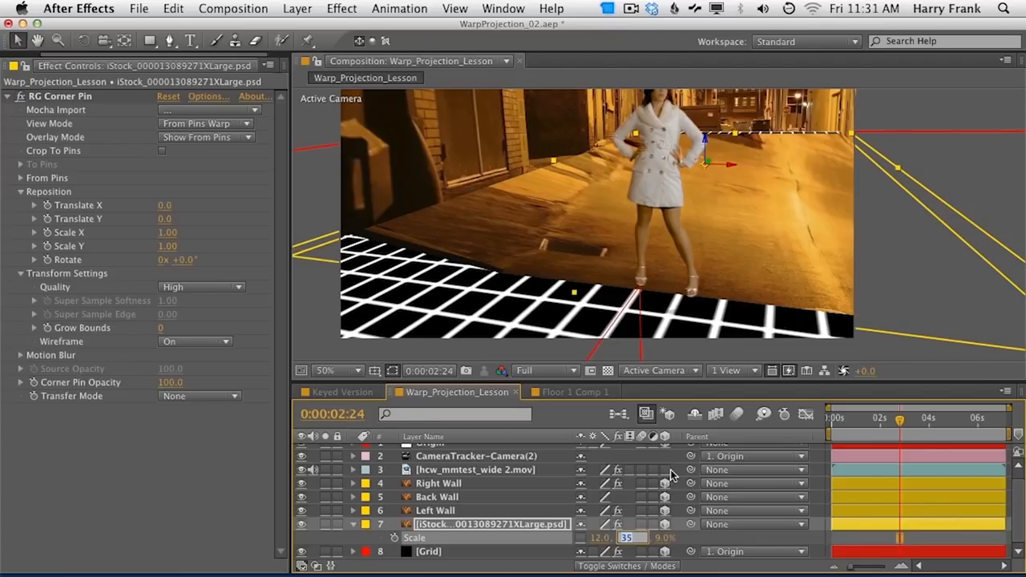
key(Up)
key(Up)
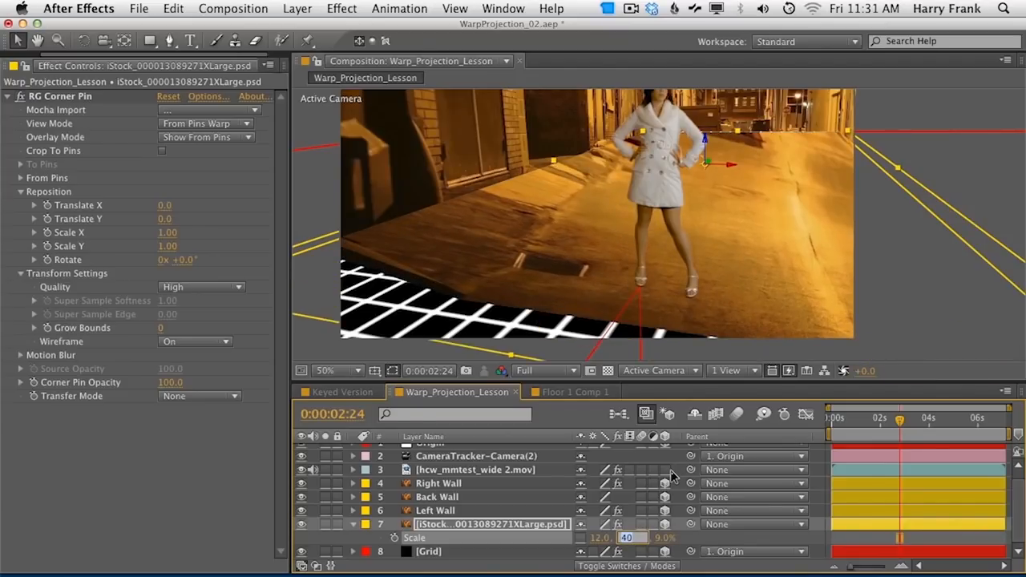
key(Return)
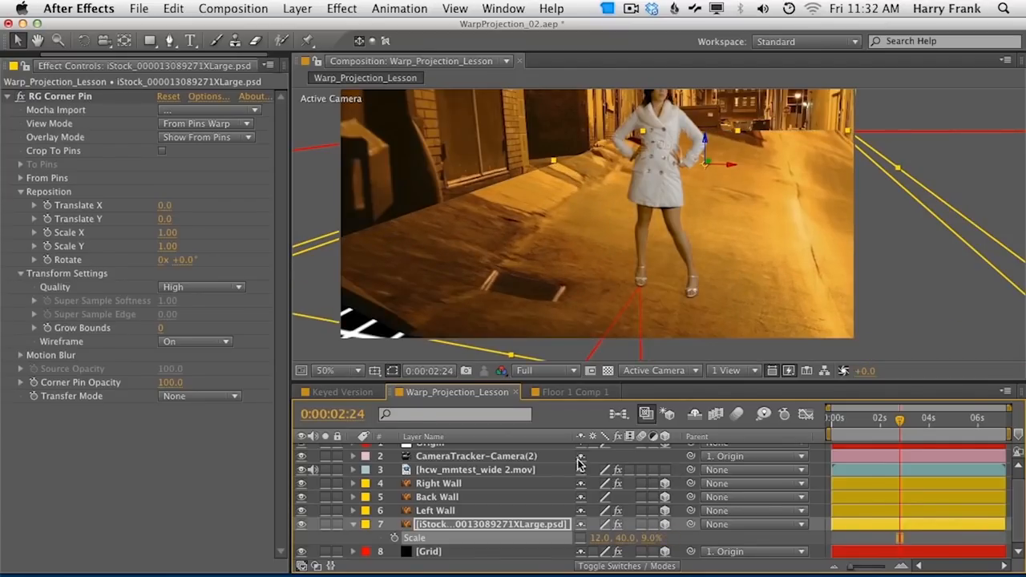
Step: Push the floor layer back toward the far end of the alley and set its Y scale to 38%
drag(623, 538, 613, 537)
drag(708, 165, 788, 116)
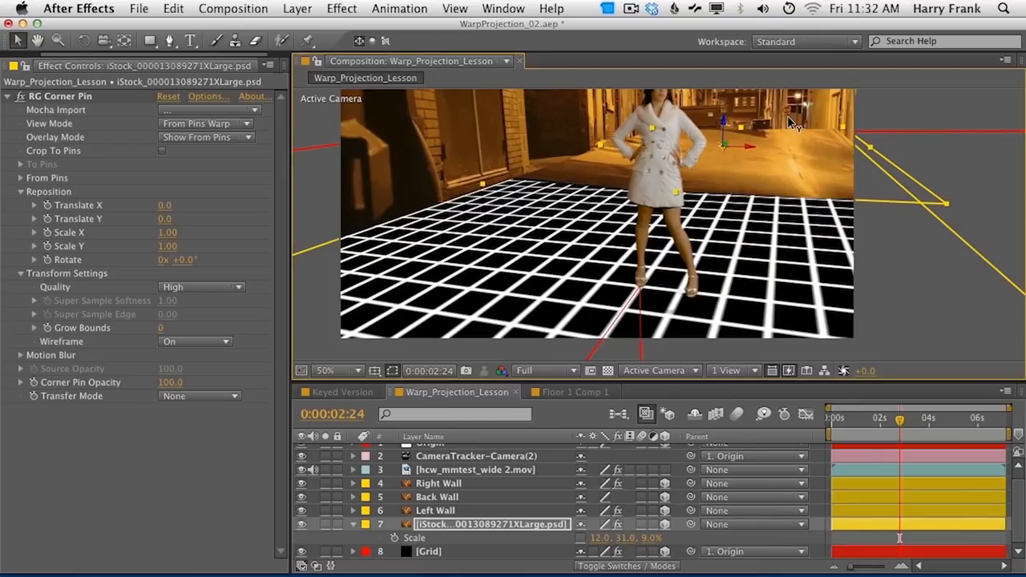
click(623, 538)
key(Up)
key(Up)
key(Up)
key(Up)
key(Up)
key(Up)
key(Up)
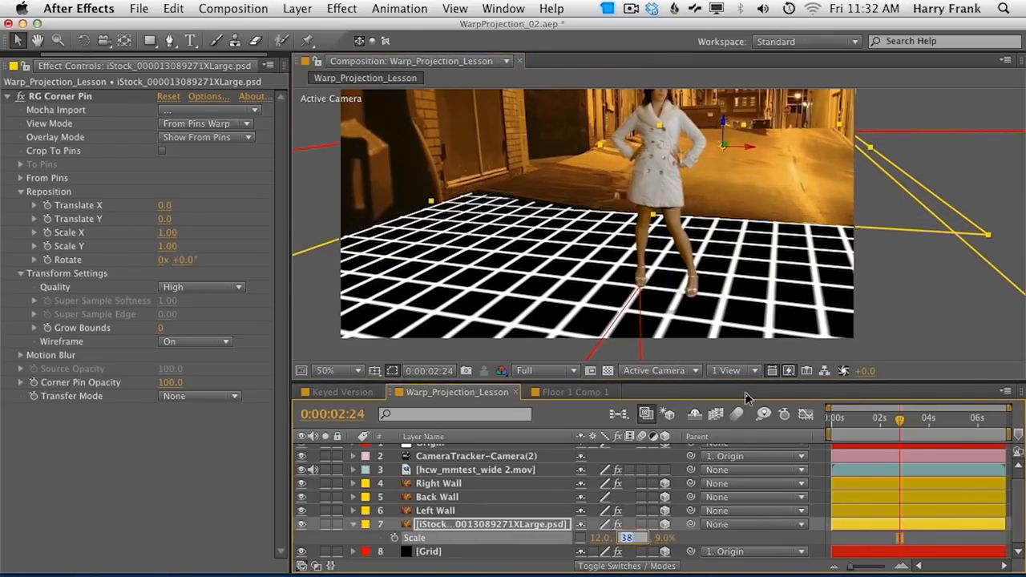
drag(725, 141, 744, 127)
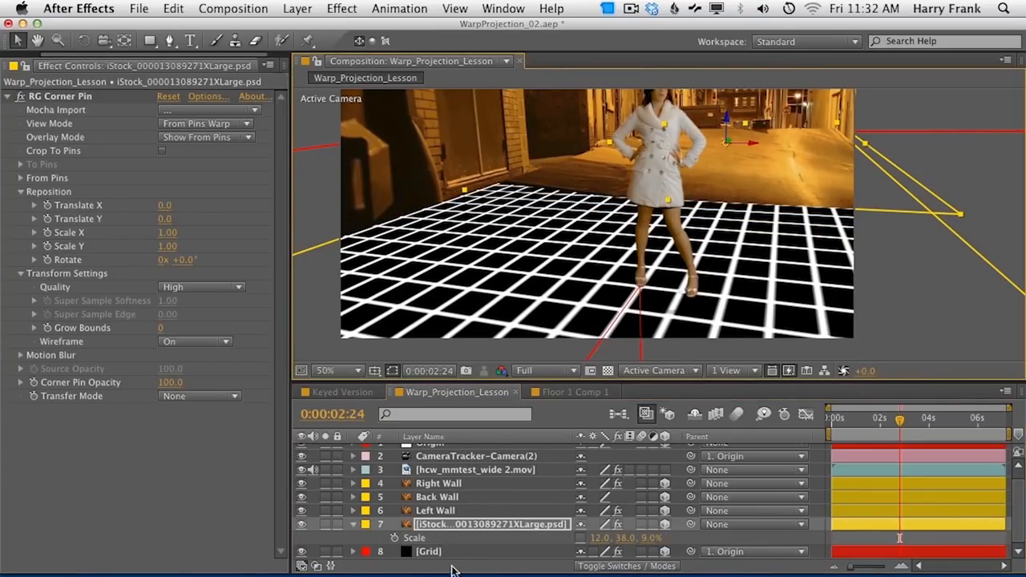
Step: Move the current time to 0:00:02:18 and rename the alley image floor layer as "Road - Rear"
drag(857, 422, 895, 422)
key(s)
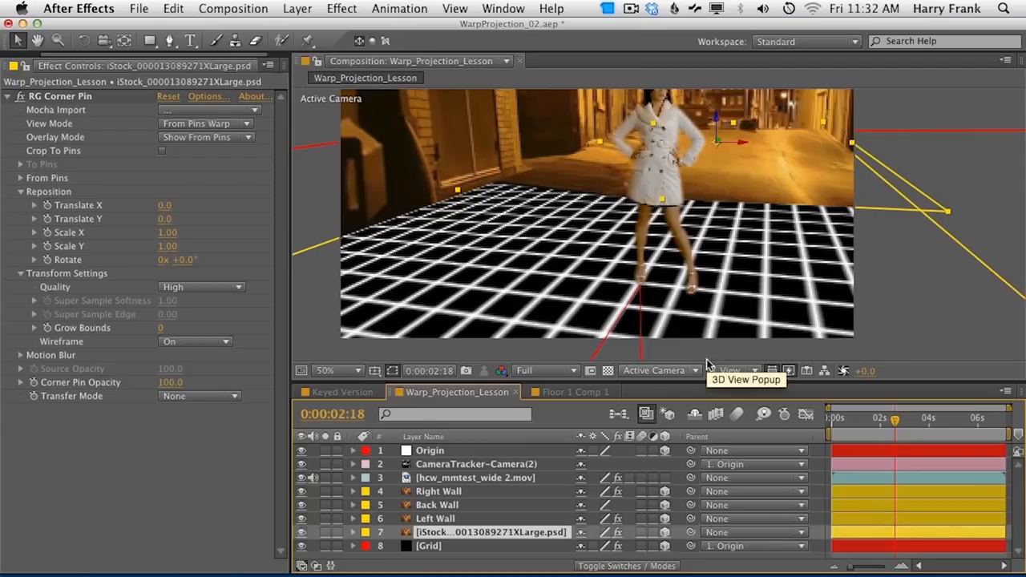
key(Return)
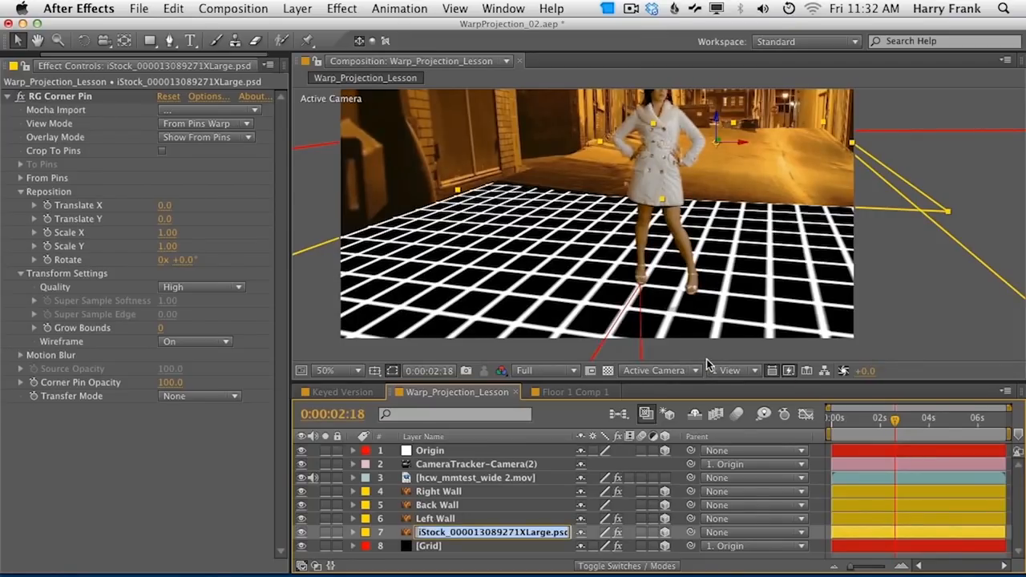
text(Road - R)
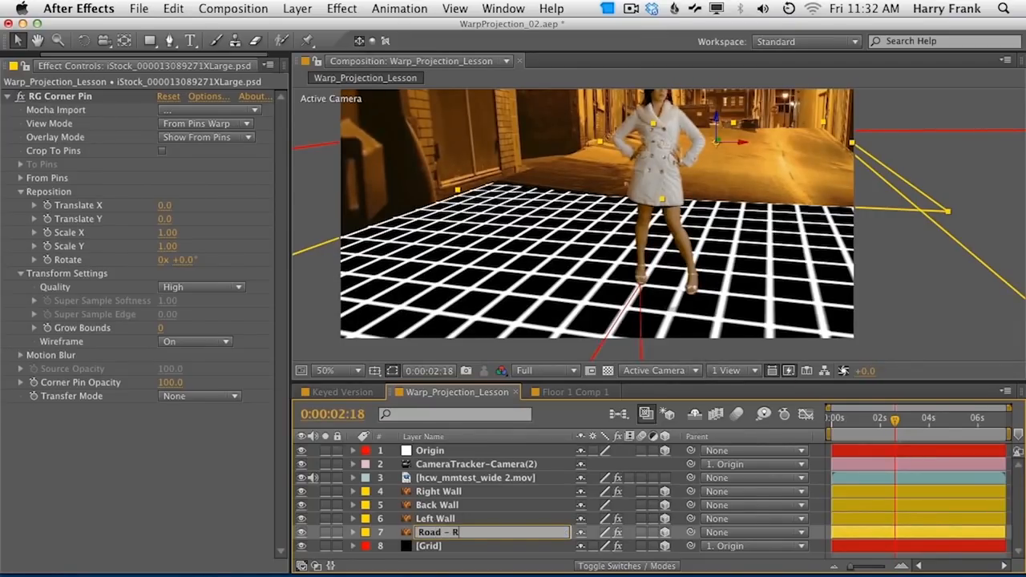
text(d – Rear)
key(Return)
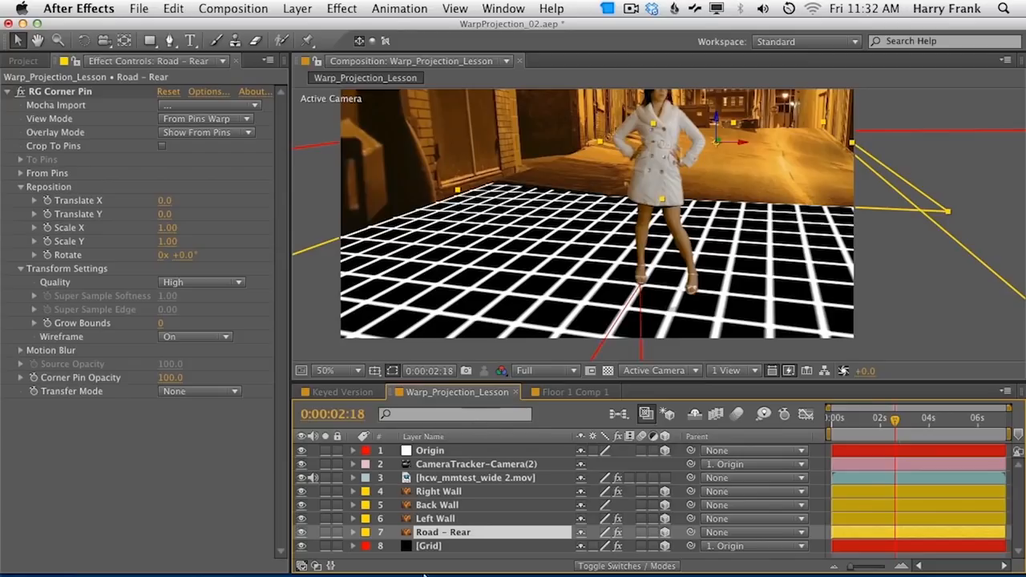
Step: Duplicate the Road - Rear layer and rename the copy as "Road - Front"
key(super+d)
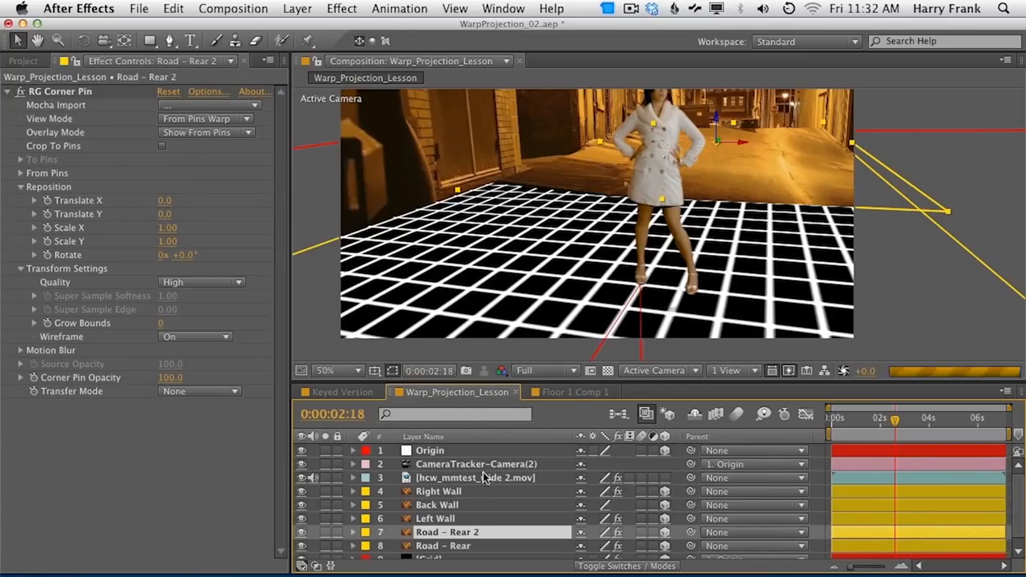
key(Return)
key(Right)
key(BackSpace)
key(BackSpace)
key(BackSpace)
key(BackSpace)
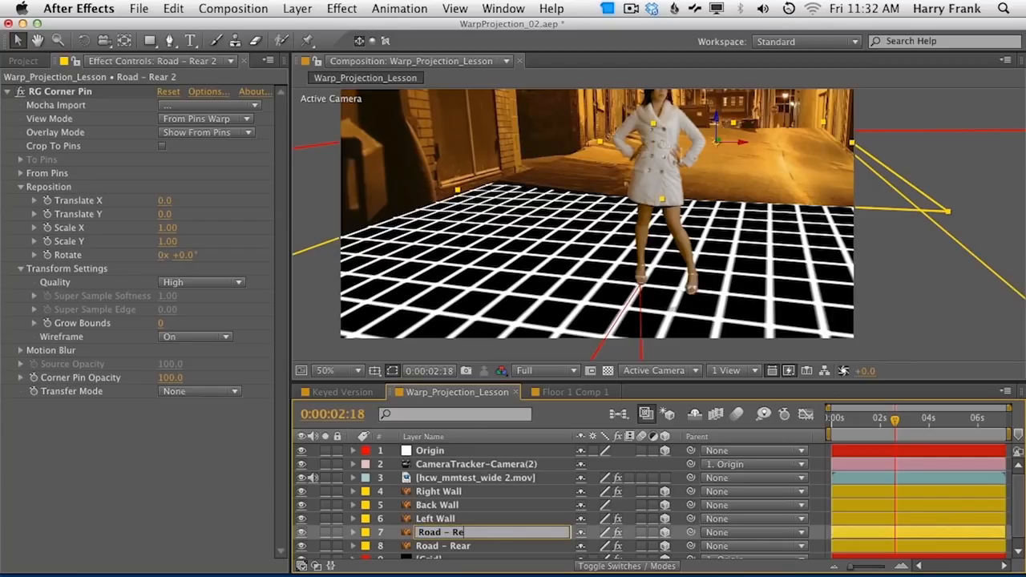
text(Front)
key(Return)
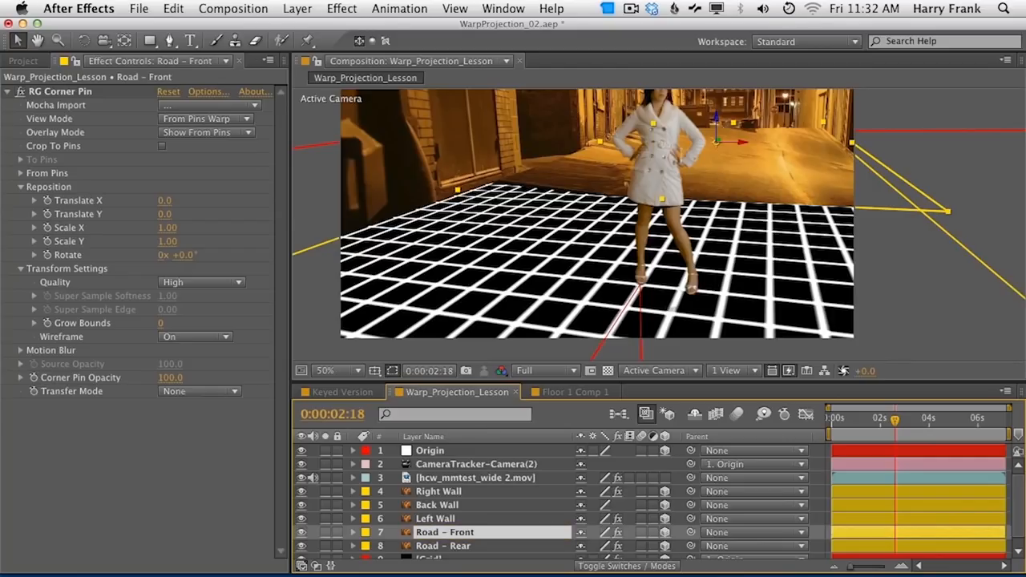
Step: Delete the RG Corner Pin effect from the Road - Front layer
click(433, 546)
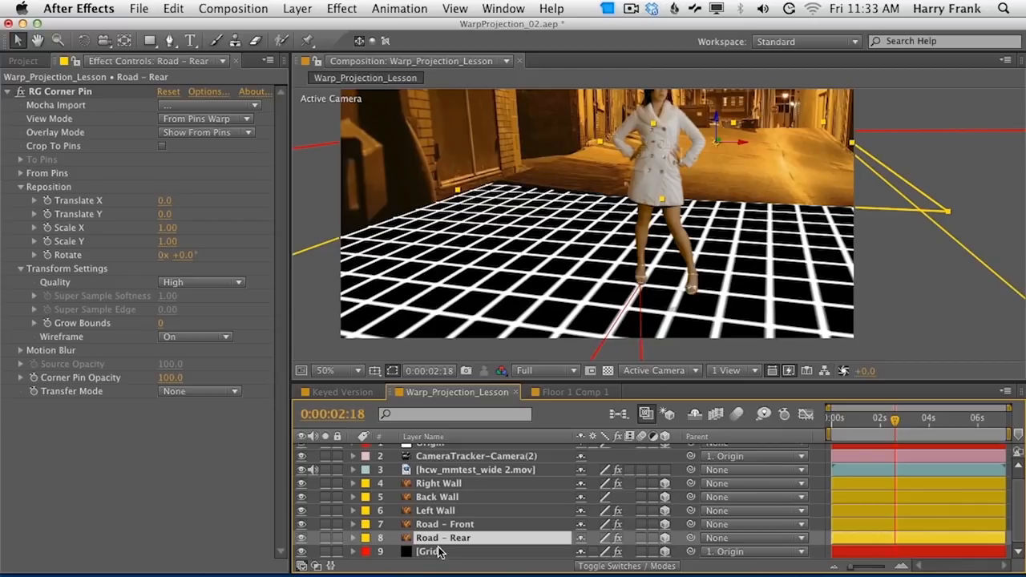
click(457, 524)
key(e)
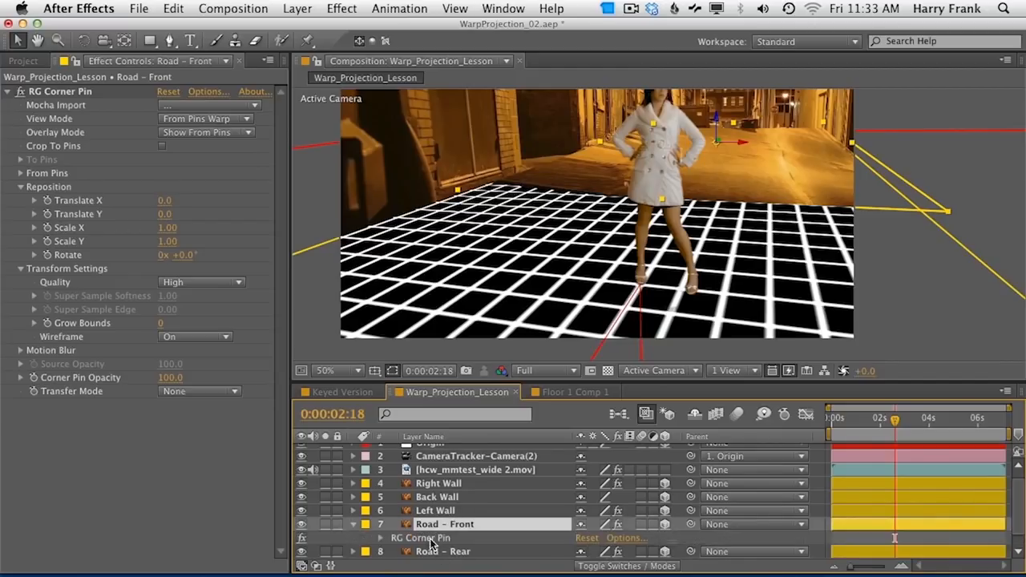
click(461, 538)
key(Delete)
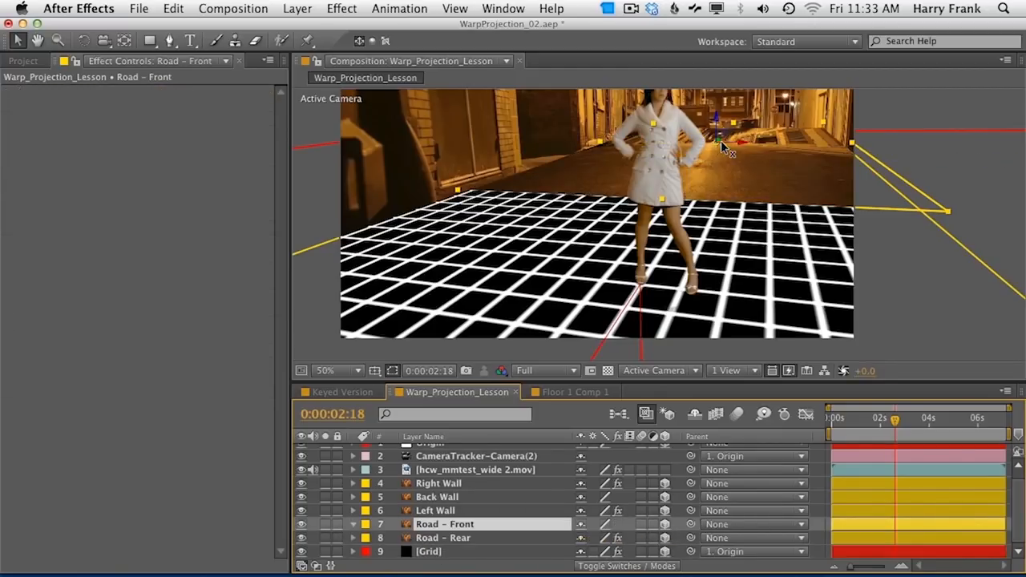
Step: Move the Road - Front layer forward to cover the ground under the woman's feet and set its Y scale to 37%
drag(654, 282, 641, 321)
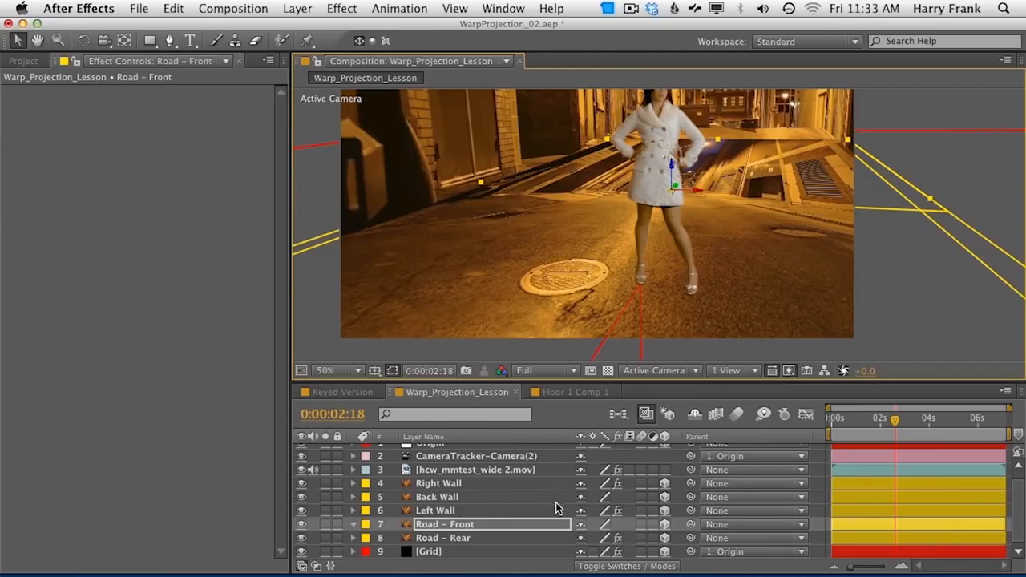
key(s)
drag(631, 538, 627, 538)
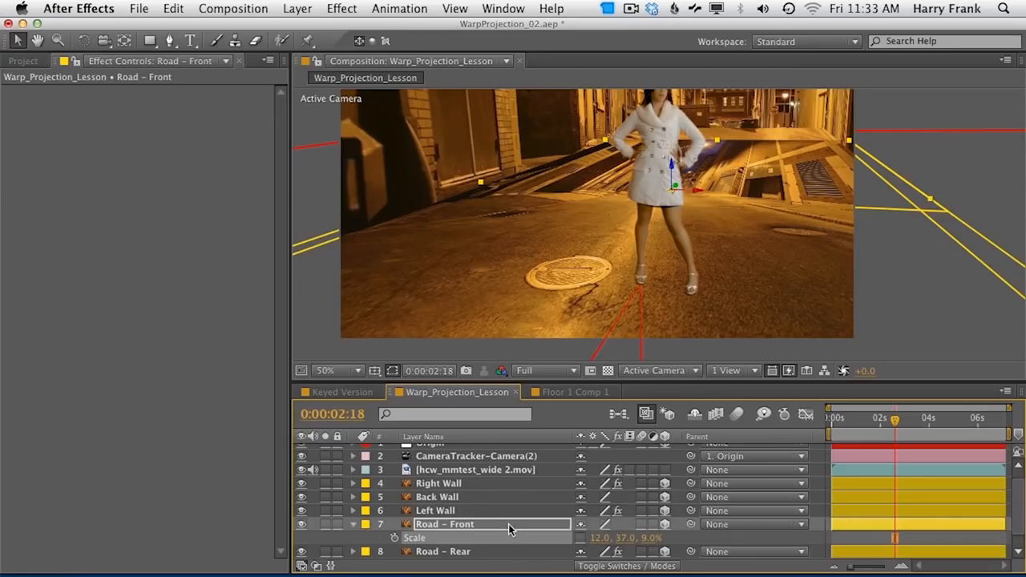
Step: Shift the Road - Front layer sideways to bring the manhole cover under the woman's feet and set its scale to 14% X and 40% Y
key(p)
drag(600, 539, 641, 539)
key(s)
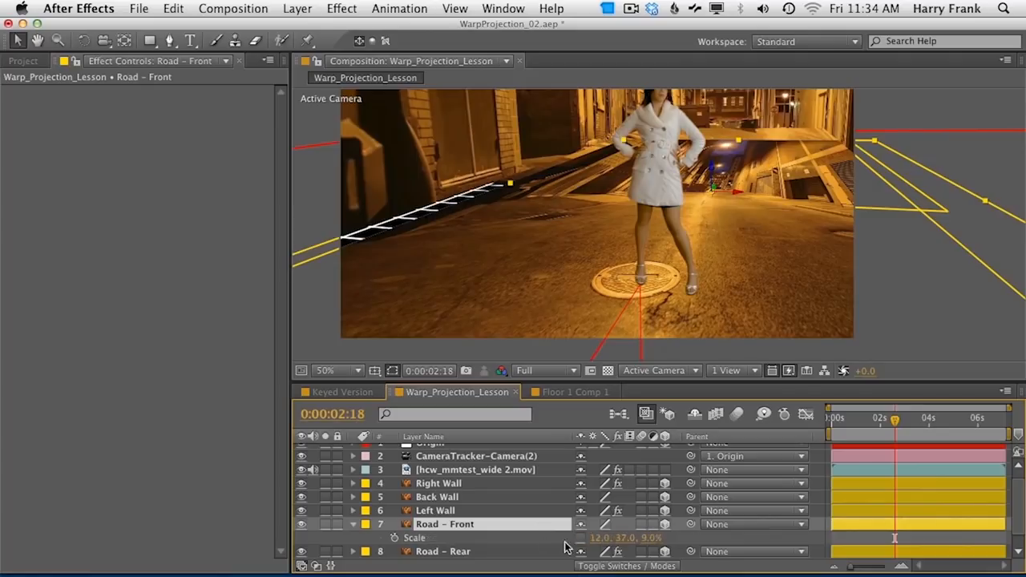
click(600, 538)
text(14)
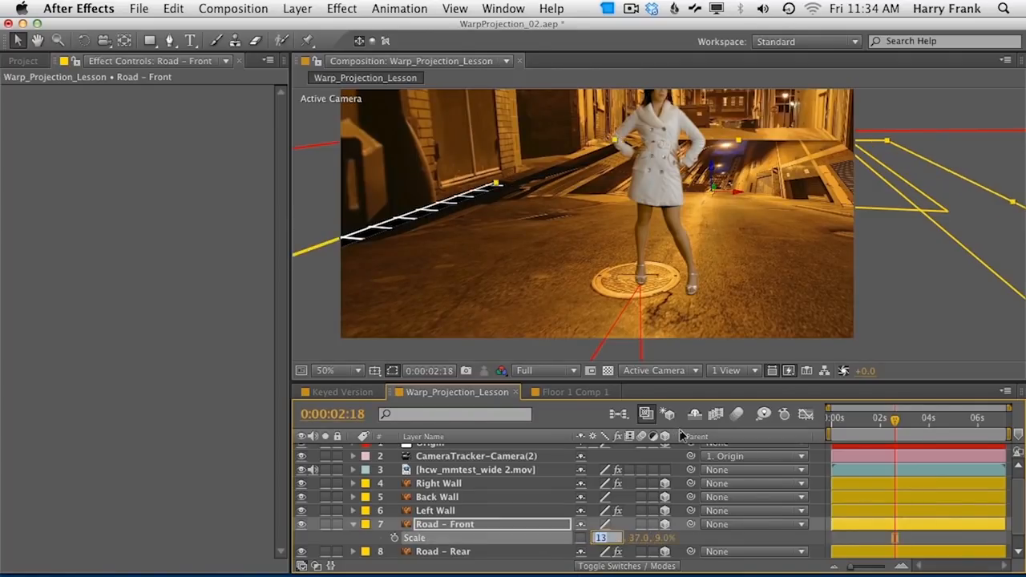
key(Tab)
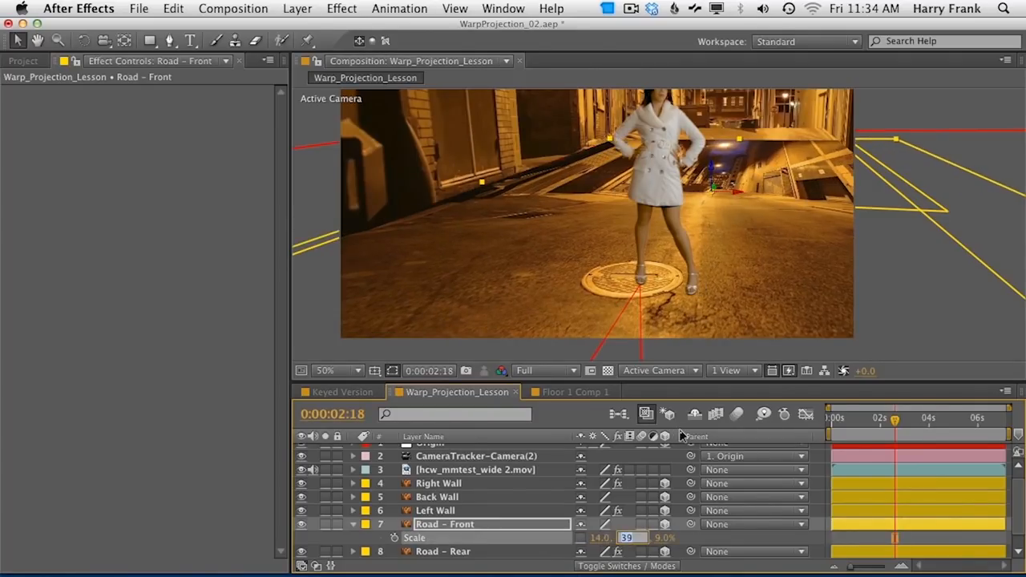
text(40)
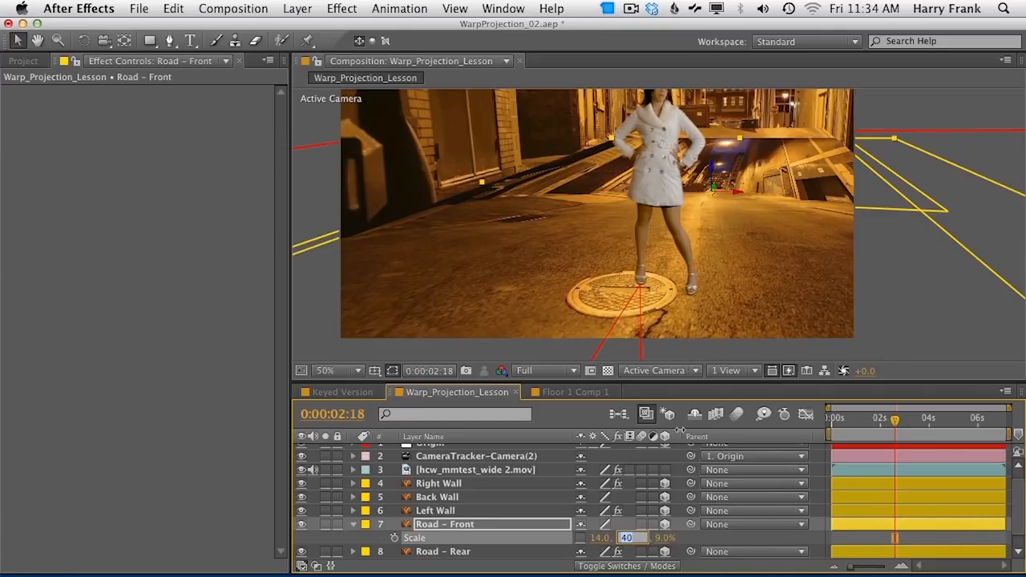
key(Return)
Step: Mask the Road - Front layer with a rectangle around the foreground ground and feather it vertically by about 89 pixels
key(q)
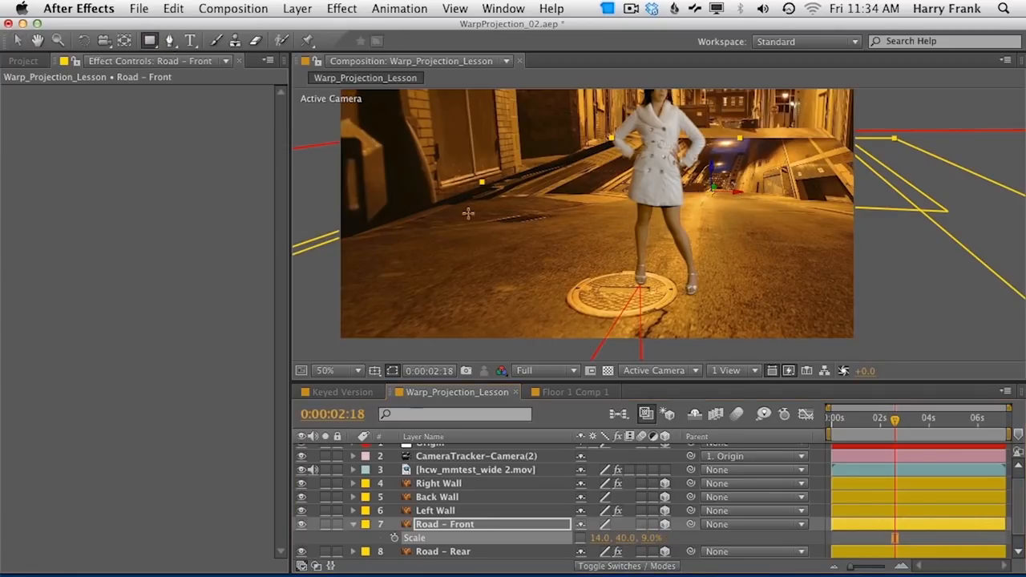
drag(440, 176, 882, 190)
key(v)
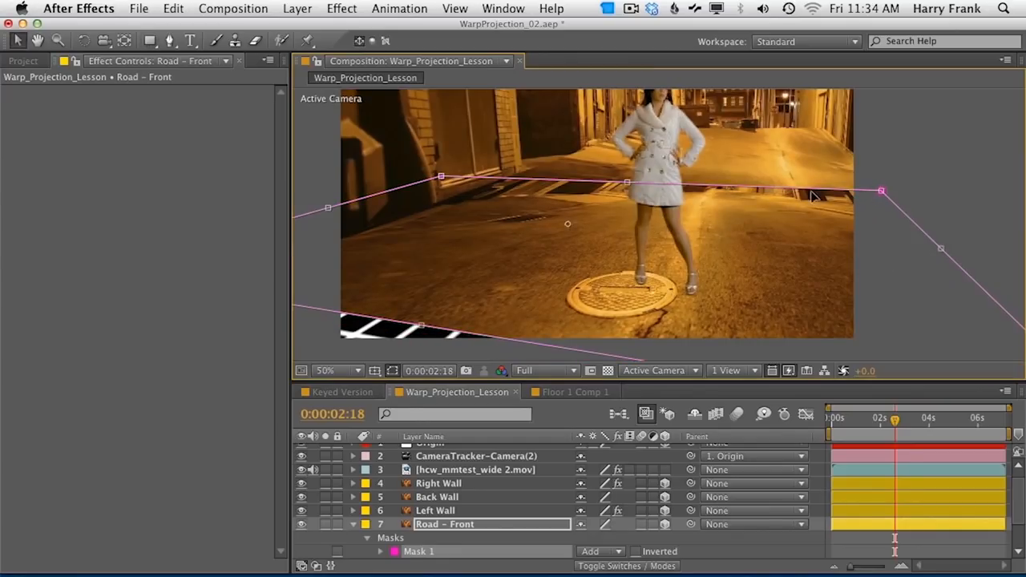
drag(685, 222, 651, 305)
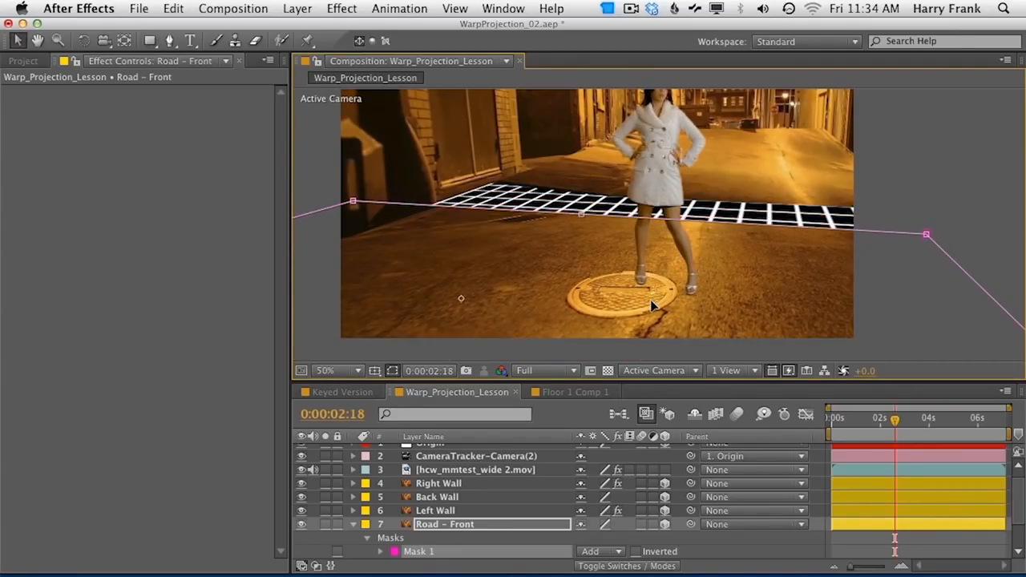
key(f)
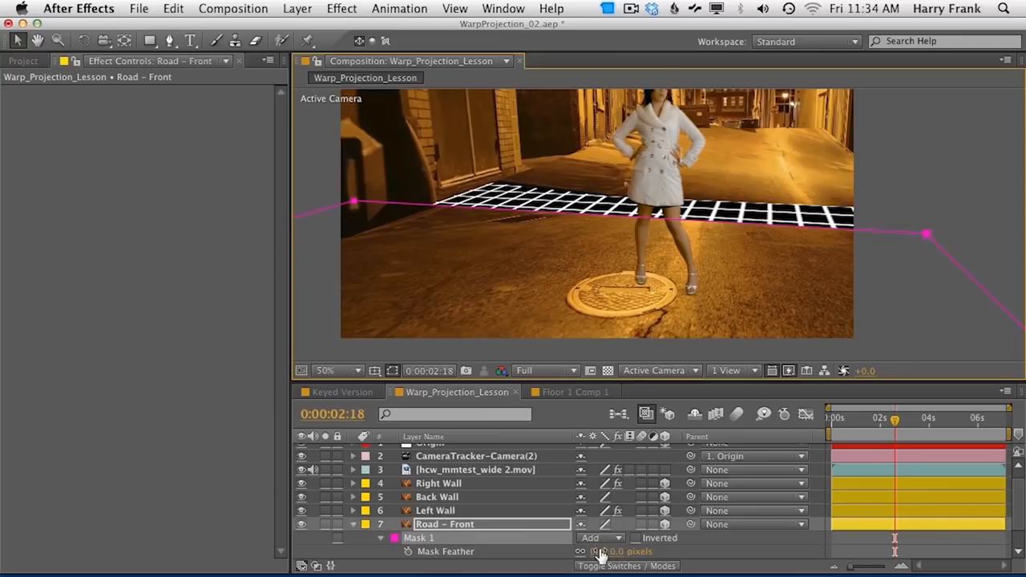
drag(619, 559, 661, 552)
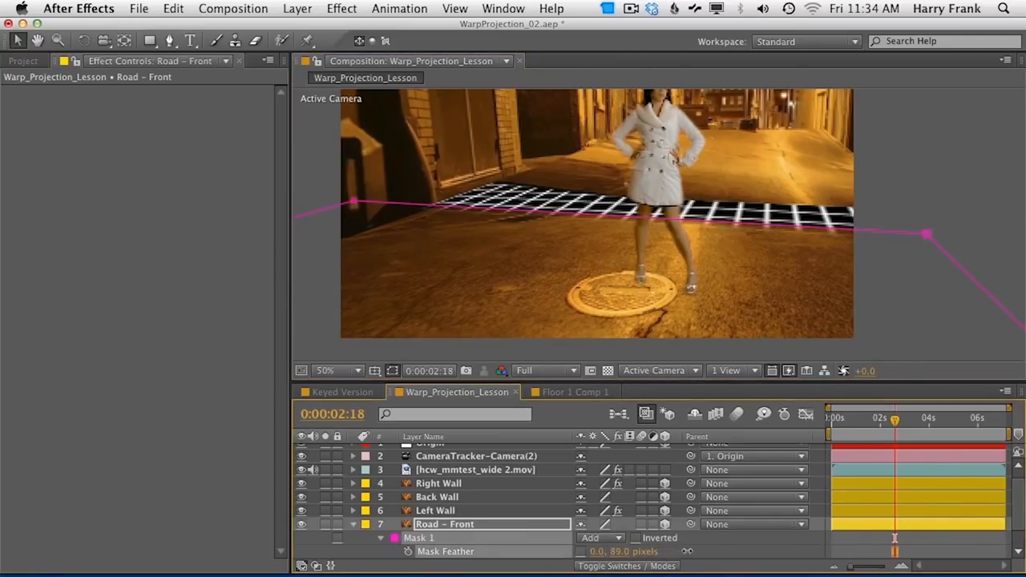
click(488, 524)
key(f)
Step: Move the Road - Rear layer forward to meet the front road, at position 584.3, 360.0, 559.9, and set its Y scale to 32%
click(469, 539)
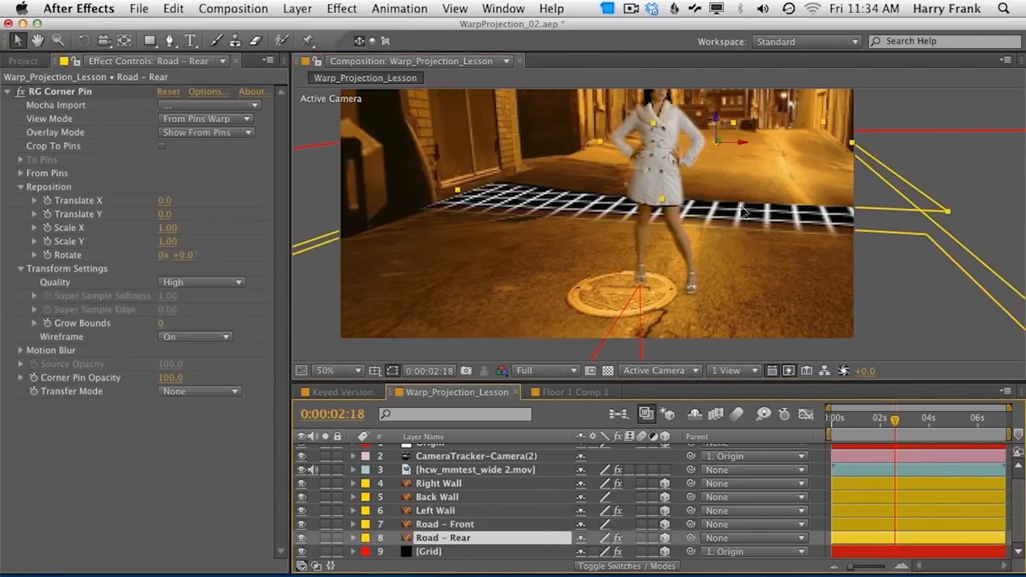
drag(736, 162, 709, 186)
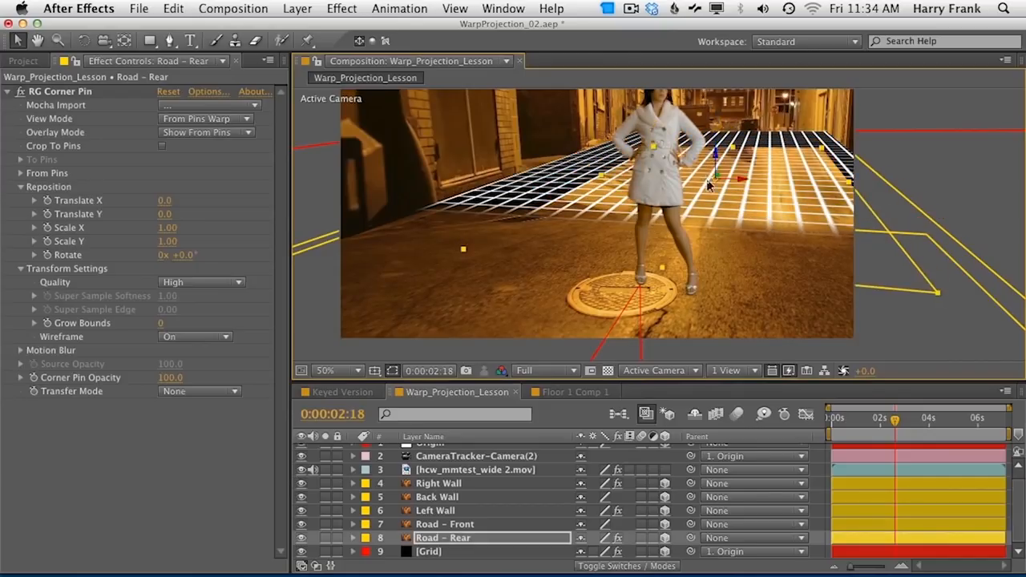
key(p)
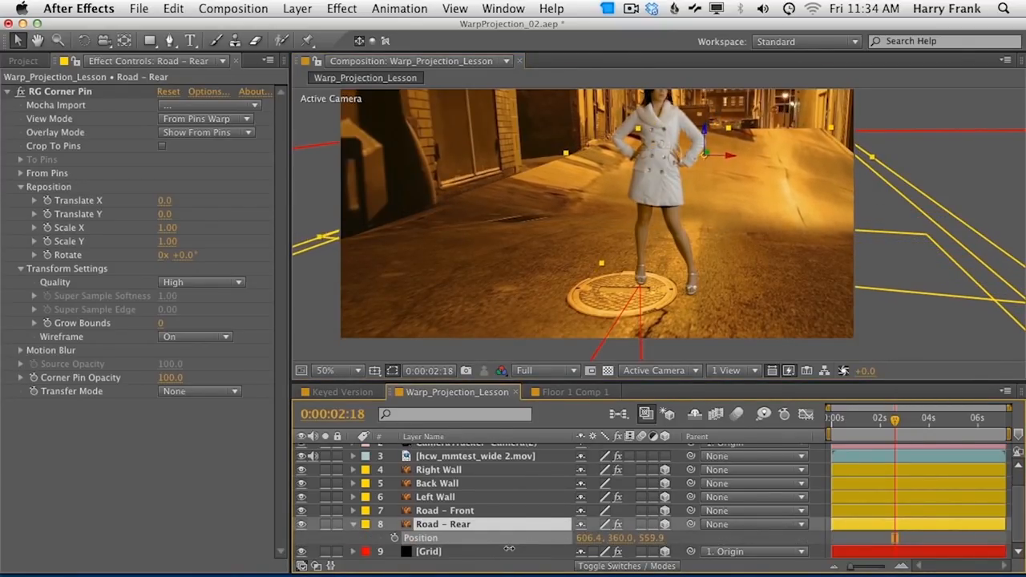
key(Return)
drag(730, 156, 696, 154)
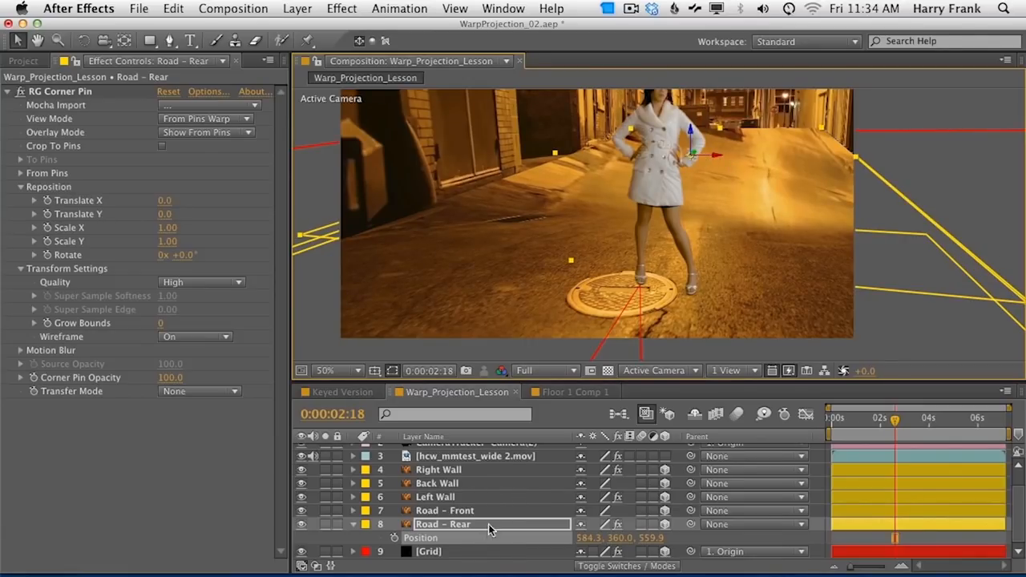
key(s)
drag(614, 542, 609, 537)
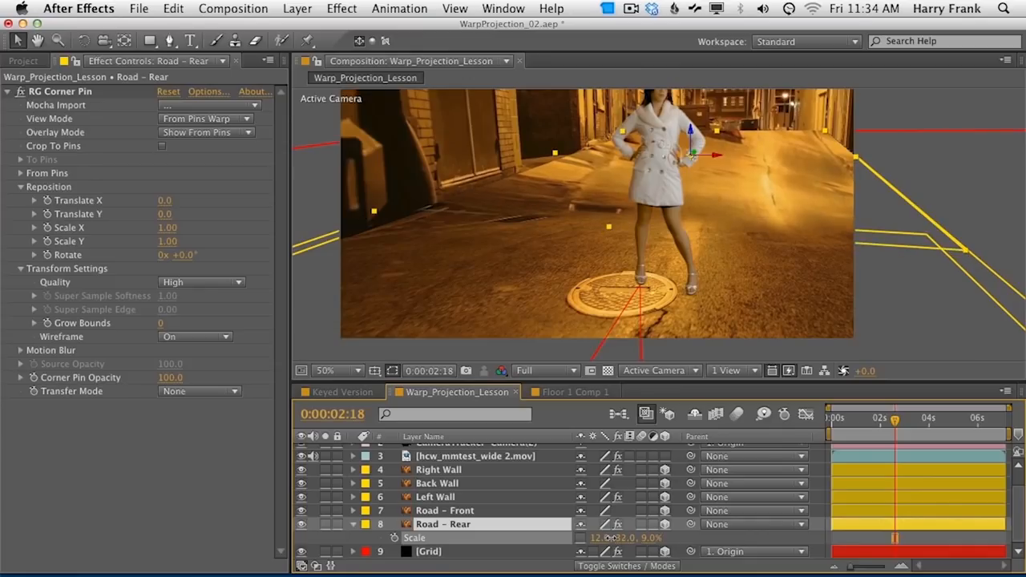
Step: Move the Road - Front layer back along the alley to place the manhole cover directly under the woman's feet
click(459, 512)
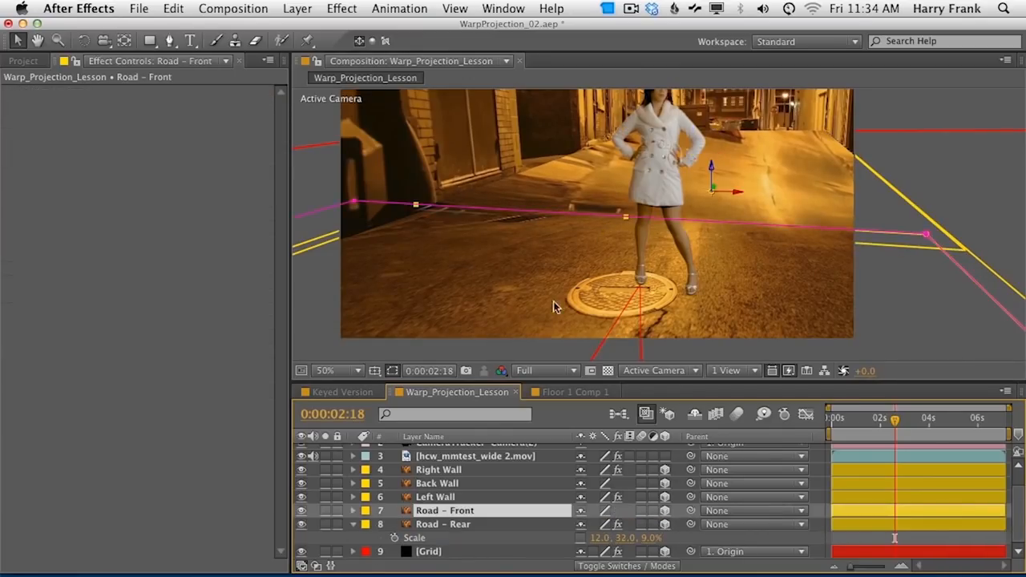
drag(714, 186, 737, 179)
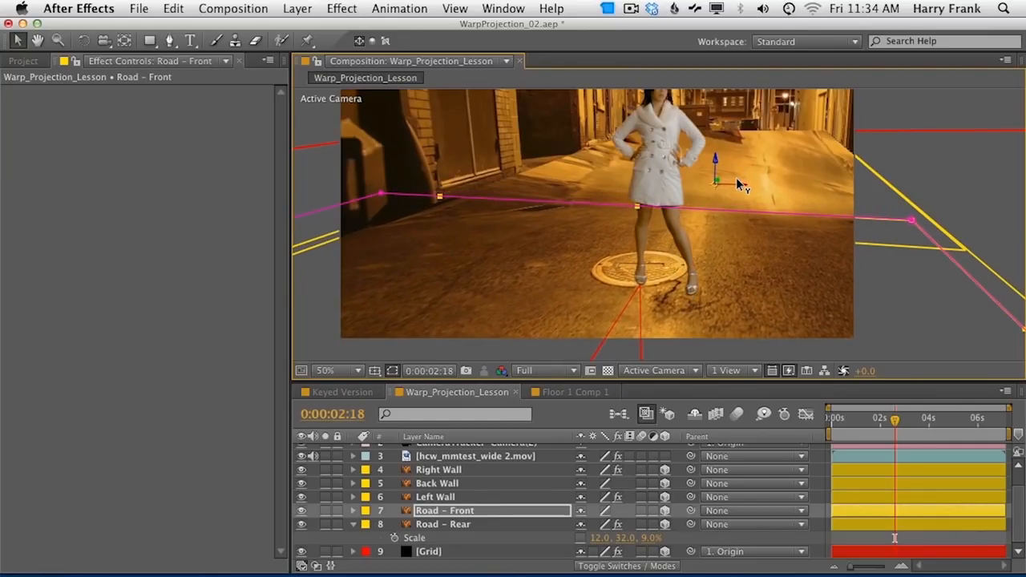
key(comma)
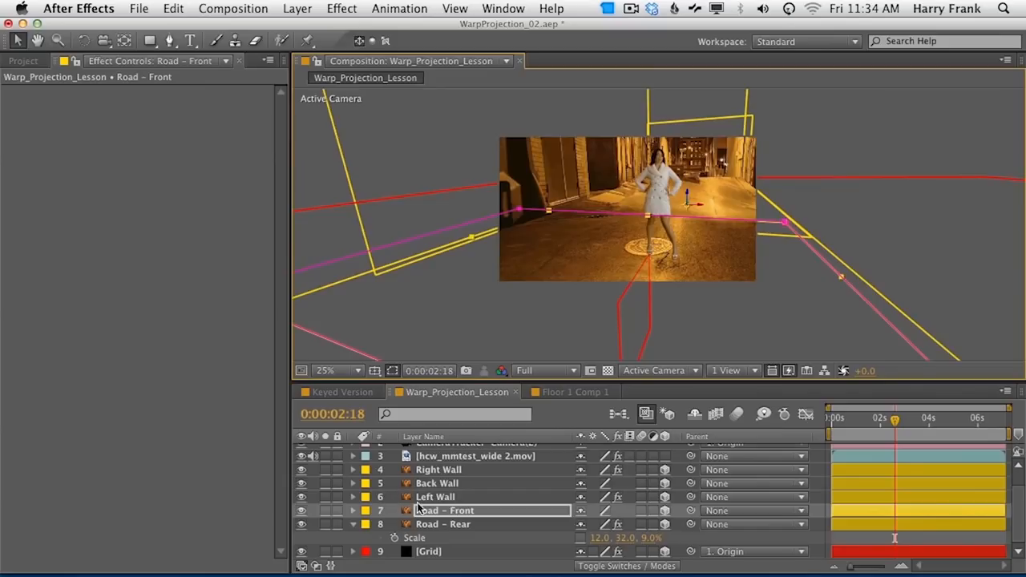
Step: Open the Road - Rear layer in its own viewer and set the RG Corner Pin View Mode to Original
click(454, 524)
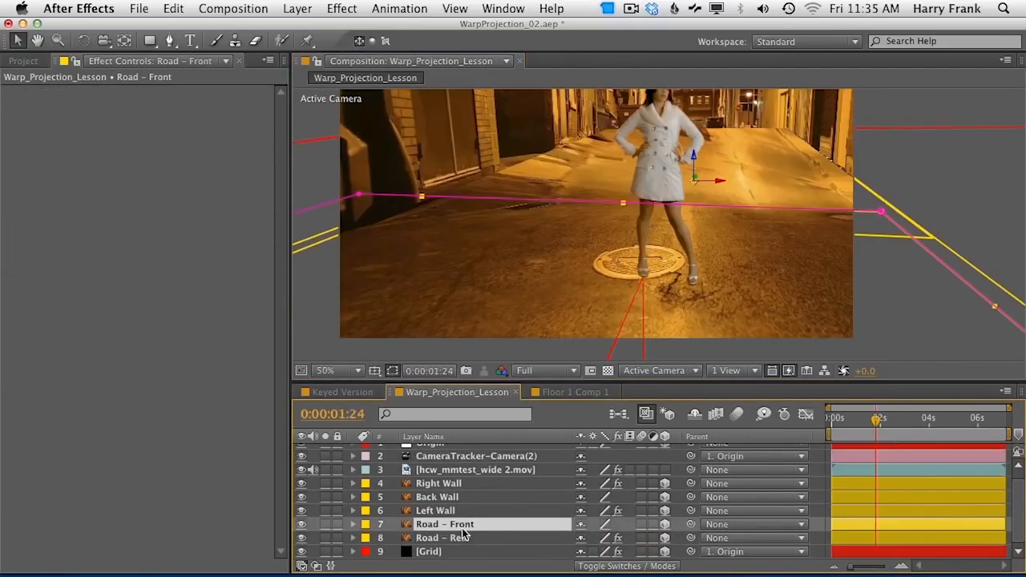
click(469, 539)
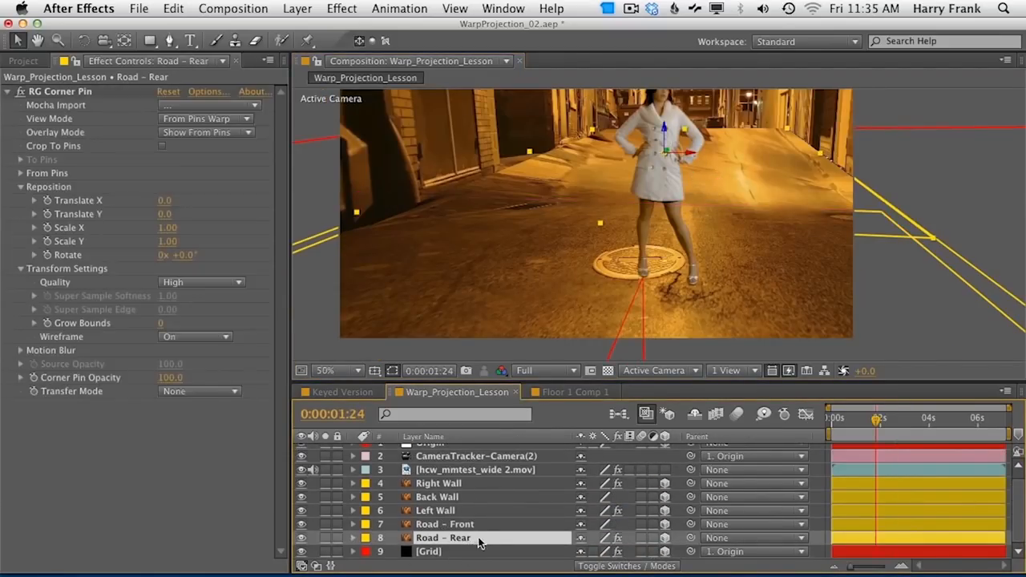
double_click(446, 541)
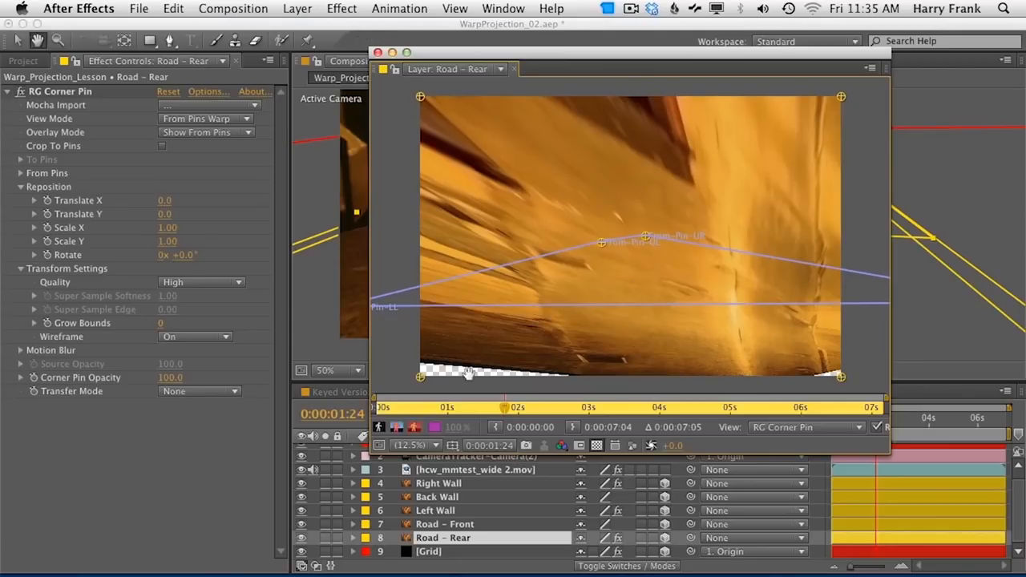
click(183, 107)
click(60, 125)
click(192, 119)
click(194, 137)
click(685, 298)
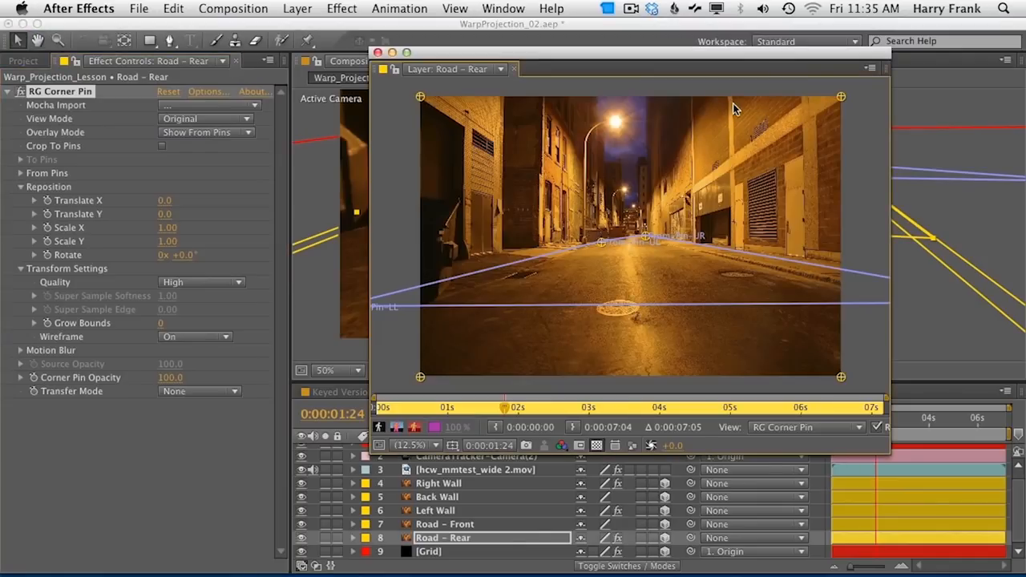
Step: Lower the From-Pin-LL and From-Pin-LR pins to a level line near the photo's bottom edge and set the View Mode to From Pins Warp
key(comma)
drag(486, 279, 463, 294)
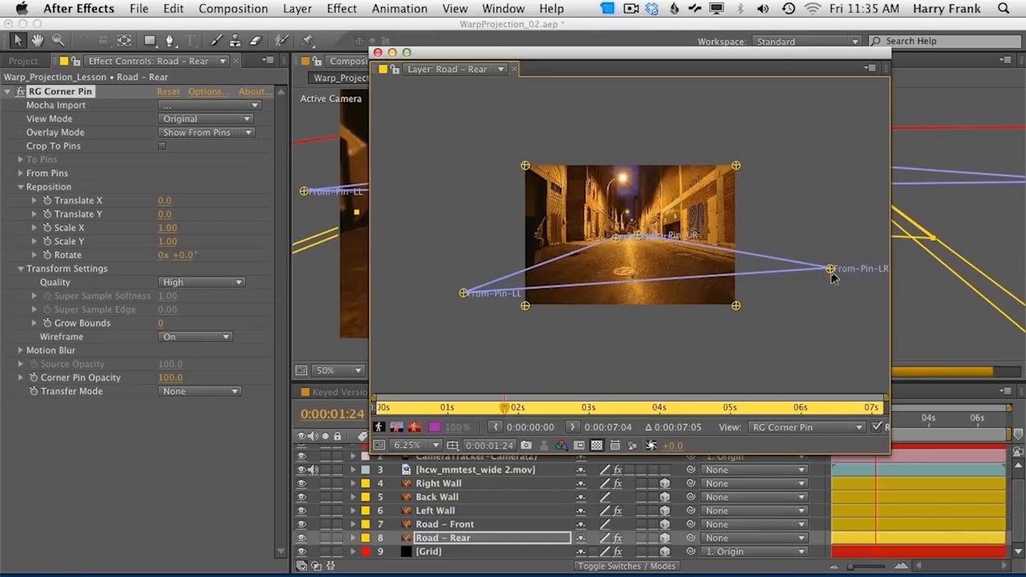
drag(829, 269, 854, 293)
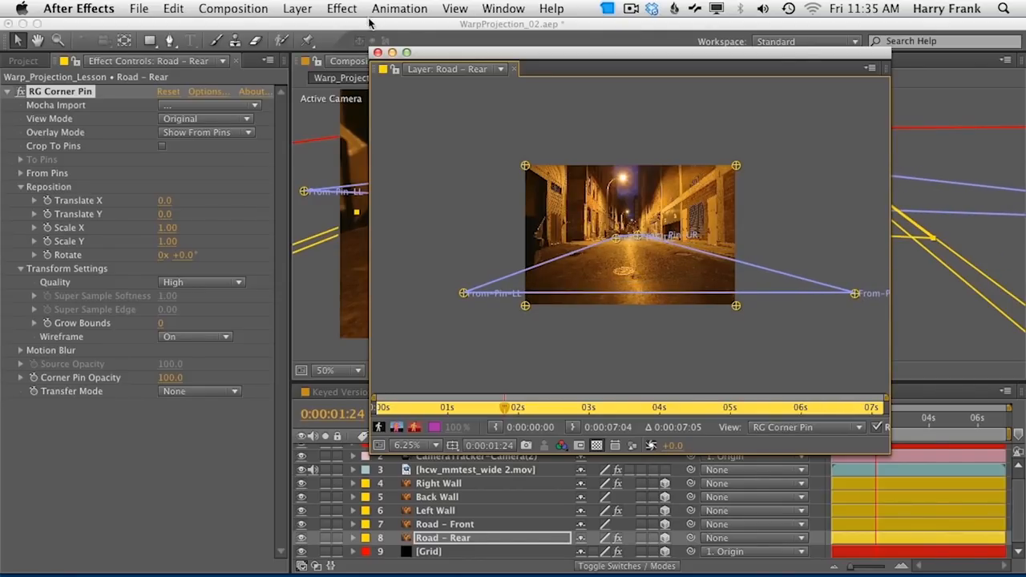
click(379, 52)
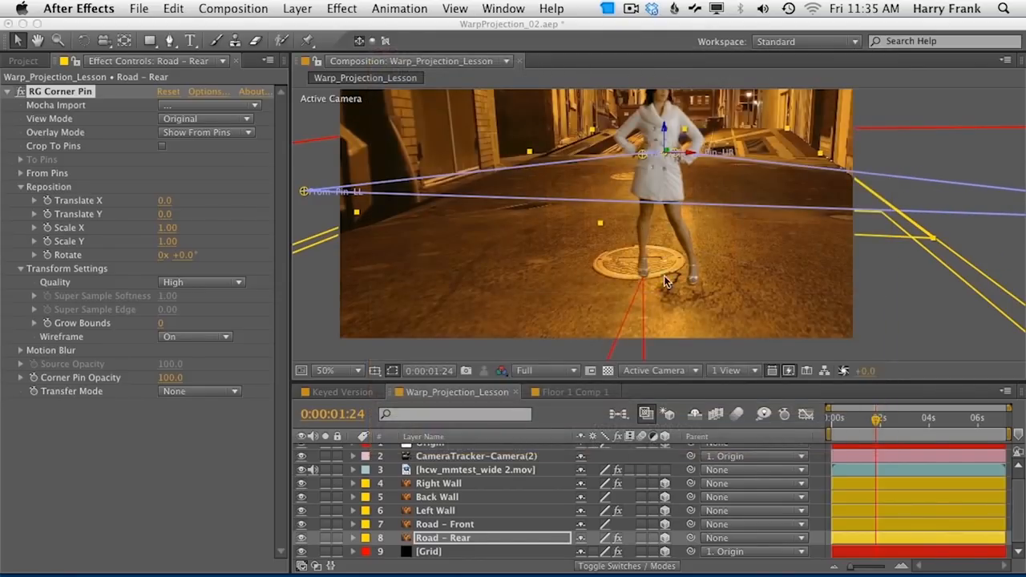
click(186, 120)
click(192, 146)
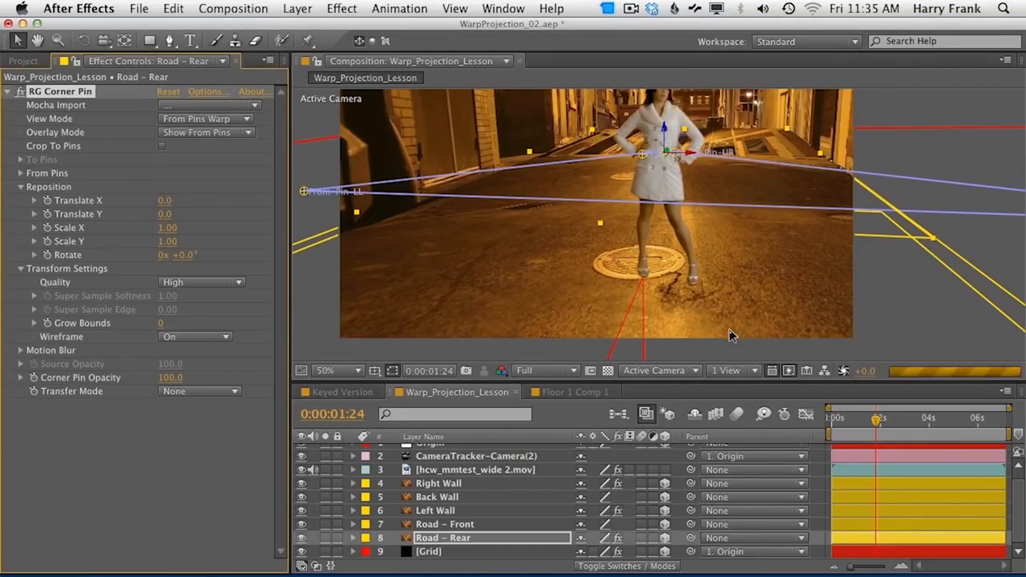
click(687, 327)
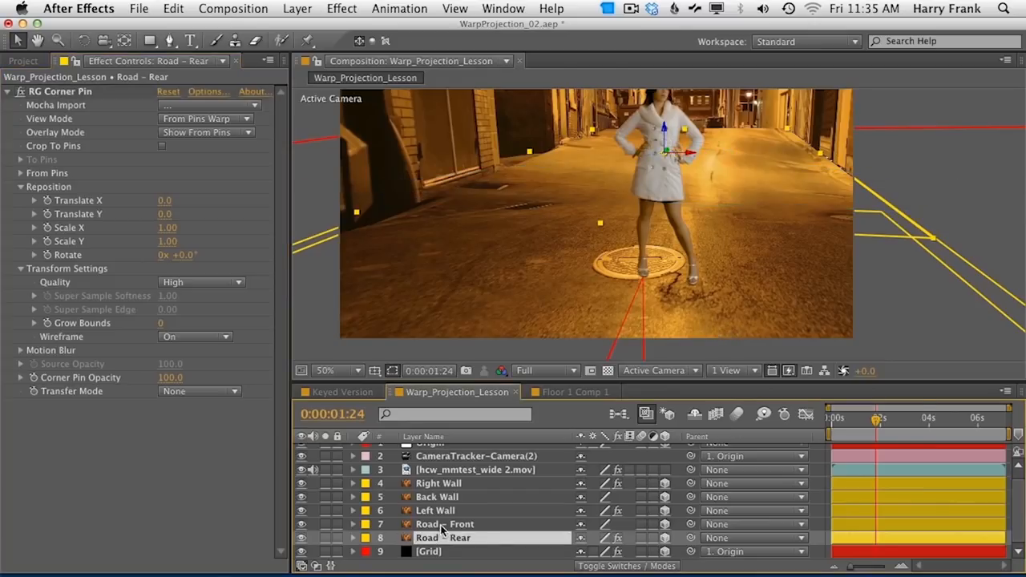
Step: Stretch and reposition the Road - Front layer to 650.4, 360.0, 387.3 with the manhole under the woman, and push its mask's rear edge back
click(946, 169)
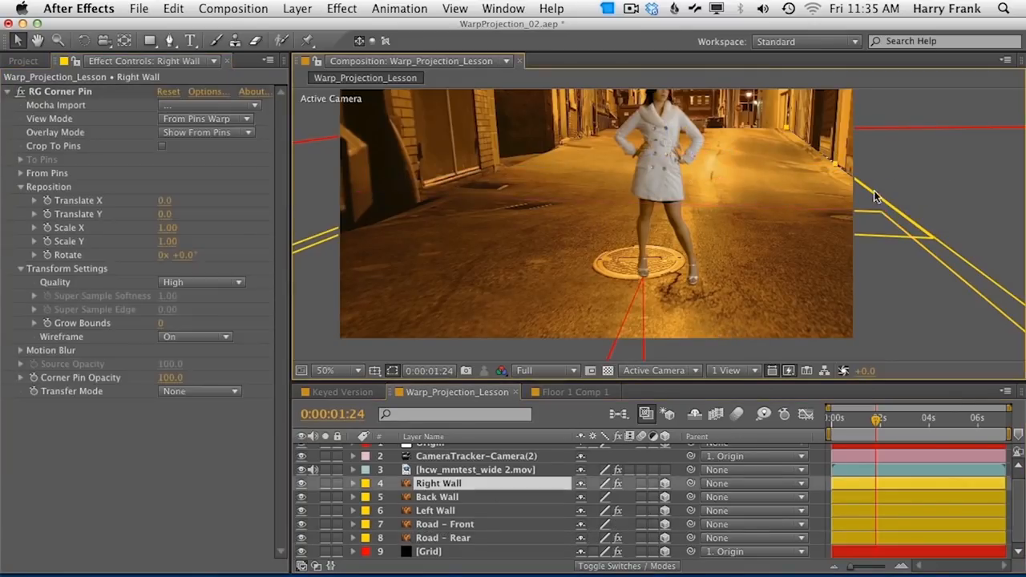
click(459, 527)
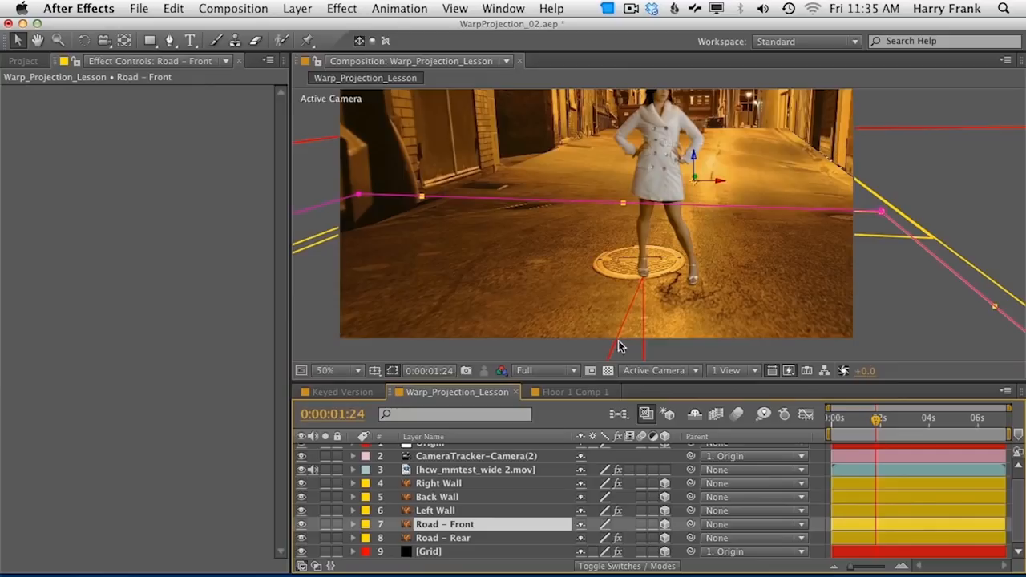
drag(694, 180, 718, 150)
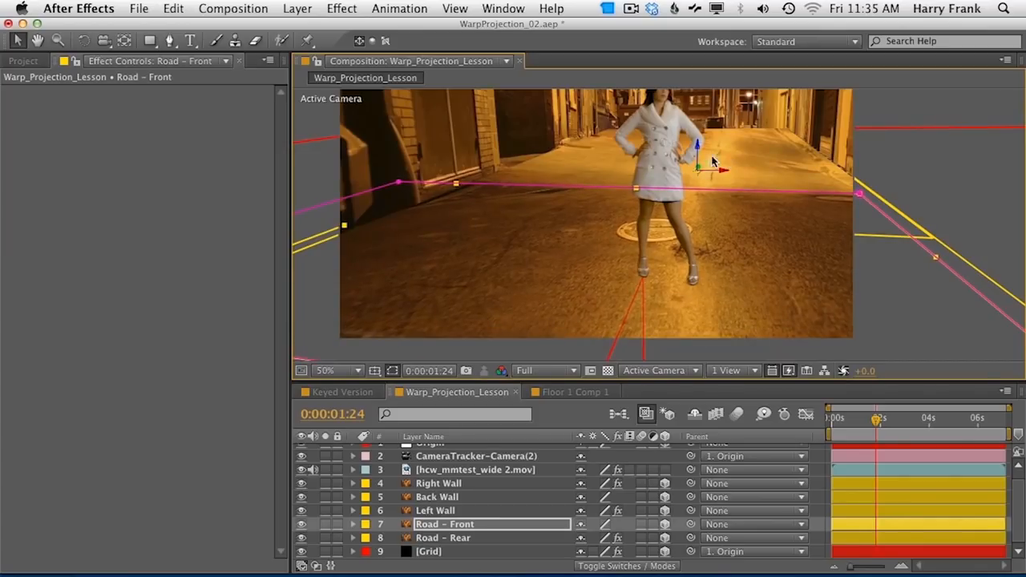
key(s)
drag(625, 538, 652, 536)
key(p)
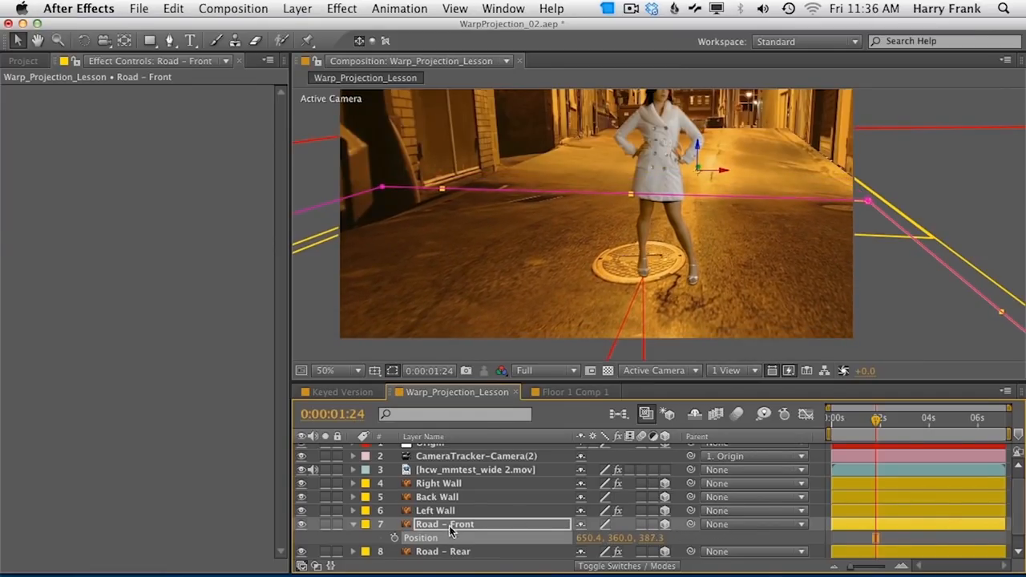
key(p)
drag(386, 190, 428, 164)
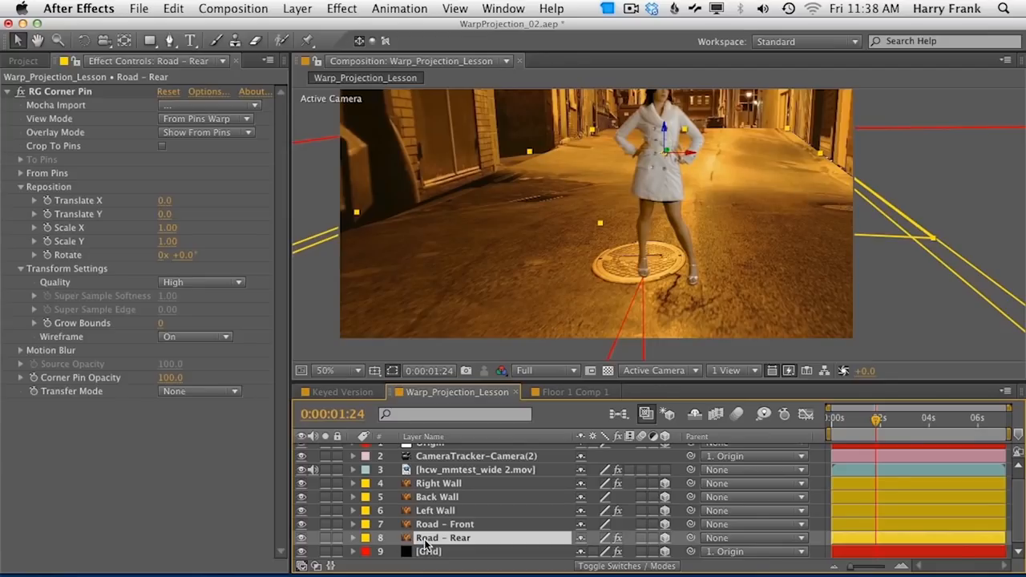
Step: Place the Road - Rear layer above Road - Front in the layer stack and apply the Linear Wipe effect to it
drag(424, 543, 422, 522)
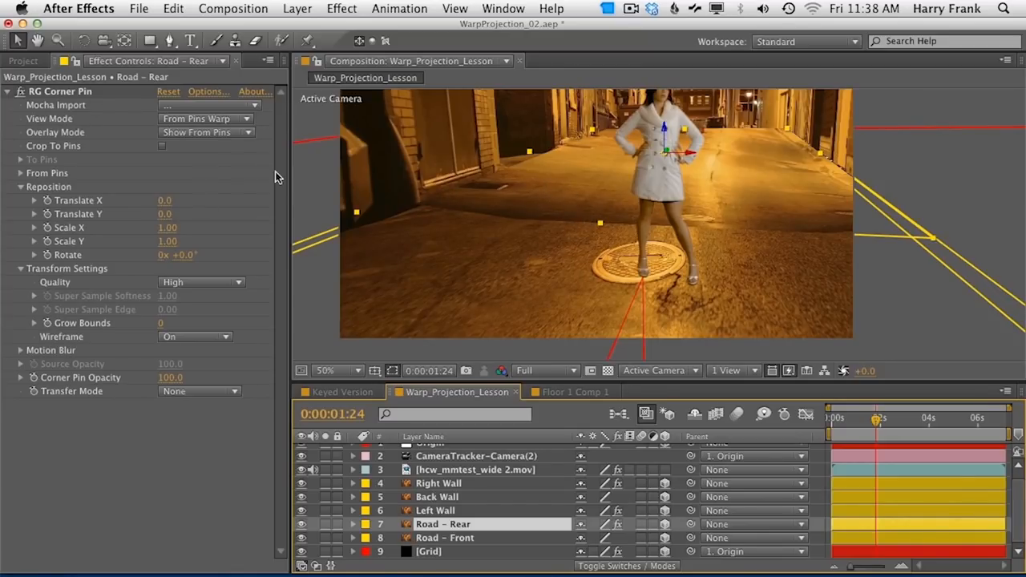
click(343, 9)
scroll(420, 296, down, 8)
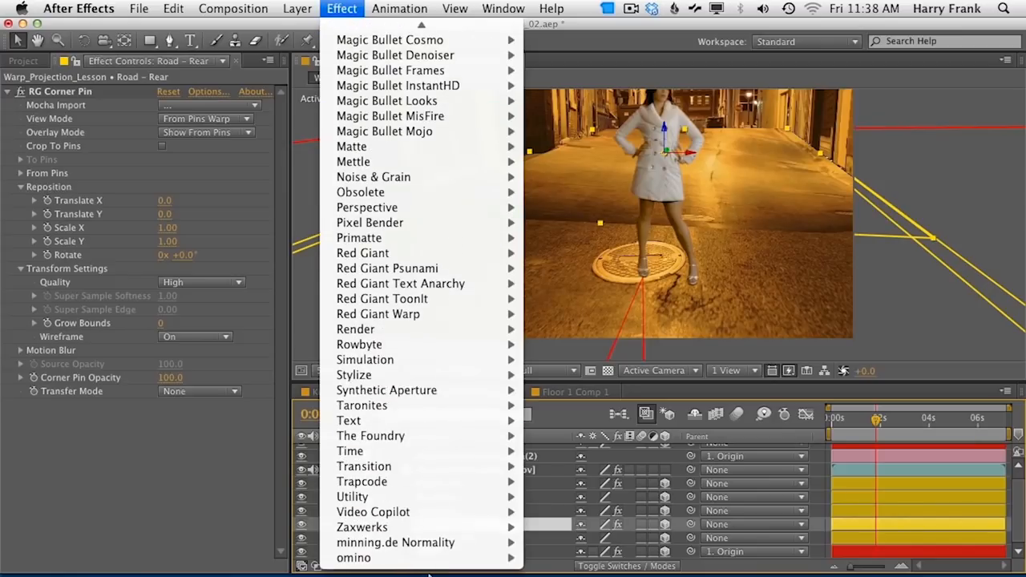
mouse_move(473, 484)
mouse_move(473, 466)
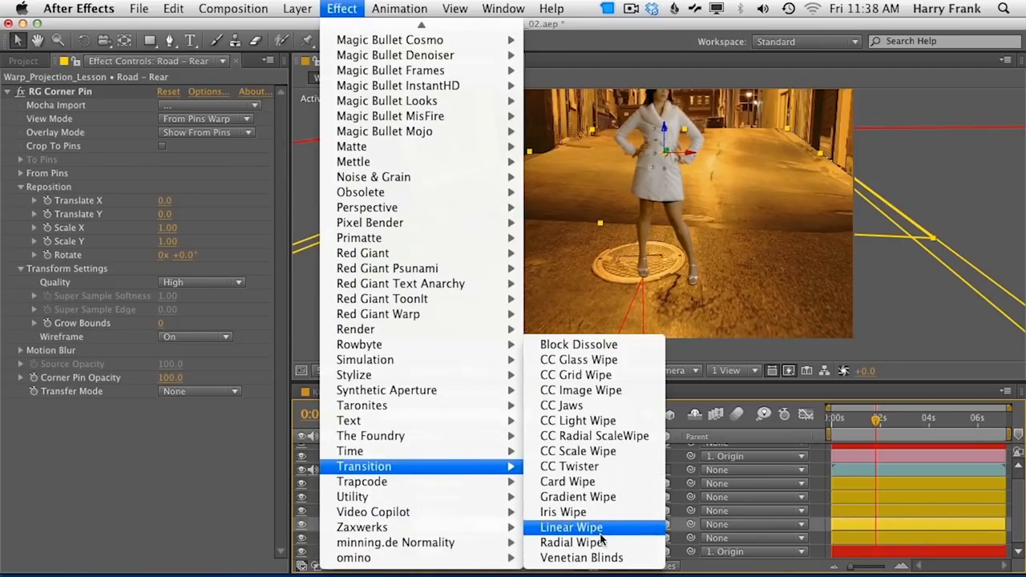
click(569, 526)
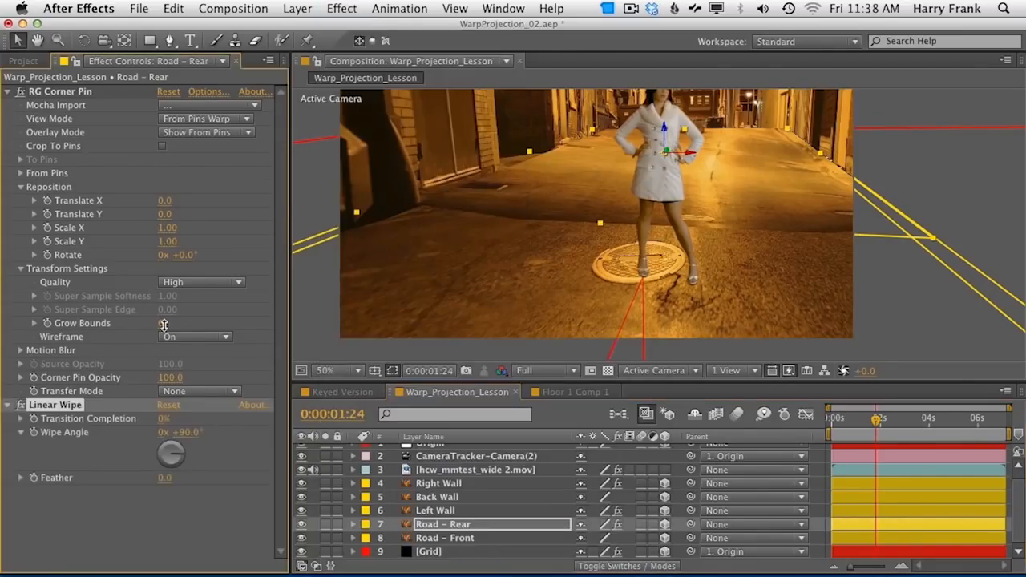
Step: Set the Road - Rear layer's Linear Wipe to a 0° angle with 9% completion and a feather of about 490
drag(181, 444, 210, 409)
click(188, 432)
text(0)
key(Return)
drag(166, 419, 163, 422)
drag(164, 478, 224, 471)
drag(301, 463, 497, 457)
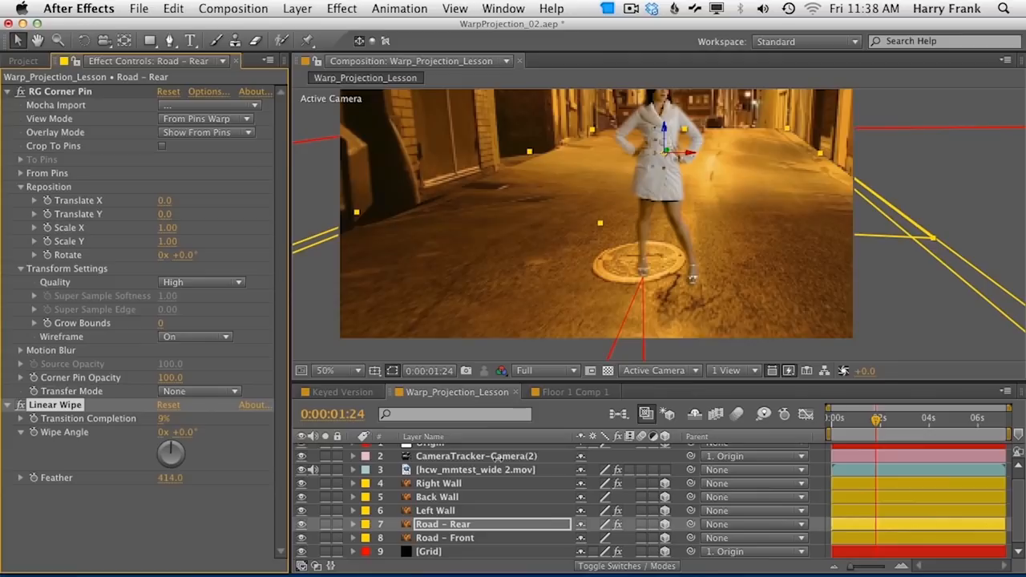
Step: Try other Transition Completion values for the Linear Wipe, then settle on 9% completion and a feather of 300
click(165, 418)
text(13)
key(Return)
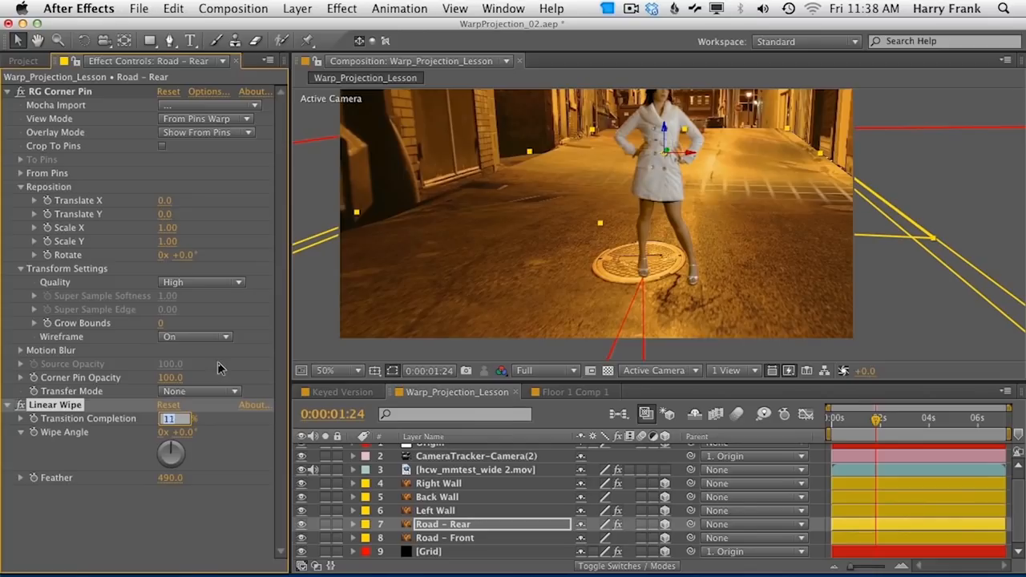
text(9)
key(Return)
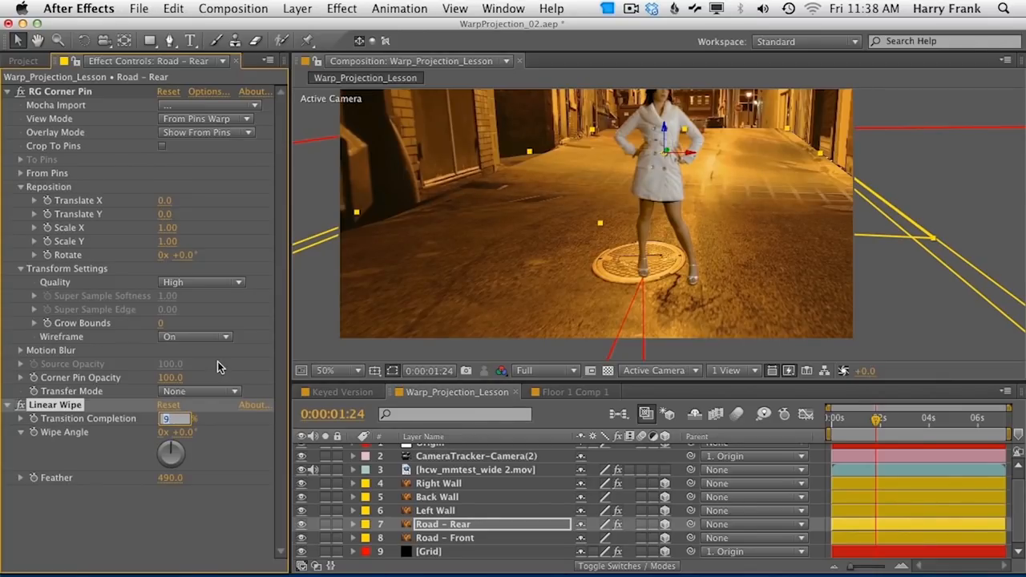
key(Tab)
key(Tab)
key(shift+Tab)
text(300)
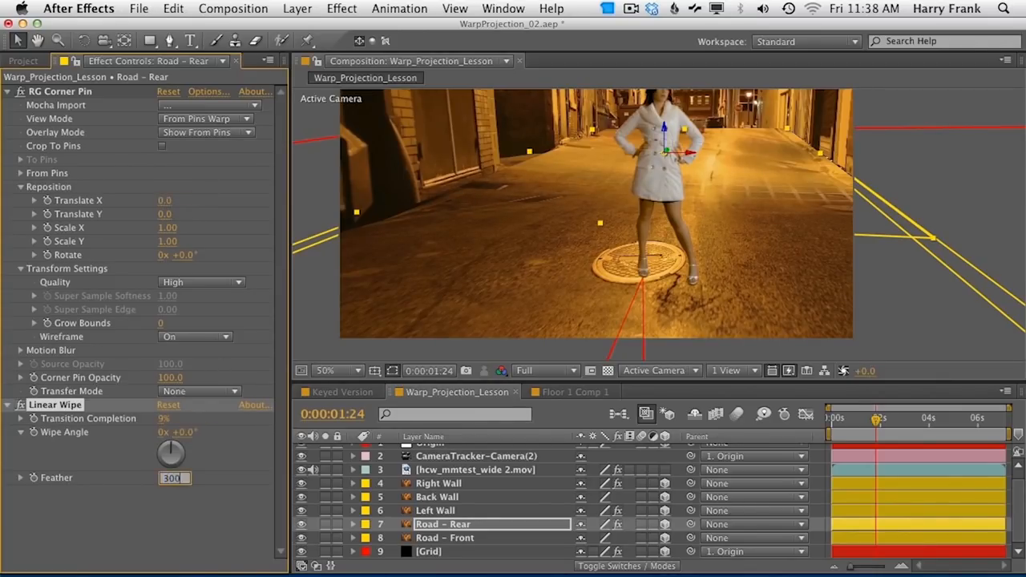
key(Return)
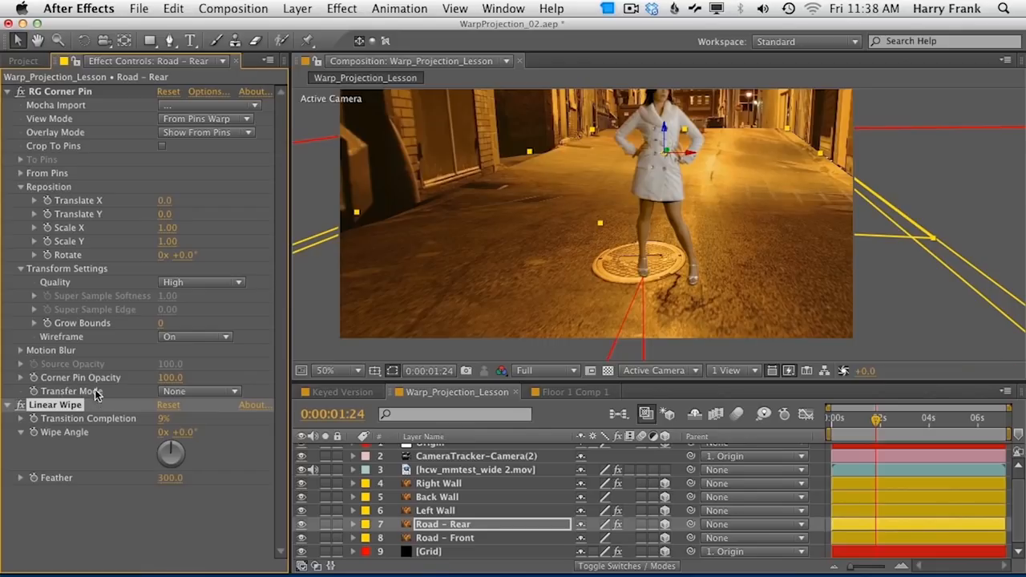
Step: Widen the Road - Rear layer to a horizontal scale of 12.6%, leaving its other scale dimensions alone
key(h)
drag(616, 229, 688, 227)
key(v)
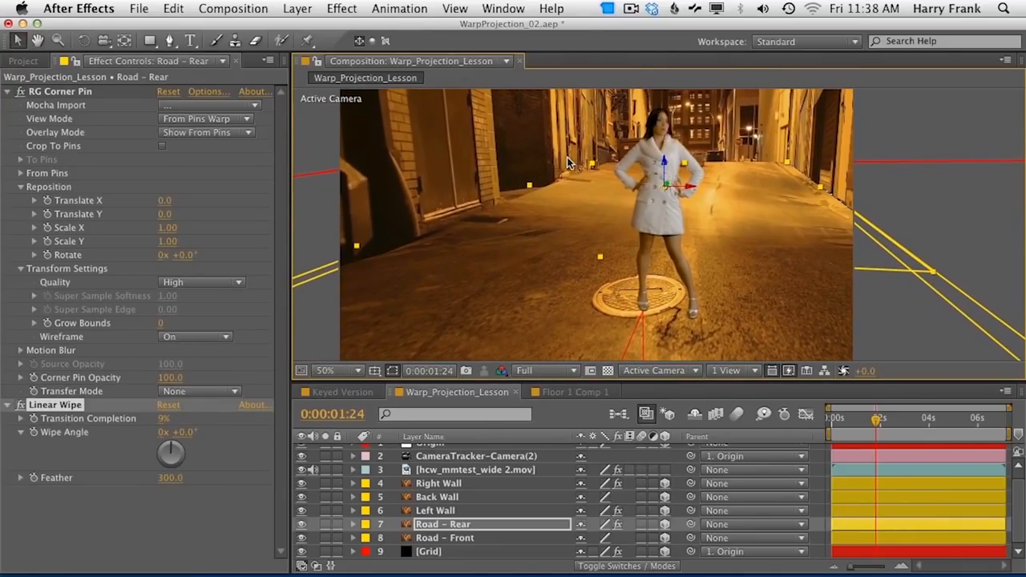
click(459, 529)
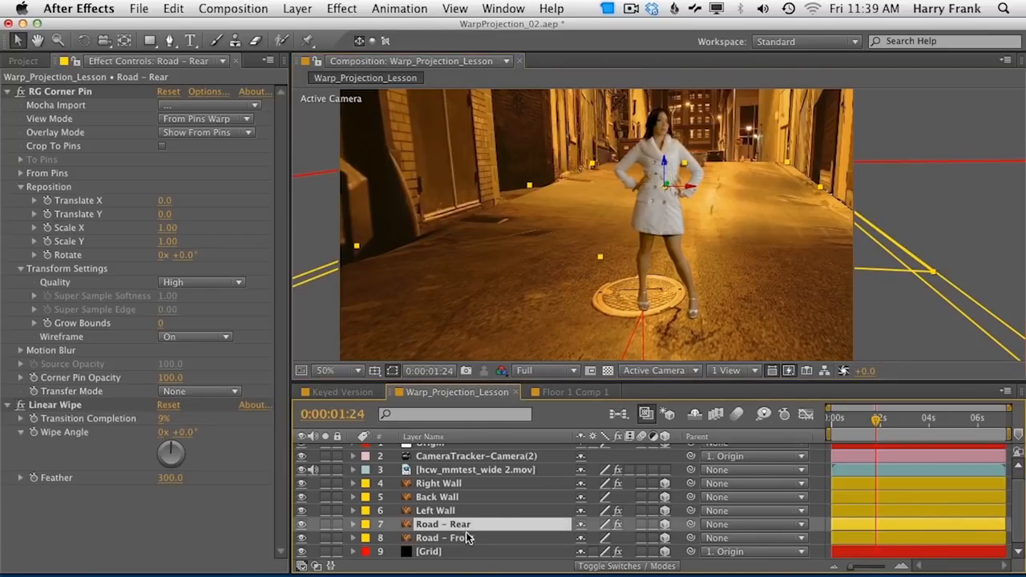
key(s)
click(606, 537)
text(12)
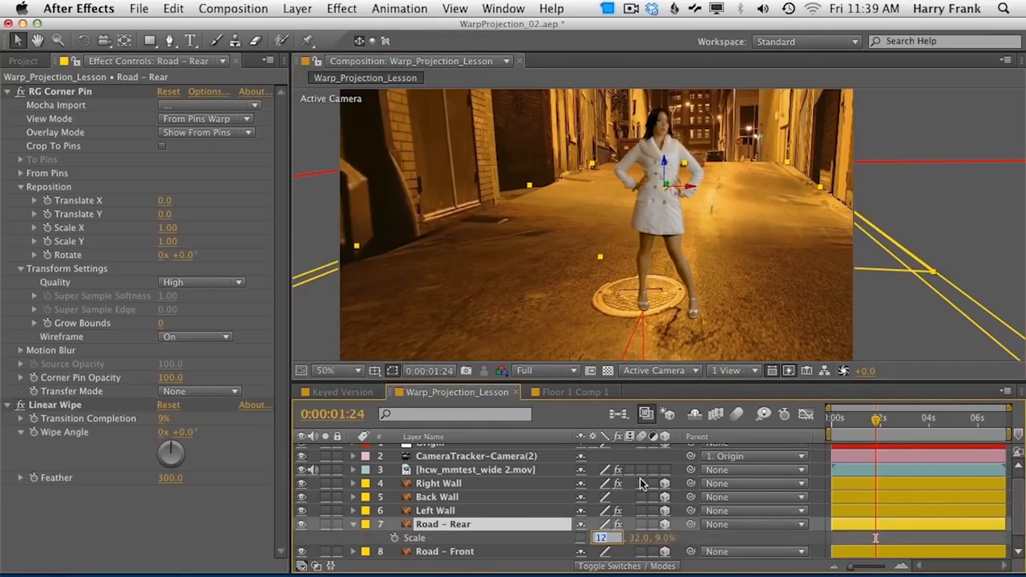
key(Up)
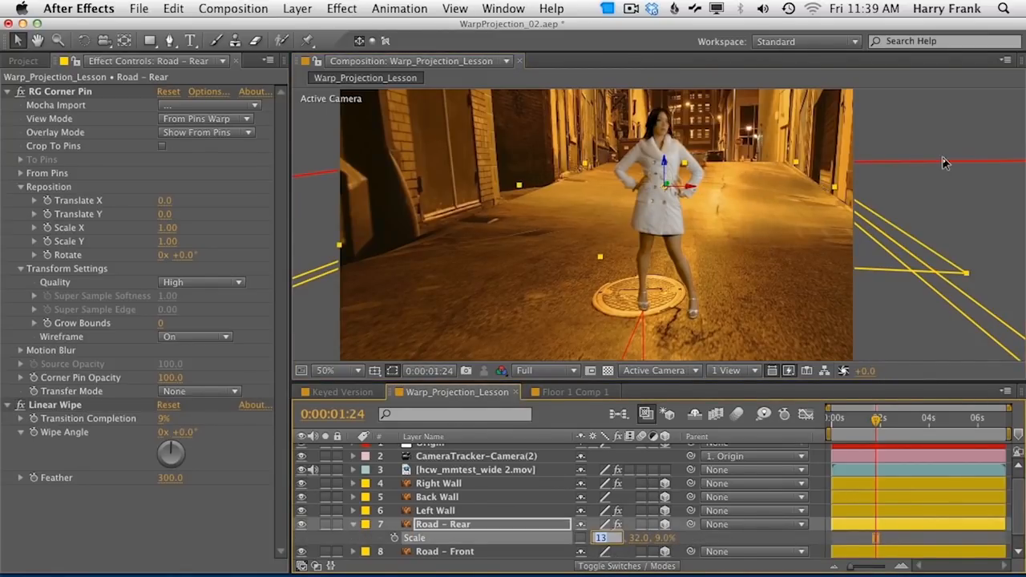
key(super+Down)
key(super+Down)
key(super+Down)
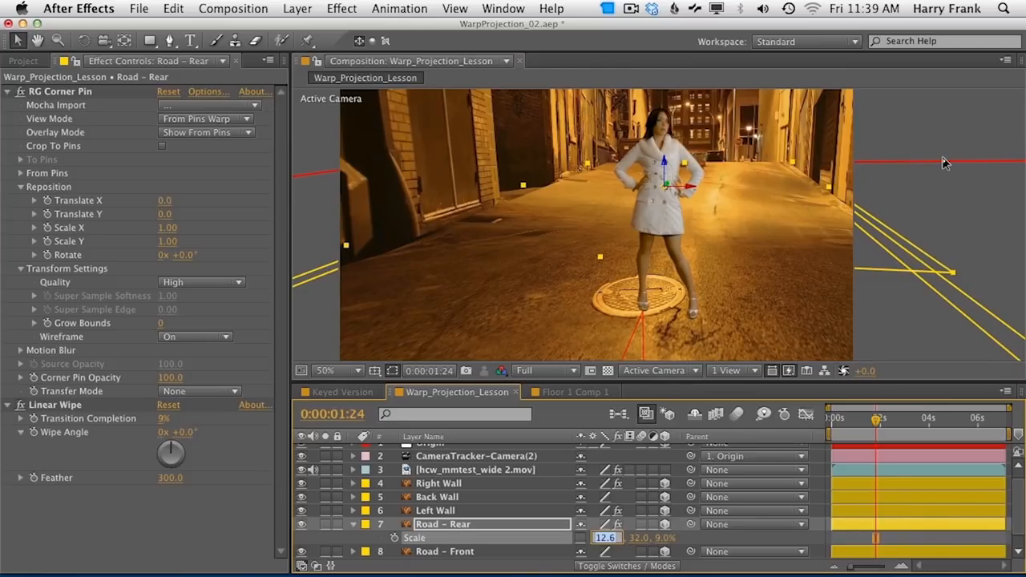
key(Return)
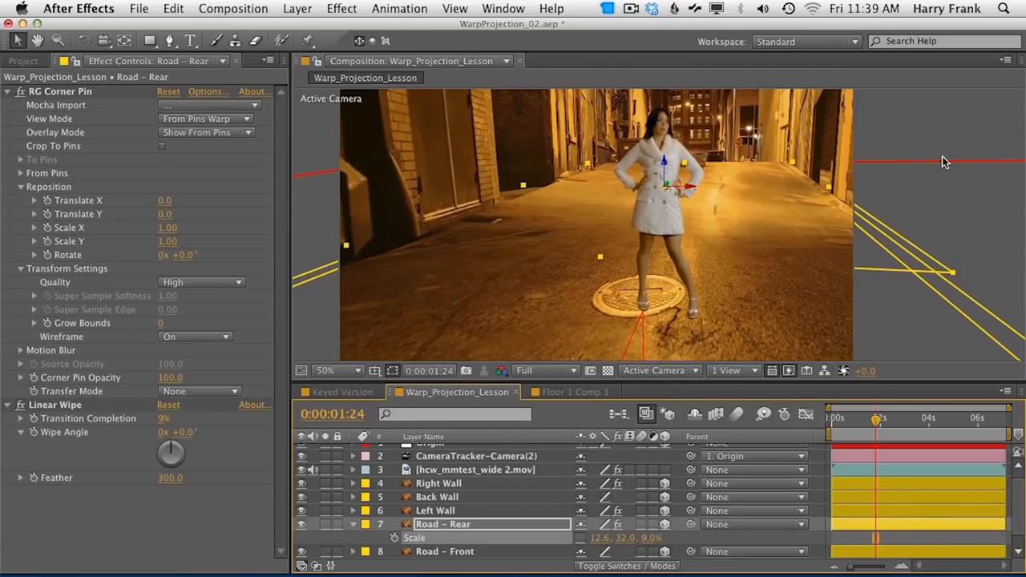
Step: Add a white point light at 100% intensity without cast shadows to the composition
click(325, 132)
click(297, 8)
mouse_move(312, 28)
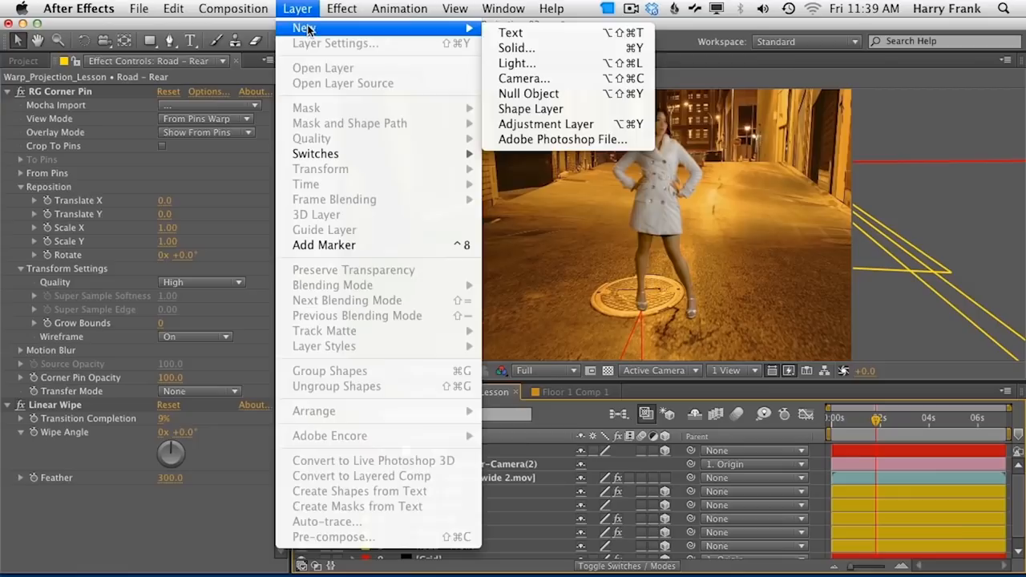
click(517, 63)
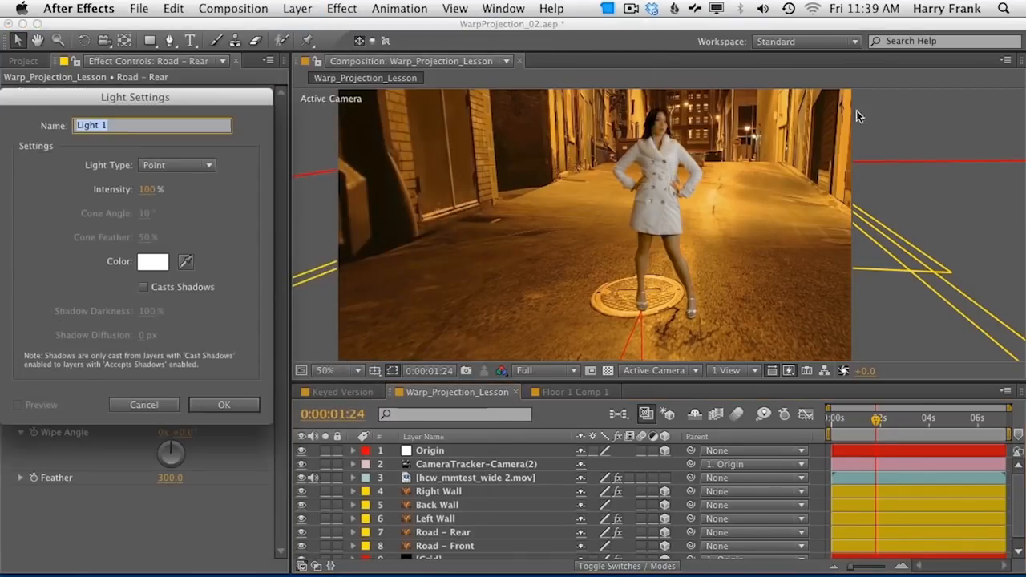
key(Return)
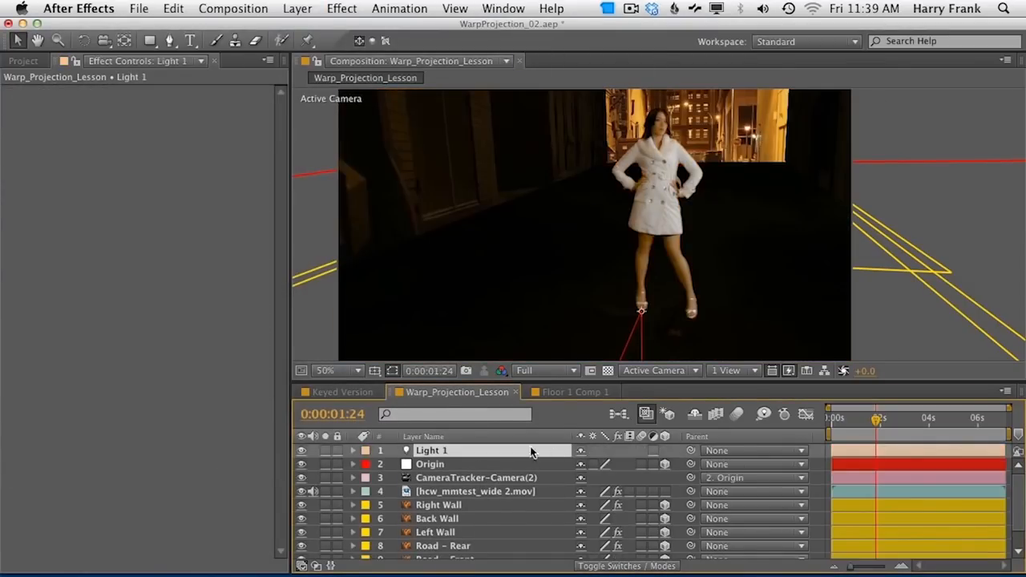
Step: Raise Light 1 and push it back into the alley to 582.0, 243.7, 645.6, and check the lighting at 0:00:02:08
key(p)
drag(657, 464, 733, 462)
drag(618, 464, 569, 451)
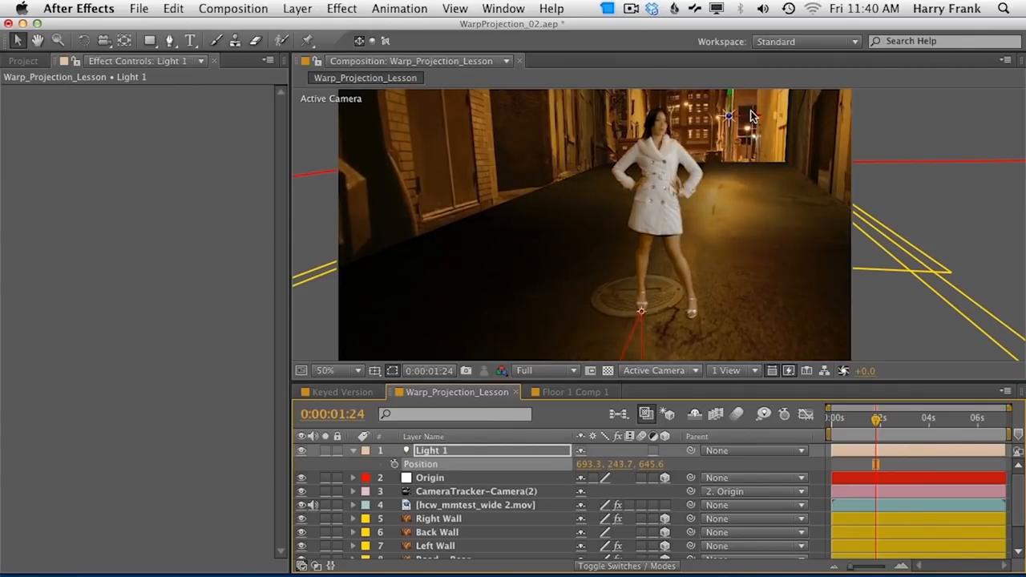
drag(746, 117, 729, 183)
drag(855, 420, 887, 428)
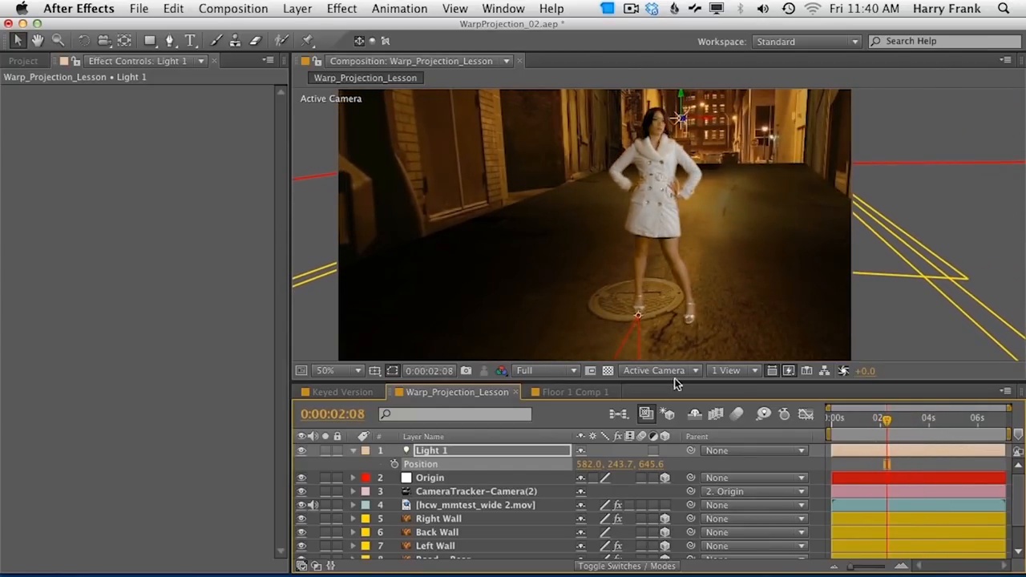
click(457, 450)
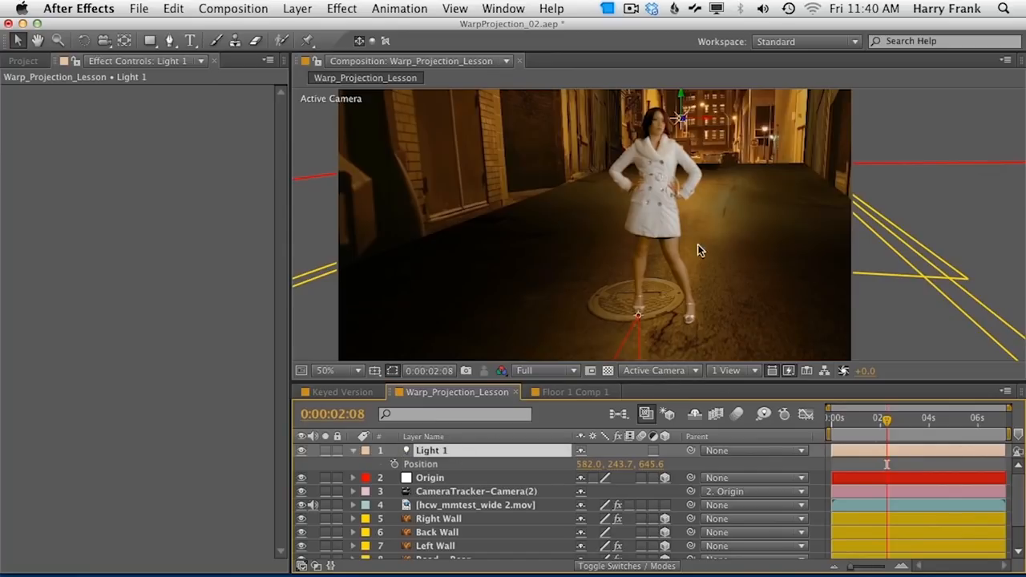
key(p)
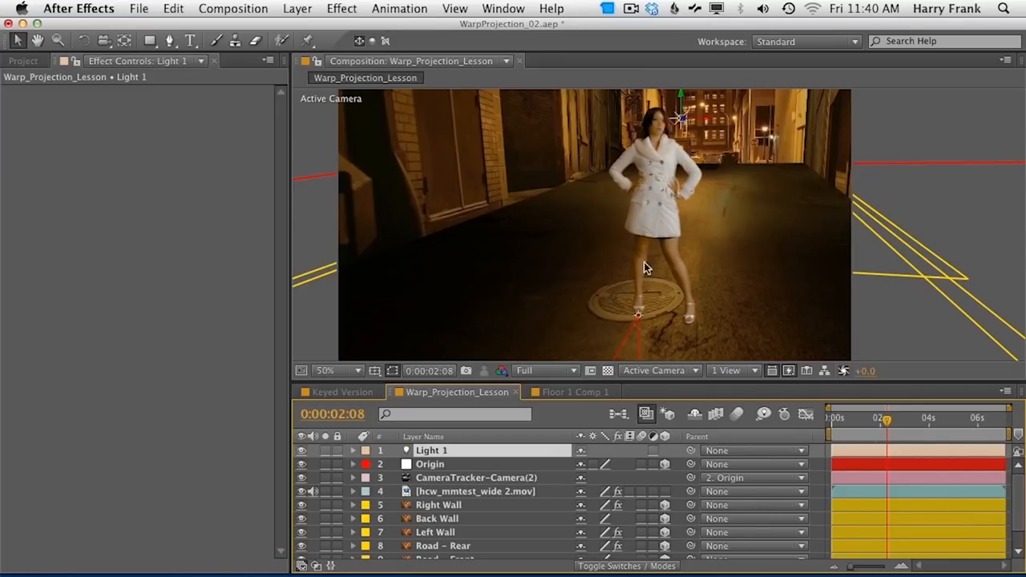
Step: Set Right Wall as the Background Layer in the Primatte Keyer's Composite Controls on the hcw_mmtest_wide 2.mov layer
scroll(478, 489, down, 2)
scroll(481, 497, up, 2)
click(481, 492)
key(e)
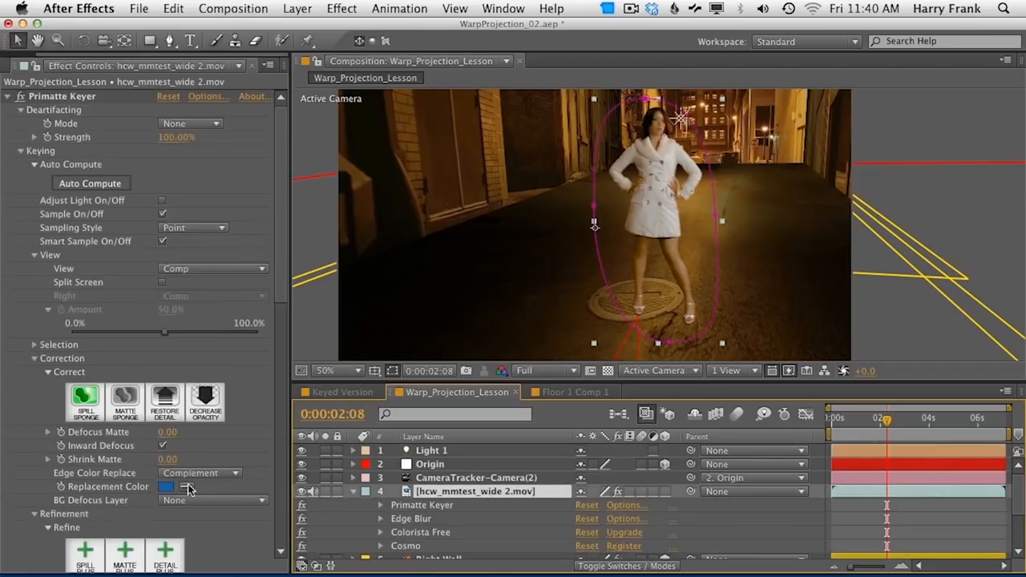
scroll(171, 449, down, 10)
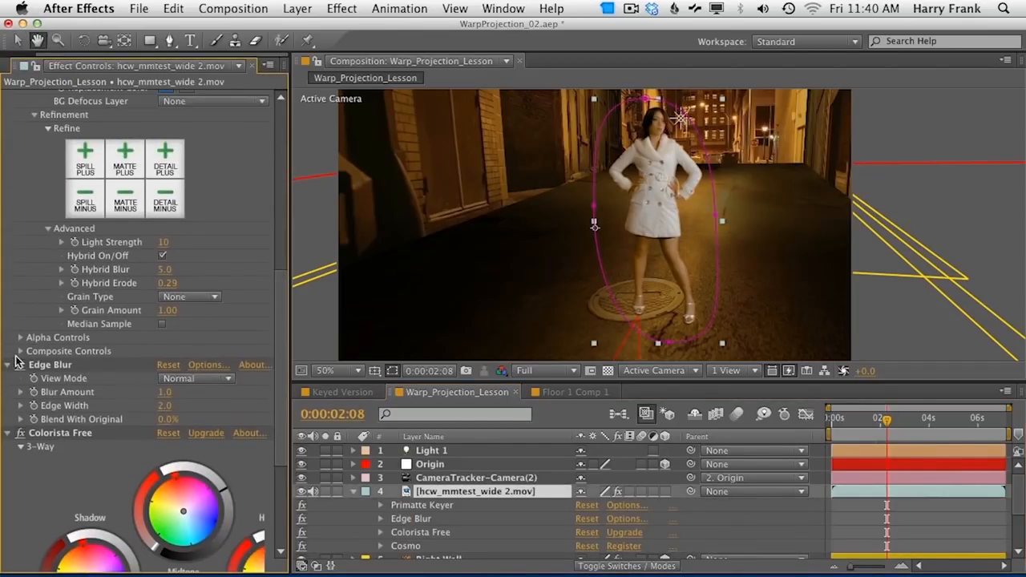
click(20, 351)
click(202, 366)
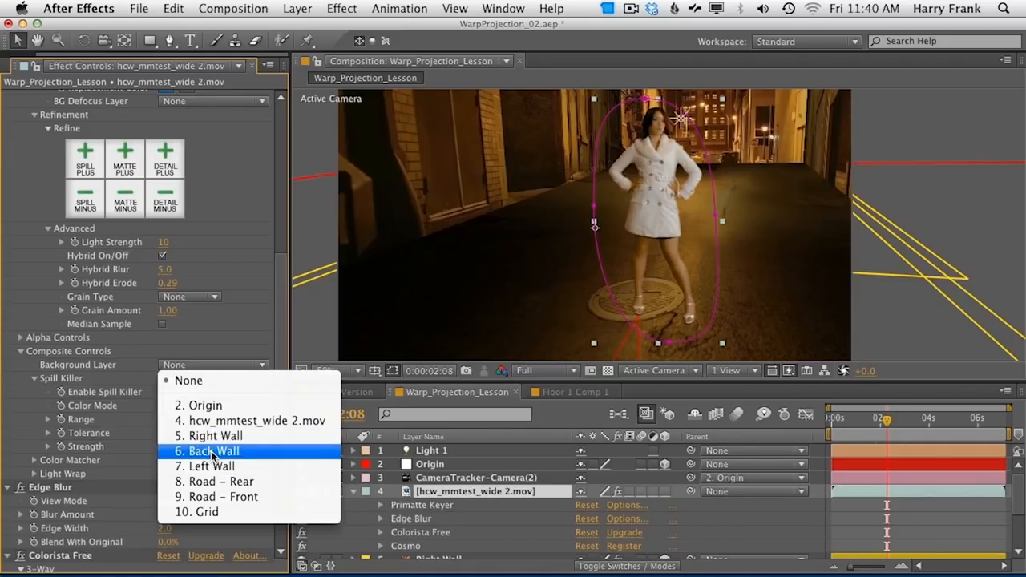
key(Escape)
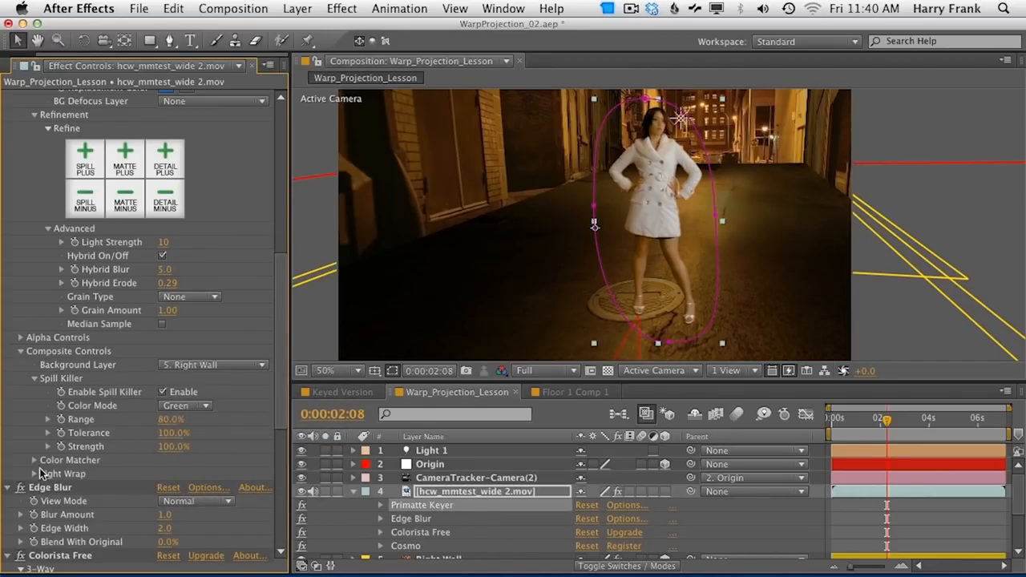
Step: Enable the Primatte Keyer's Color Match for the woman's footage and set its Strength to 20%
click(32, 464)
scroll(178, 493, down, 3)
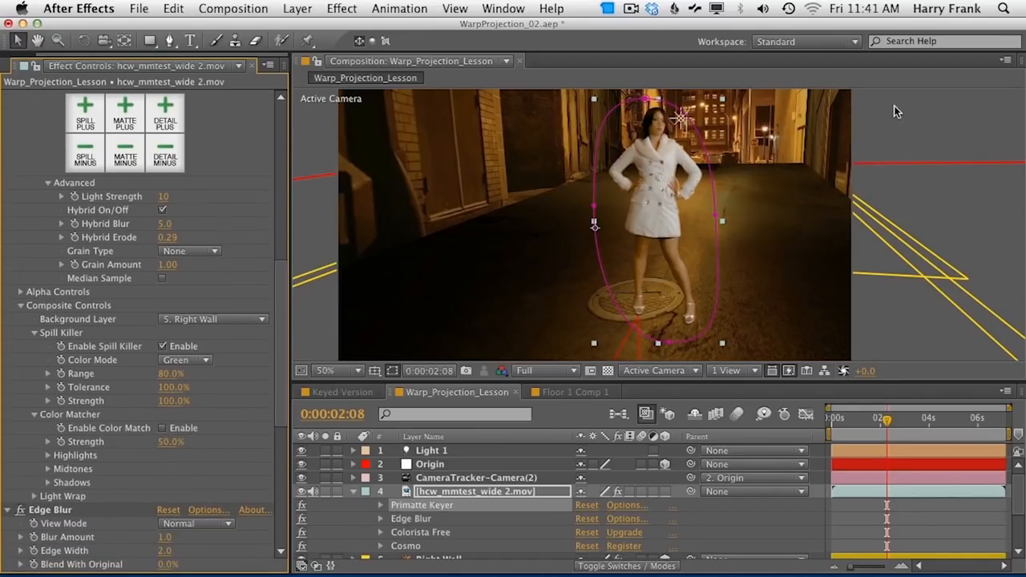
click(160, 430)
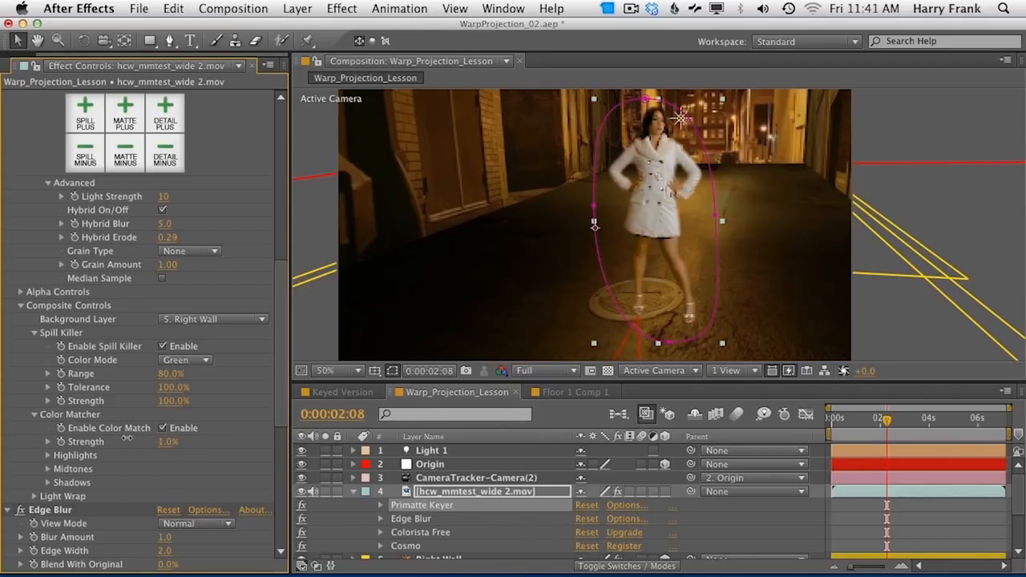
drag(138, 439, 141, 439)
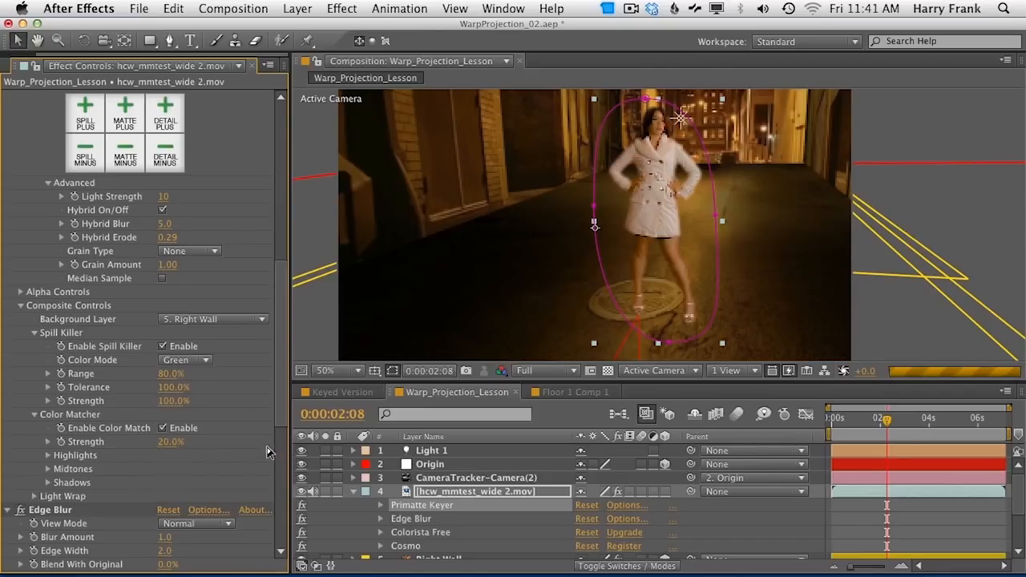
click(168, 442)
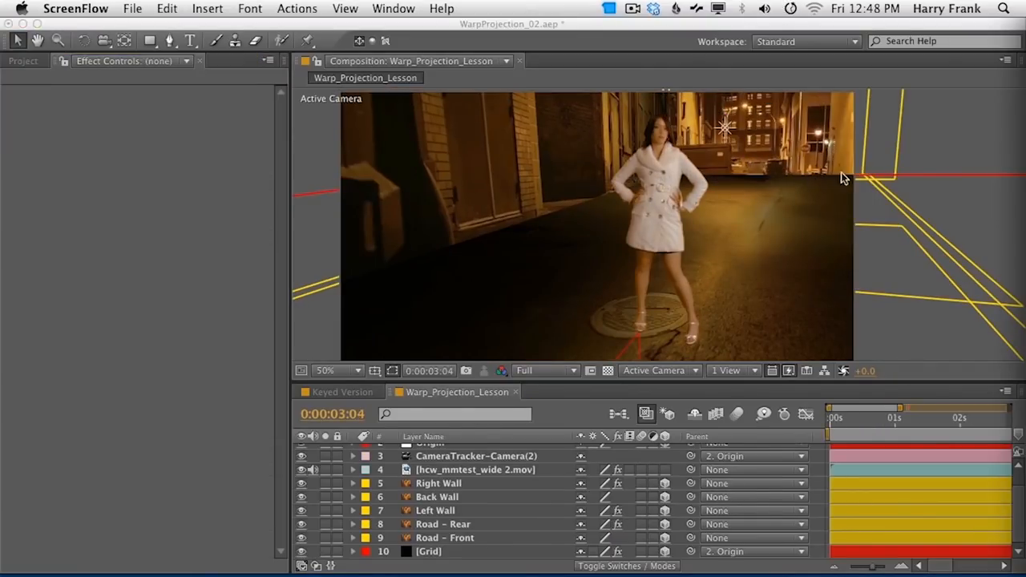
Step: Examine the finished lighting in the Keyed Version composition, then return to Warp_Projection_Lesson
click(320, 399)
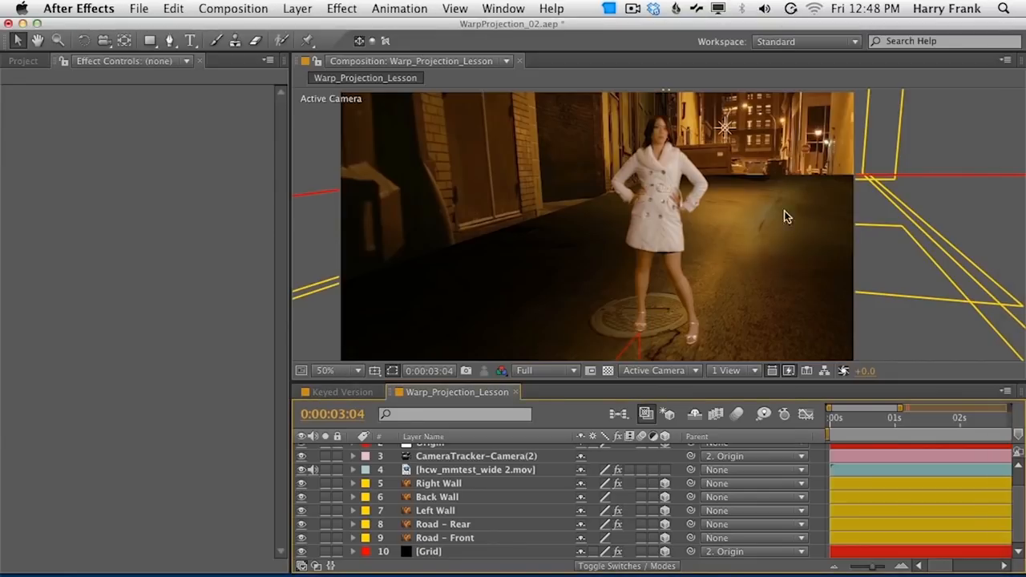
click(352, 392)
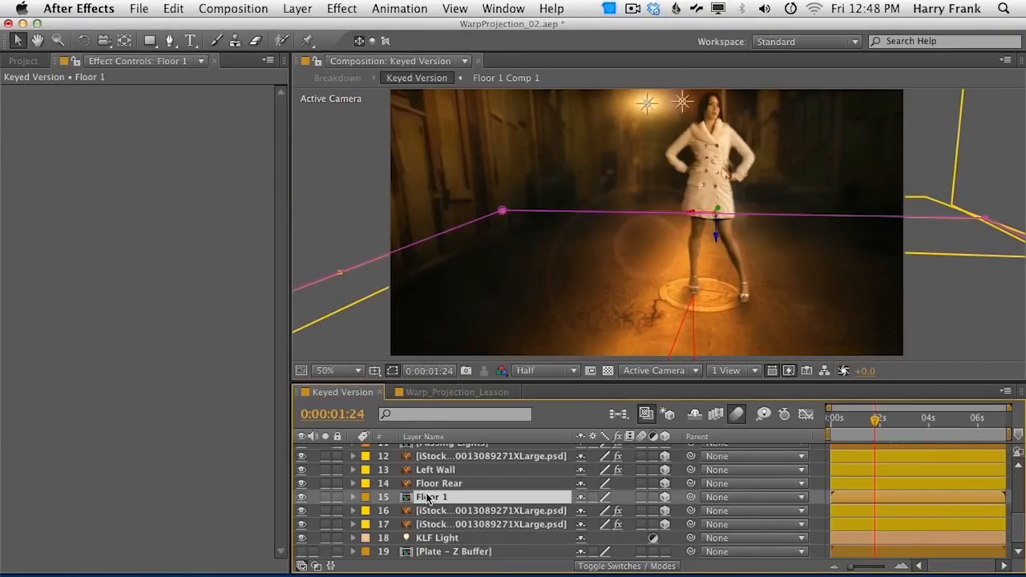
key(super+shift+a)
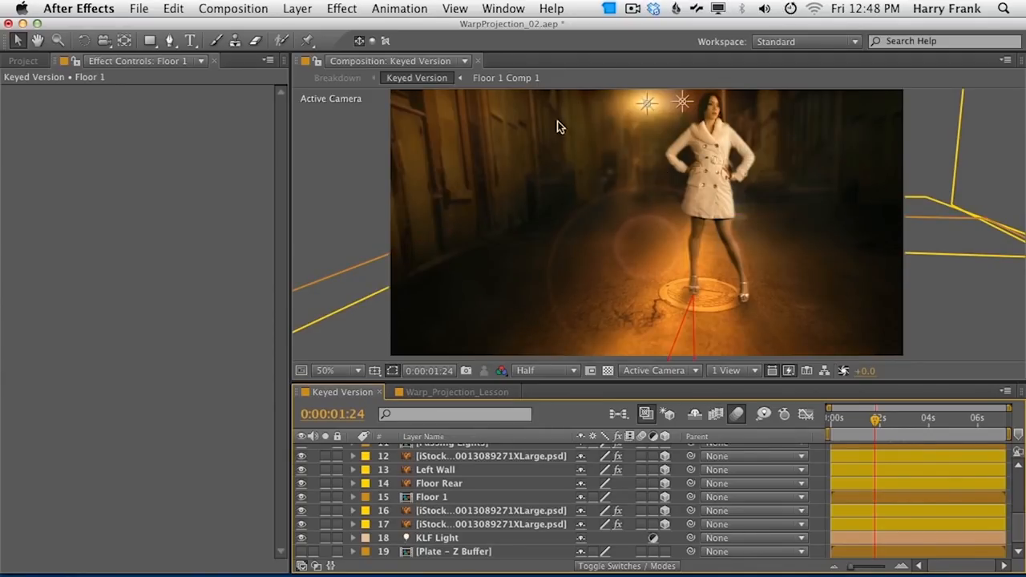
click(464, 390)
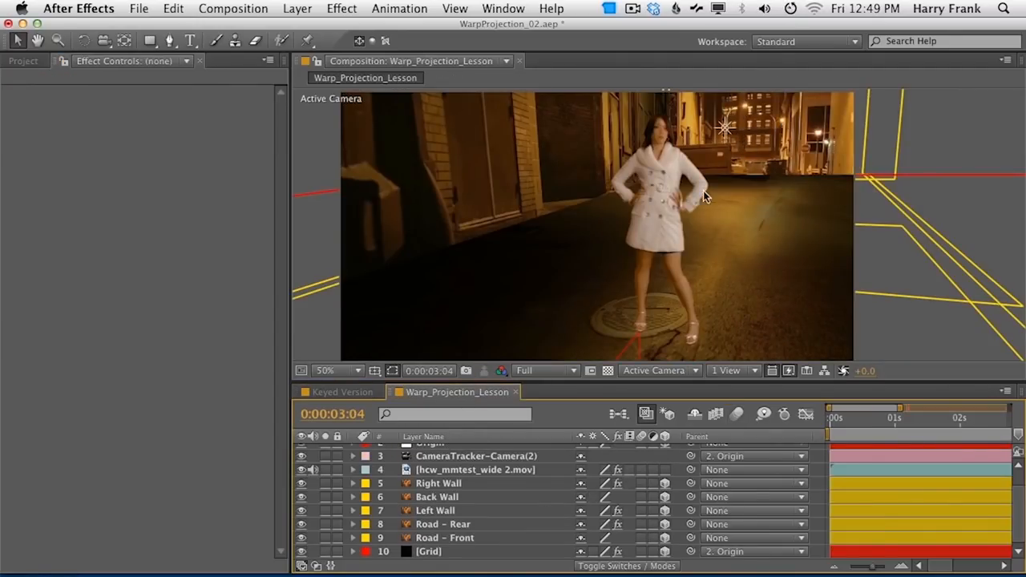
Step: Add a second white point light at 100% intensity named Street Light
click(304, 10)
mouse_move(316, 25)
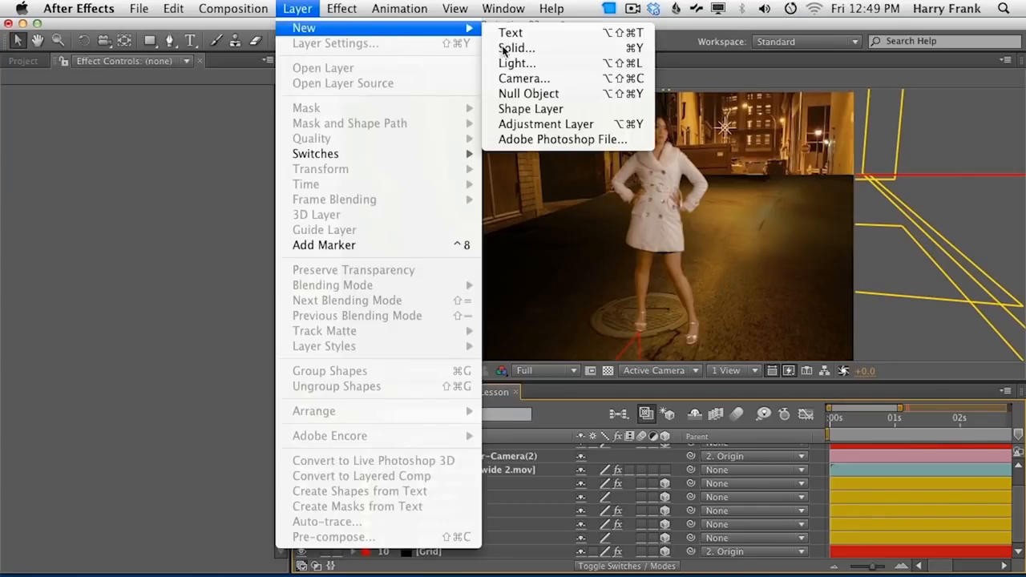
click(539, 66)
text(Street Light)
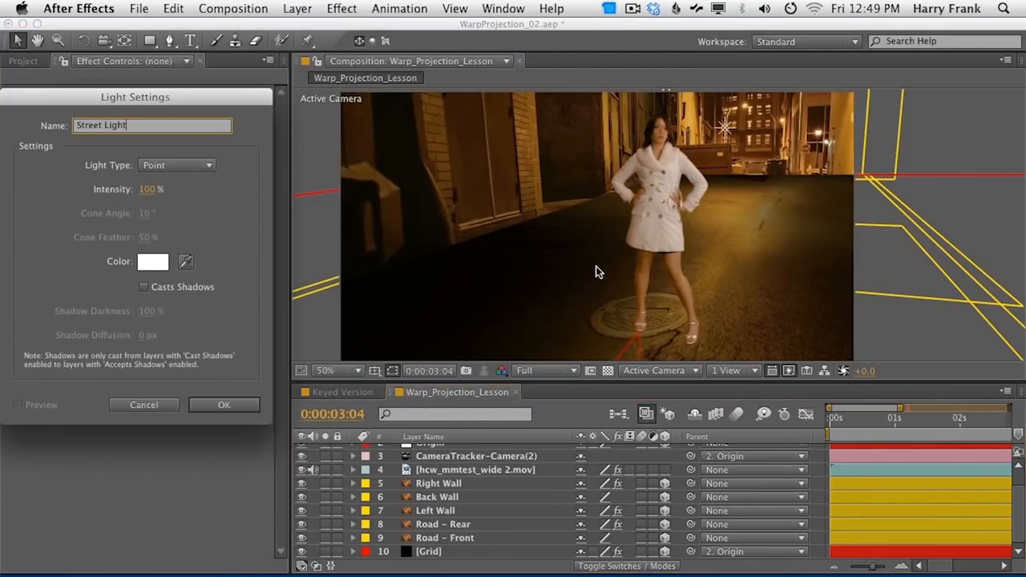
key(Return)
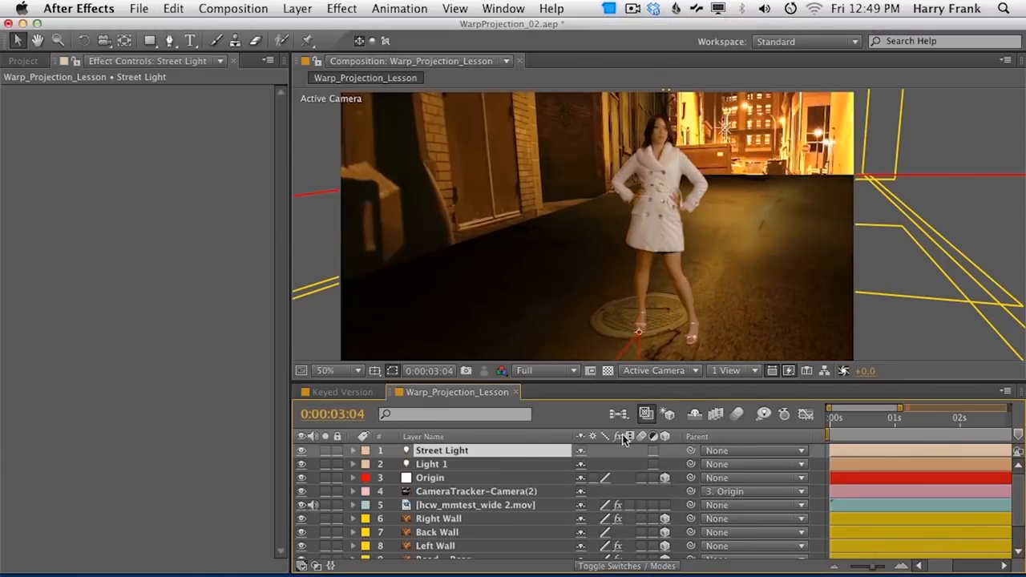
Step: Make Street Light an adjustment light and place it below the Grid layer at the end of the layer stack
click(653, 451)
key(grave)
drag(137, 120, 195, 284)
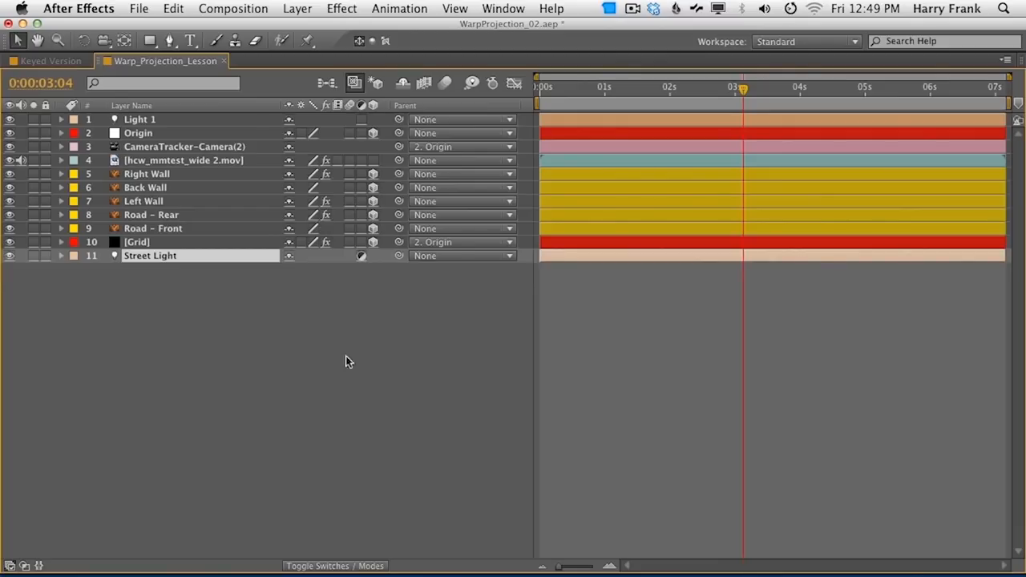
key(grave)
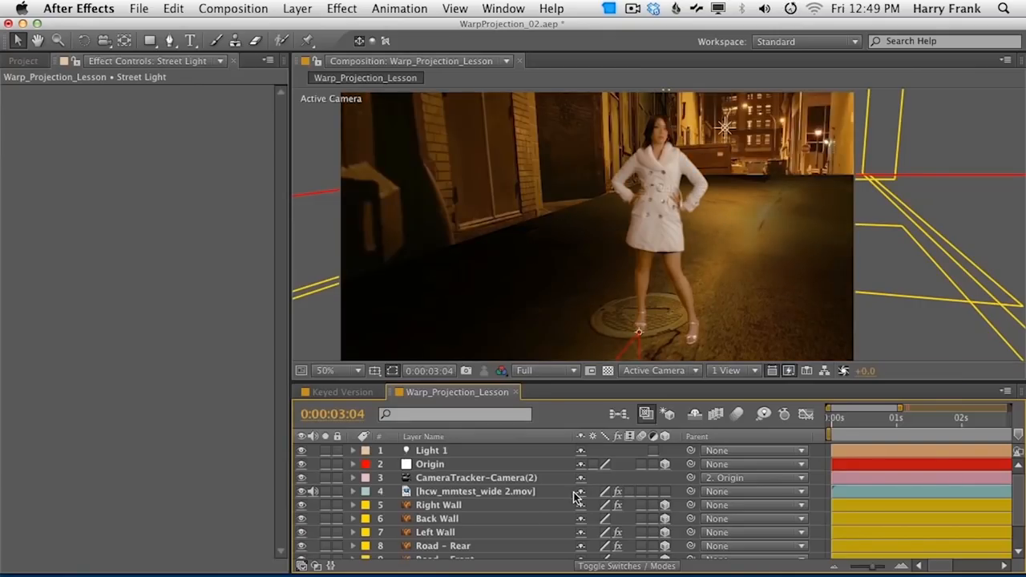
Step: Set Street Light's Z position to 1692.2, matching the depth of the Back Wall layer
scroll(545, 525, down, 2)
click(451, 514)
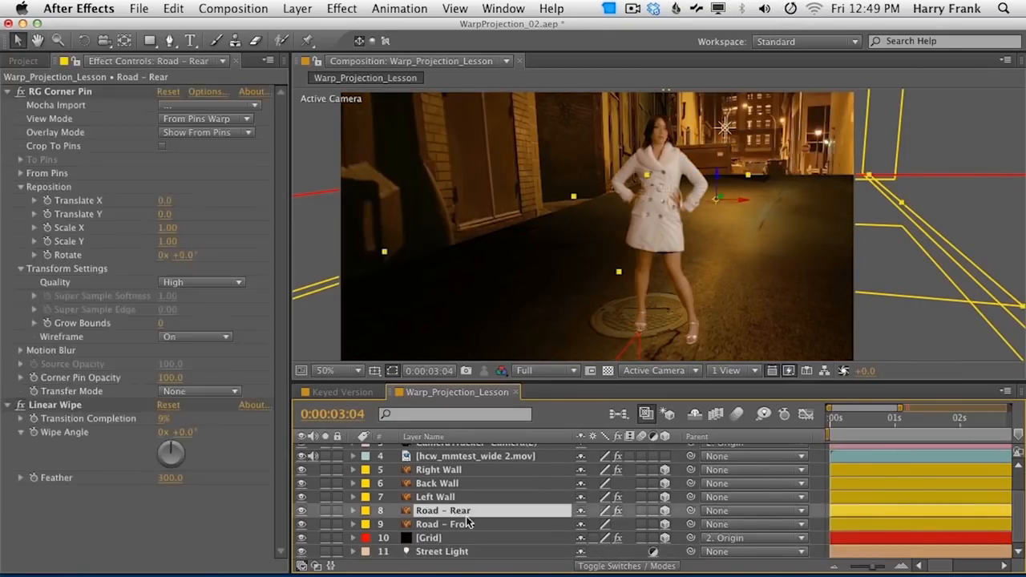
click(445, 484)
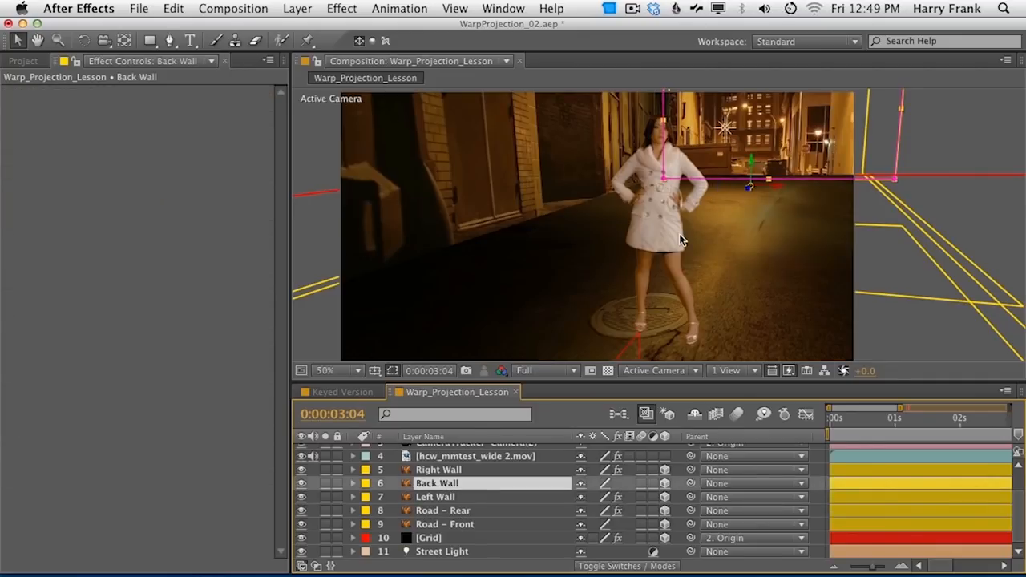
key(p)
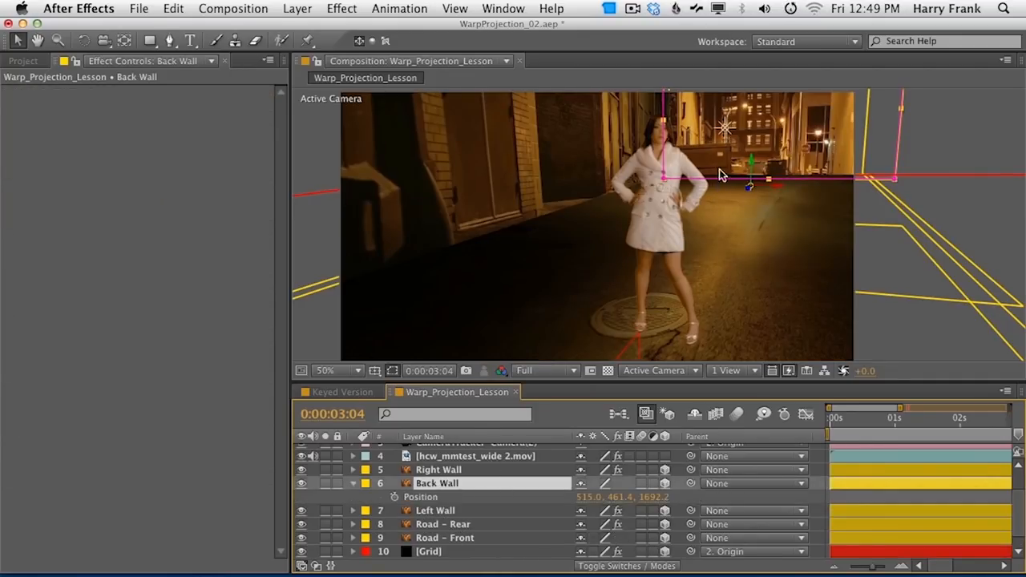
click(650, 497)
key(Return)
scroll(487, 529, down, 1)
click(490, 552)
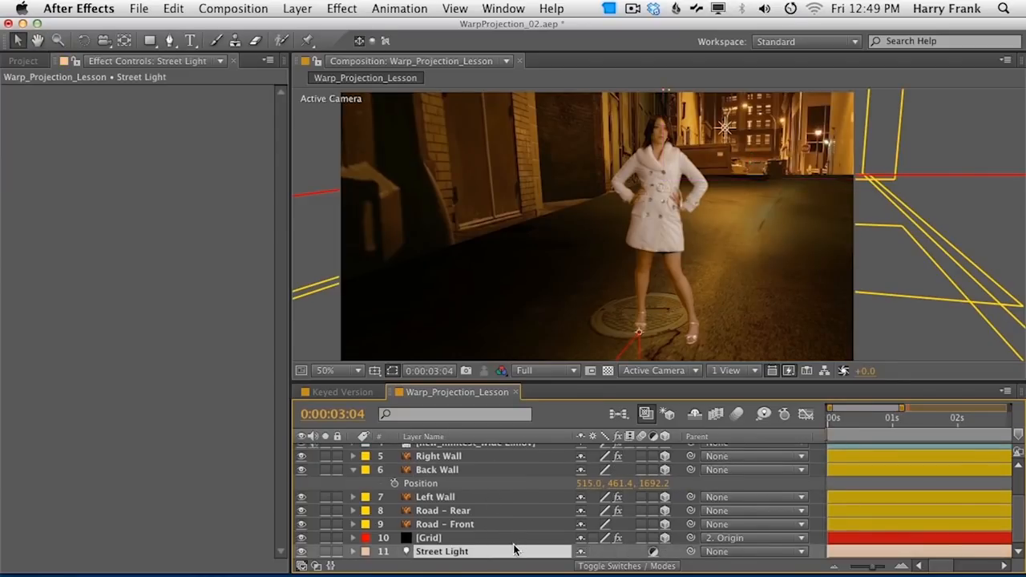
key(p)
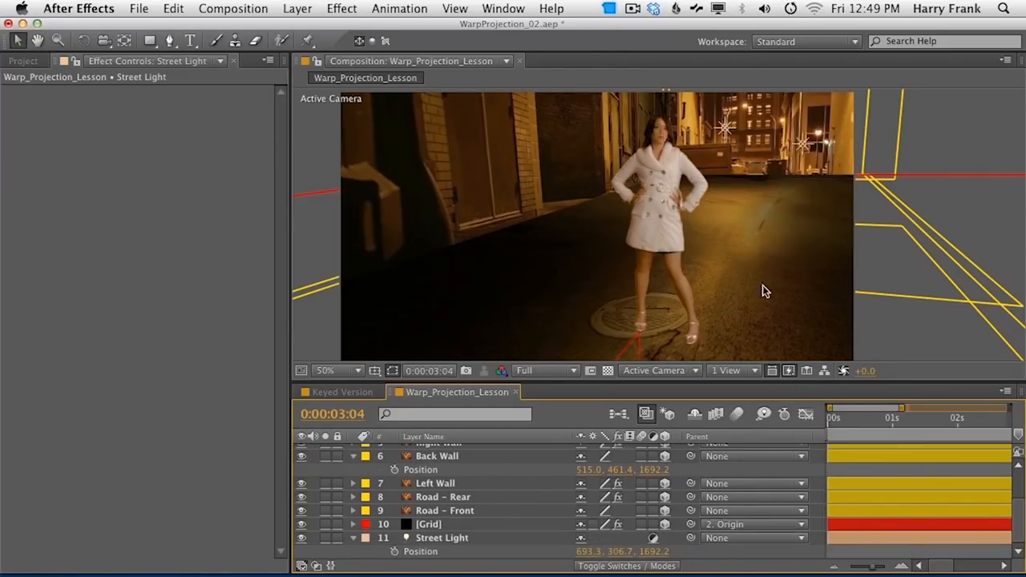
Step: Move Street Light to X 483.3 and Y 161.7 over the rear of the alley and view it at the shot's start
drag(585, 551, 409, 542)
drag(613, 552, 513, 538)
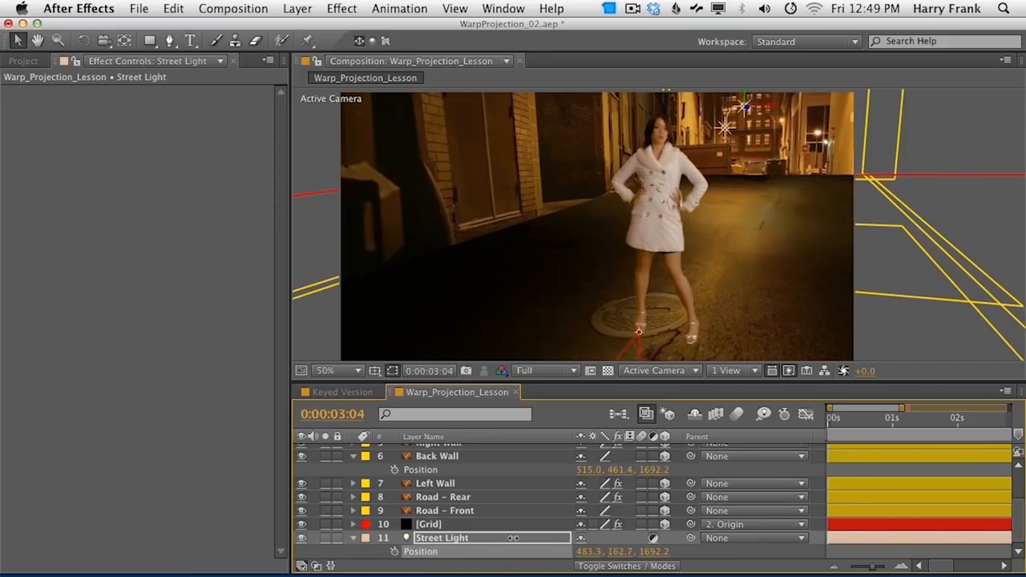
click(589, 551)
drag(842, 420, 813, 420)
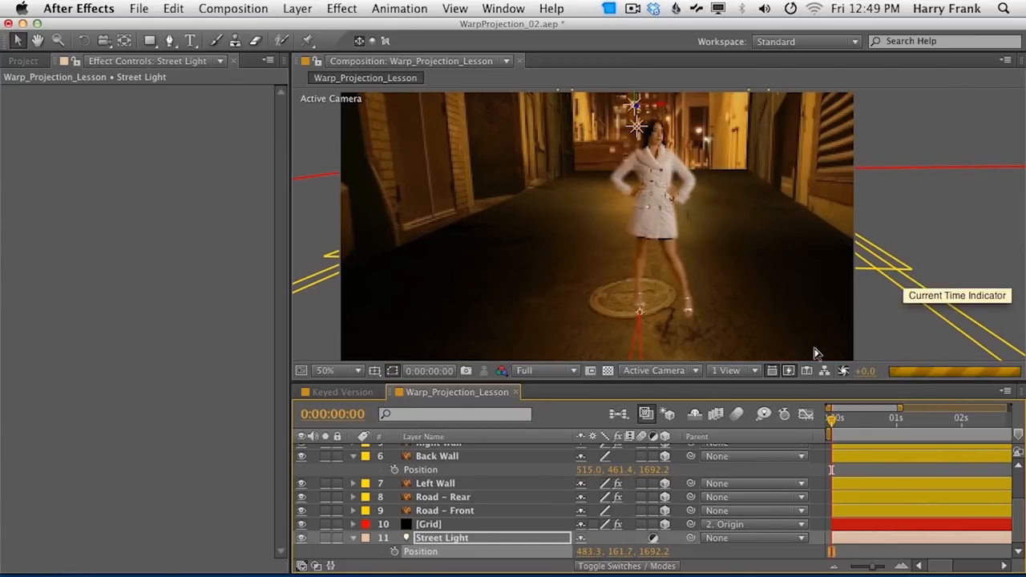
Step: Create a Light Factory flare linked to Street Light with the Knoll 3D Flare script
click(457, 540)
key(p)
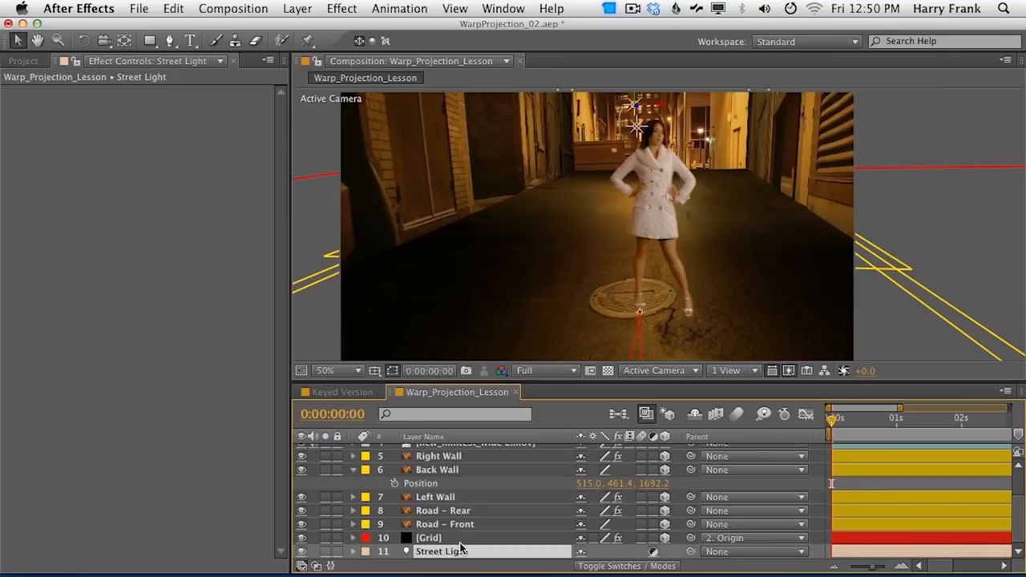
click(504, 9)
mouse_move(568, 571)
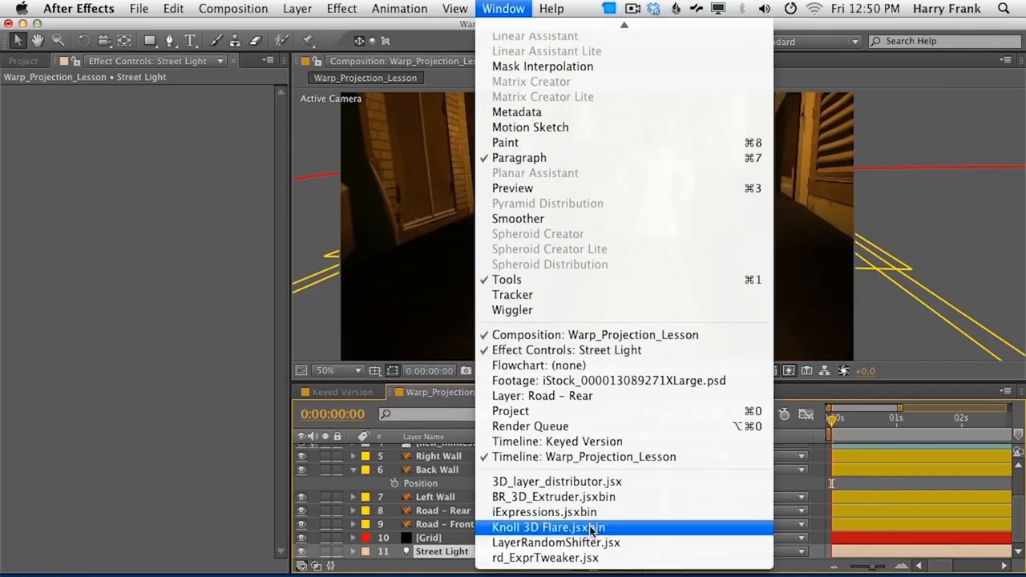
click(548, 527)
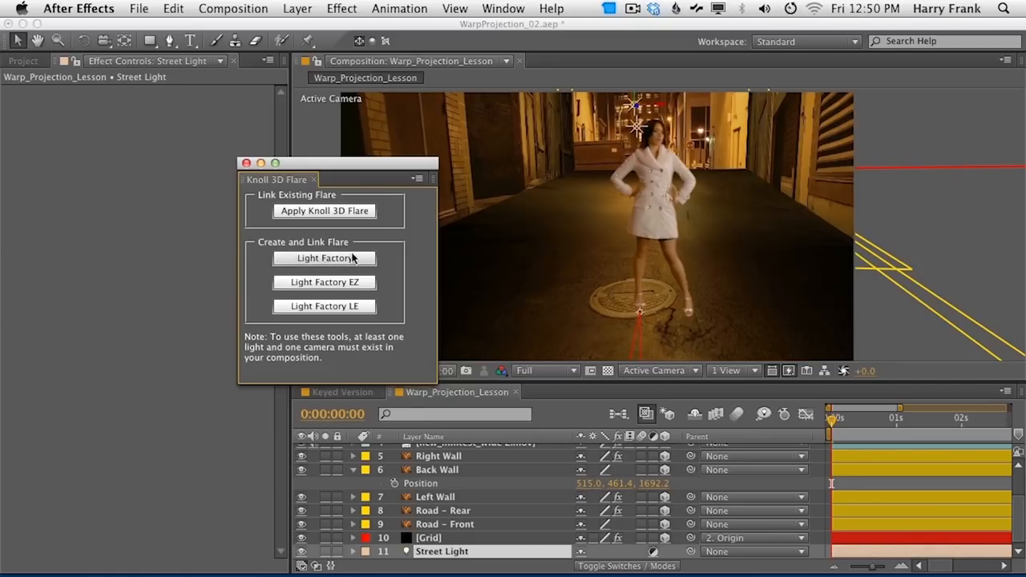
click(317, 258)
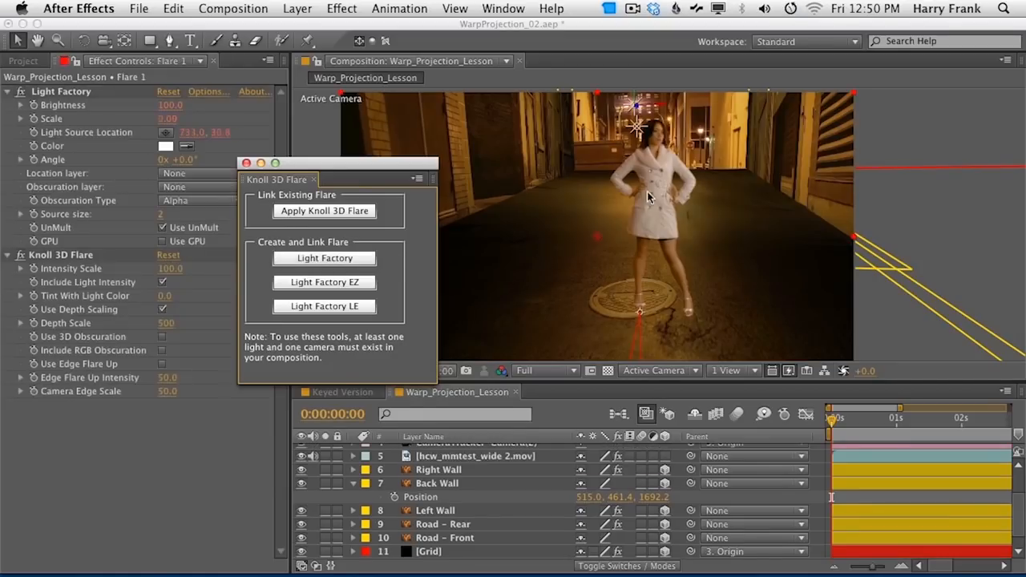
click(247, 163)
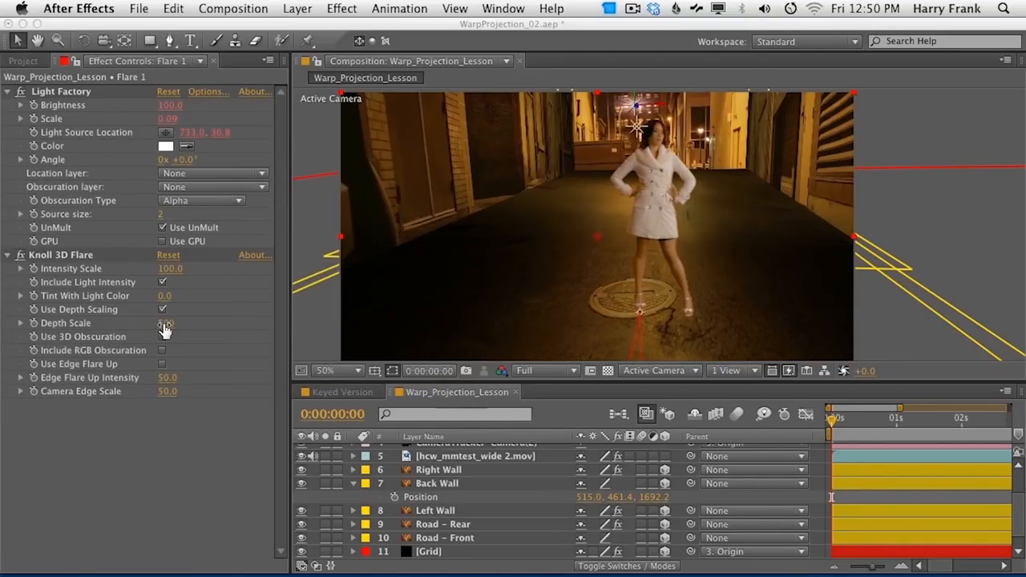
Step: Raise the flare's Intensity Scale to 155 and play the shot to judge it
drag(172, 269, 227, 265)
click(846, 418)
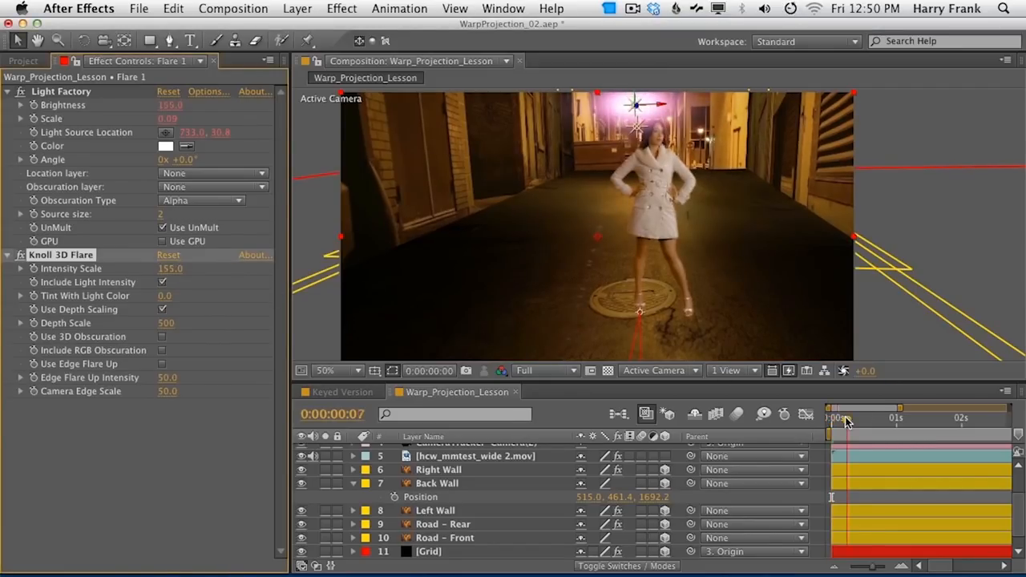
key(space)
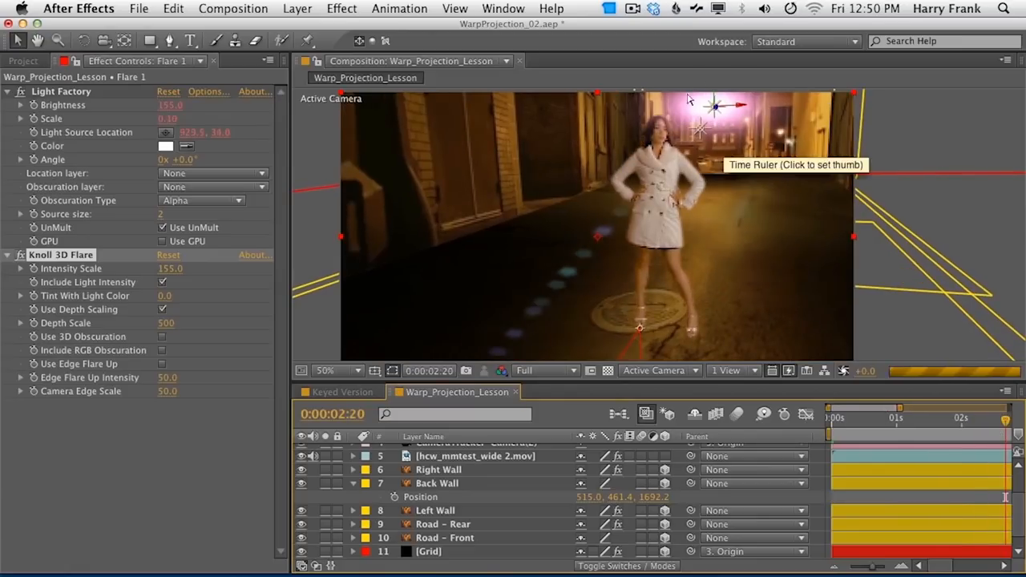
Step: Load the Digital Gold.lfp preset from Cinematic Flares into the flare's lens design and apply it
click(206, 91)
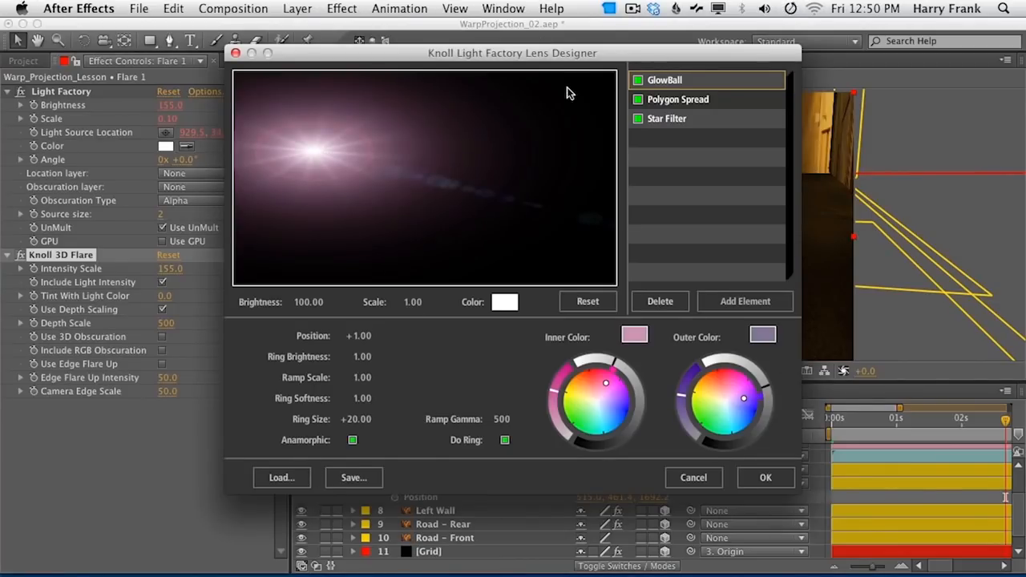
key(super+o)
click(200, 161)
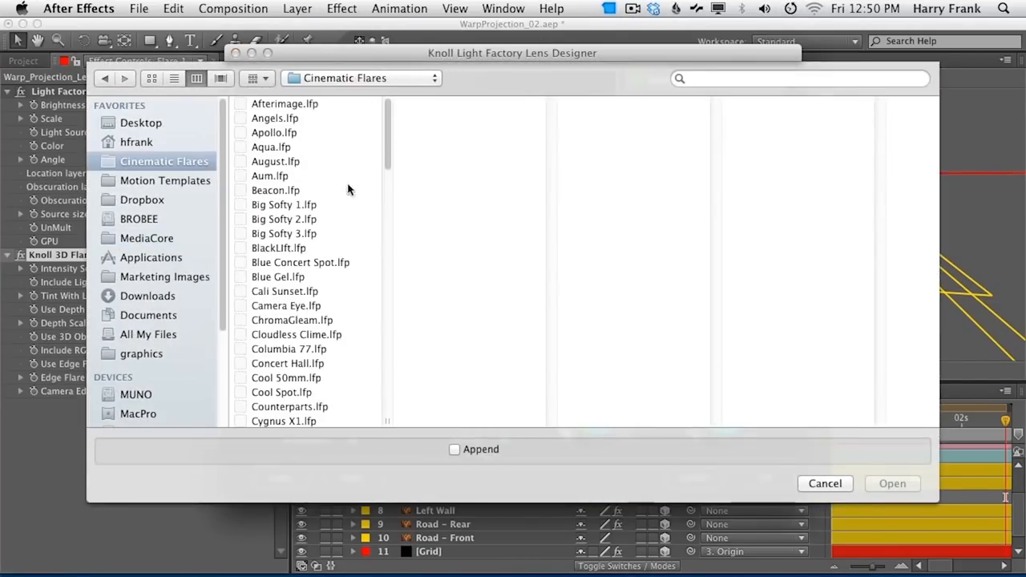
drag(384, 161, 392, 278)
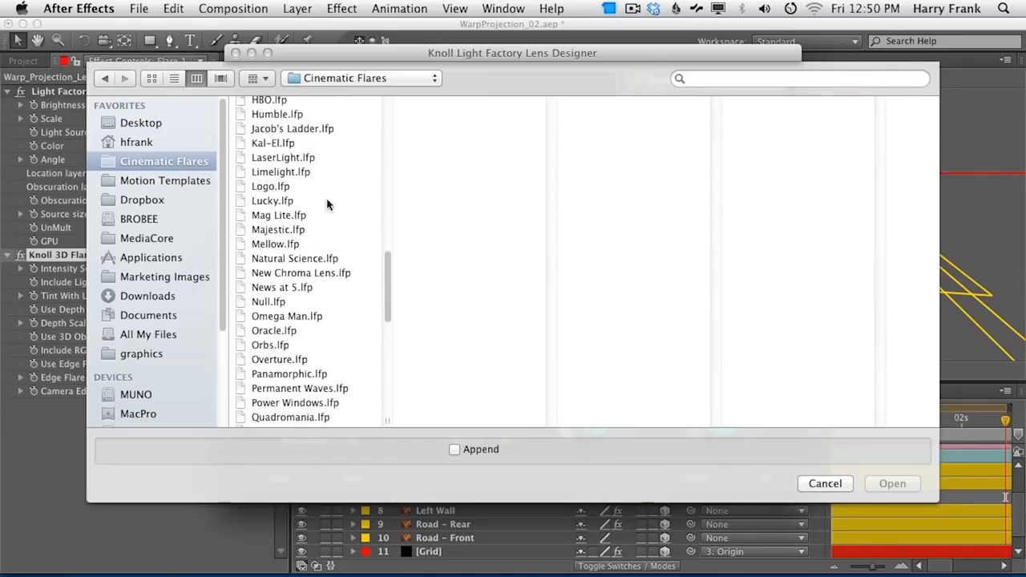
drag(385, 279, 371, 198)
scroll(370, 198, up, 2)
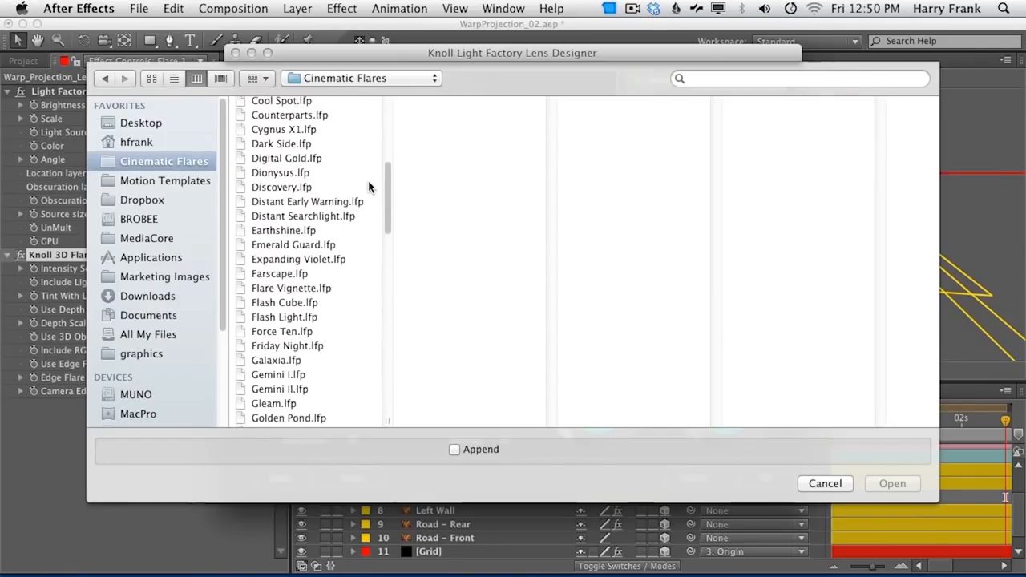
click(282, 169)
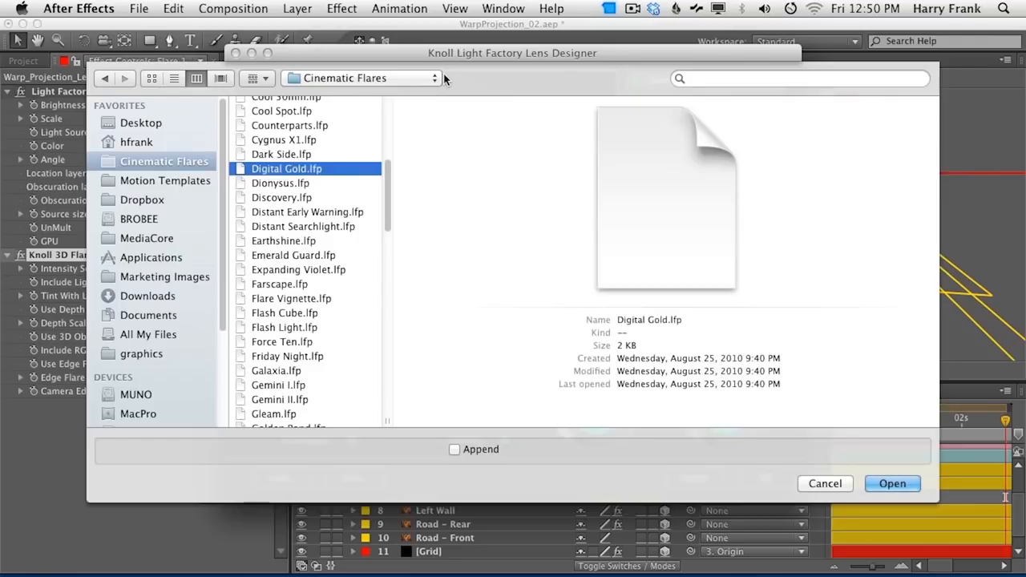
click(893, 484)
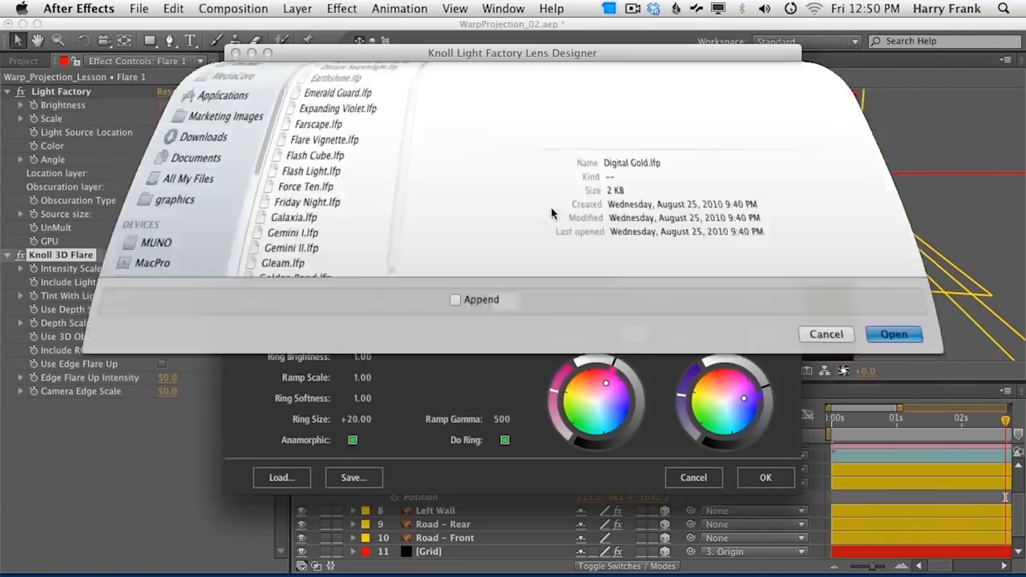
click(766, 477)
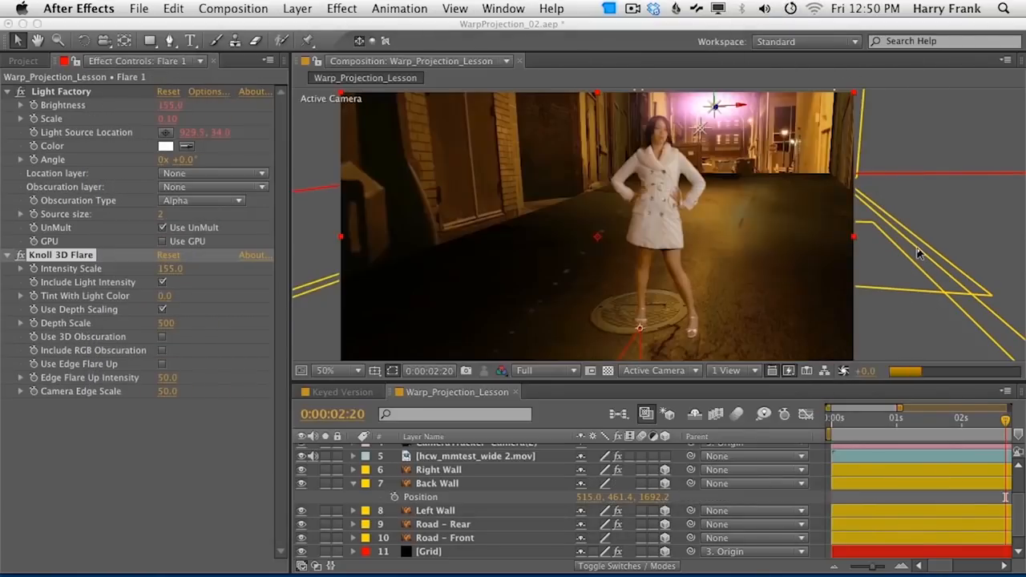
Step: Disable the flare's Use Depth Scaling and lower its Intensity Scale to 59, checking it along the shot
click(164, 310)
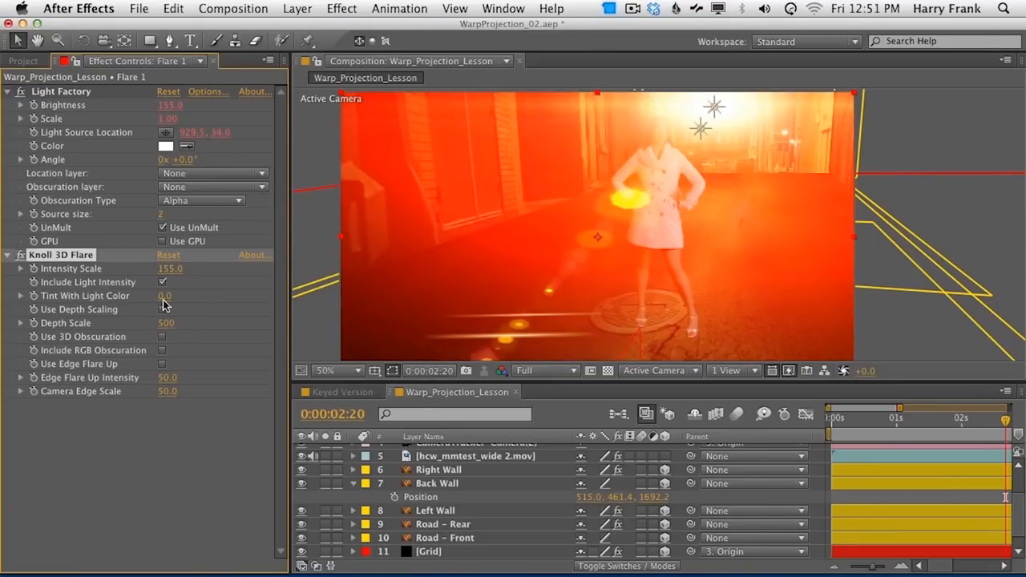
click(170, 269)
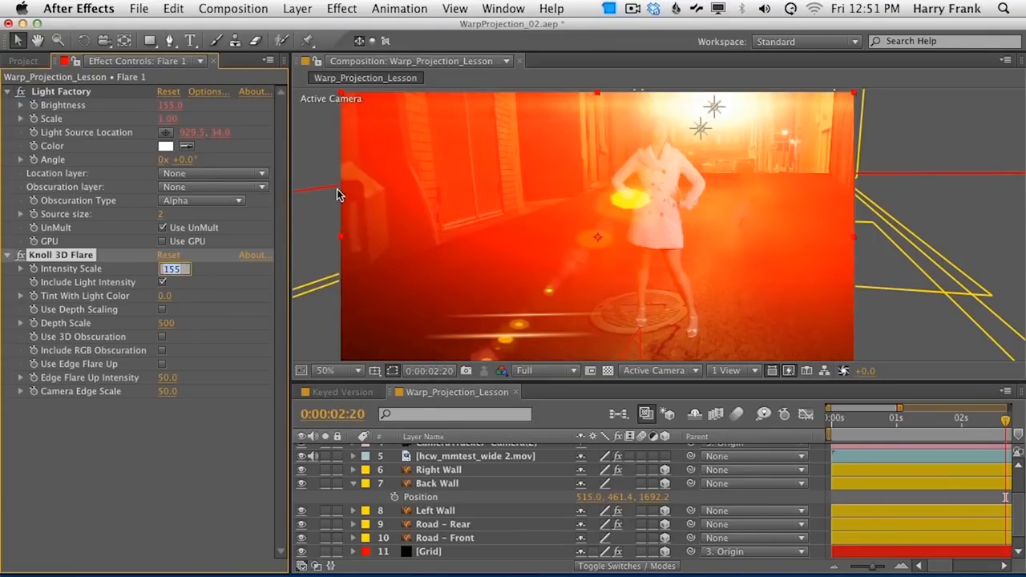
click(167, 256)
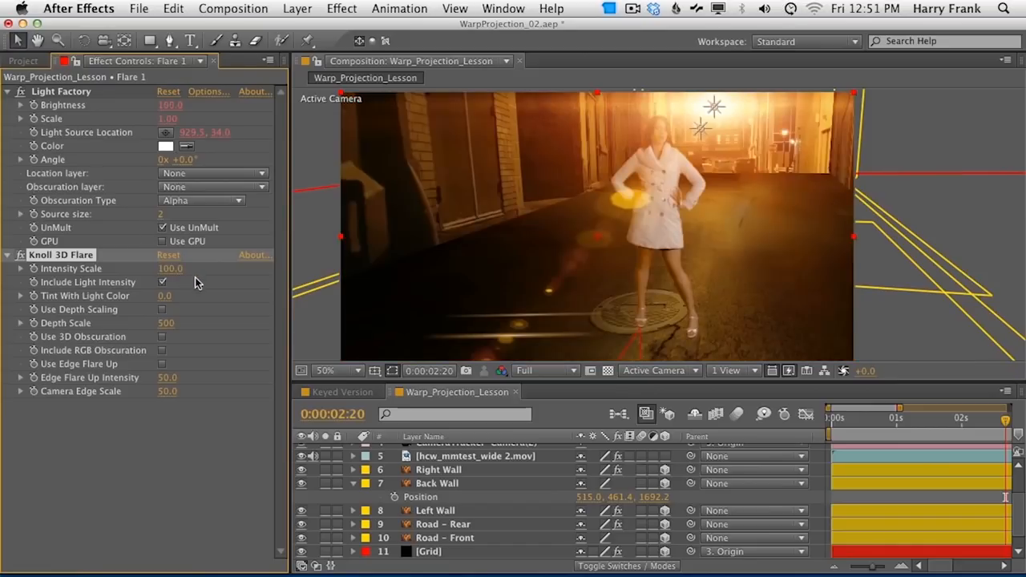
drag(159, 273, 143, 279)
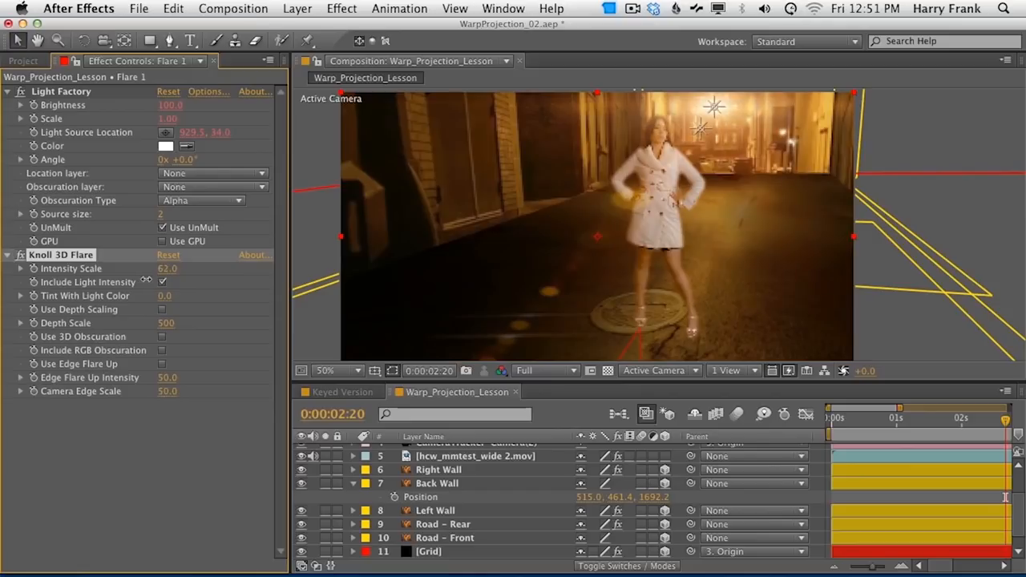
click(161, 283)
drag(848, 418, 872, 420)
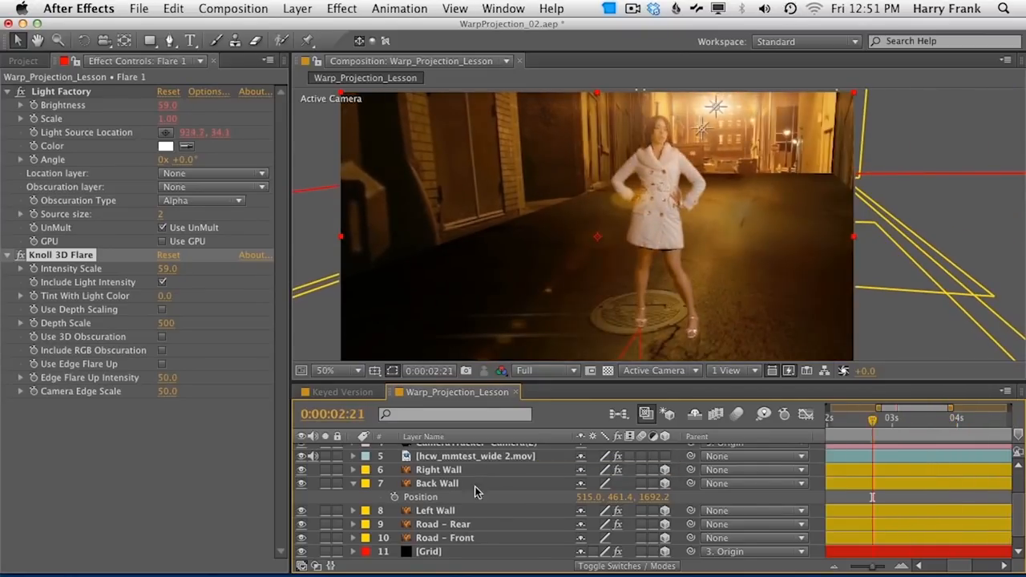
Step: Duplicate the Street Light layer at the end of the layer stack
drag(469, 477, 466, 551)
drag(466, 459, 495, 395)
click(454, 551)
key(super+d)
Step: Solo the duplicated light and the Back Wall, and place the light over the distant lamp in the back wall photo
key(Caps_Lock)
click(325, 551)
key(Caps_Lock)
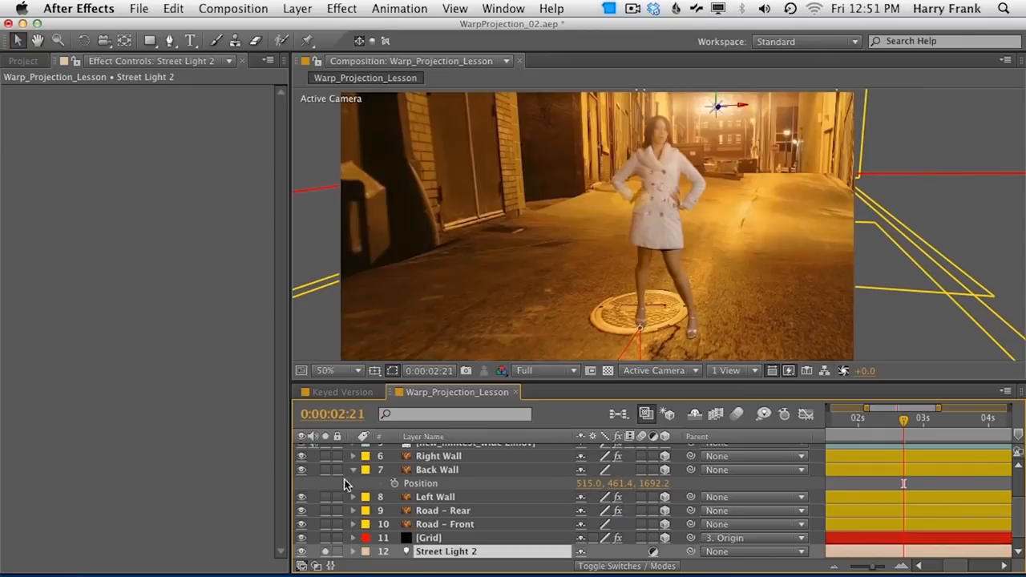
click(325, 470)
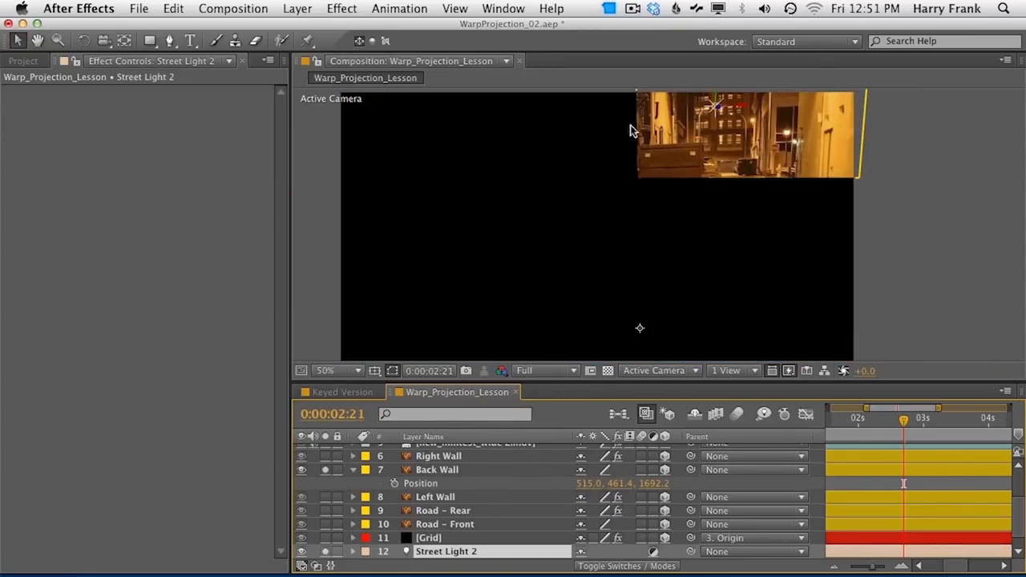
drag(746, 101, 796, 138)
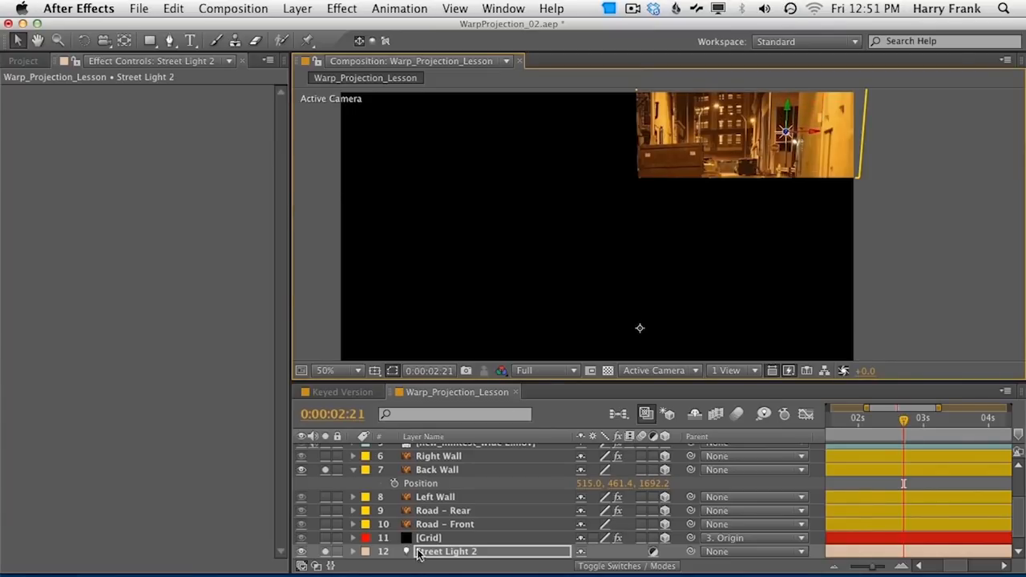
Step: Create a second Light Factory flare linked to the duplicated street light with the Knoll 3D Flare script
click(476, 10)
scroll(545, 481, down, 8)
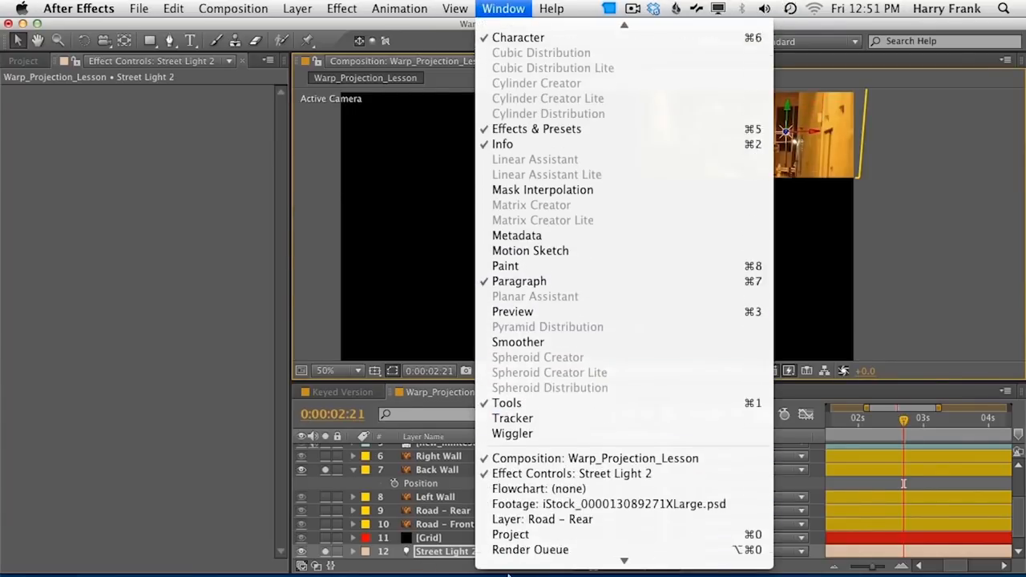
click(545, 528)
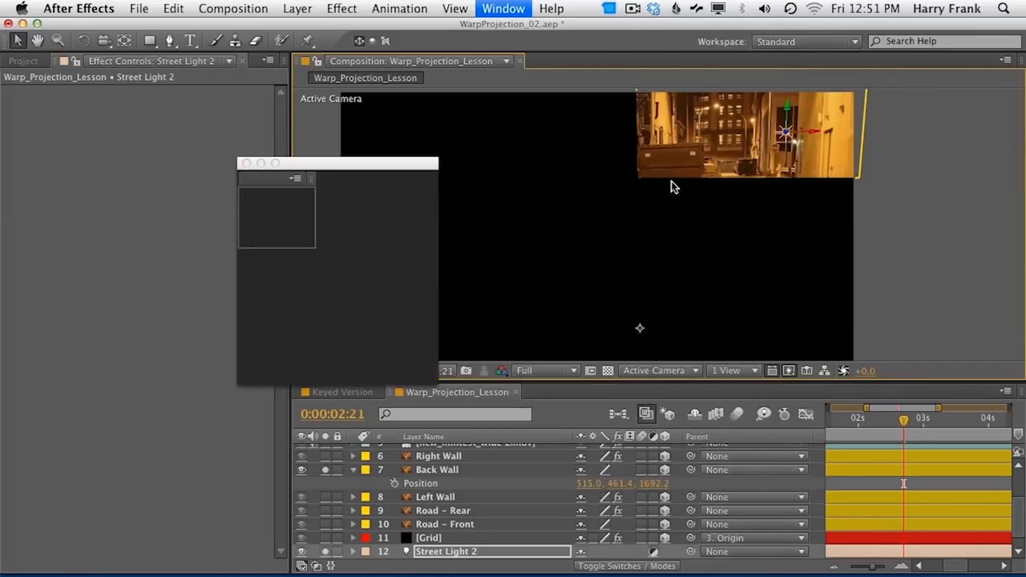
click(336, 261)
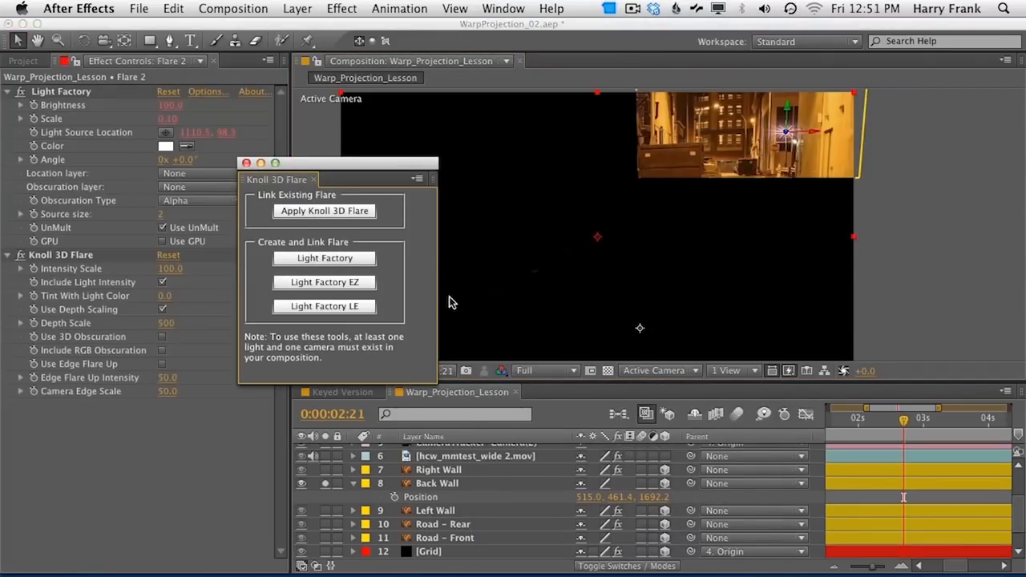
click(246, 164)
Step: Load an orange preset from the Cinematic Flares folder into the second flare's lens design
click(205, 91)
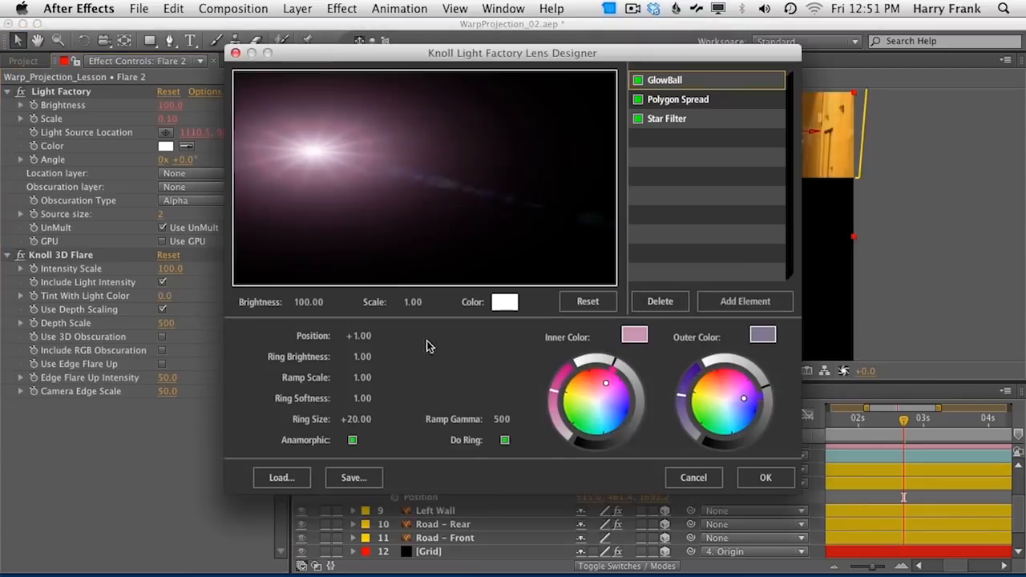
click(281, 477)
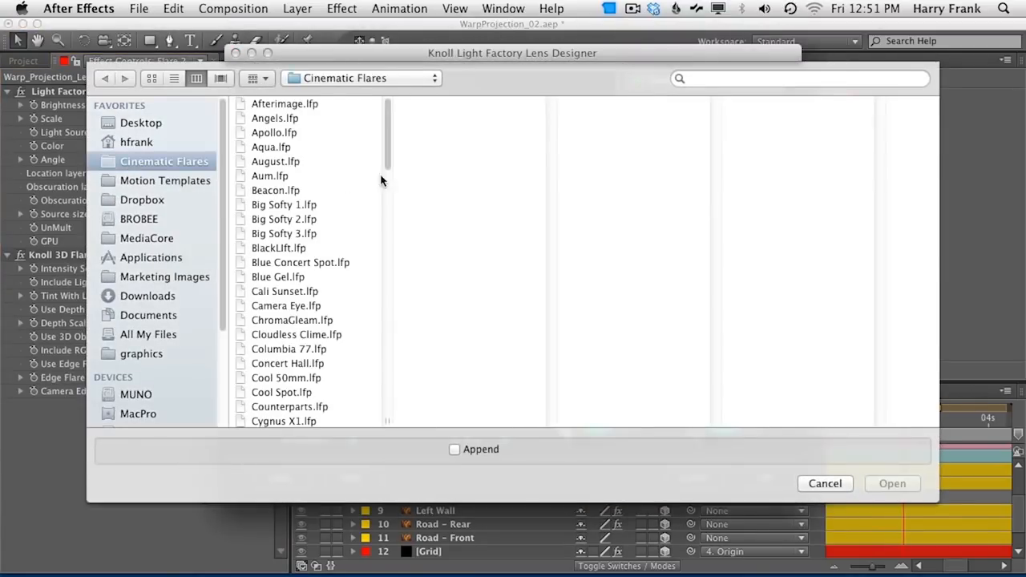
click(388, 177)
scroll(388, 205, up, 1)
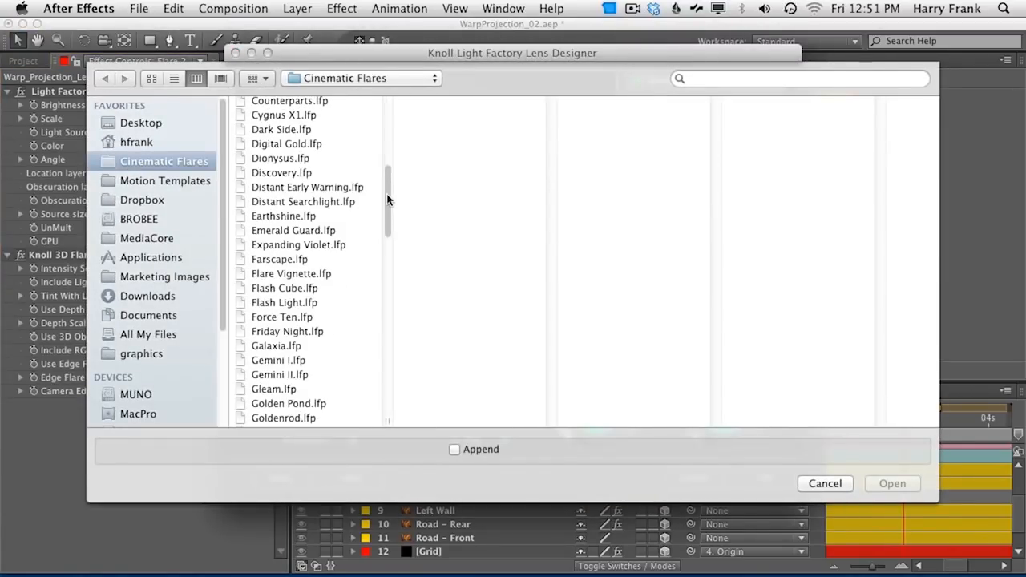
double_click(329, 145)
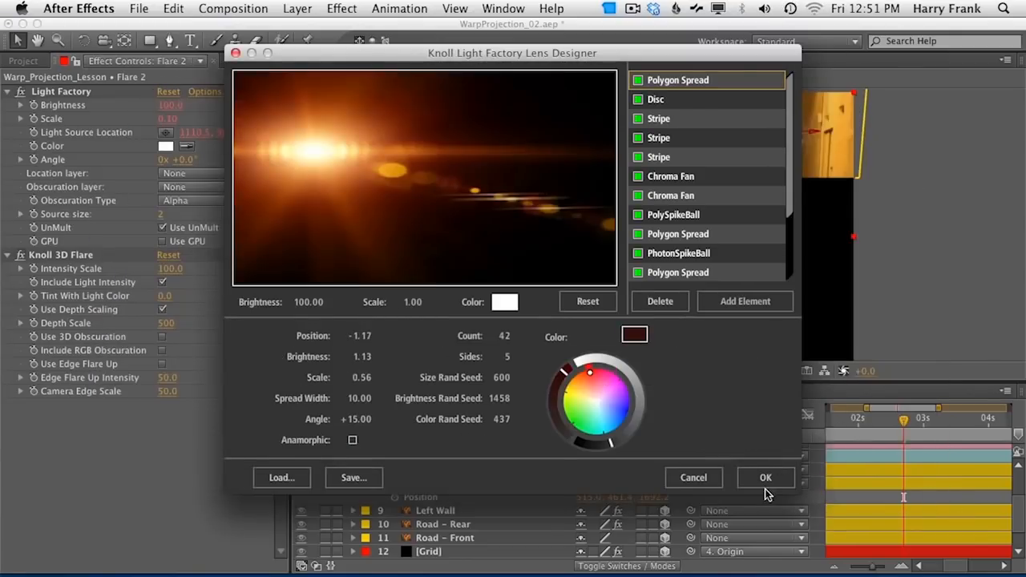
click(766, 479)
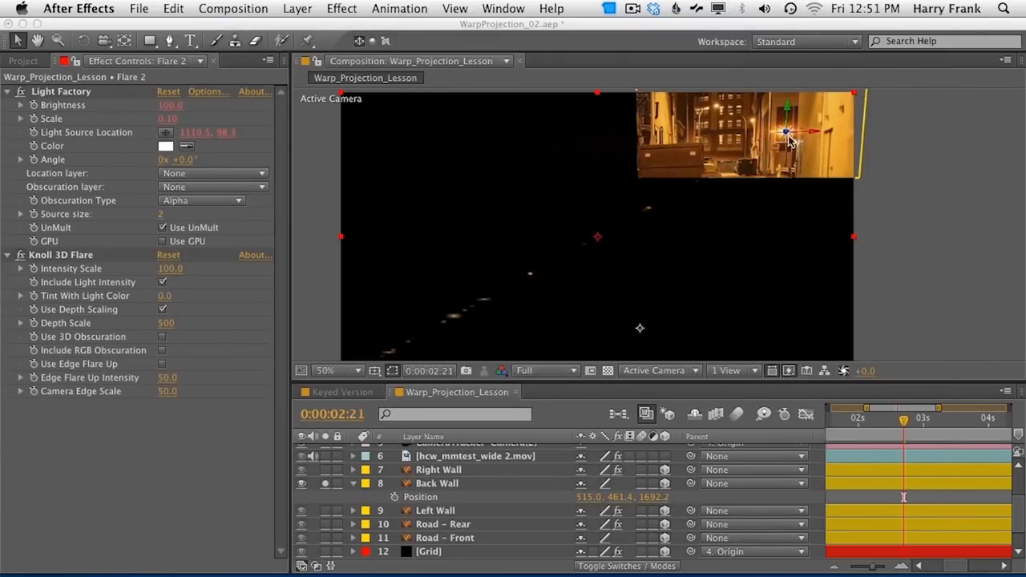
Step: Turn off the soloing of the Back Wall so the full alley composite displays again
click(325, 484)
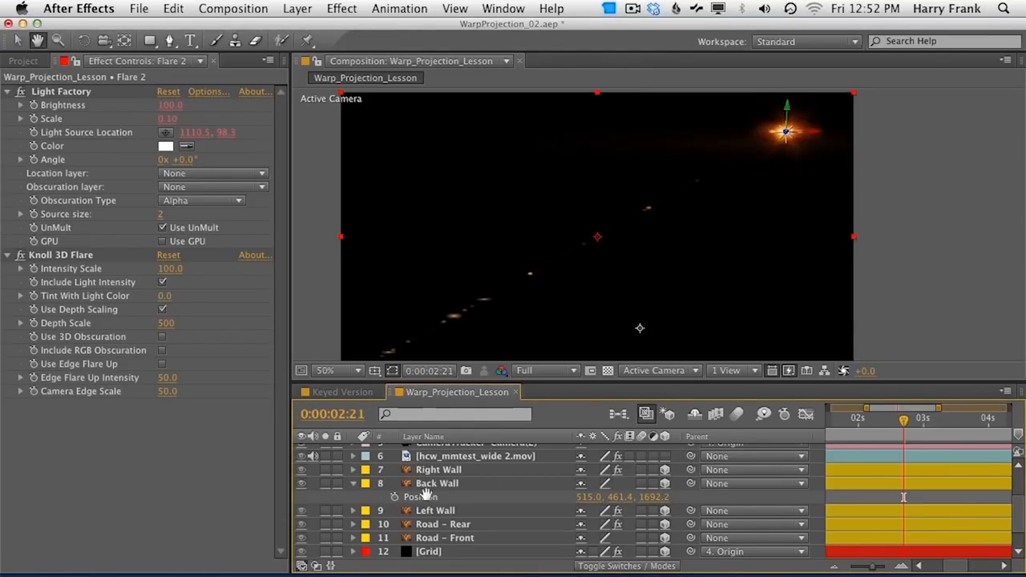
scroll(425, 497, up, 5)
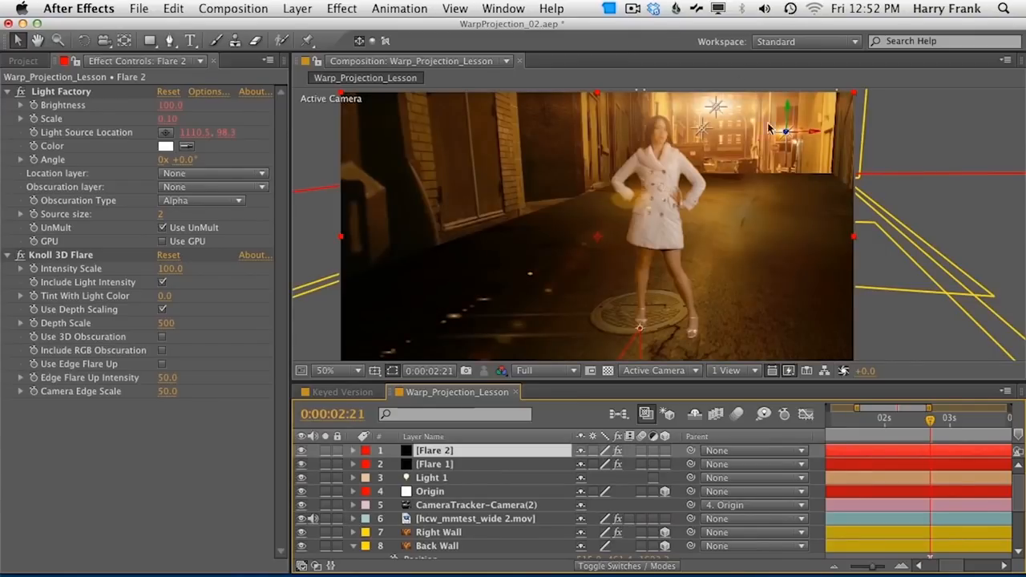
click(976, 130)
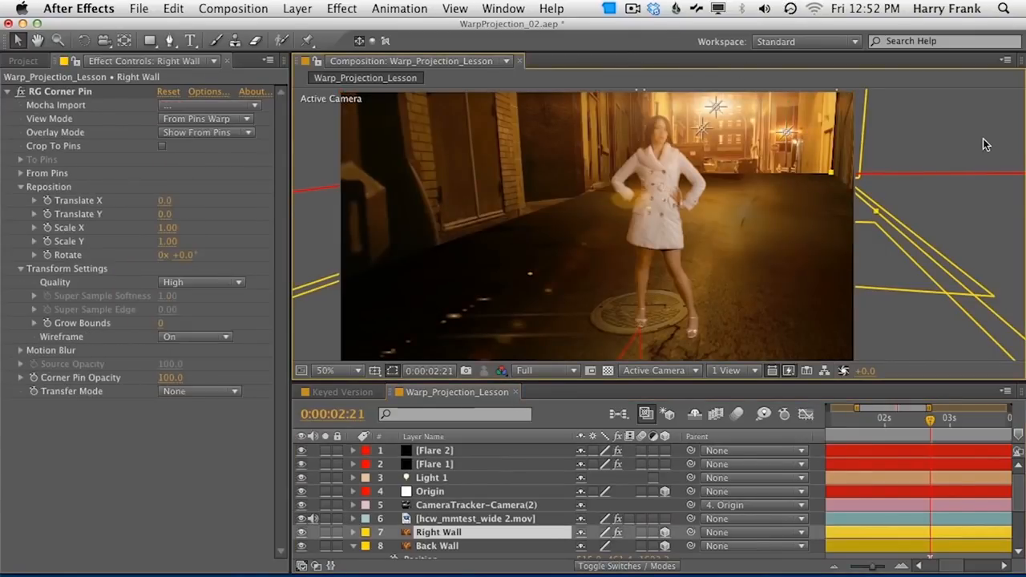
scroll(494, 523, down, 1)
scroll(494, 522, left, 1)
scroll(494, 513, up, 1)
Step: Move Light 1 farther back and higher in the alley, to position 595.2, 143.7, 1263.6
click(462, 477)
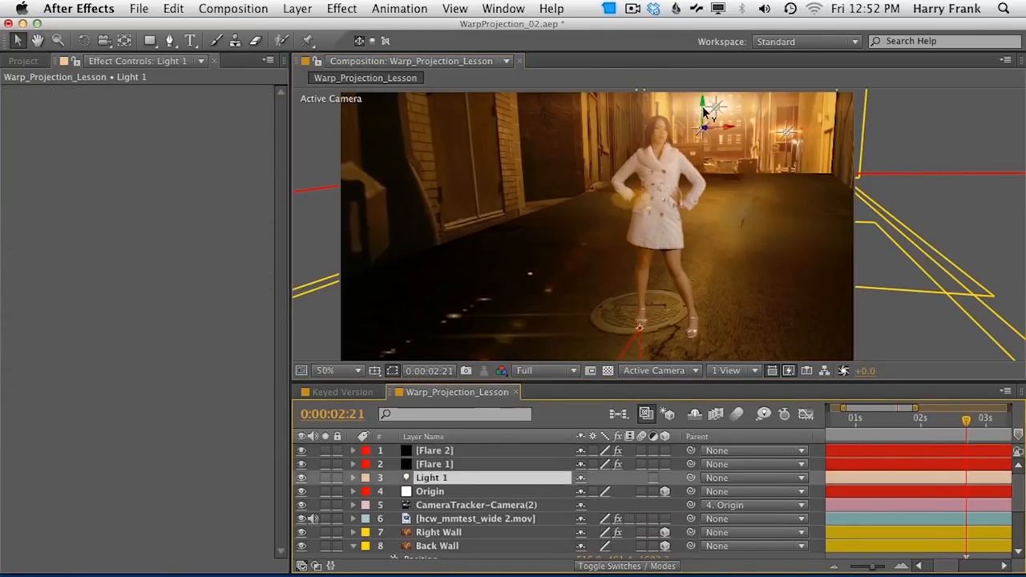
key(p)
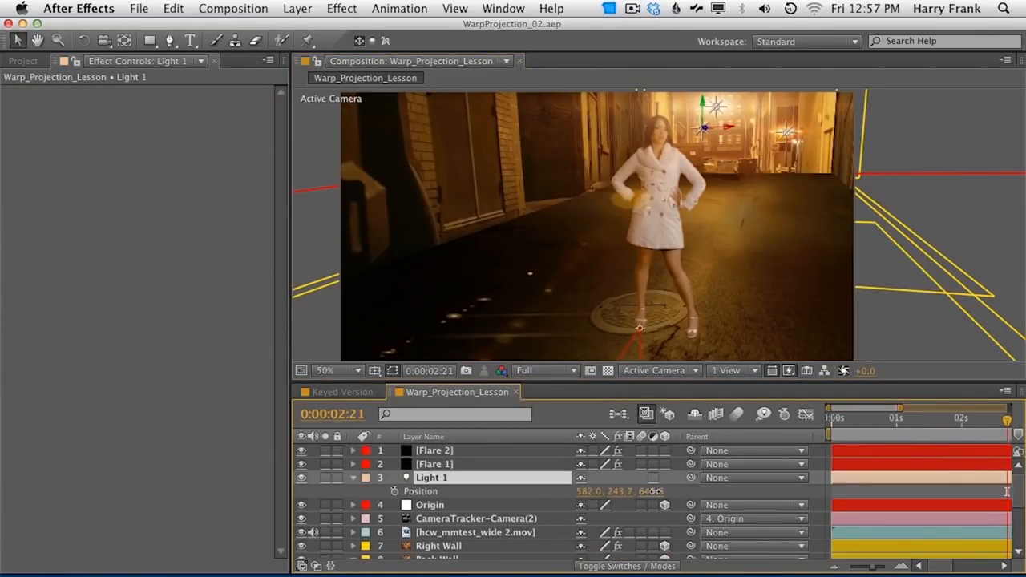
drag(656, 491, 965, 447)
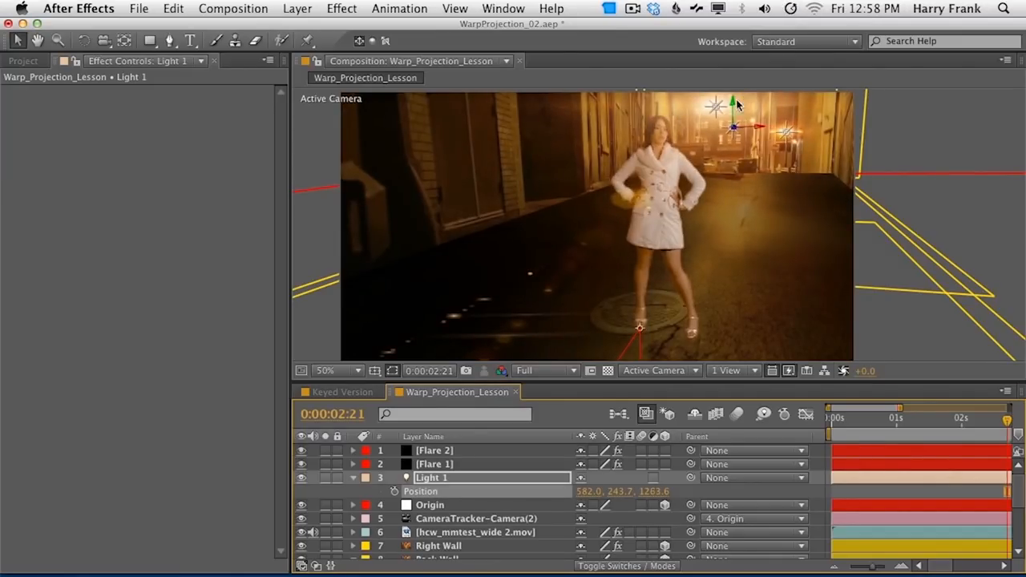
drag(733, 105, 729, 55)
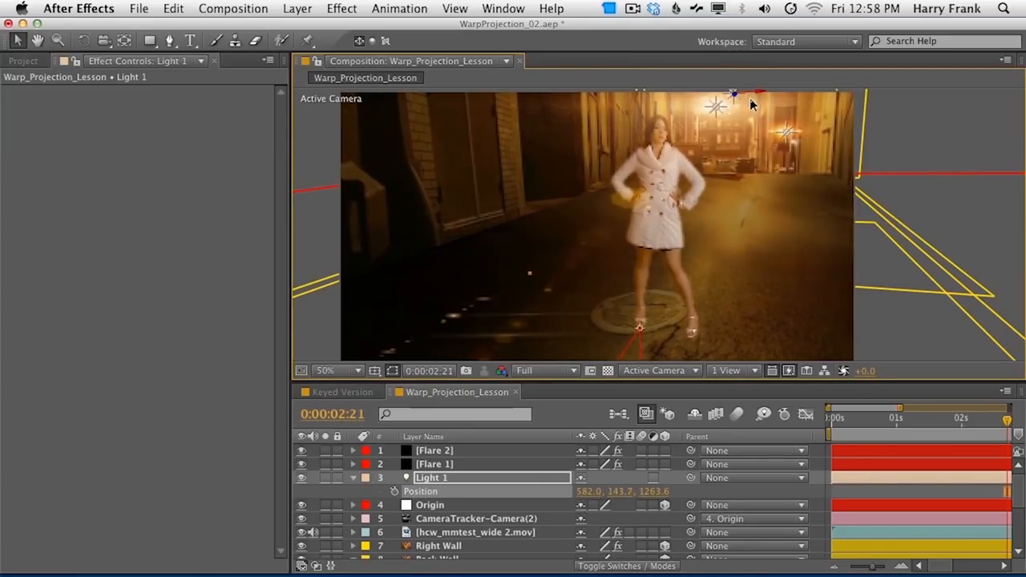
drag(802, 86, 763, 100)
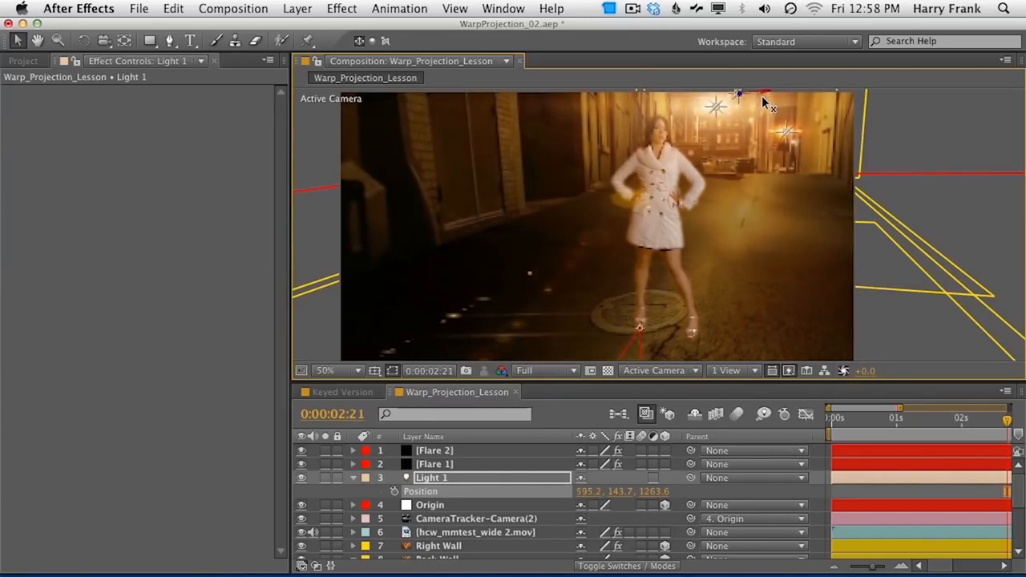
Step: Lock the Flare 1 and Flare 2 layers
click(481, 468)
click(483, 479)
click(472, 181)
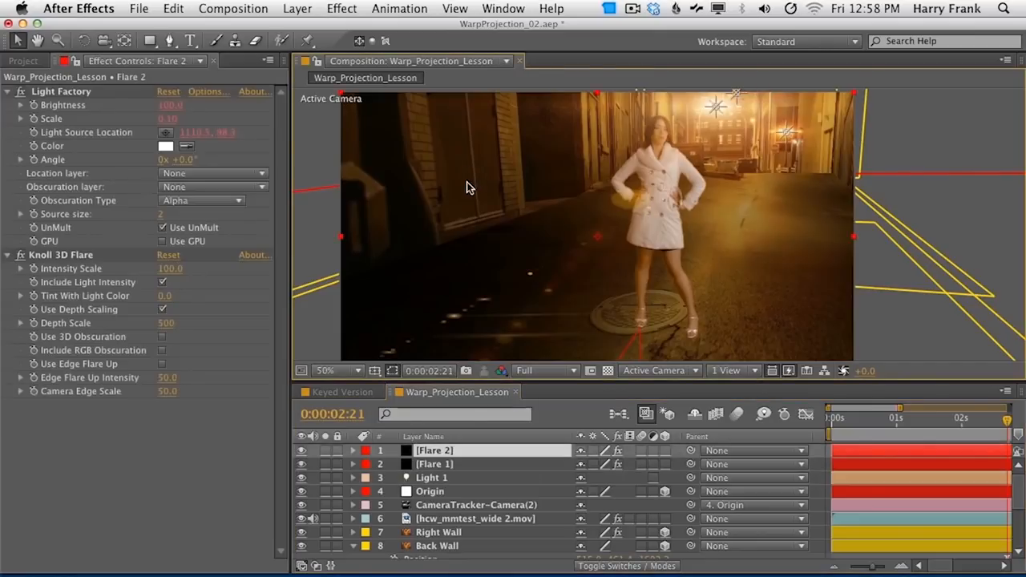
drag(338, 464, 338, 450)
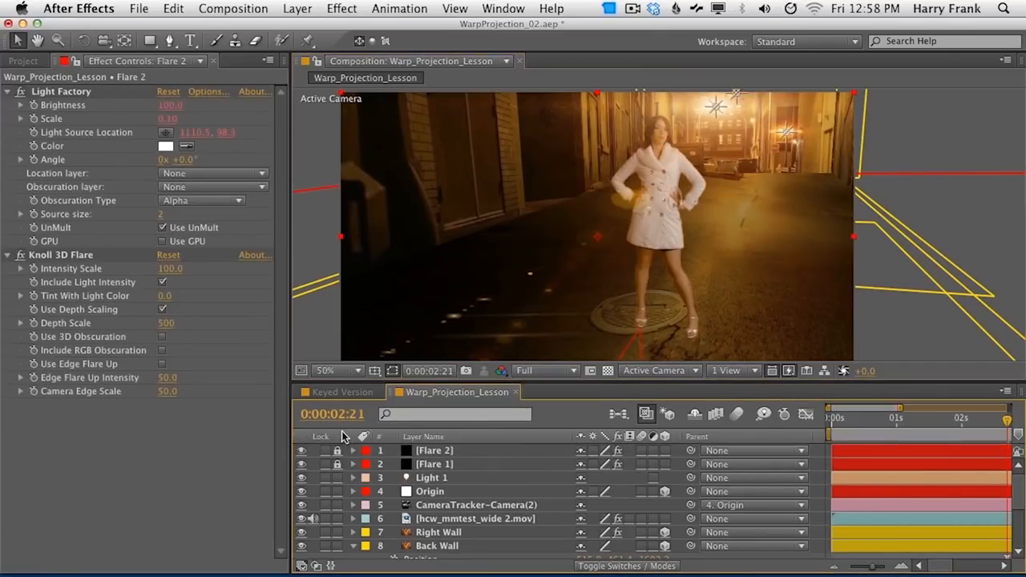
Step: Darken the Left Wall by setting its material's Diffuse to 7% and Specular to 42%
click(510, 139)
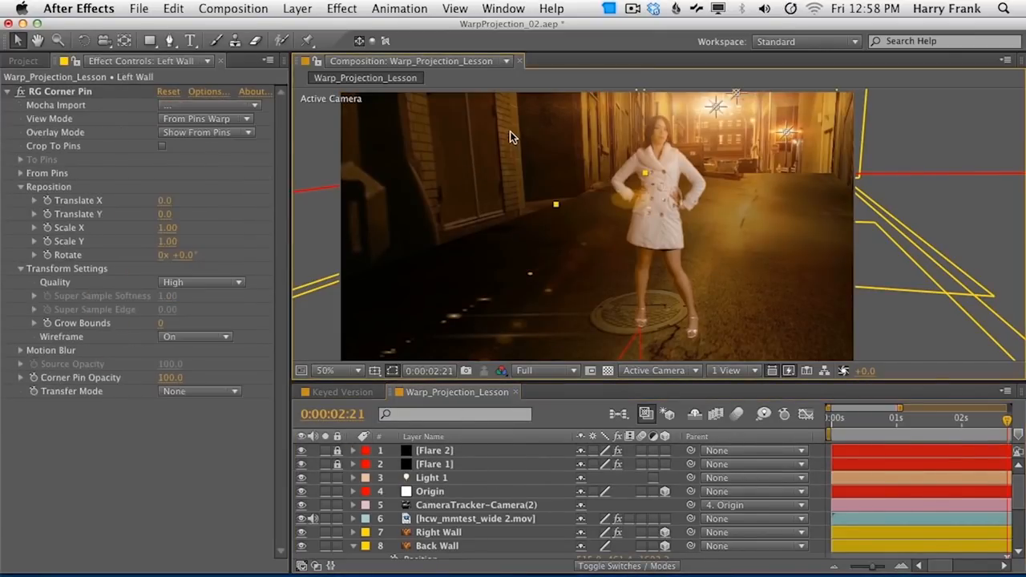
scroll(517, 501, down, 4)
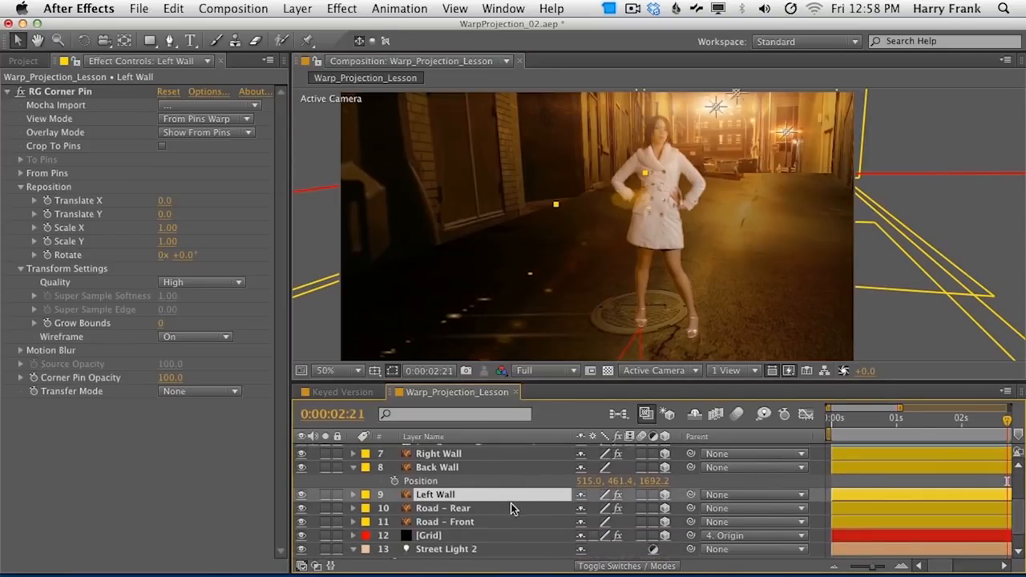
key(a)
key(a)
scroll(573, 545, down, 3)
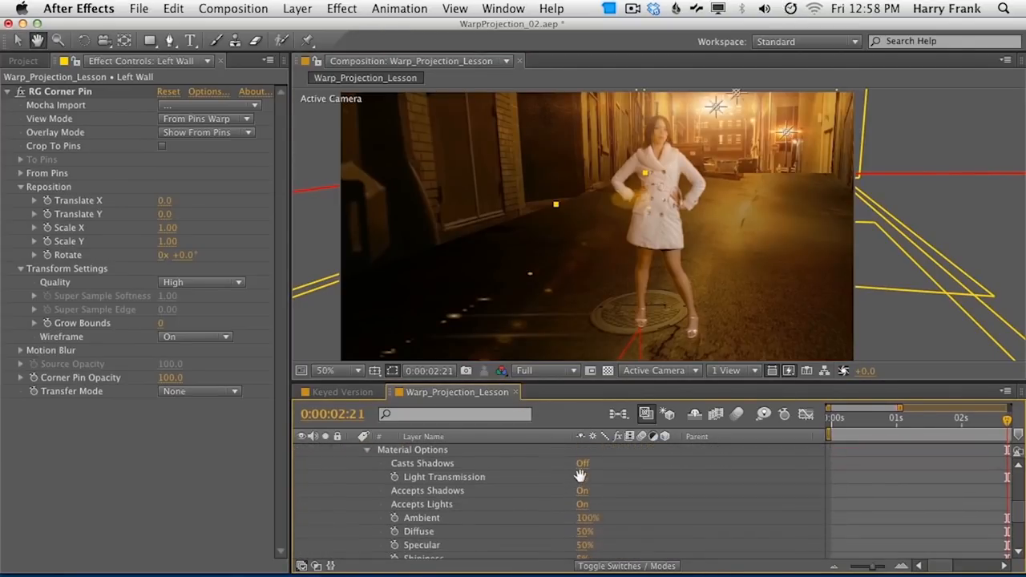
drag(590, 531, 538, 530)
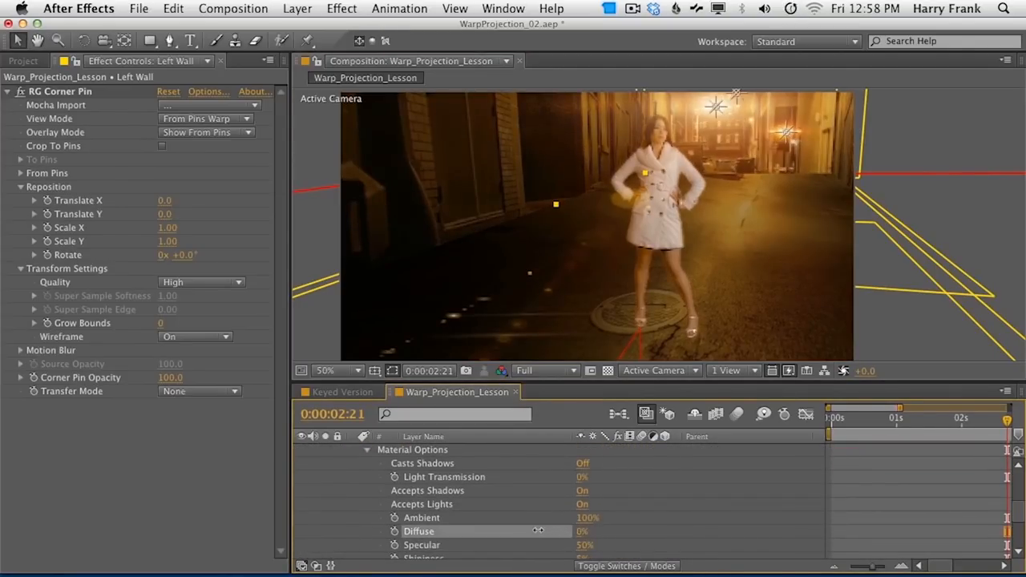
mouse_move(584, 546)
mouse_down()
mouse_move(562, 544)
mouse_move(581, 544)
mouse_up()
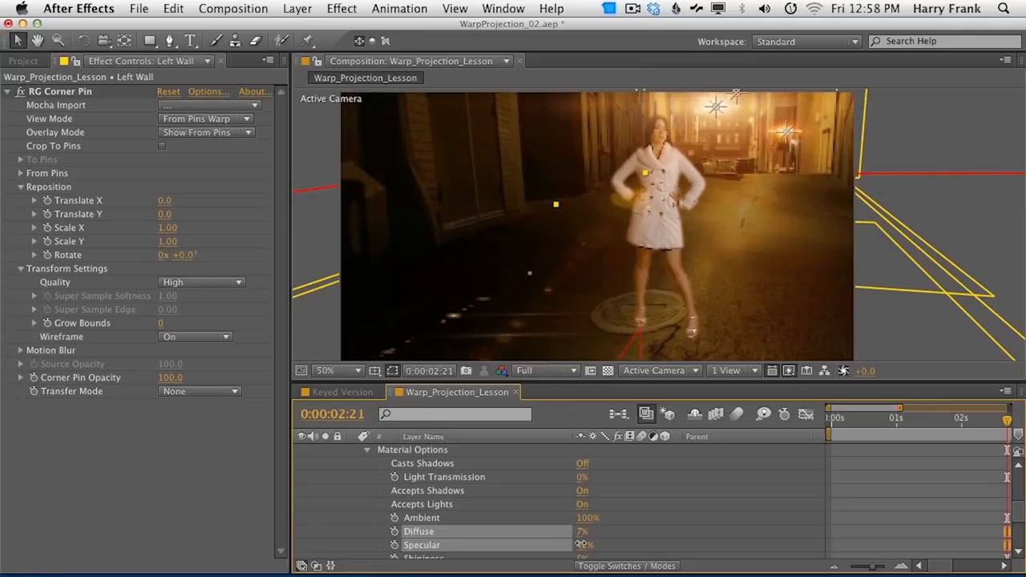
key(space)
drag(710, 230, 738, 224)
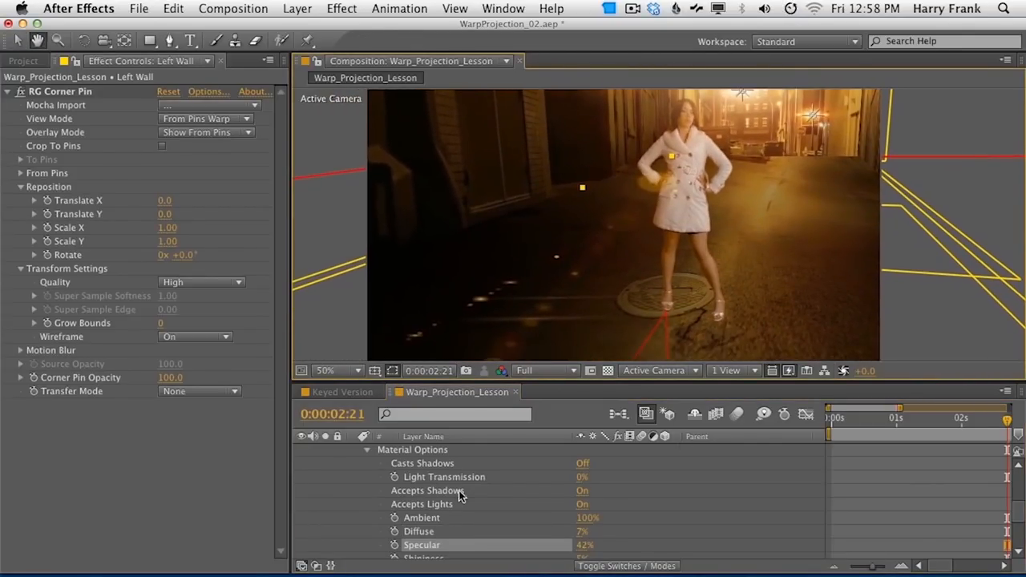
key(space)
drag(440, 456, 435, 483)
click(436, 486)
key(u)
Step: Set the Back Wall's material options to 31% Diffuse and 16% Specular
click(453, 462)
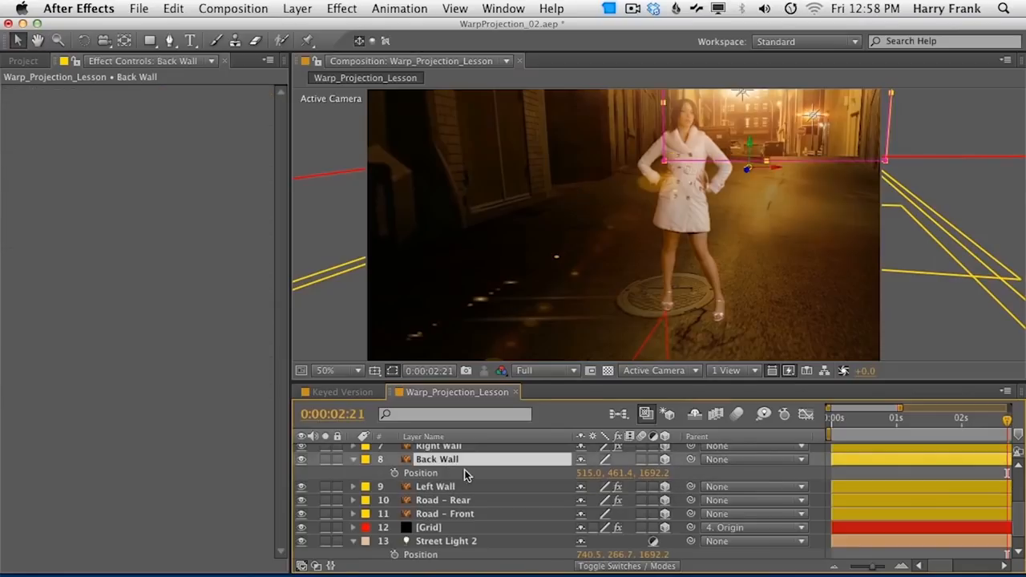
key(a)
key(a)
scroll(585, 513, down, 3)
drag(583, 533, 564, 519)
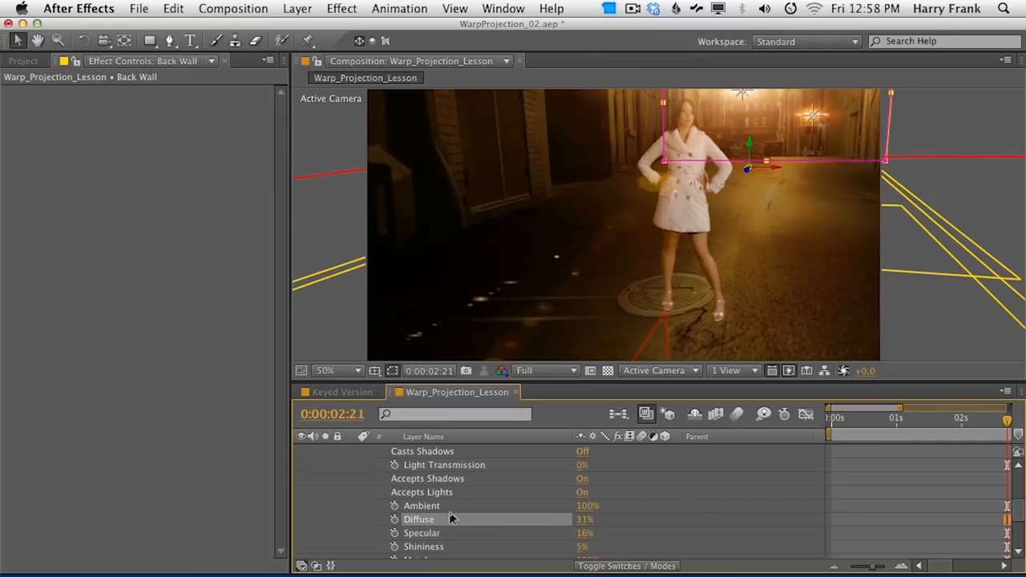
scroll(457, 500, up, 3)
key(a)
key(a)
Step: Enable Depth of Field on the CameraTracker camera
click(467, 463)
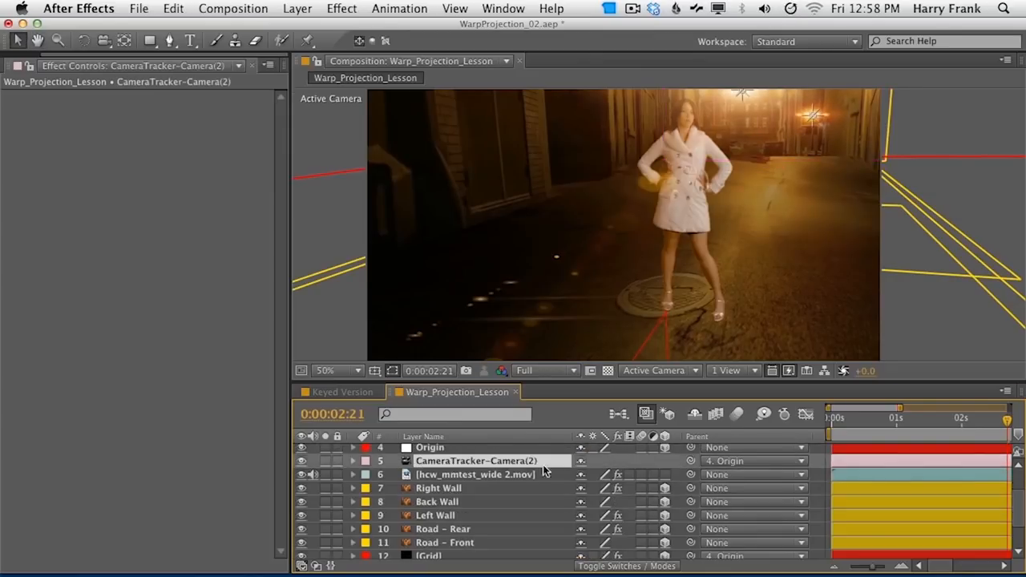
key(a)
key(a)
click(585, 502)
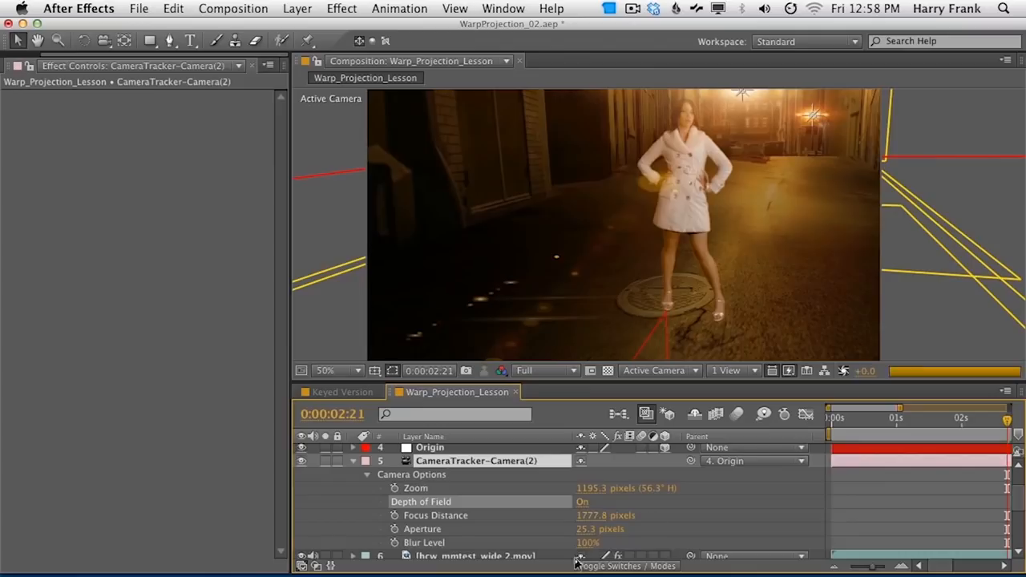
click(502, 461)
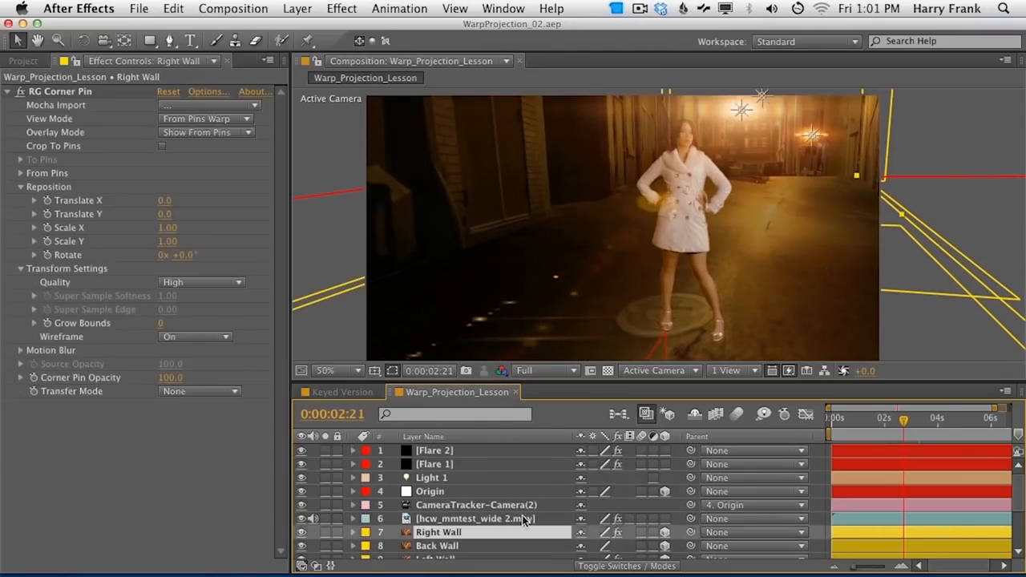
Step: Hide the Grid layer
key(space)
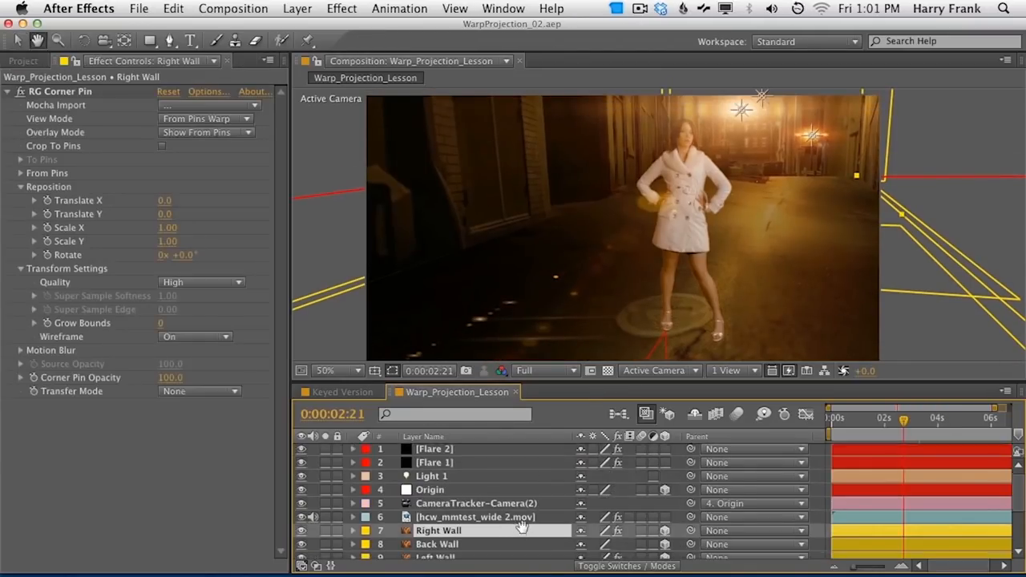
drag(525, 520, 527, 437)
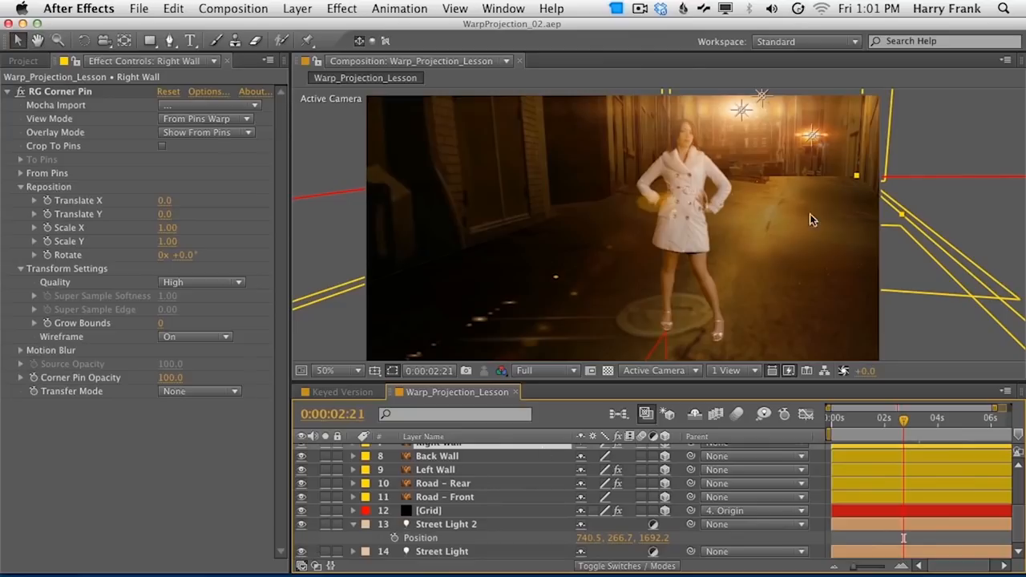
click(302, 511)
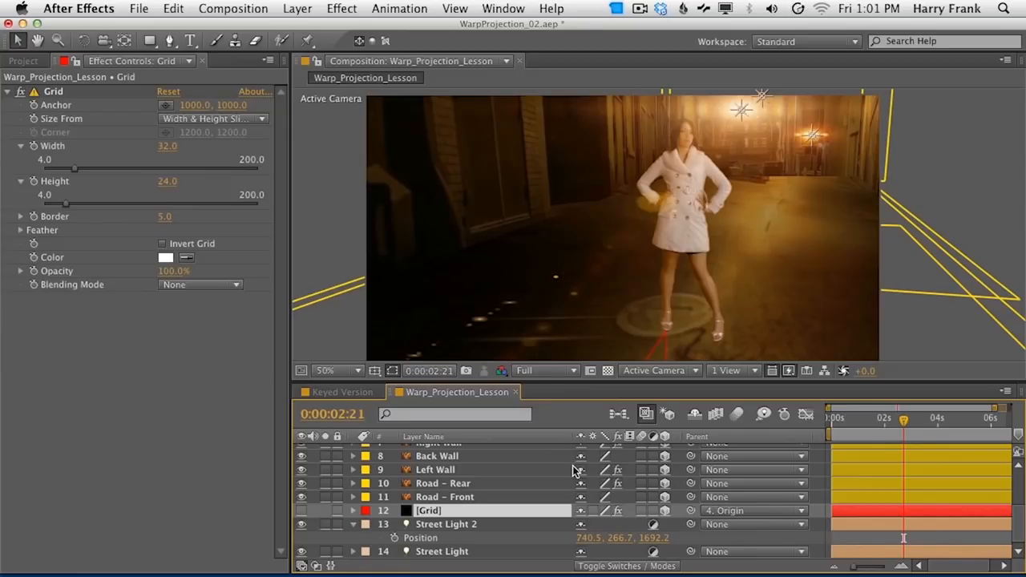
Step: Reduce the tracked camera's Focus Distance to 331 pixels
scroll(505, 473, up, 5)
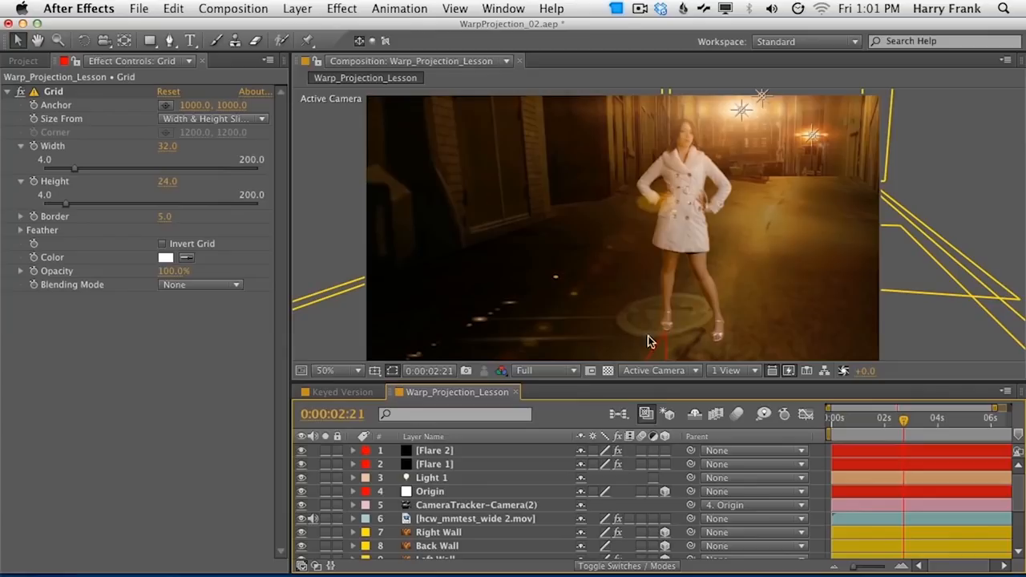
click(470, 506)
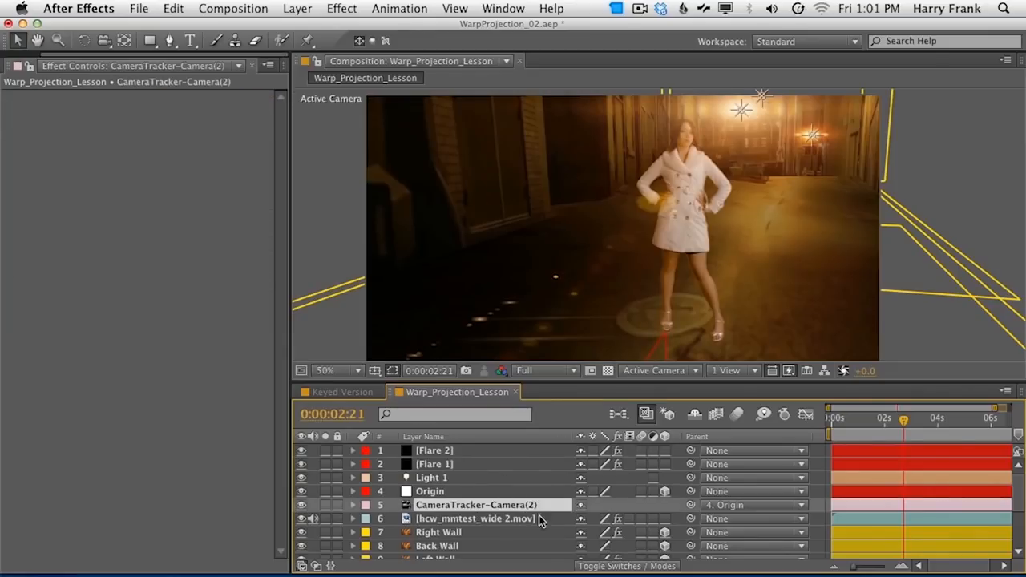
key(a)
key(a)
scroll(537, 528, down, 3)
scroll(537, 525, up, 1)
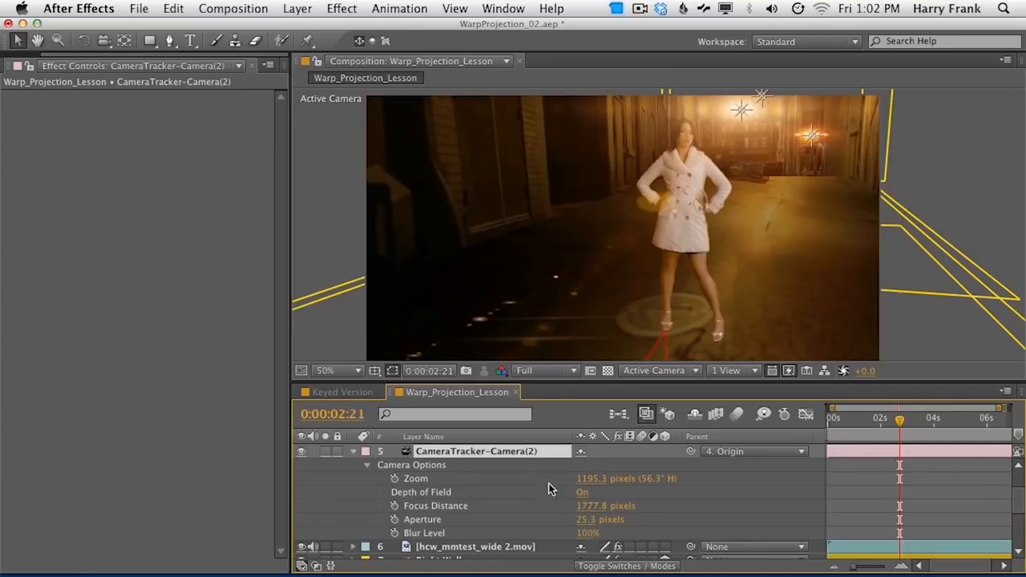
drag(593, 506, 479, 510)
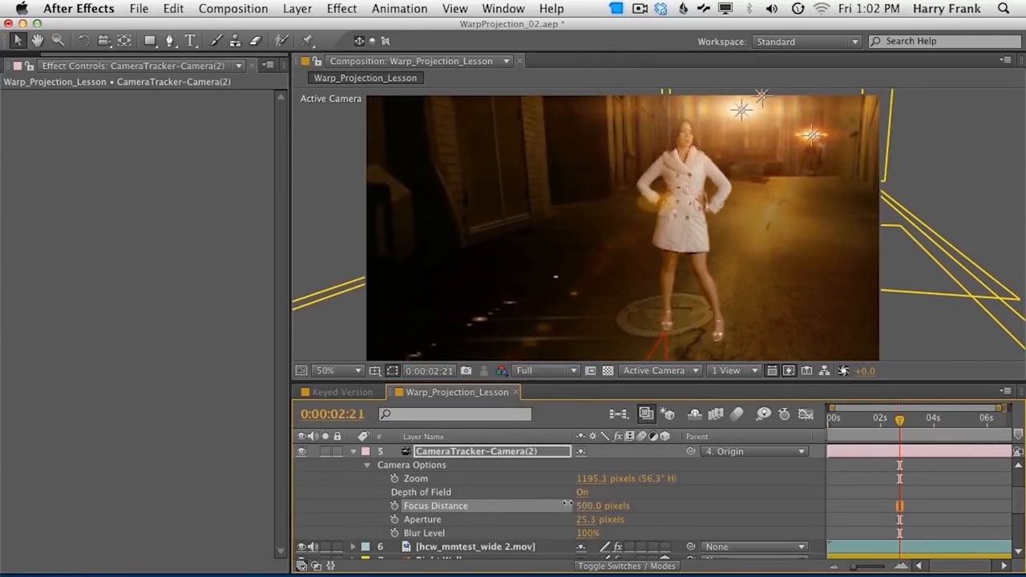
drag(531, 500, 396, 492)
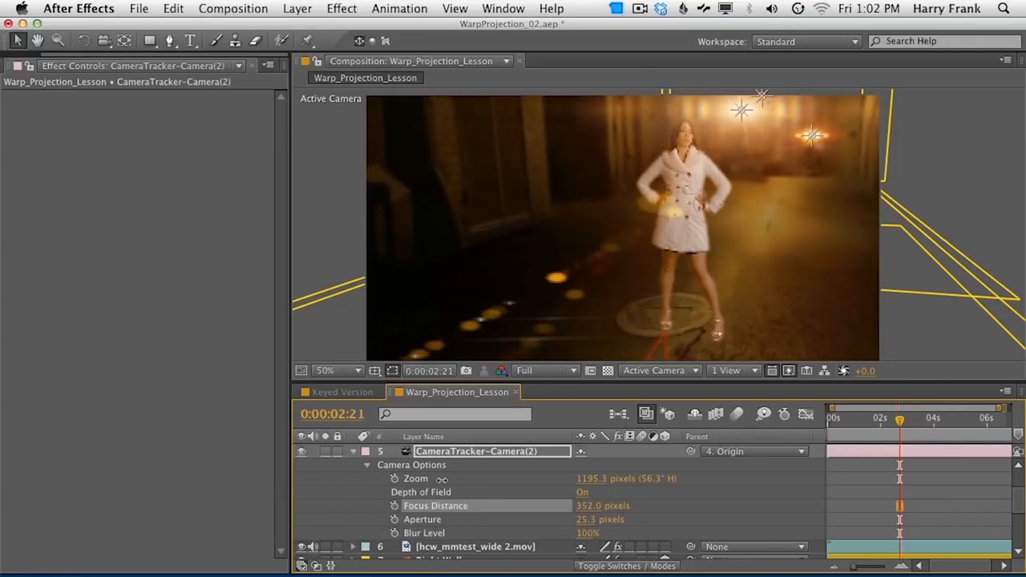
drag(433, 479, 420, 479)
Step: Set the tracked camera's Aperture to 21 pixels and collapse its properties
click(423, 436)
scroll(576, 529, up, 3)
scroll(576, 529, down, 3)
click(577, 522)
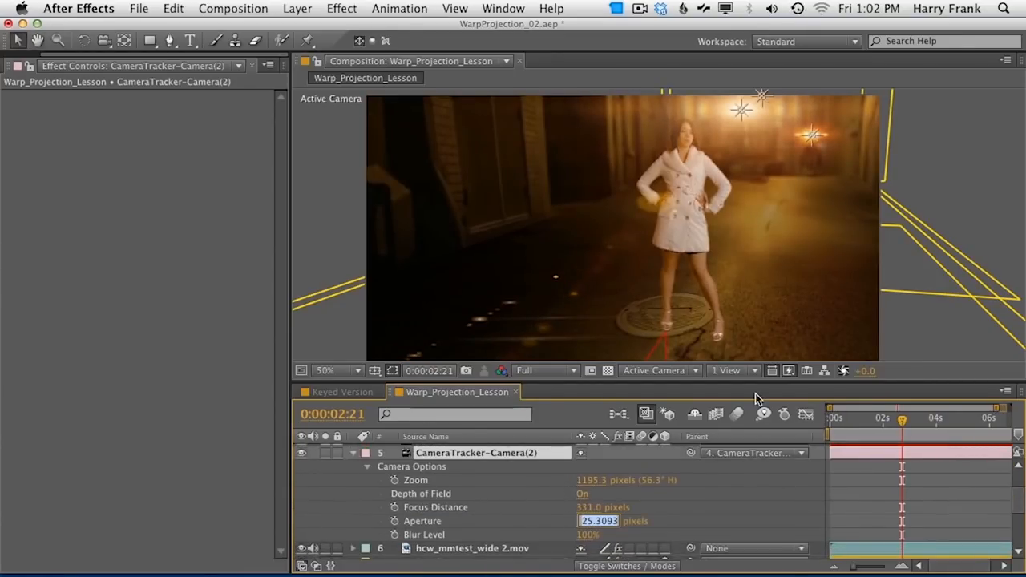
text(21)
key(Return)
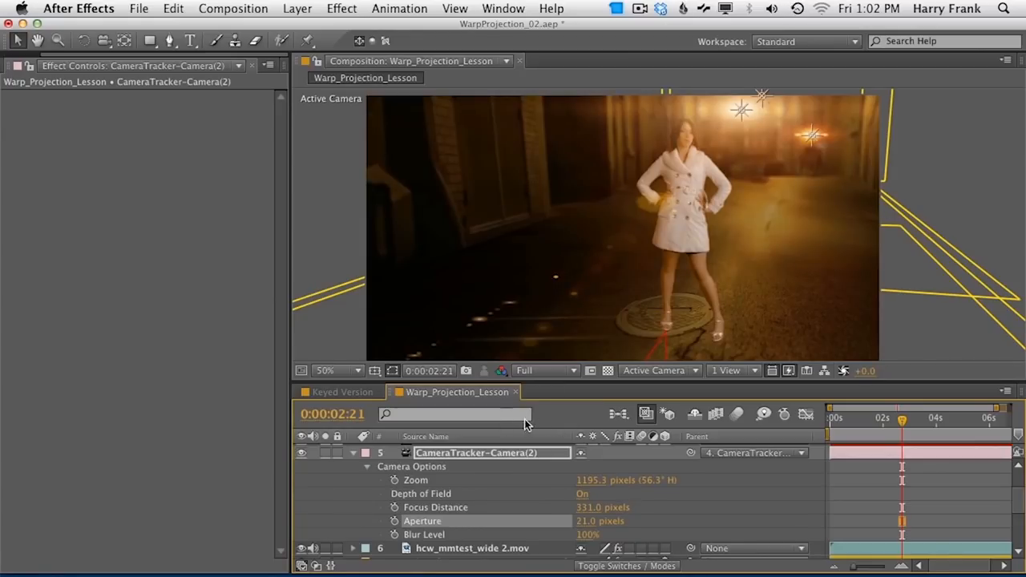
click(453, 463)
key(u)
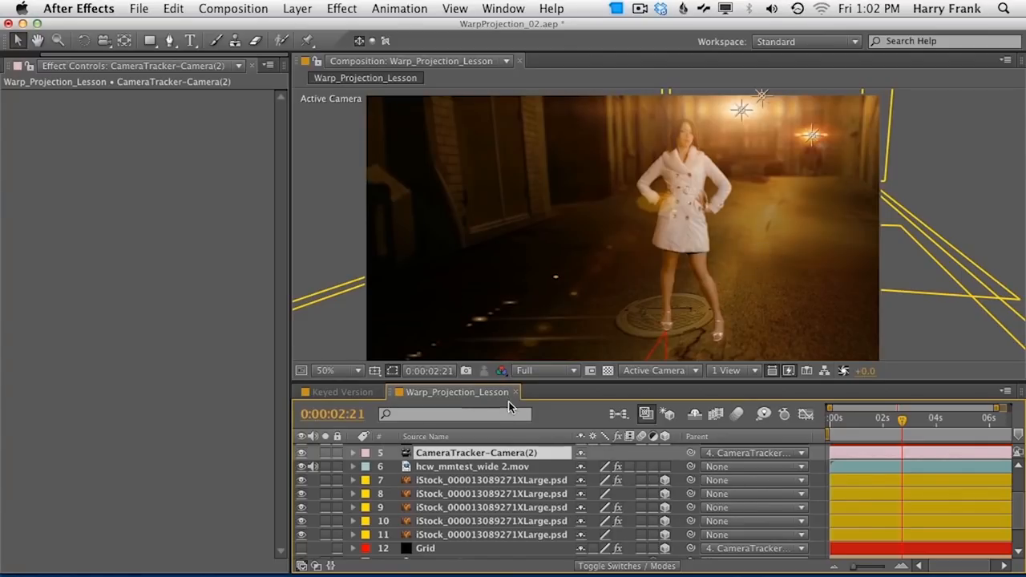
Step: Create a black, composition-sized 1280 × 720 px solid named Fog
key(super+y)
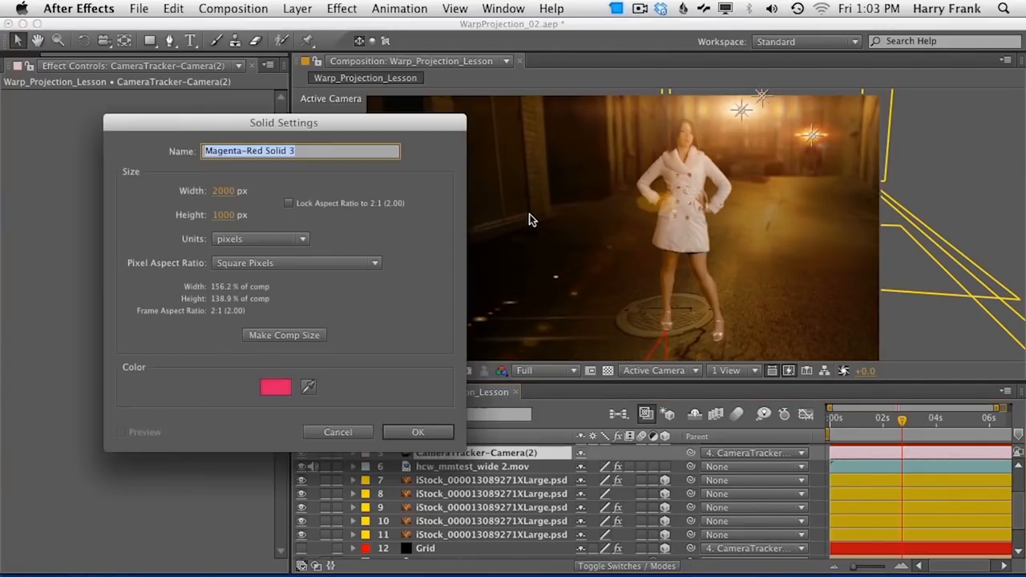
text(Fog)
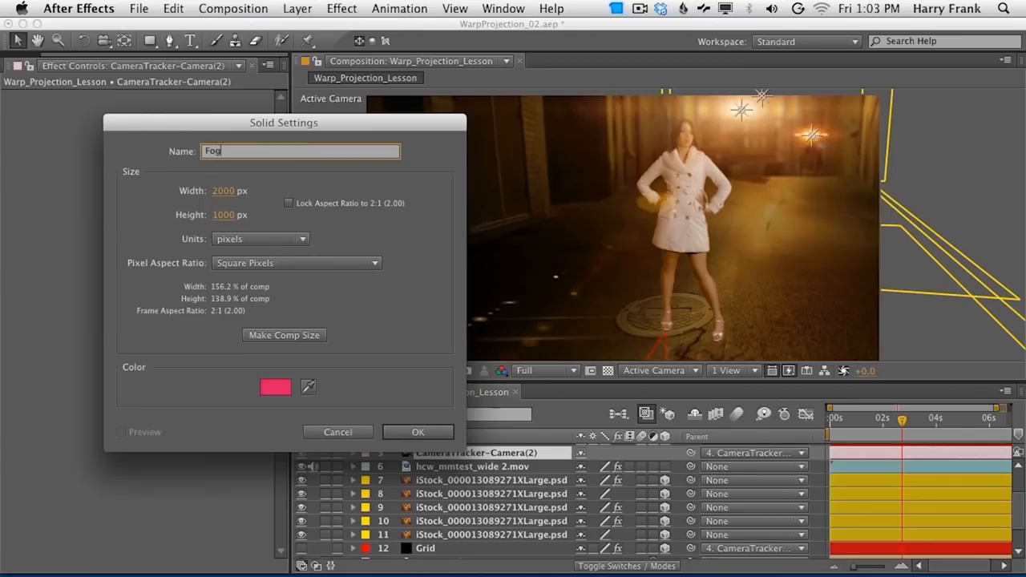
click(280, 387)
drag(367, 448, 429, 560)
click(568, 359)
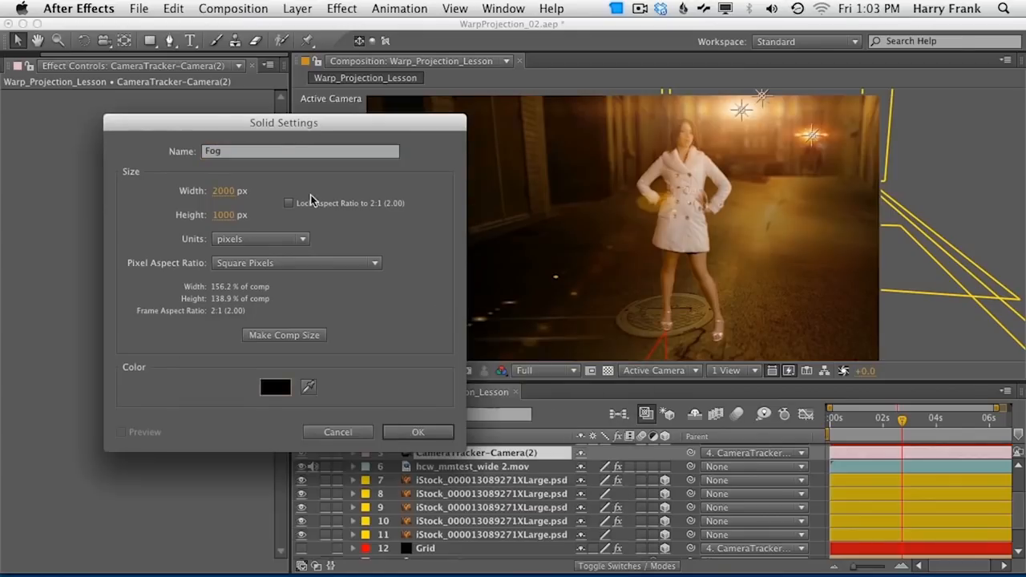
click(298, 335)
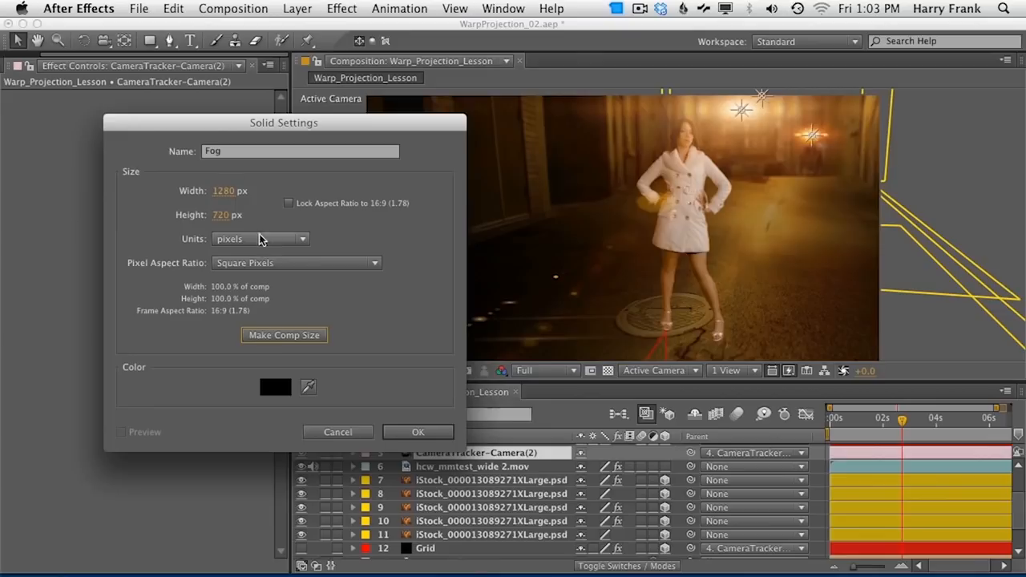
click(433, 430)
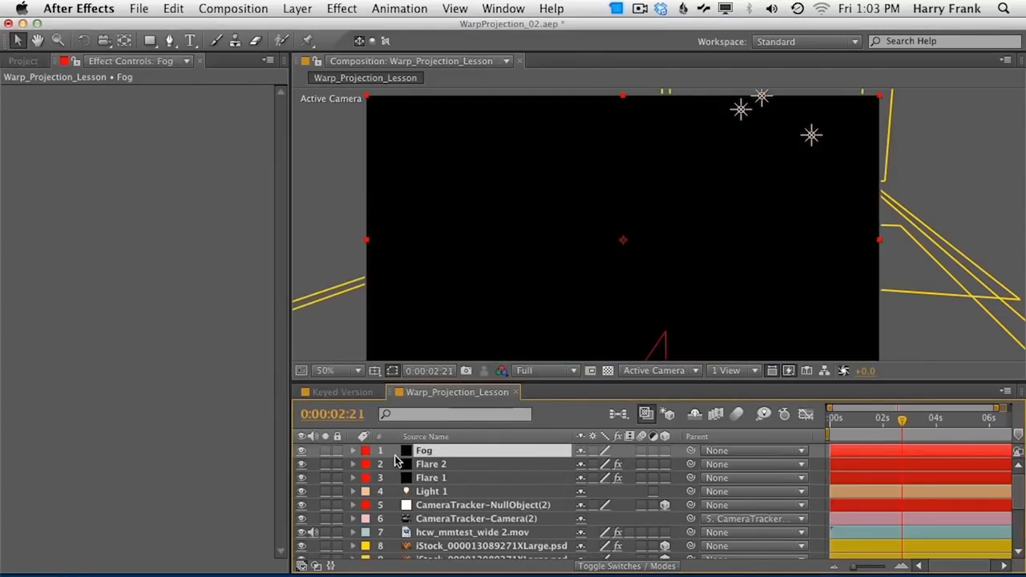
Step: Apply the Particular effect to the Fog solid
click(331, 8)
scroll(449, 497, down, 10)
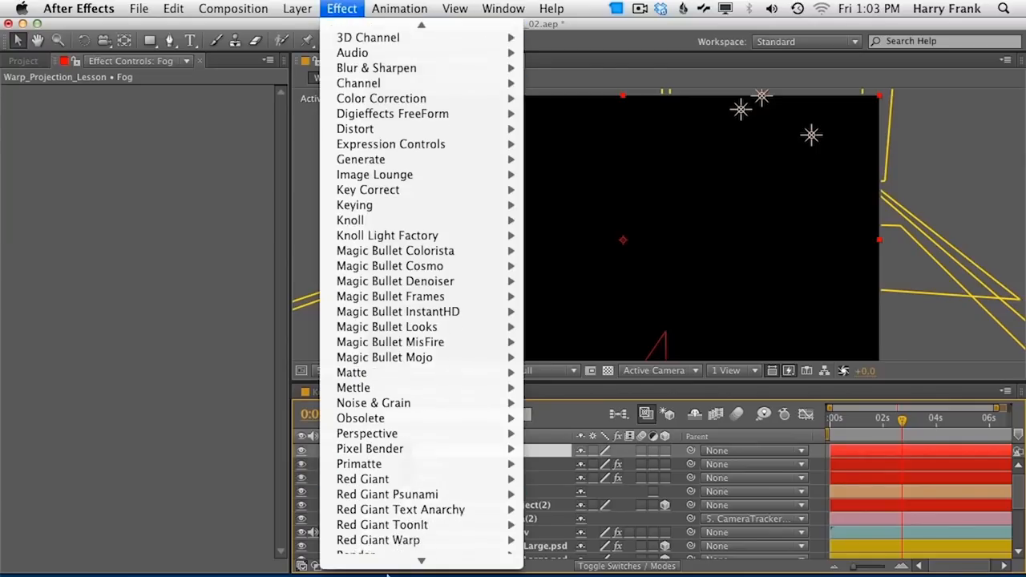
mouse_move(449, 481)
click(565, 512)
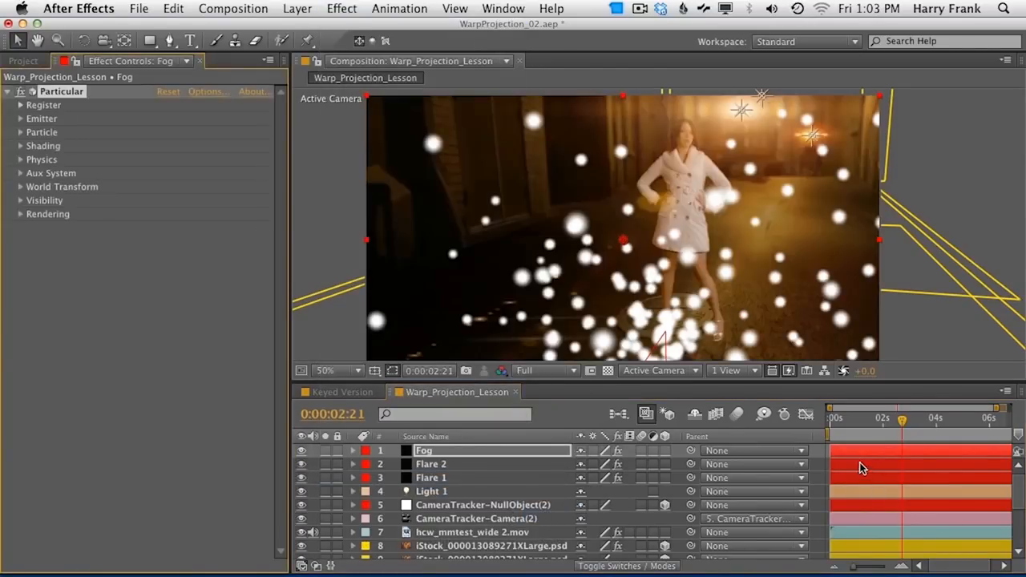
Step: Set Particular's emitter to Position Z 730, type Box, and Emitter Size X 215
click(20, 120)
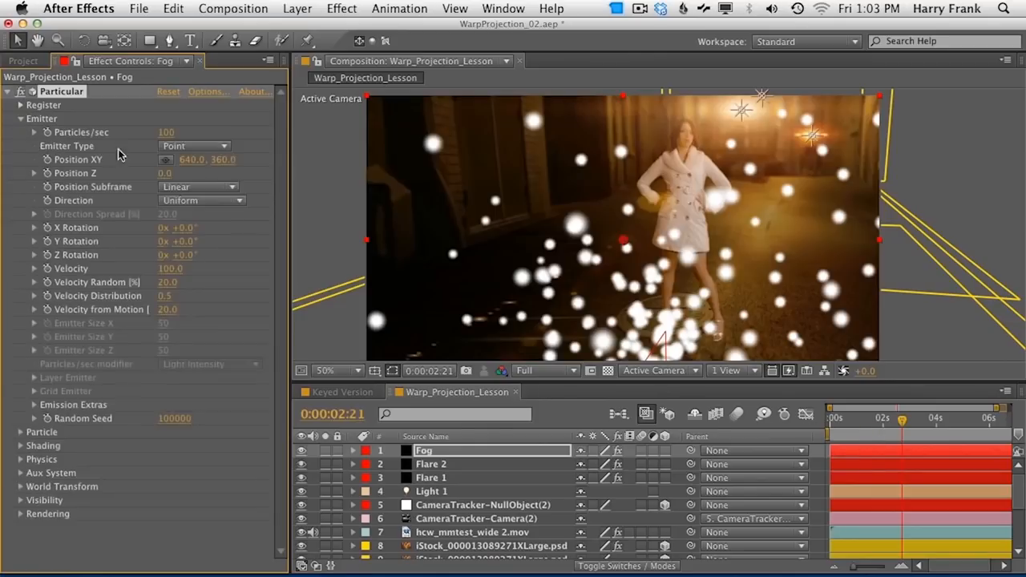
drag(127, 176, 230, 173)
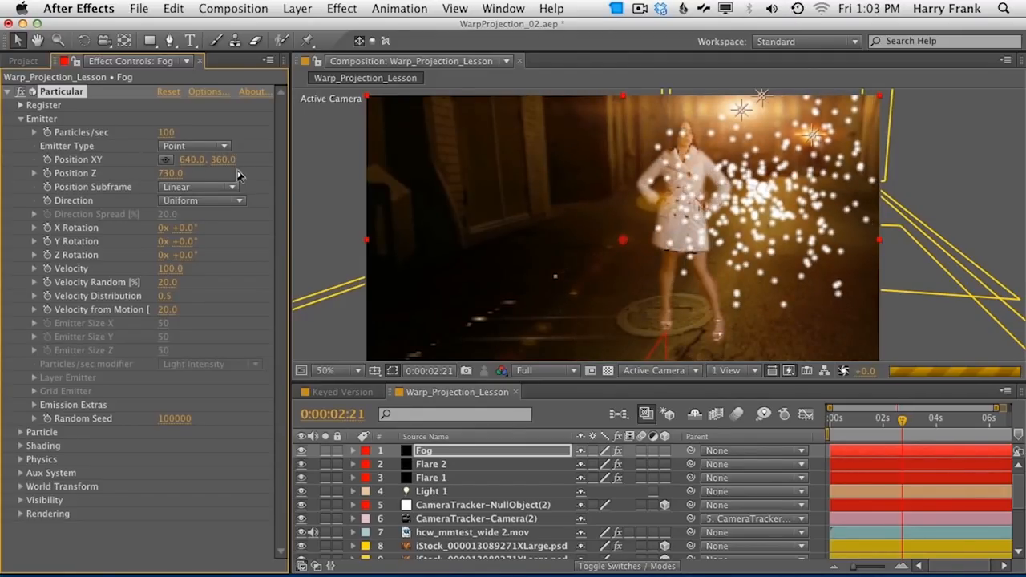
click(192, 146)
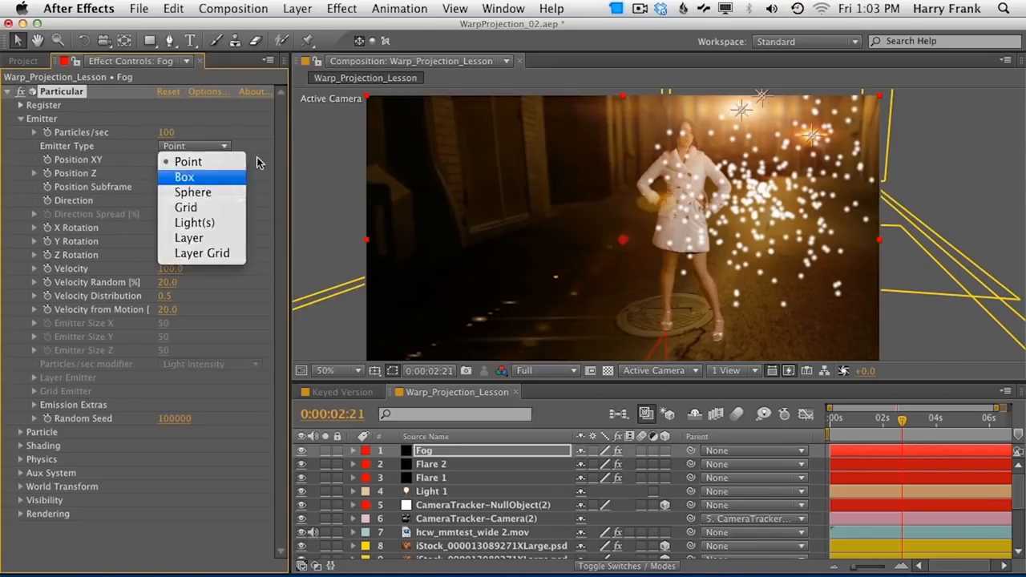
click(188, 176)
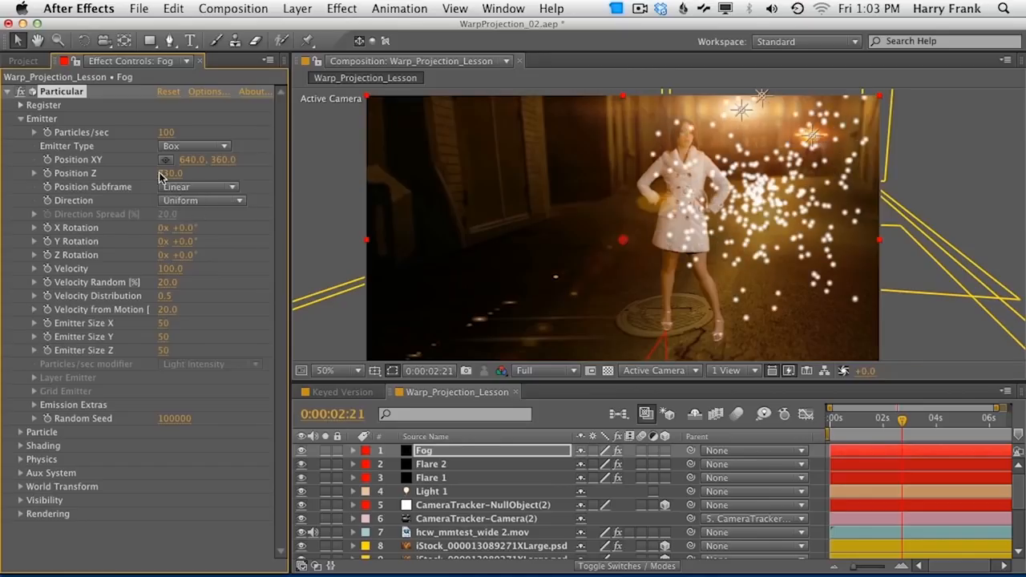
drag(206, 315, 265, 317)
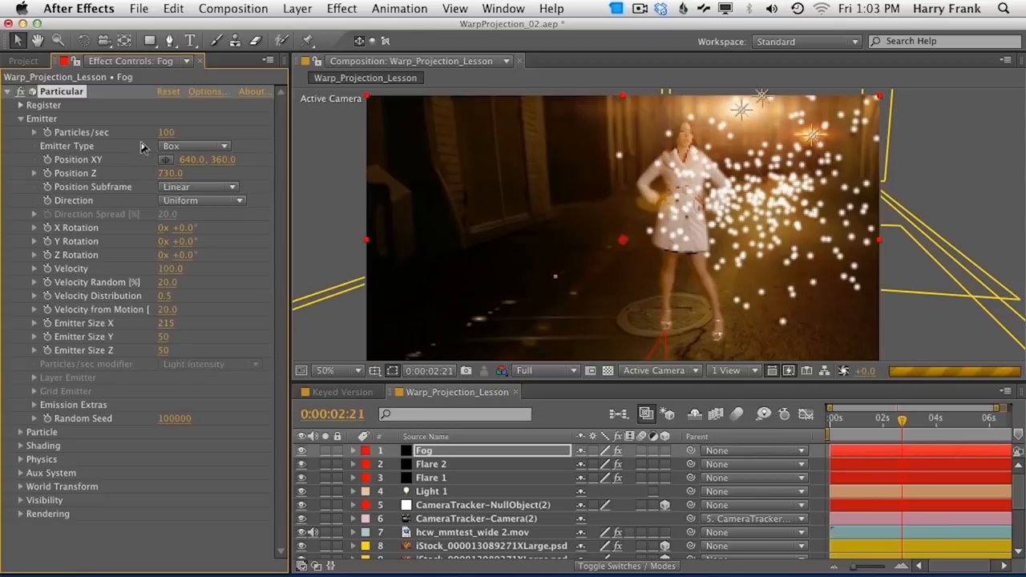
Step: Set the Fog emitter's particle Velocity to 0
click(170, 269)
text(0)
key(Return)
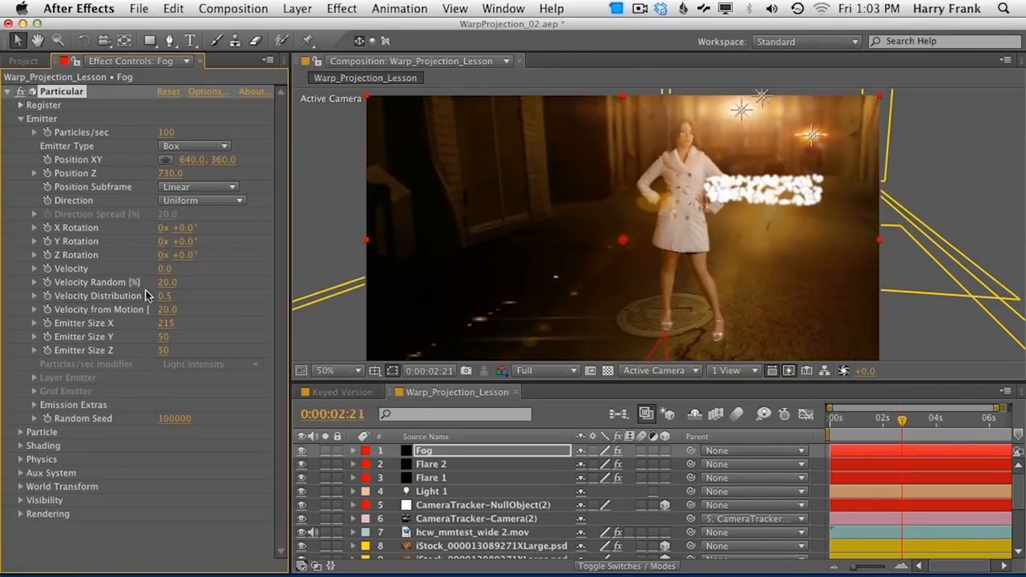
Step: Spread the Fog emitter through the alley with Emitter Size 455 × 156 × 1476, Position Z 460 and vertical position 279
drag(171, 353, 1004, 191)
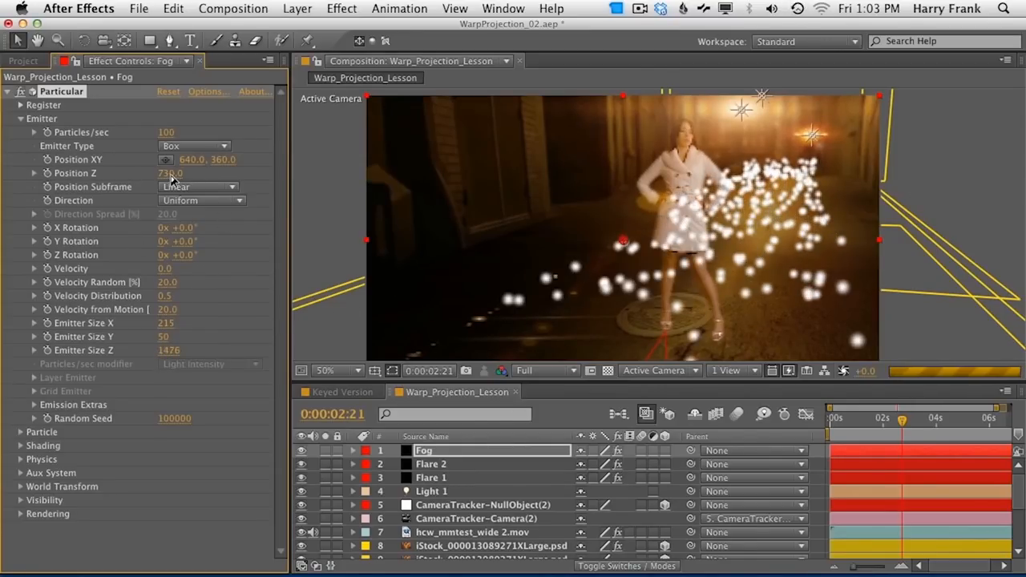
drag(219, 171, 188, 177)
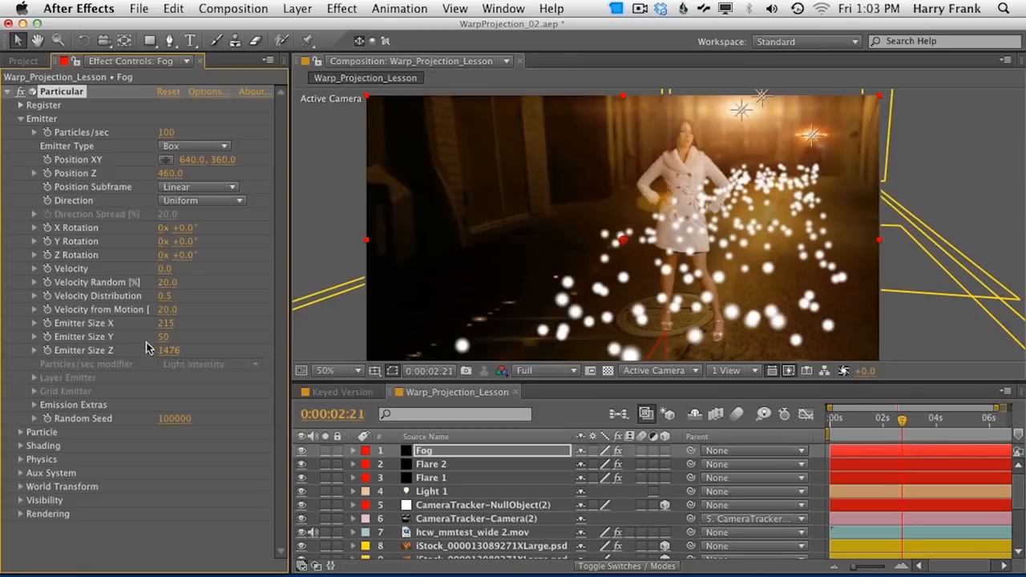
drag(168, 323, 357, 302)
drag(162, 337, 246, 305)
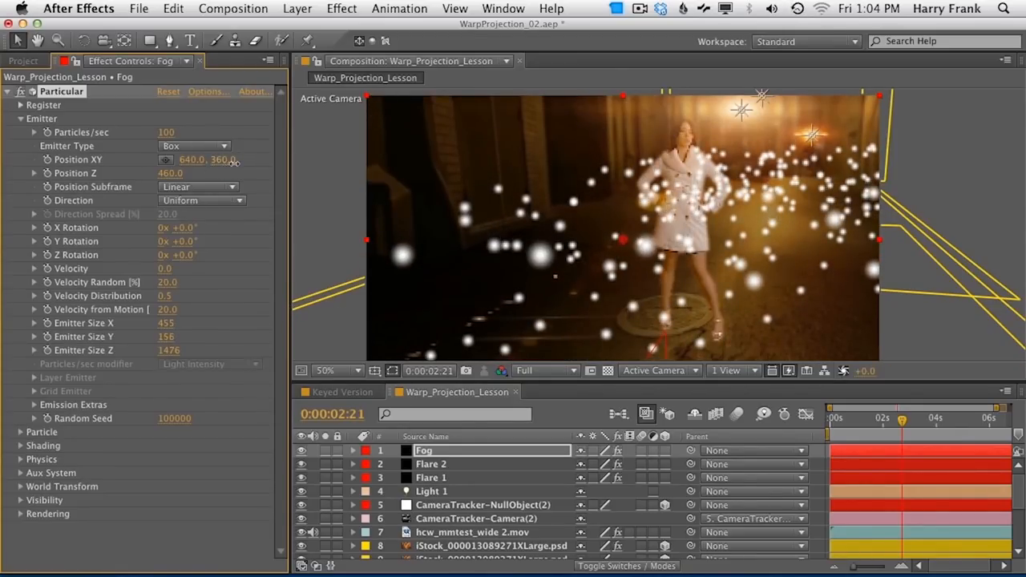
drag(243, 162, 172, 159)
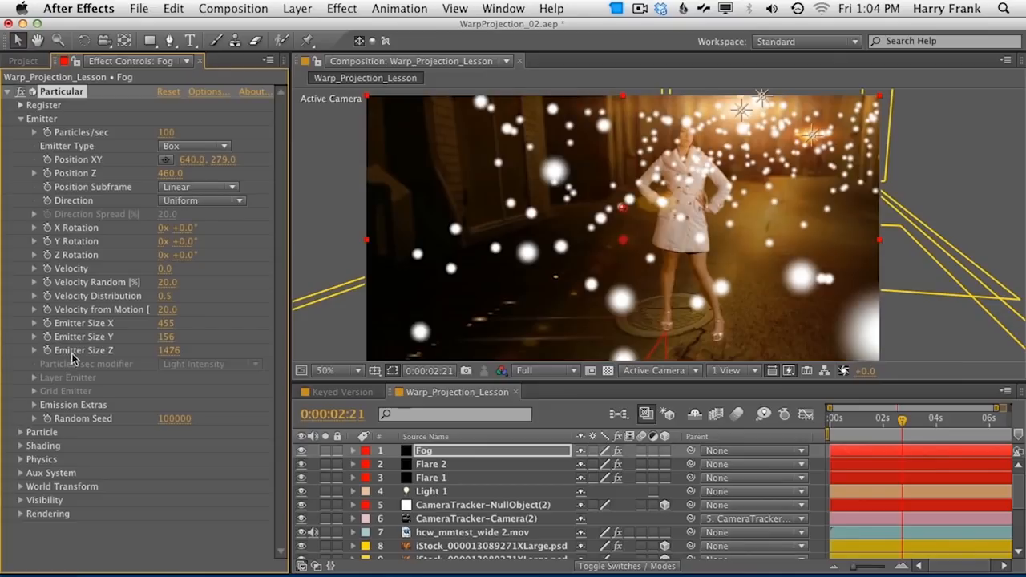
Step: Change the Fog particles to Cloudlet type with Size 21 and Opacity 0.5
click(21, 432)
scroll(24, 433, down, 3)
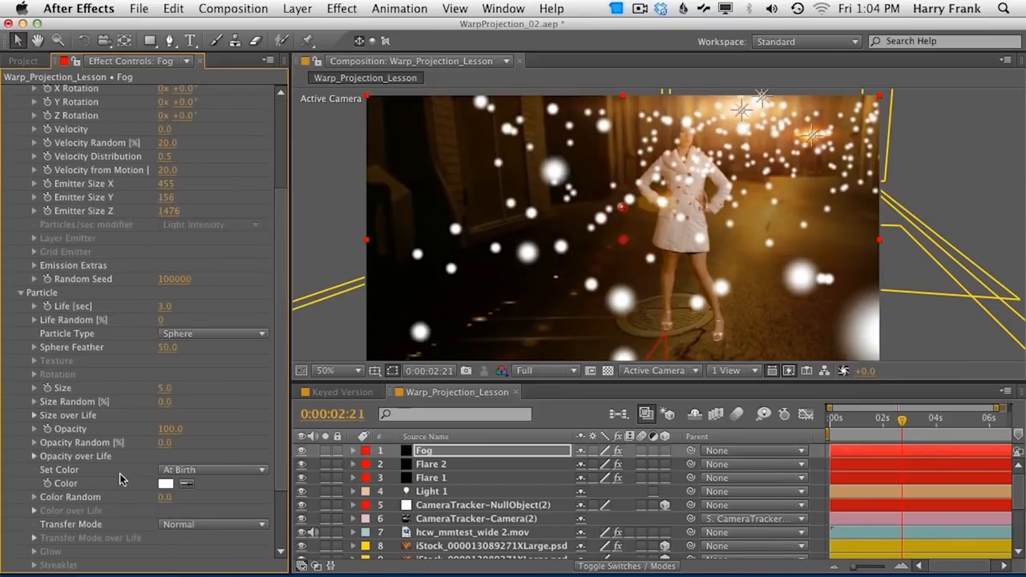
click(170, 334)
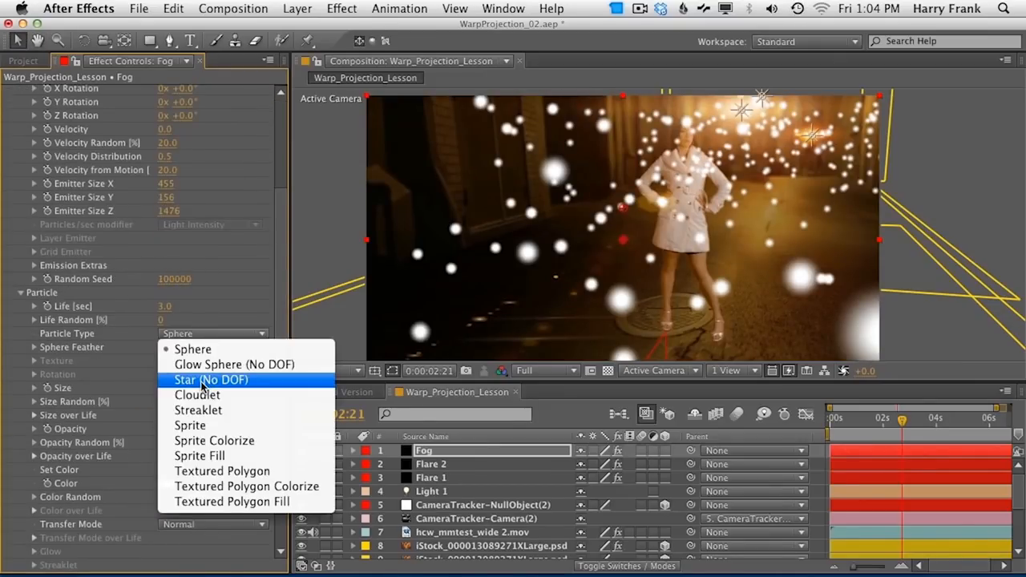
click(200, 395)
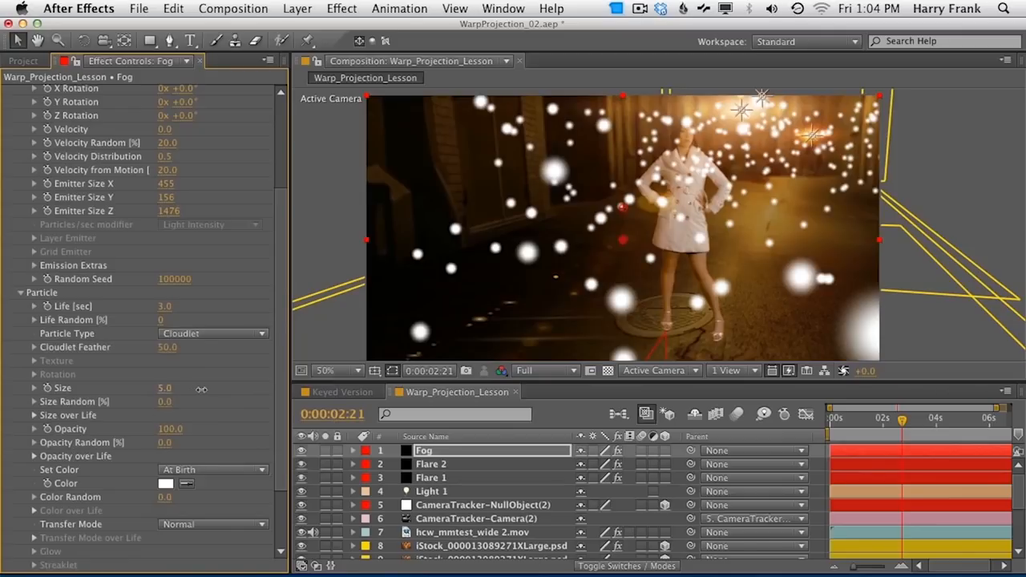
drag(212, 391, 212, 391)
click(178, 431)
text(.5)
key(Return)
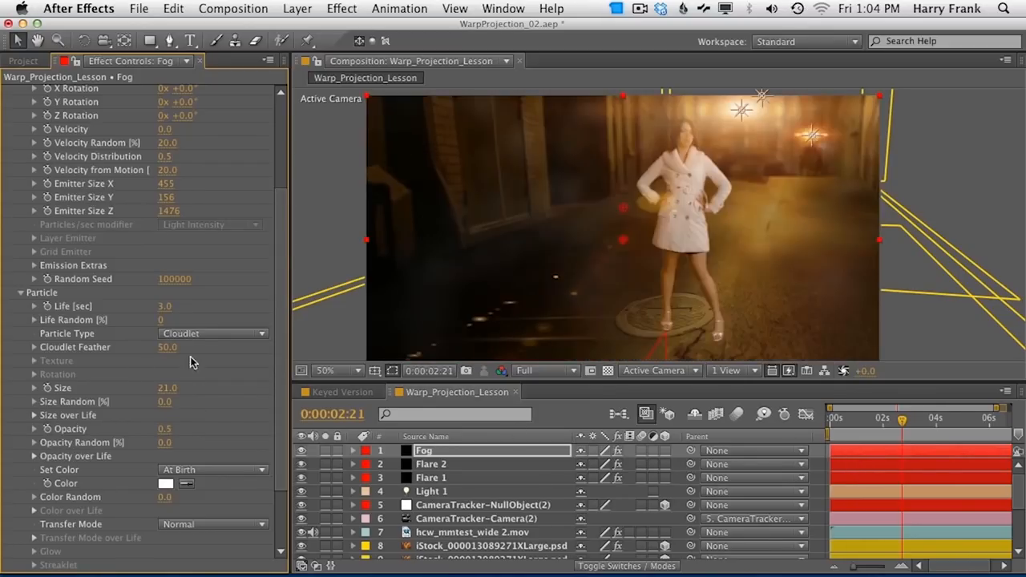
Step: Set the Fog emitter's Particles/sec to 250
key(space)
drag(221, 258, 206, 353)
drag(200, 212, 185, 215)
click(170, 109)
text(250)
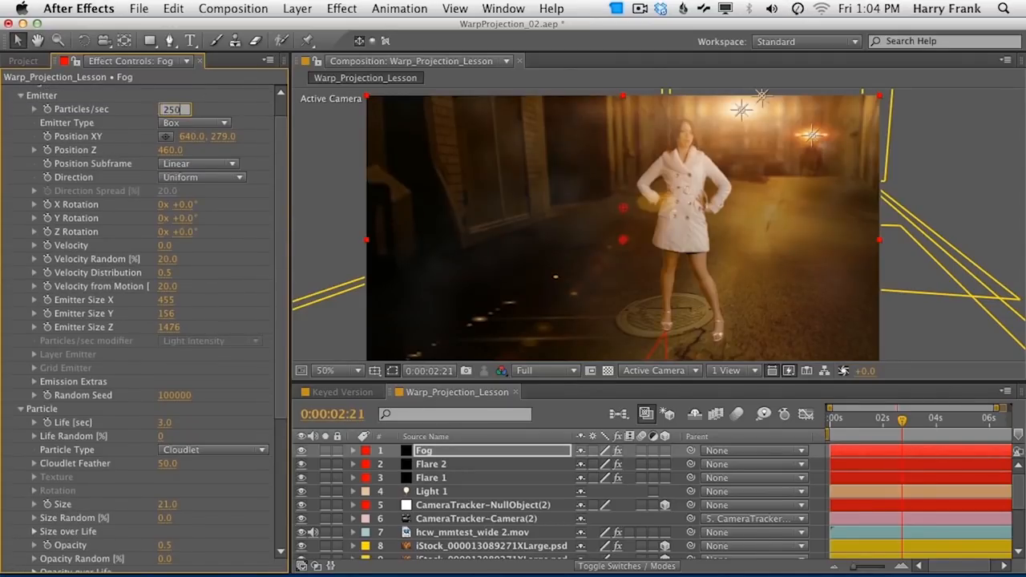
key(Return)
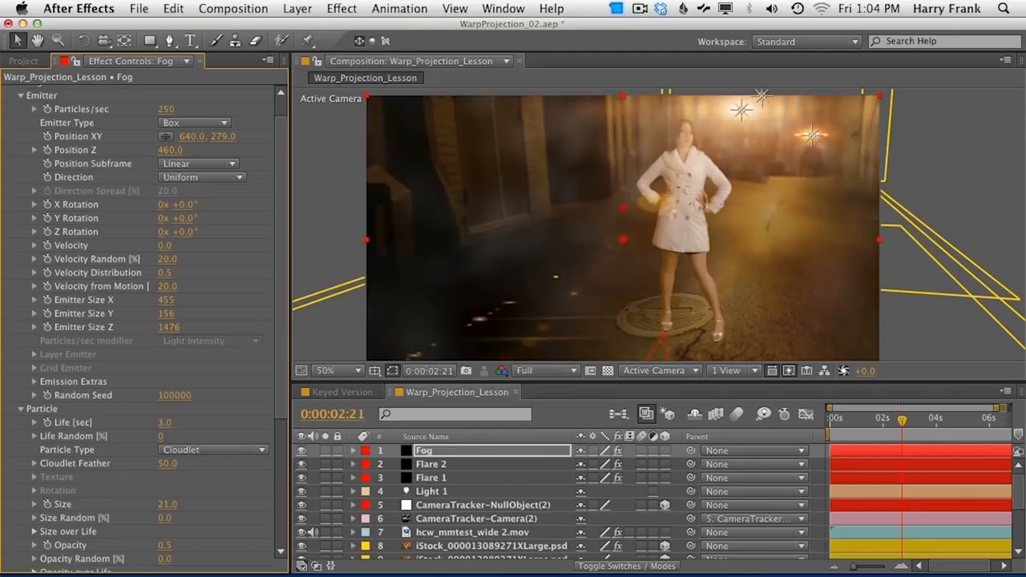
Step: Give the Fog particles a fade-in, fade-out Opacity over Life curve and set their Life to 6 seconds
drag(166, 435, 262, 259)
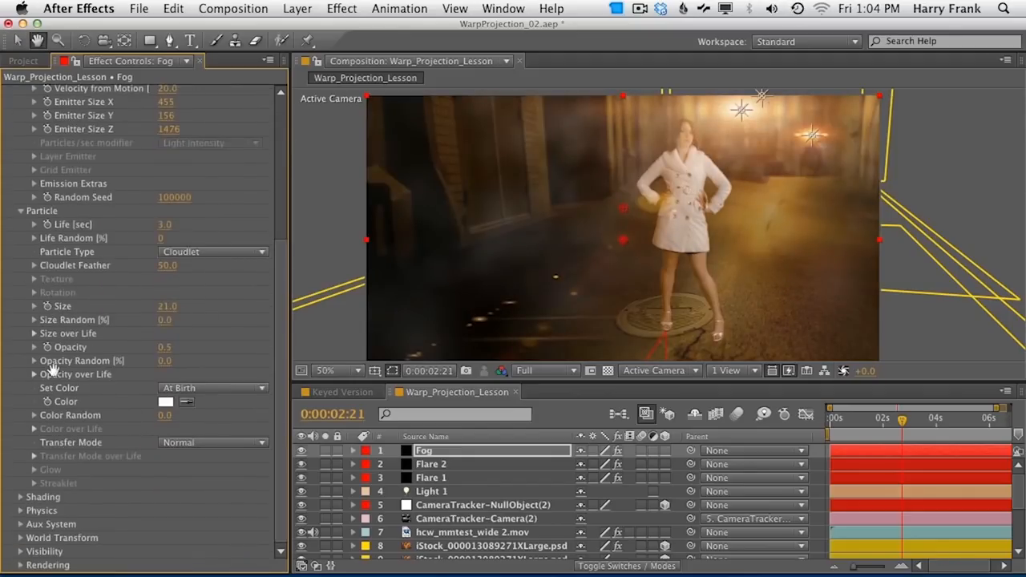
key(v)
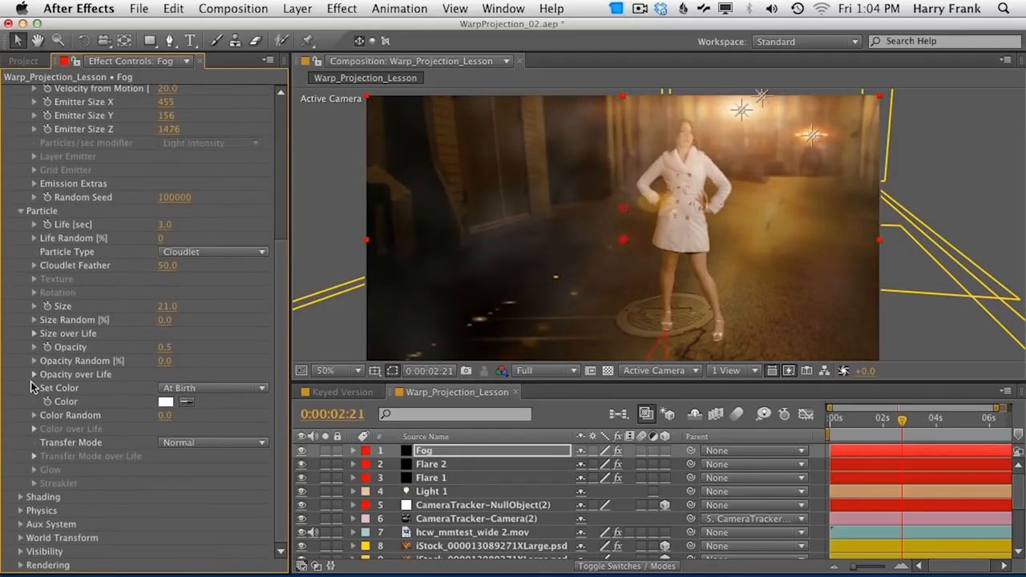
click(253, 425)
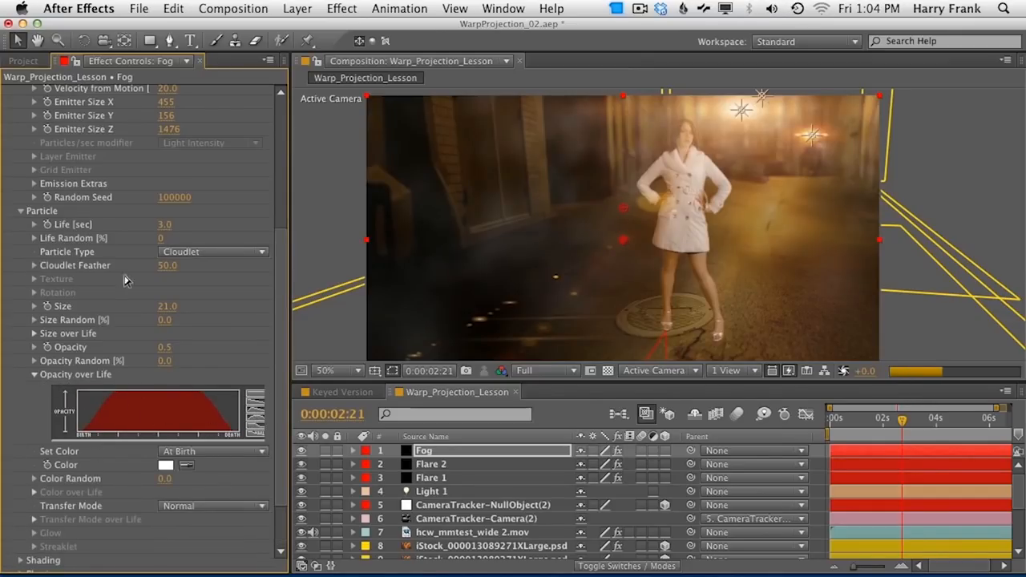
click(166, 225)
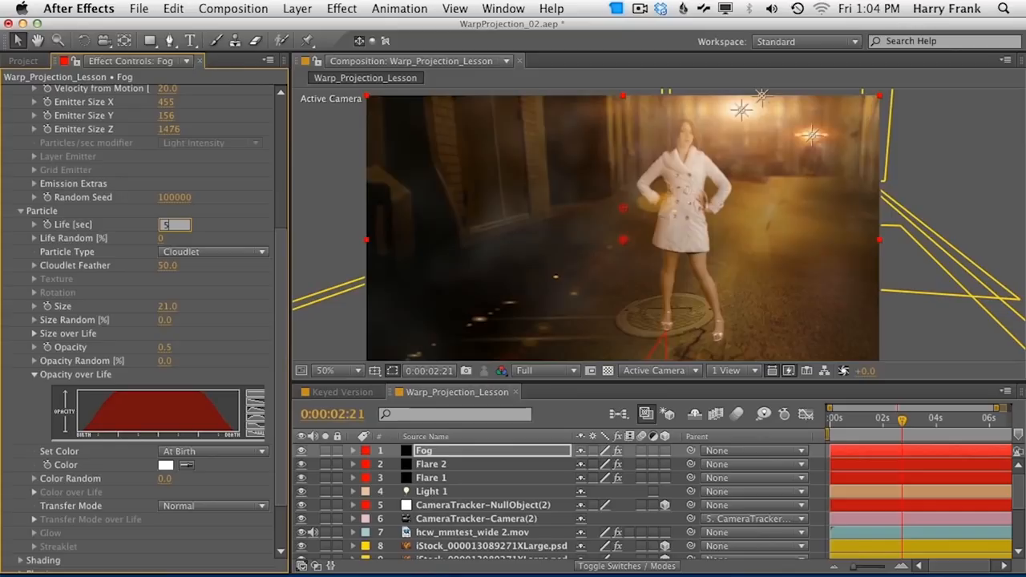
text(6.0)
key(Return)
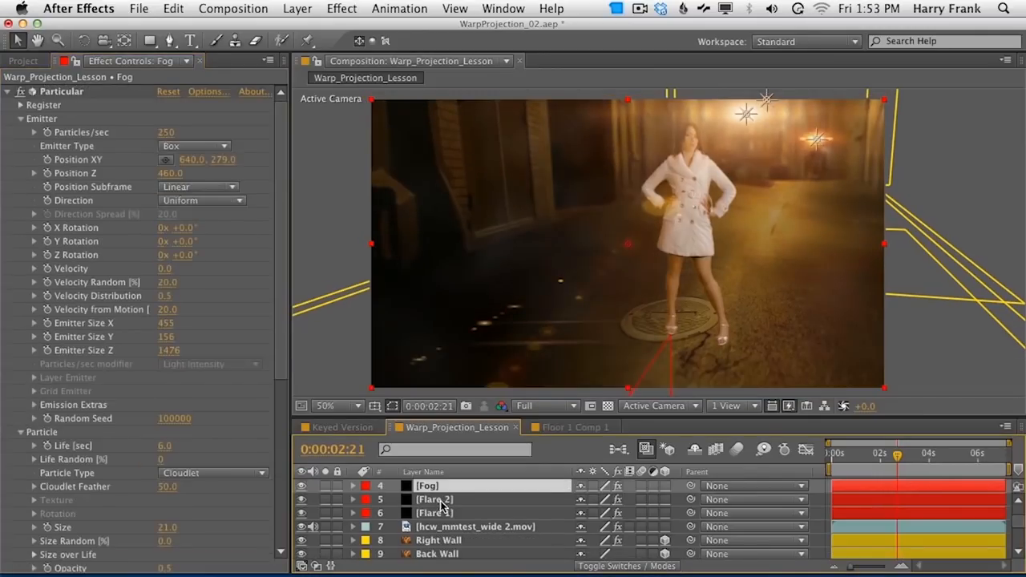
Step: Move the Flare 2 and Flare 1 layers to the top of the layer stack, with Flare 1 uppermost
click(443, 500)
shift+click(444, 513)
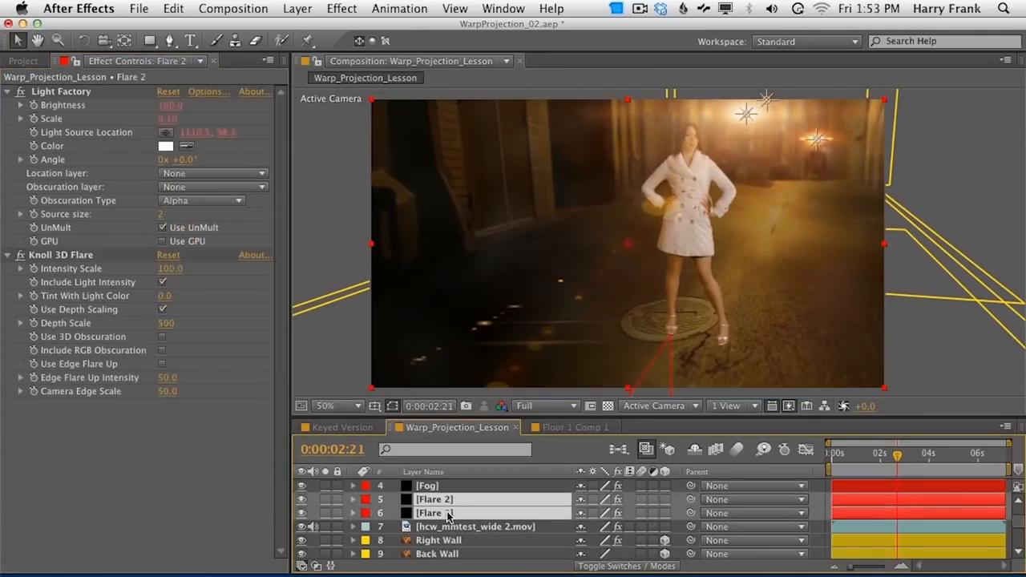
scroll(449, 513, up, 3)
key(super+shift+bracketright)
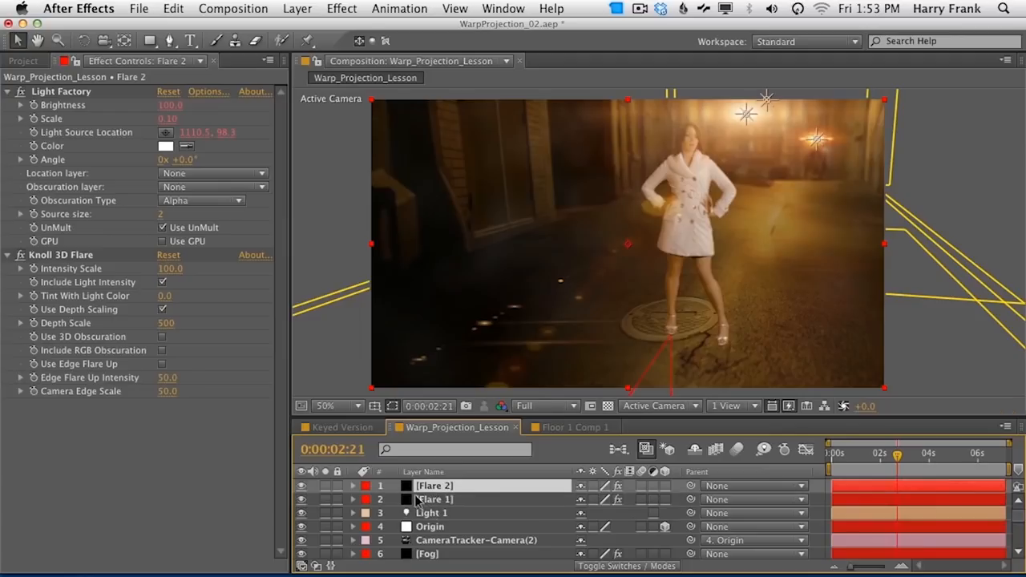
click(433, 499)
key(super+shift+bracketright)
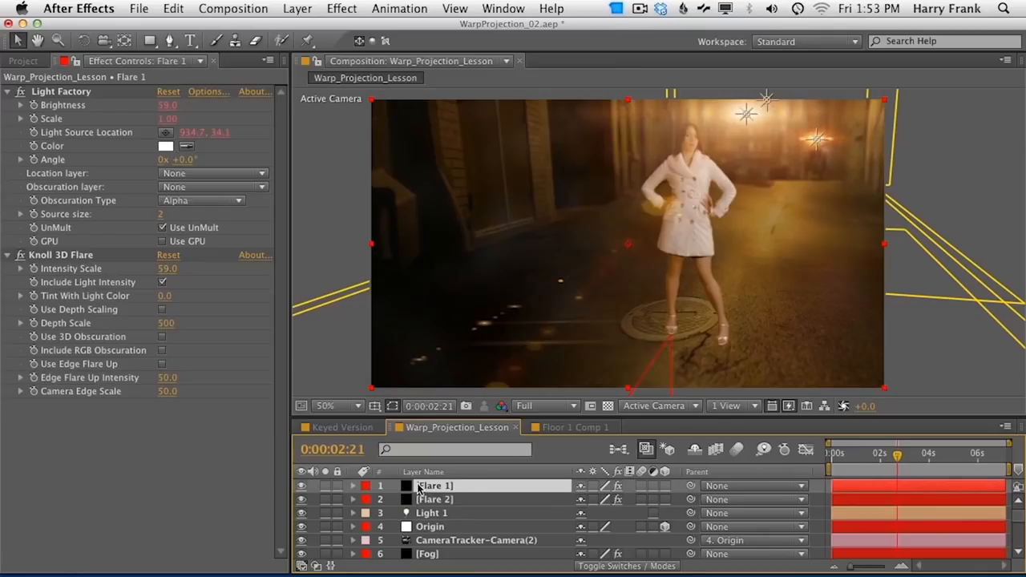
Step: Create a 1280 × 720 px black solid named Shine above the Flare 1 layer
scroll(433, 536, down, 2)
click(433, 532)
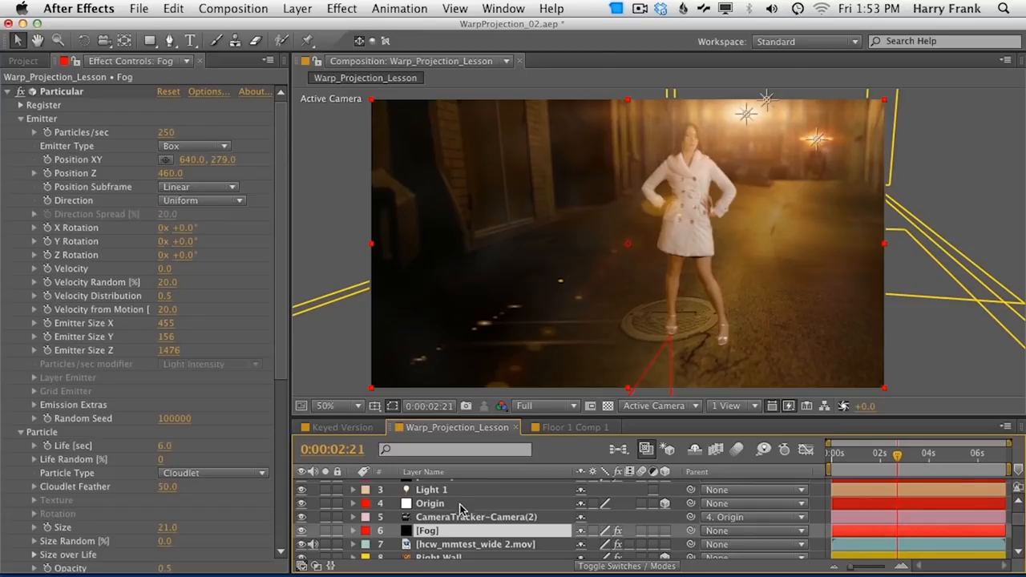
key(super+y)
text(Shine)
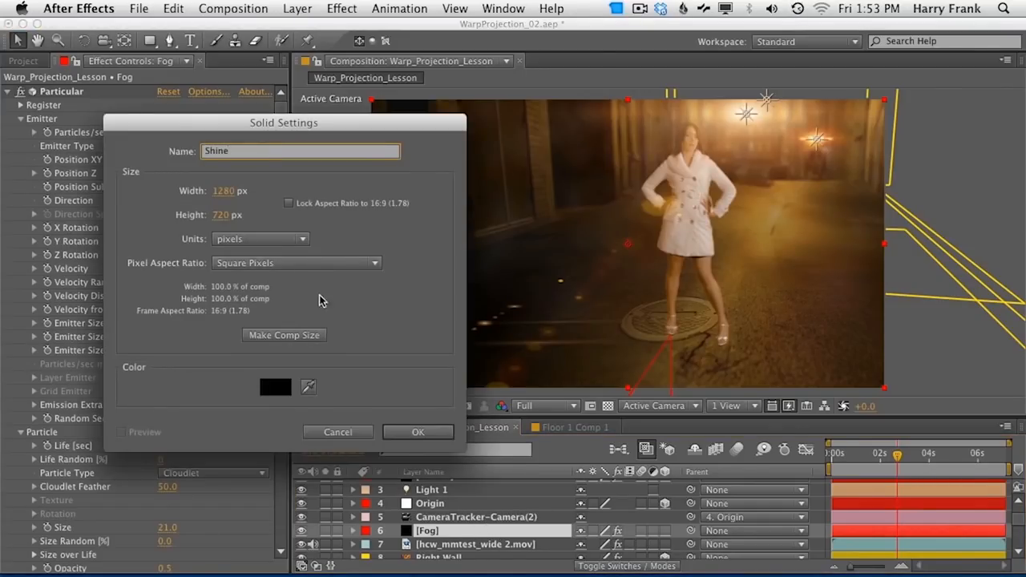
click(415, 432)
Step: Apply the Trapcode Shine effect to the Shine solid
click(340, 8)
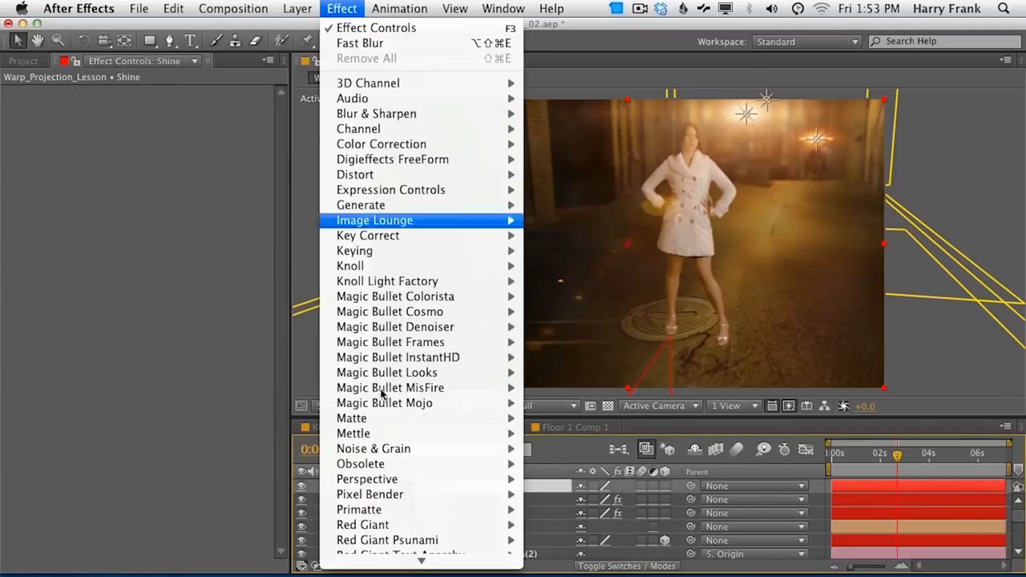
mouse_move(419, 562)
mouse_move(362, 481)
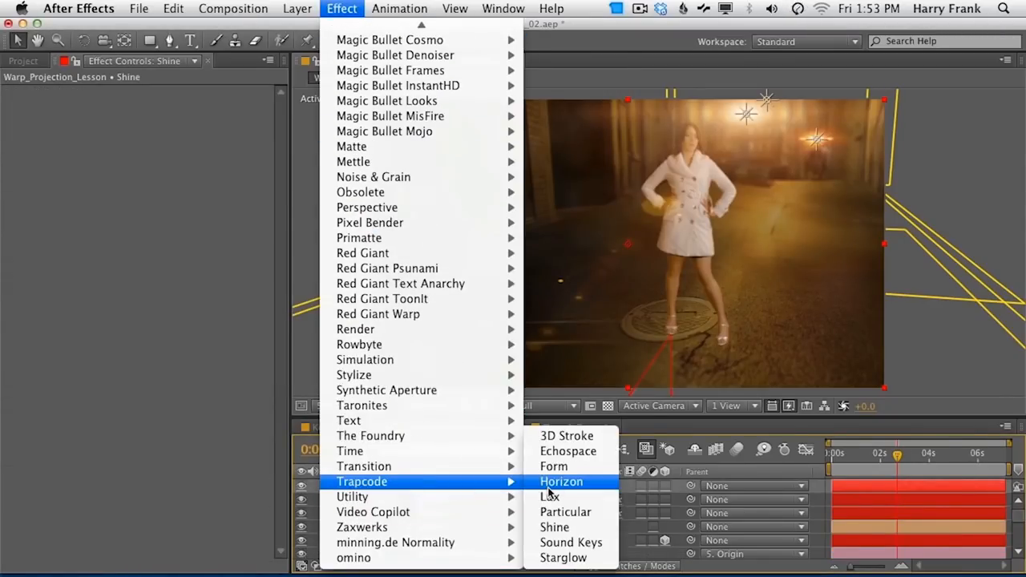
click(561, 533)
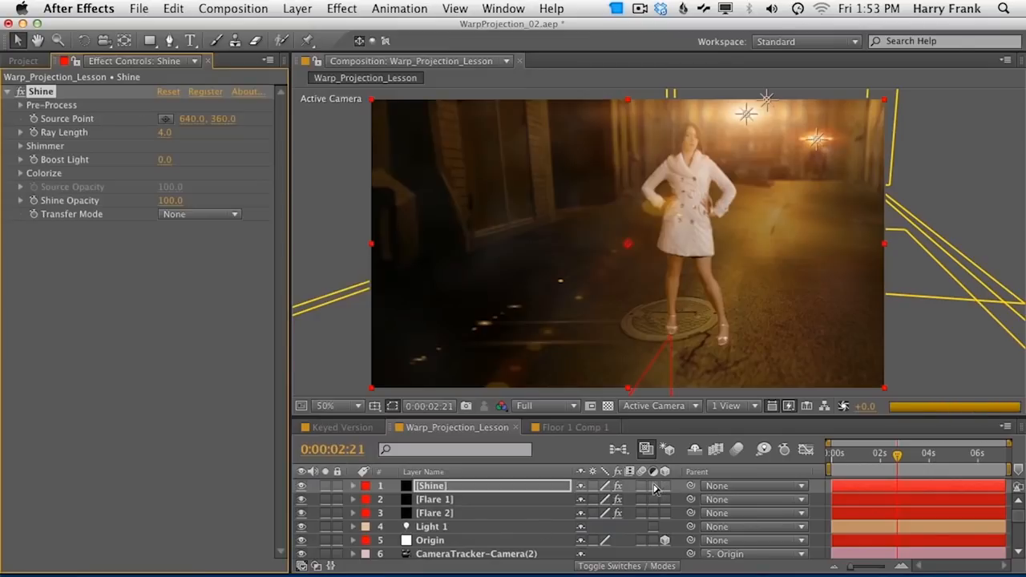
Step: Make the Shine layer an adjustment layer, and set the effect's Transfer Mode to Normal and Shine Opacity to 33
click(653, 485)
key(Caps_Lock)
click(190, 214)
click(178, 243)
click(170, 201)
text(33)
key(Return)
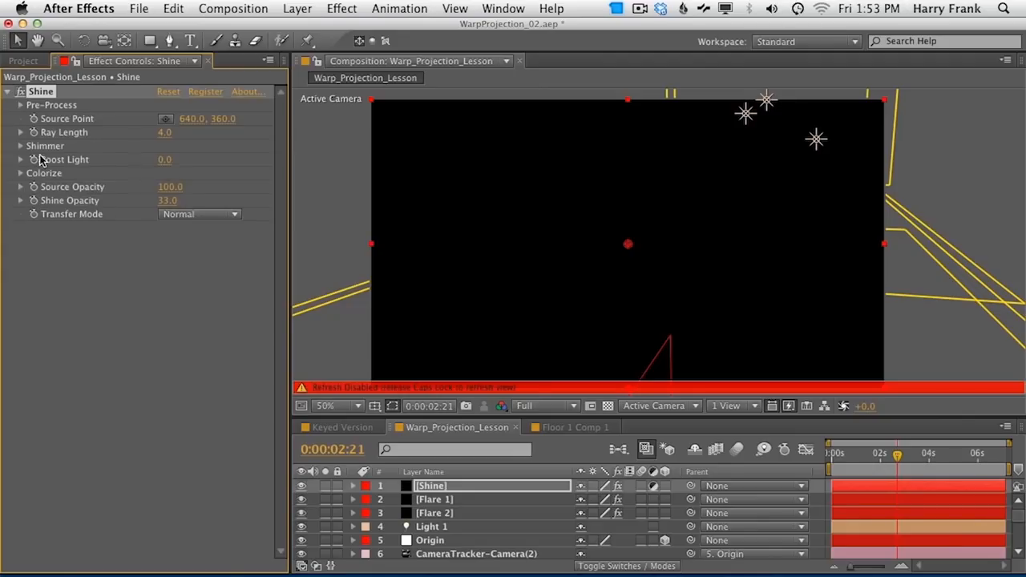
Step: Colorize Shine with One Color in a deeper orange and place its Source Point at 666, 120
click(21, 174)
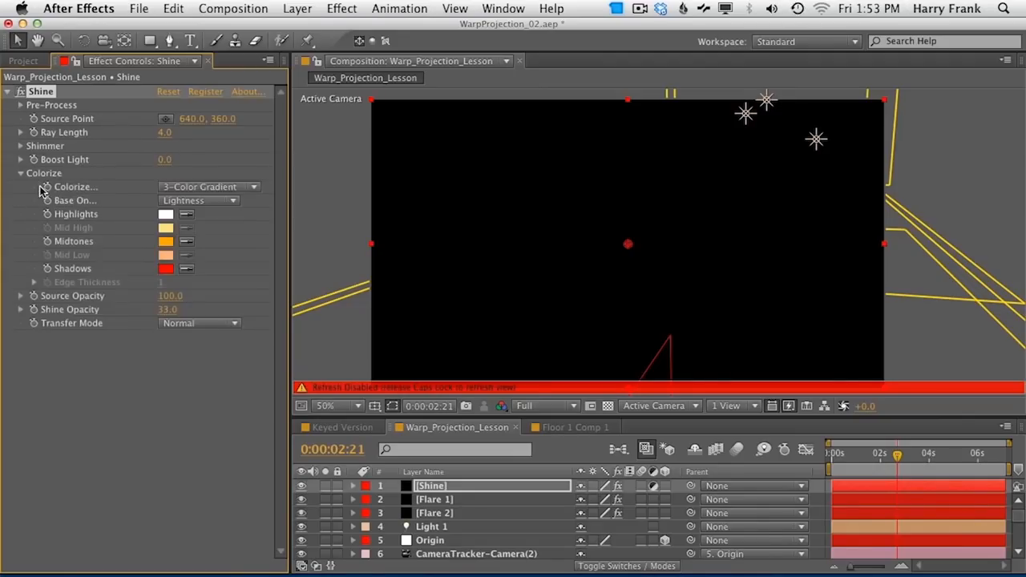
click(191, 186)
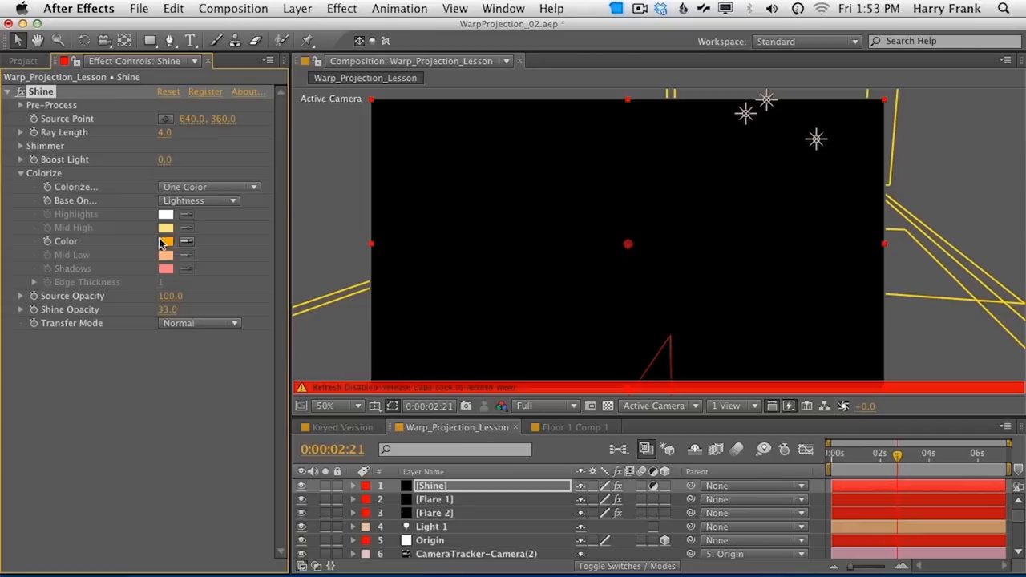
click(162, 242)
click(449, 543)
click(591, 360)
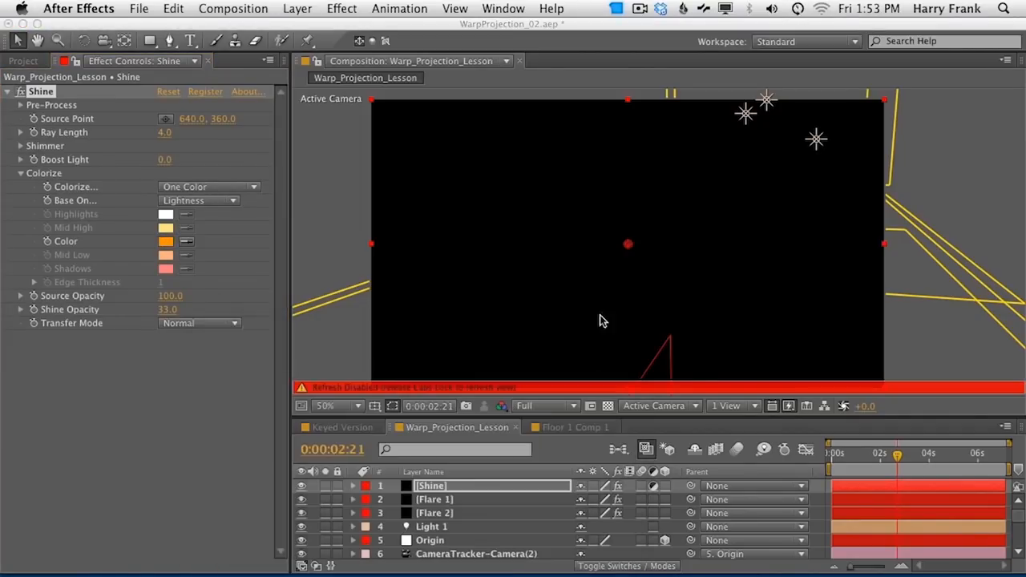
click(164, 125)
click(639, 149)
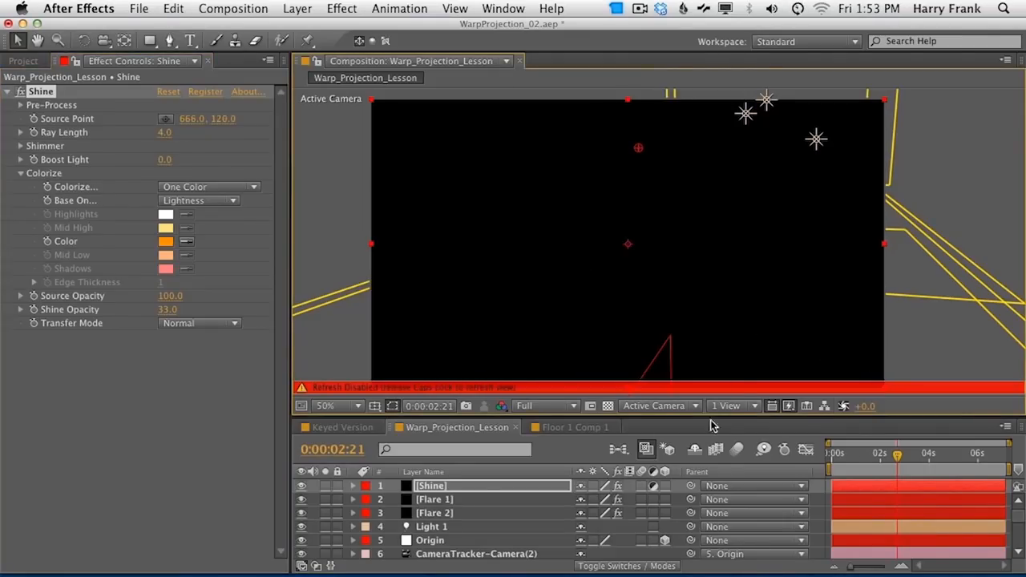
Step: Maximize the timeline and expand the Shine effect's properties so they show together with the Street Light layer
drag(821, 415, 827, 355)
key(h)
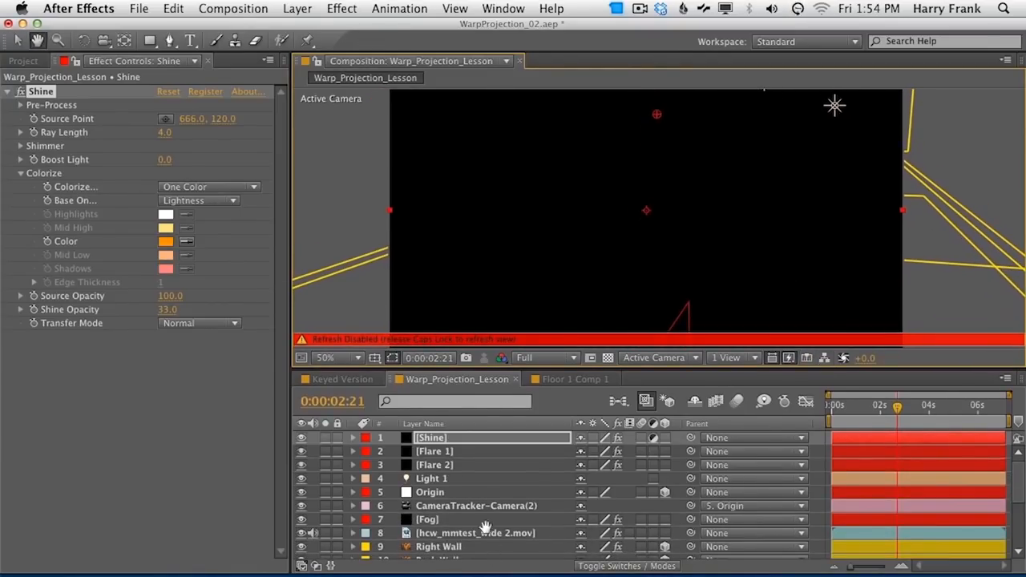
scroll(475, 476, down, 3)
key(v)
scroll(470, 551, down, 2)
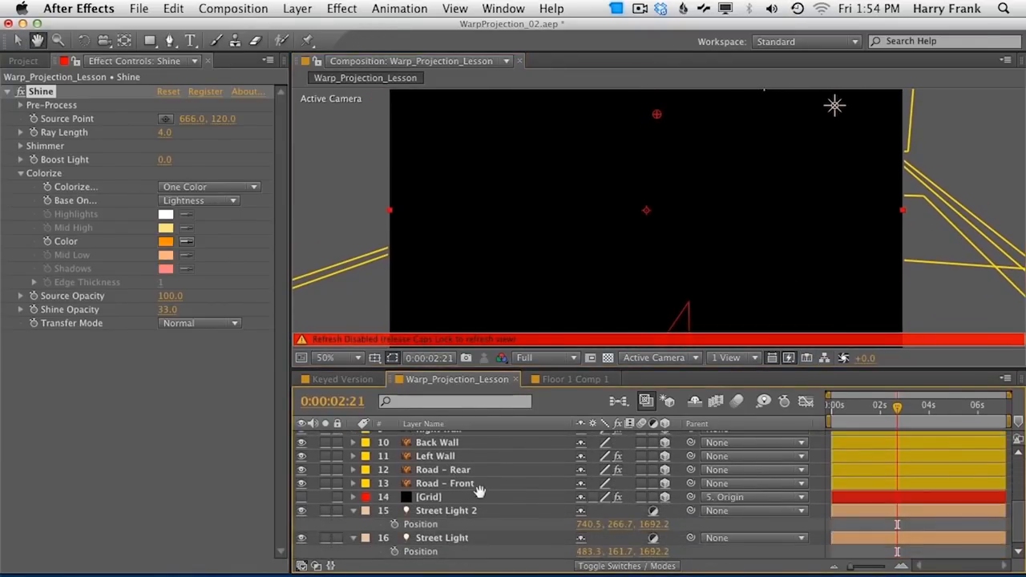
click(468, 542)
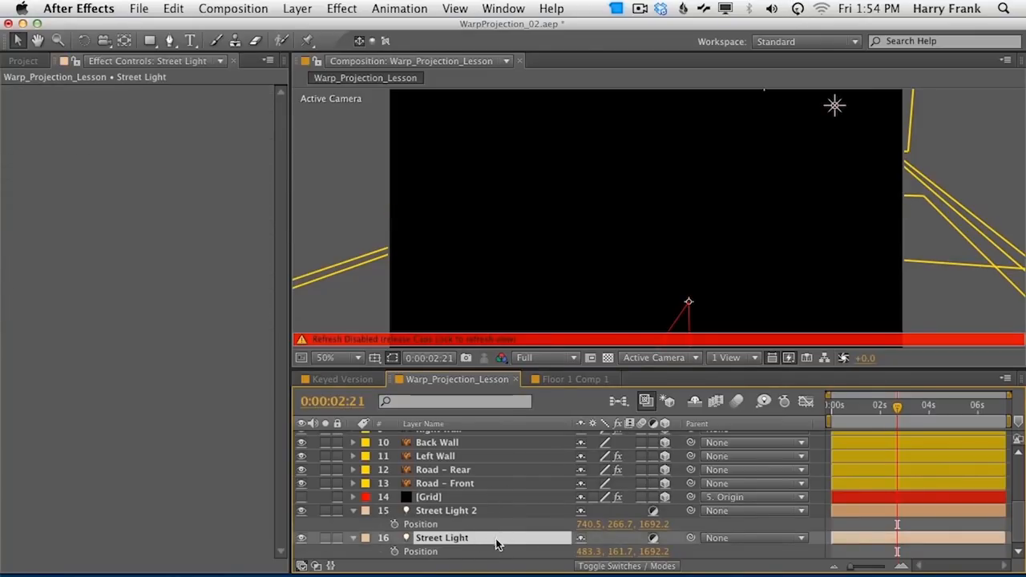
key(grave)
click(143, 120)
key(e)
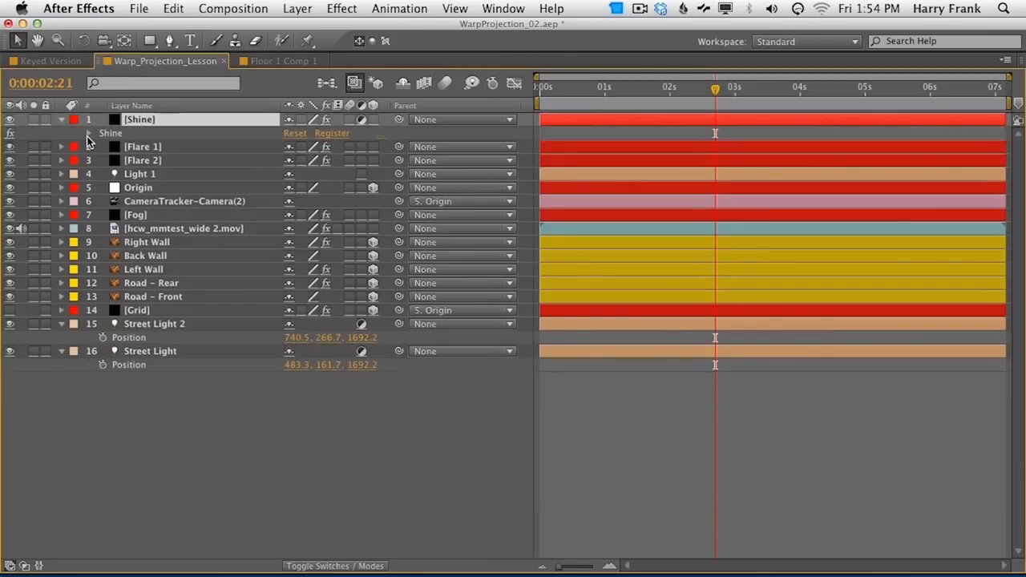
click(89, 134)
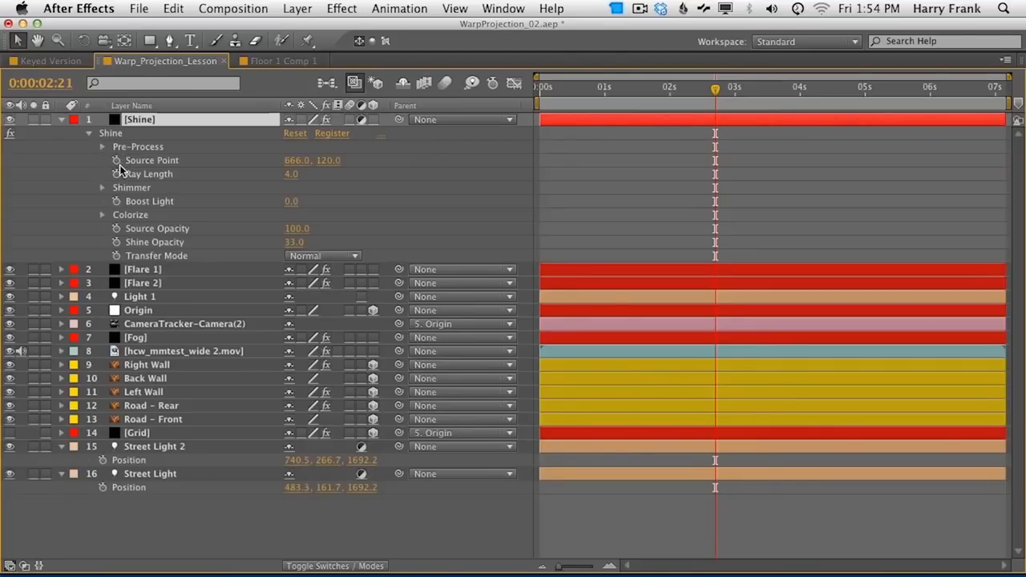
Step: Link Shine's Source Point to the street light with the expression thisComp.layer("Street Light").toComp([0,0,0])
alt+click(117, 161)
drag(331, 176, 128, 489)
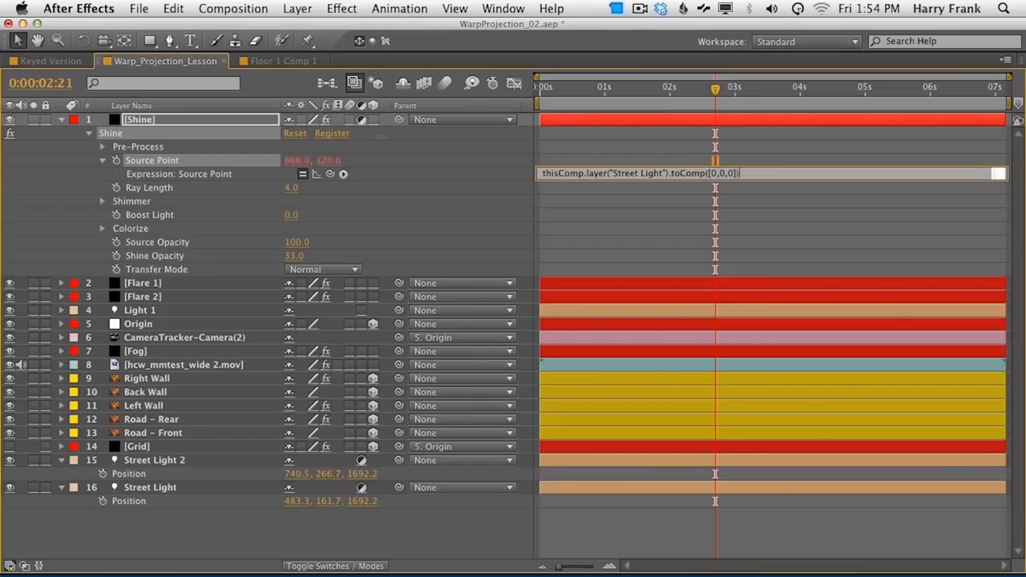
key(KP_Enter)
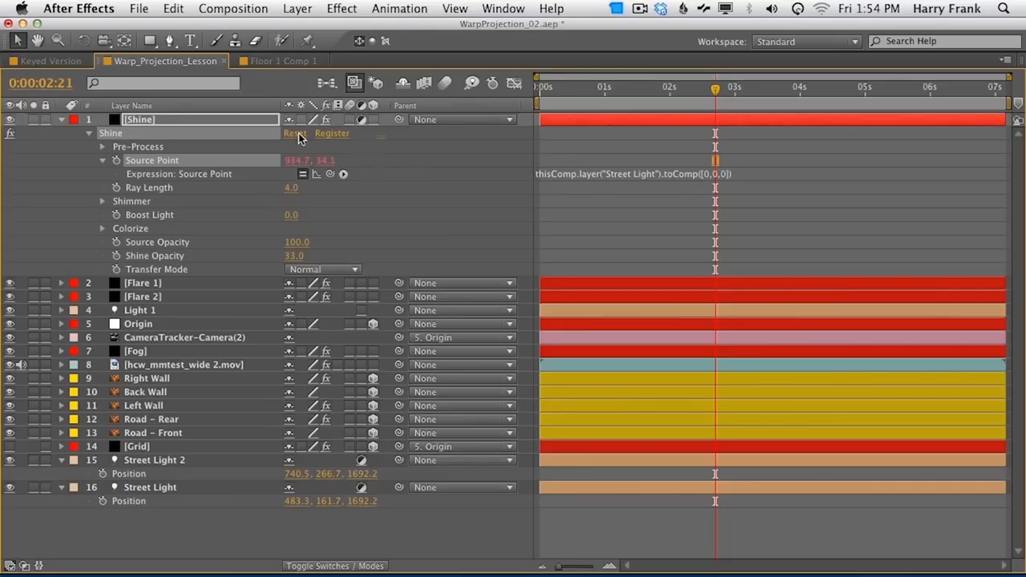
key(grave)
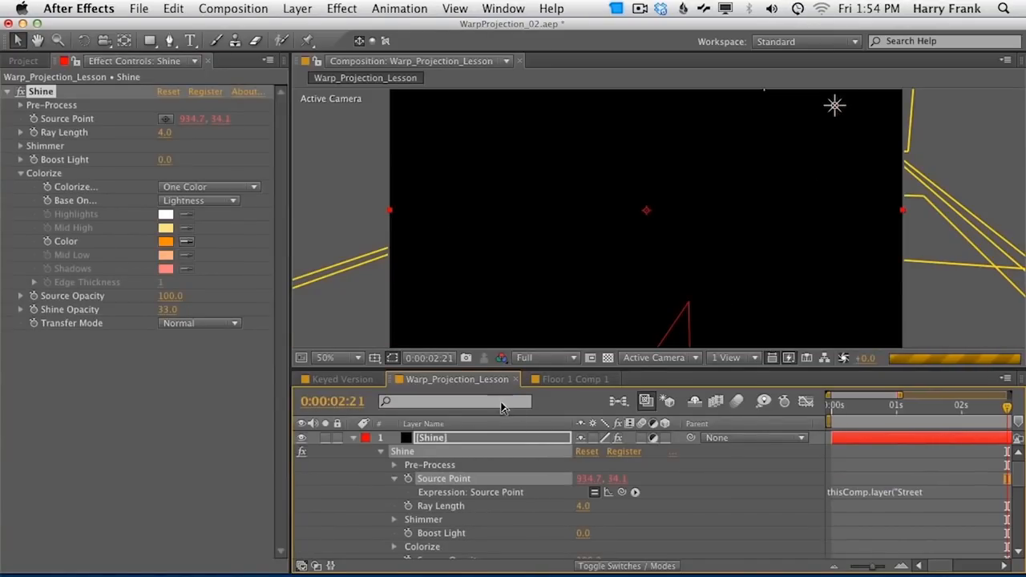
Step: Re-enable the composition preview, recentre the frame in view and collapse the Shine layer's properties
key(h)
mouse_move(738, 182)
mouse_down()
mouse_move(722, 205)
mouse_move(727, 180)
mouse_up()
click(460, 438)
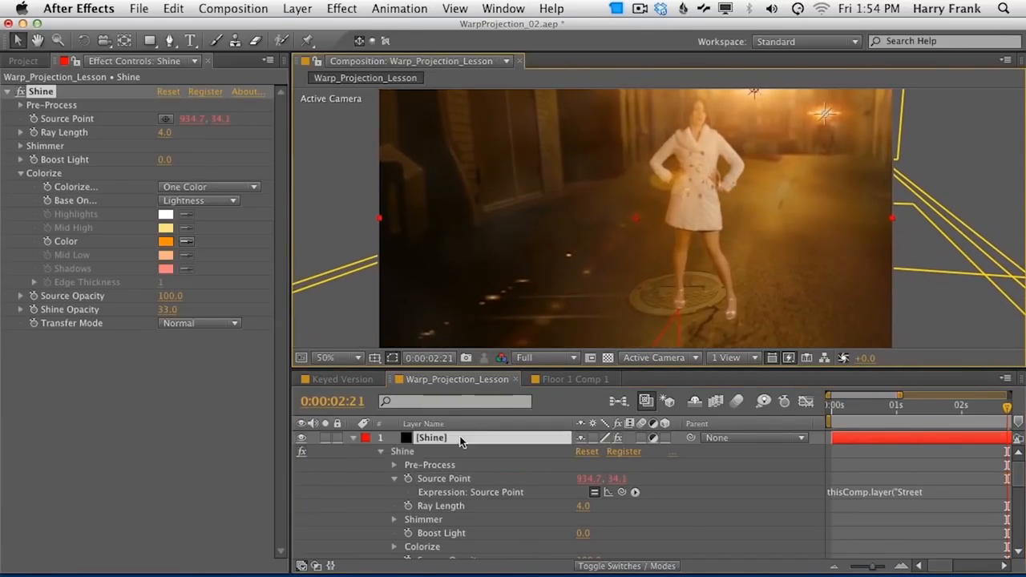
key(u)
key(space)
mouse_move(479, 552)
mouse_down()
mouse_move(484, 495)
mouse_move(481, 548)
mouse_up()
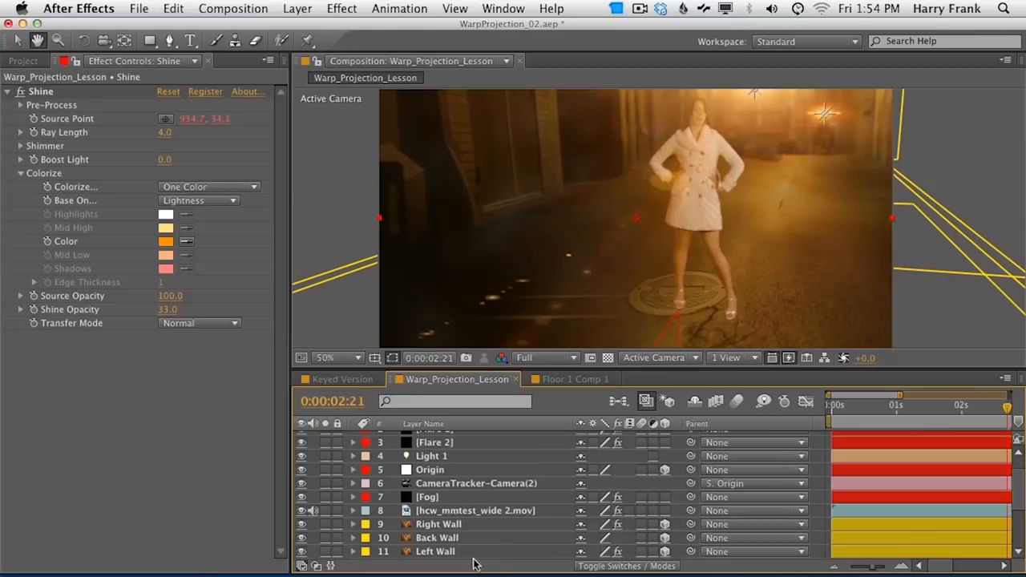
Step: Set Shine's Shimmer Amount to 312 and Detail to 15.7, and set Colorize to None
drag(164, 160, 80, 164)
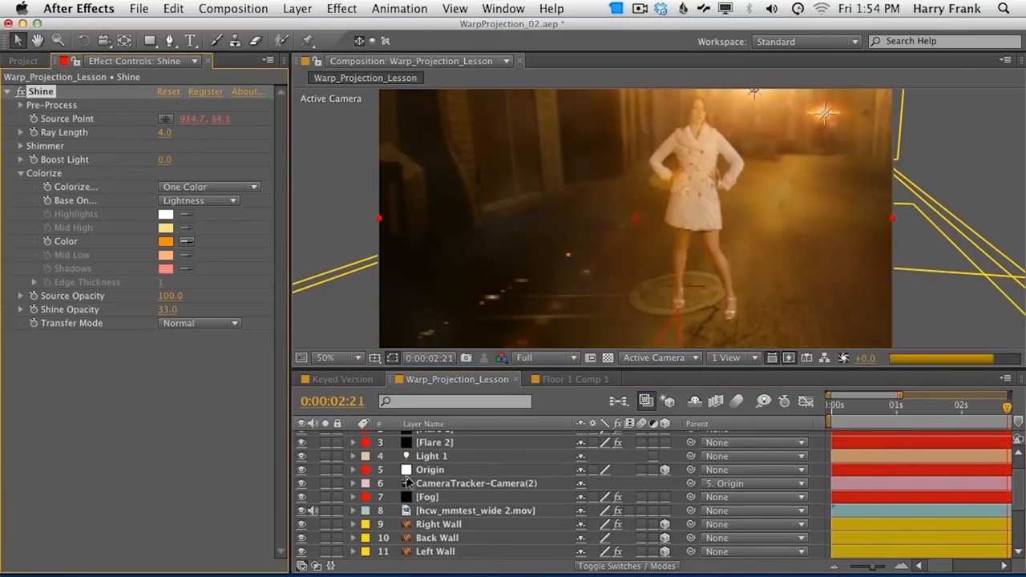
key(space)
drag(404, 476, 405, 492)
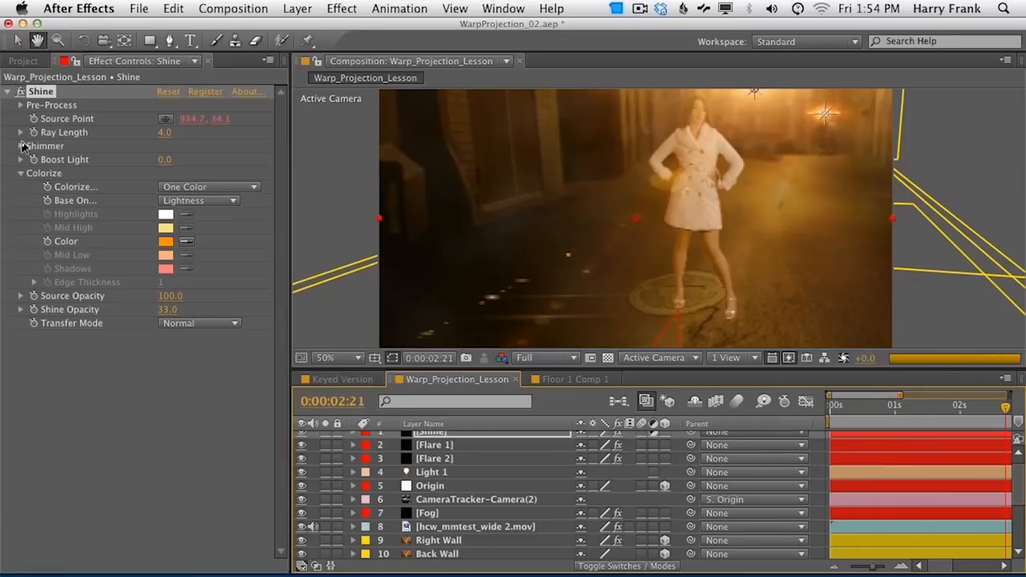
click(20, 146)
drag(165, 160, 282, 158)
drag(401, 147, 398, 177)
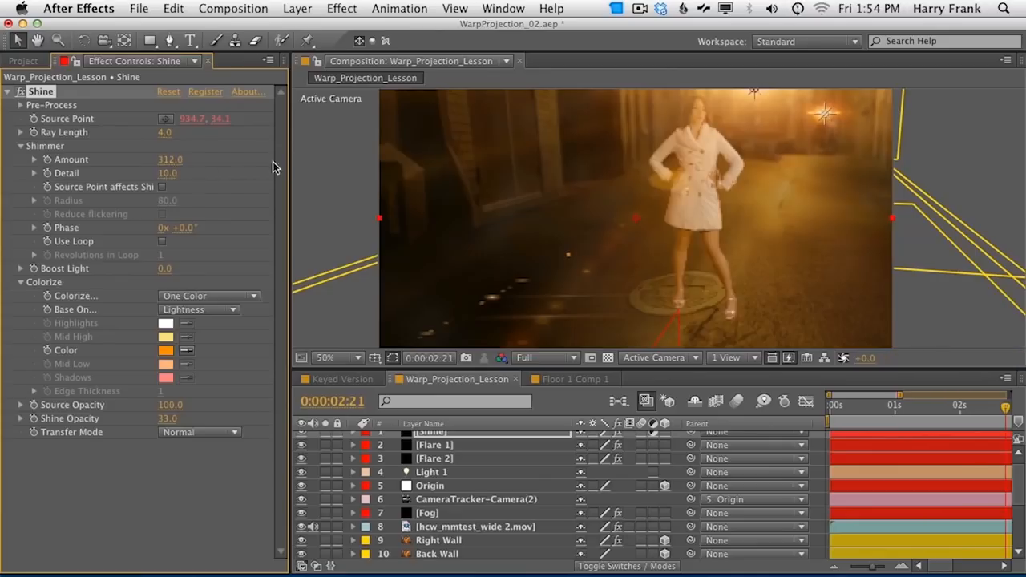
mouse_move(325, 162)
mouse_down()
mouse_move(481, 154)
mouse_move(336, 176)
mouse_up()
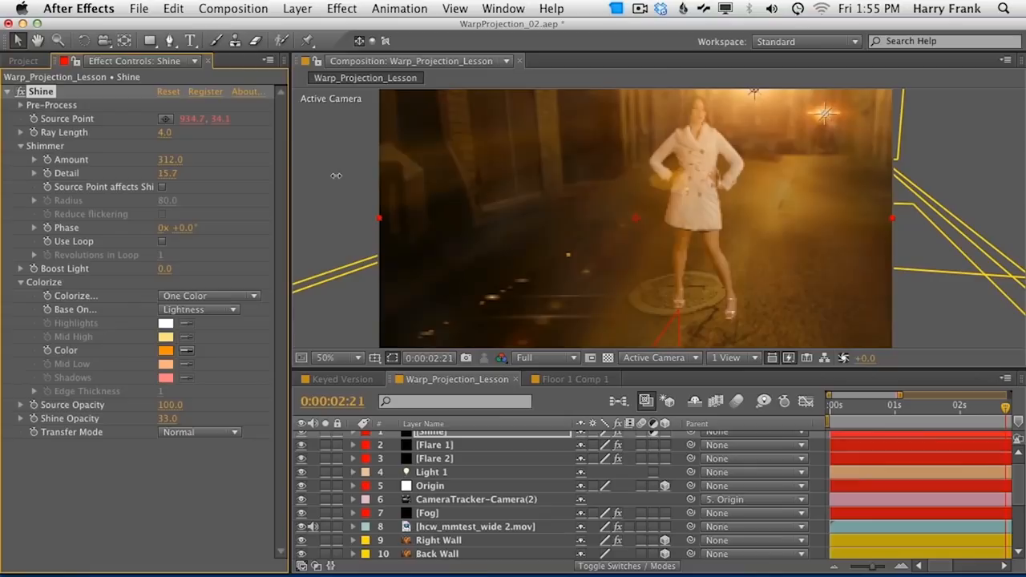
click(207, 295)
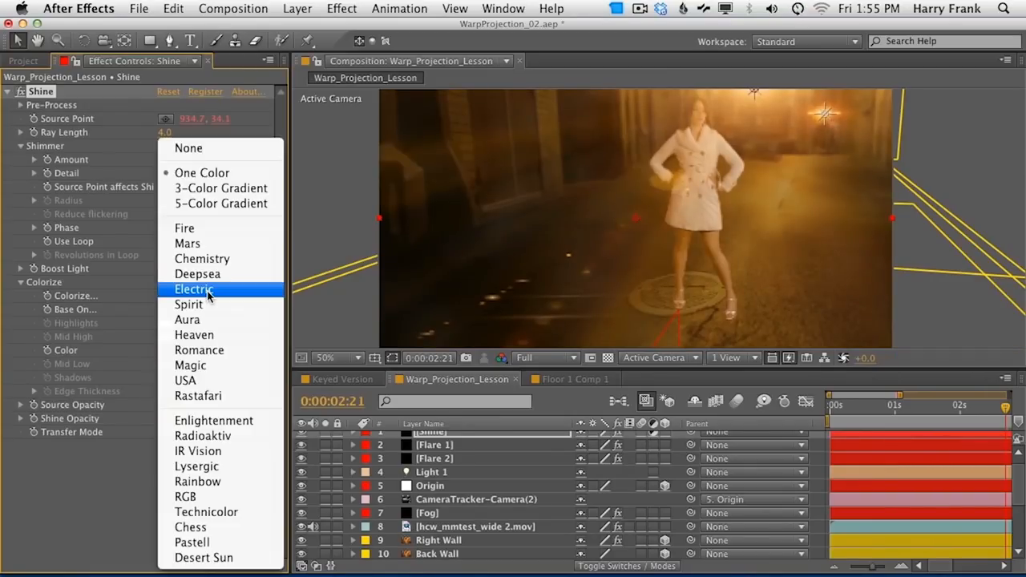
click(192, 149)
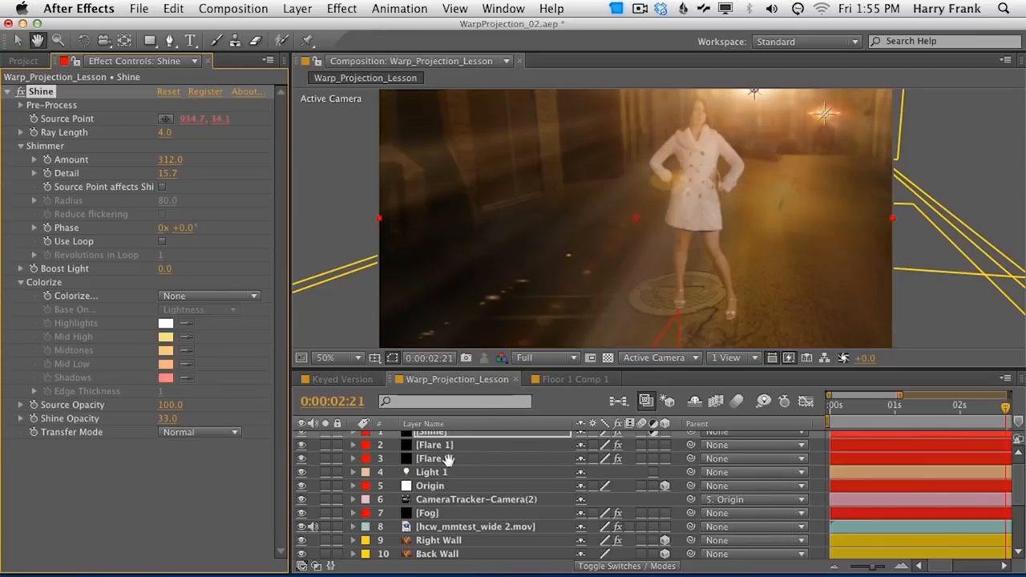
Step: Move the Shine layer directly below the hcw_mmtest_wide 2.mov layer and raise its Boost Light to 4.9
scroll(457, 453, up, 1)
drag(440, 444, 499, 539)
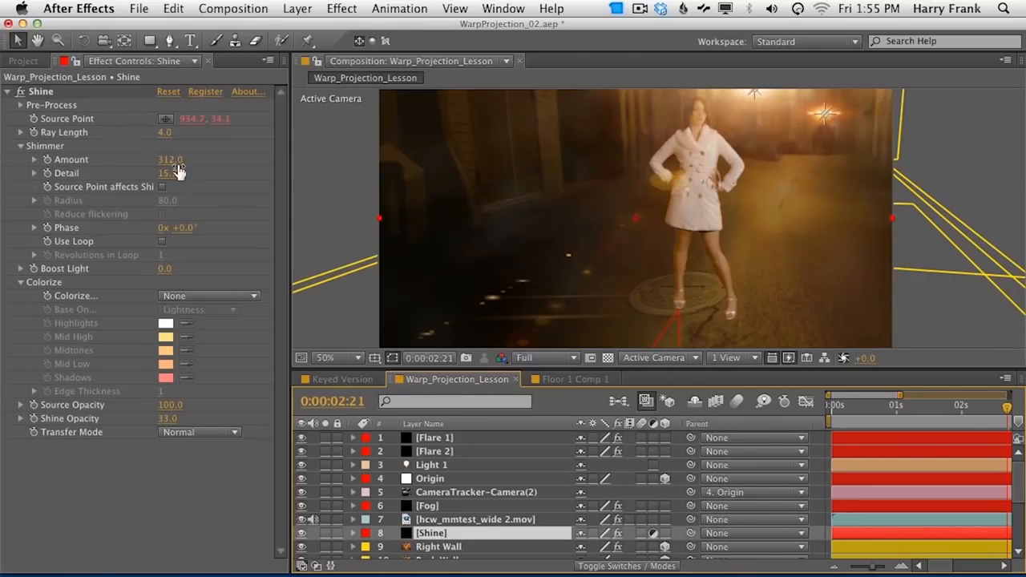
drag(166, 268, 203, 262)
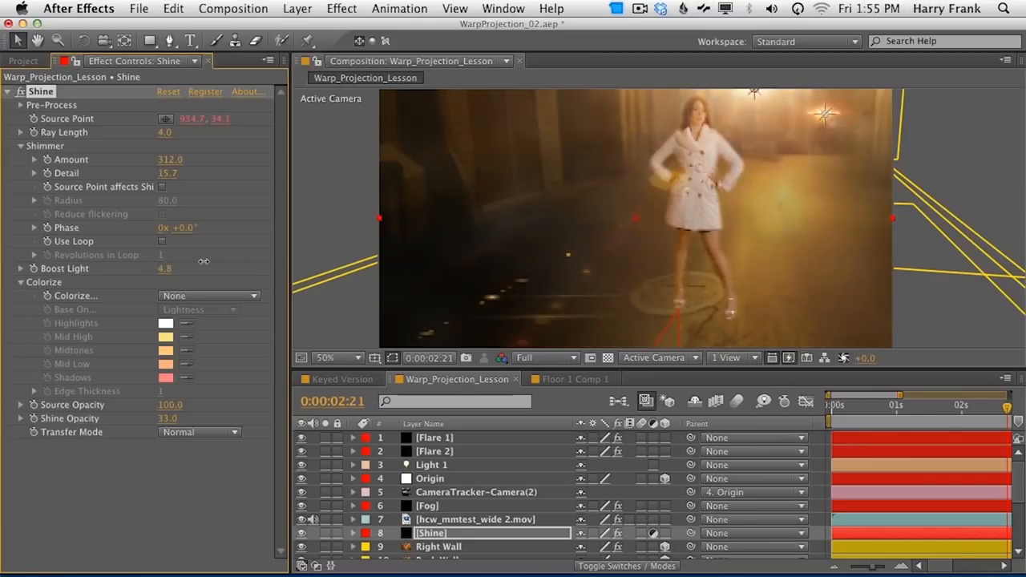
Step: Reorder the layers so hcw_mmtest_wide 2.mov sits above Shine, with Fog directly below Shine
click(437, 519)
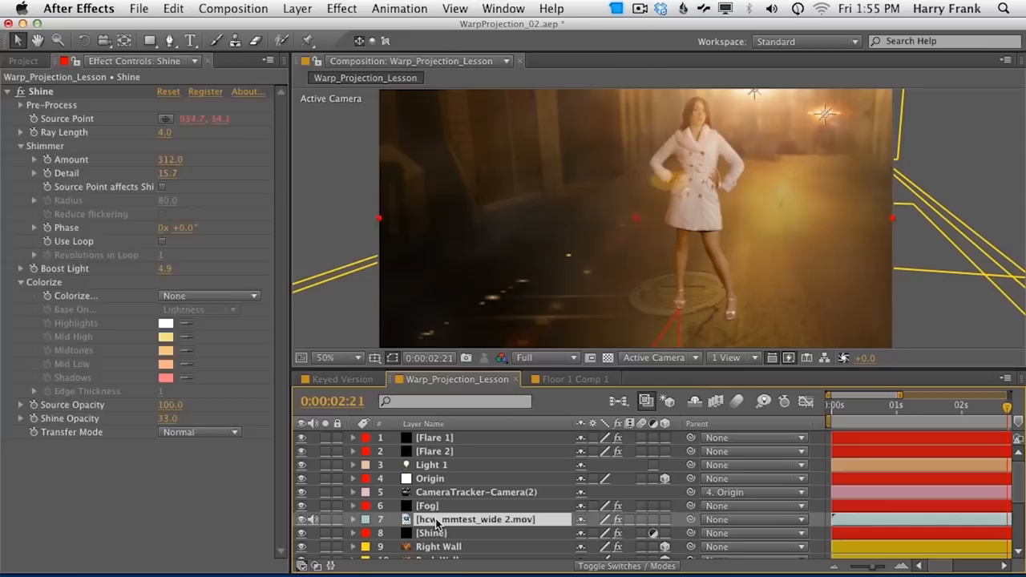
drag(437, 506, 438, 506)
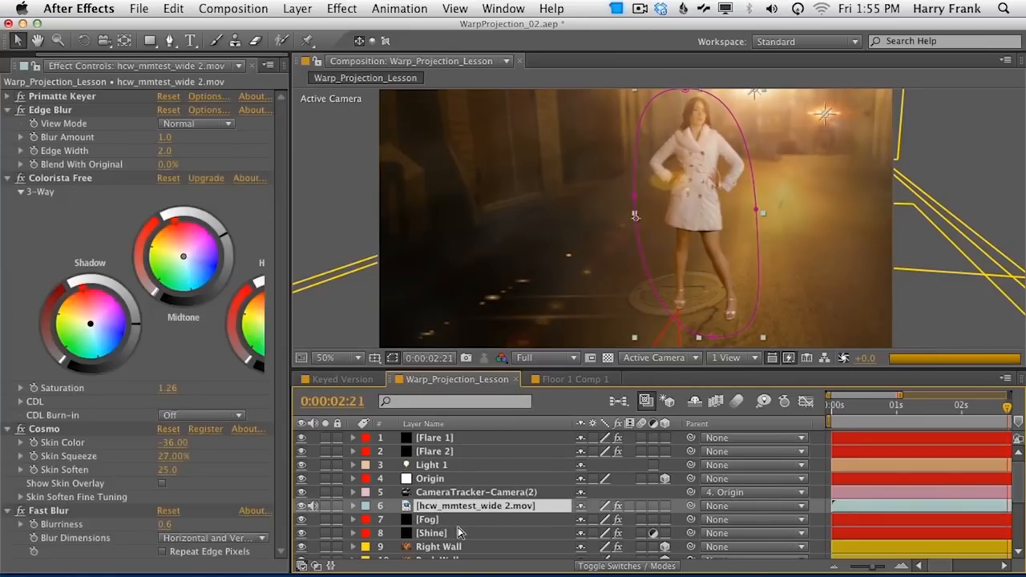
drag(433, 533, 481, 518)
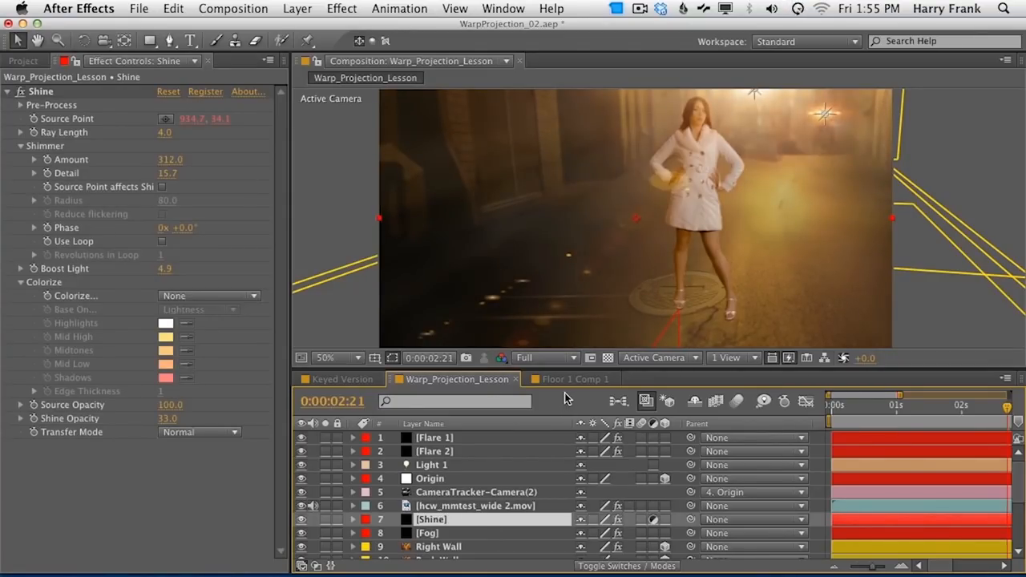
Step: Lower the Fog layer's Opacity to 33%
click(437, 534)
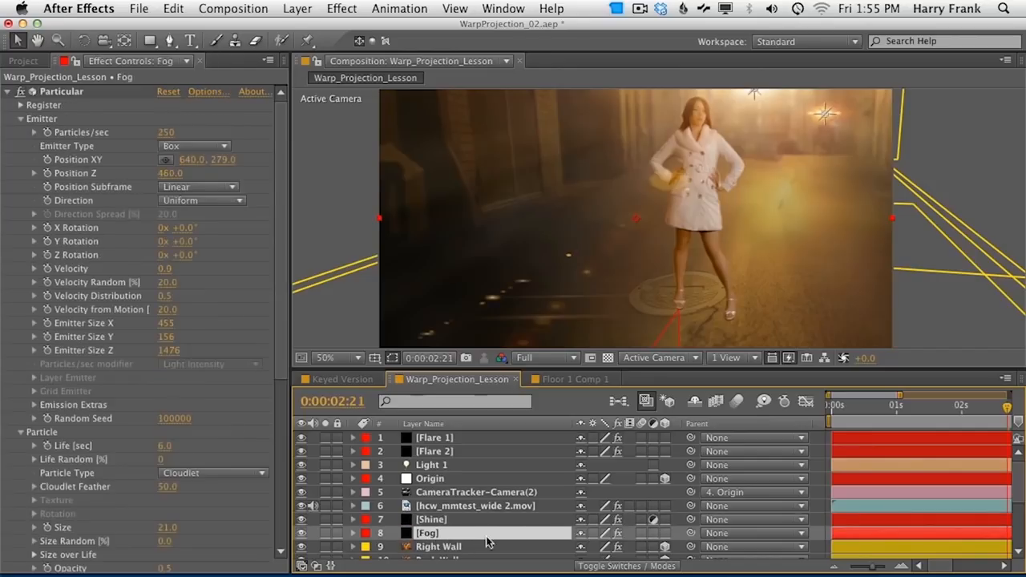
key(t)
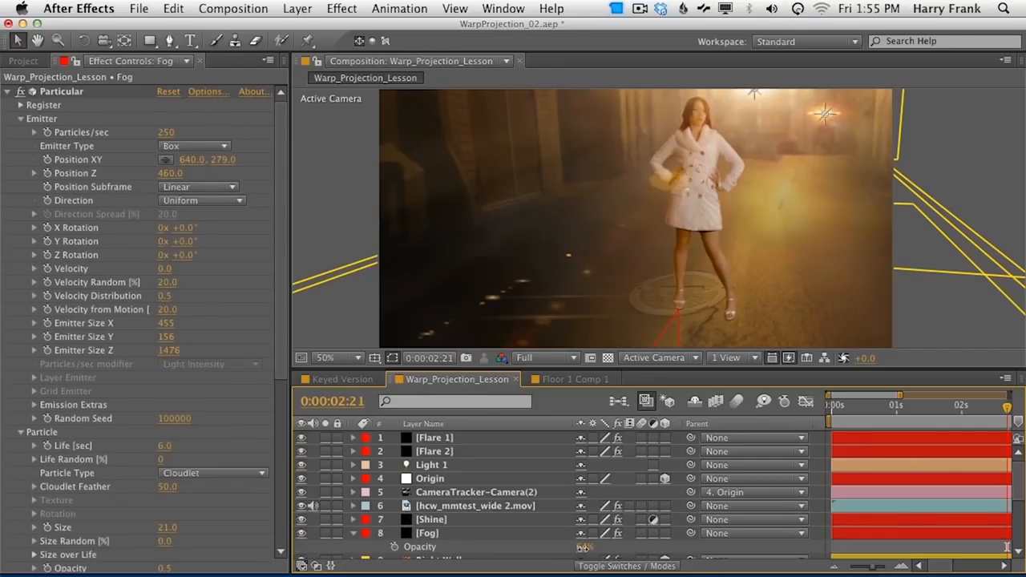
drag(584, 548, 559, 547)
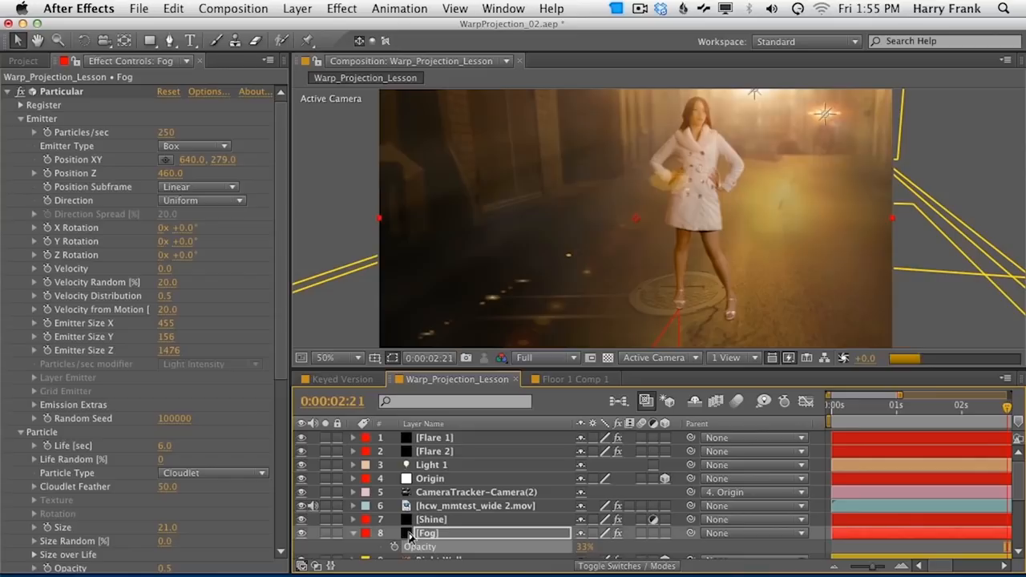
Step: Rename the Fog layer's solid to Fog 1
key(super+shift+y)
text(Fog 1)
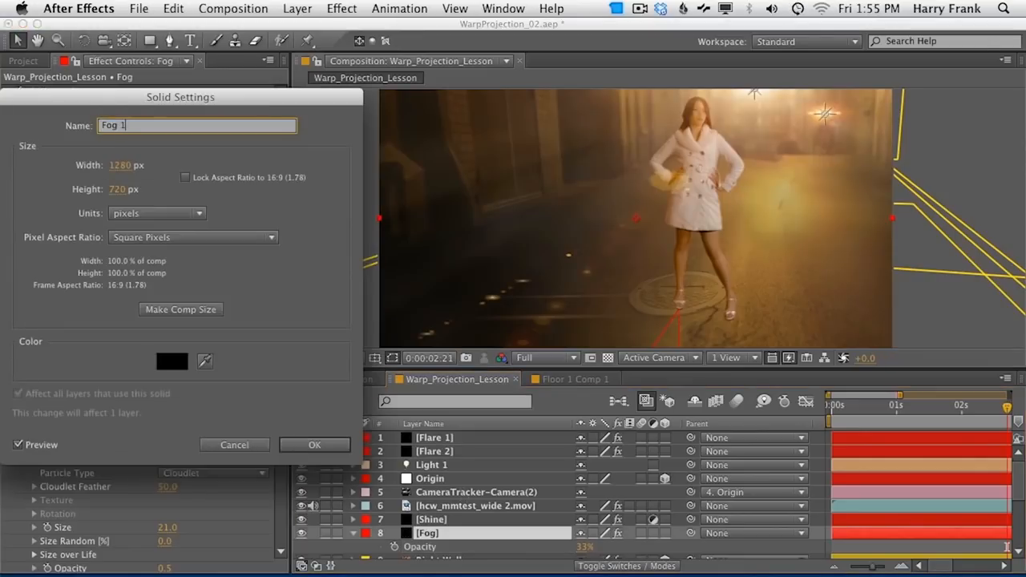
key(Return)
Step: Duplicate Fog 1, place the copy directly above hcw_mmtest_wide 2.mov, and name it Fog 2
key(super+d)
key(Caps_Lock)
drag(435, 500, 439, 499)
key(super+shift+y)
text(Fog 2)
key(Return)
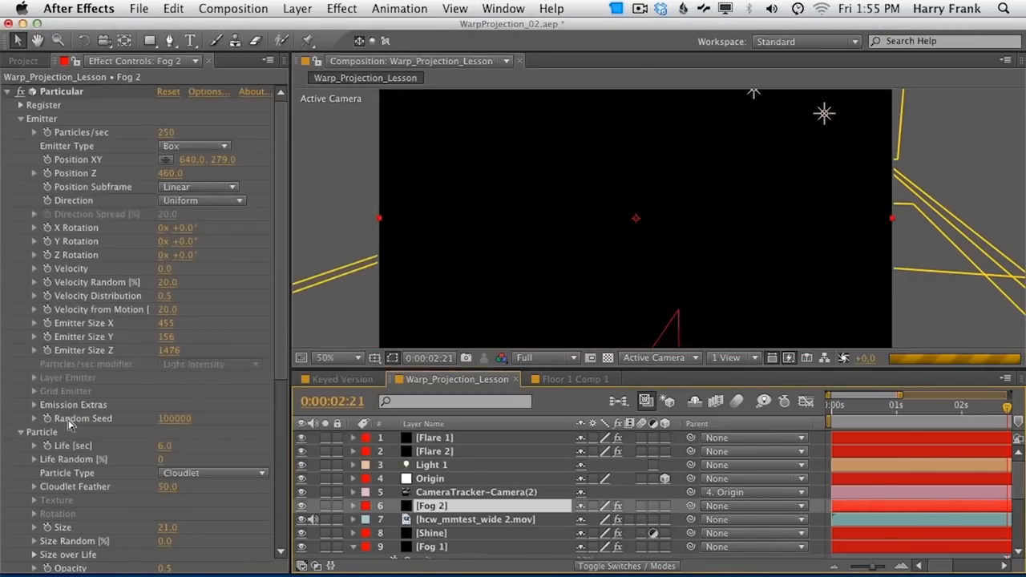
Step: Set Fog 2's Particular Random Seed to 100030
click(175, 417)
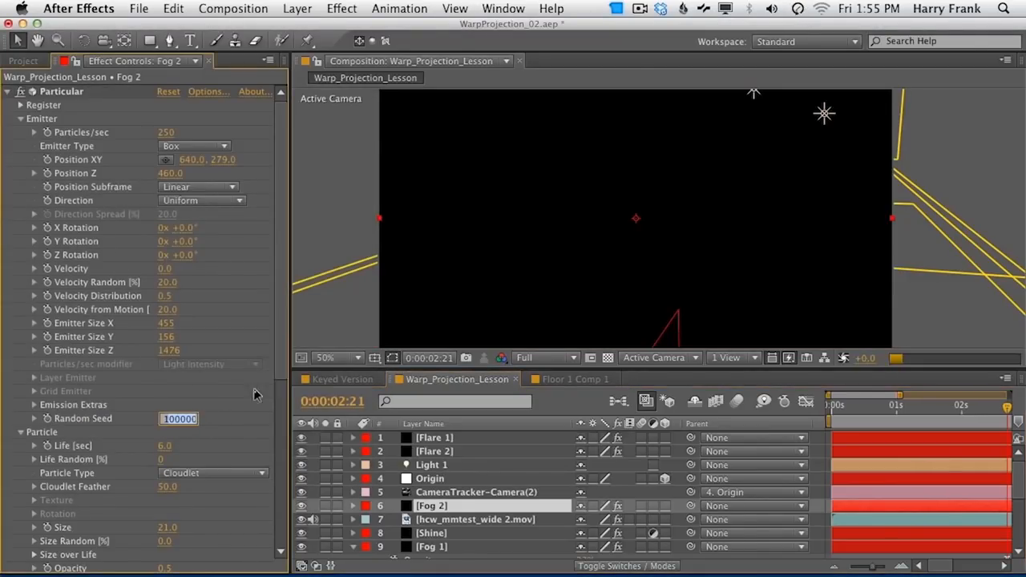
key(Return)
key(Caps_Lock)
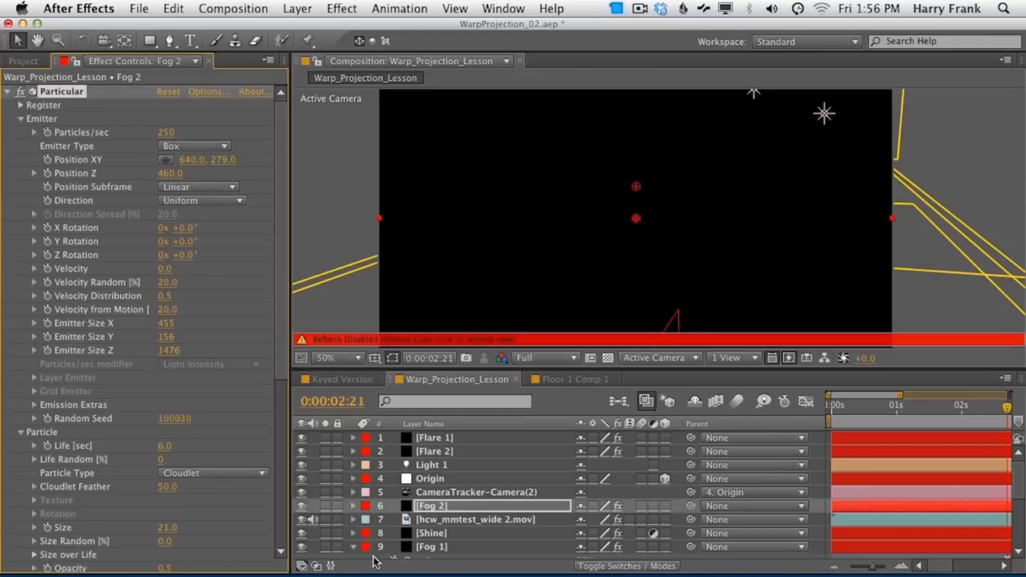
key(Caps_Lock)
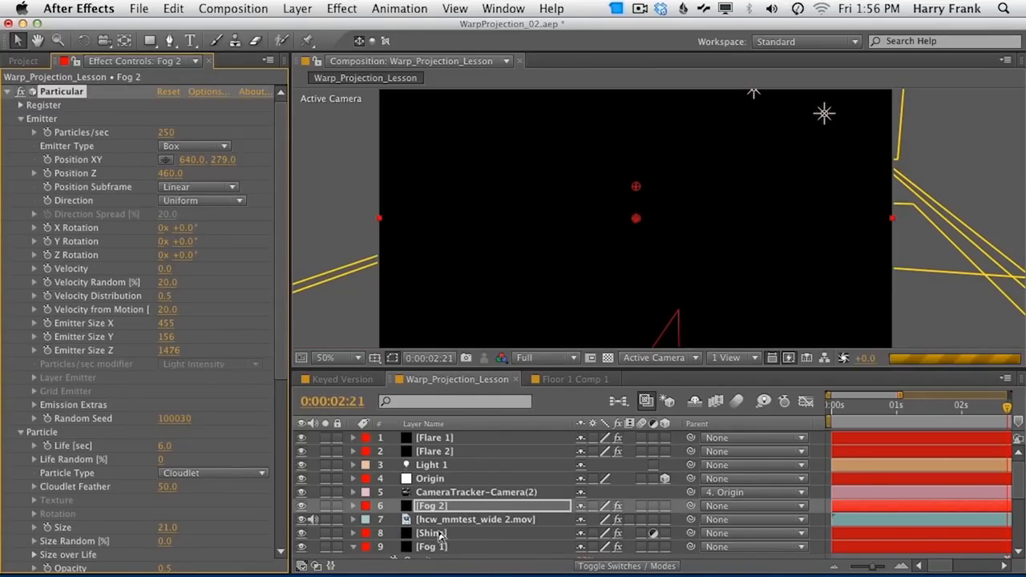
Step: Set the Opacity of both the Fog 2 and Fog 1 layers to 20%
super+click(513, 547)
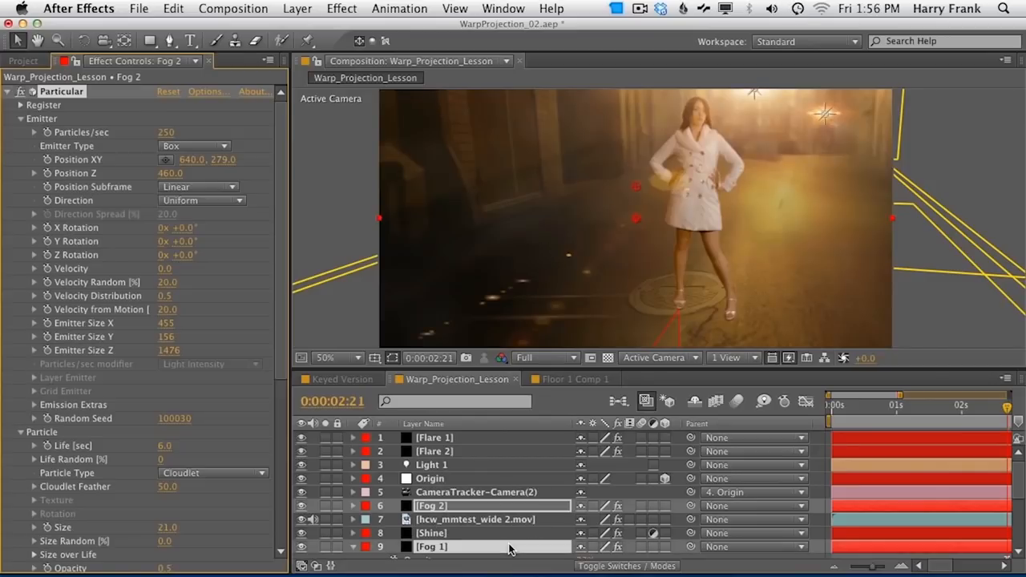
key(t)
click(588, 520)
text(20)
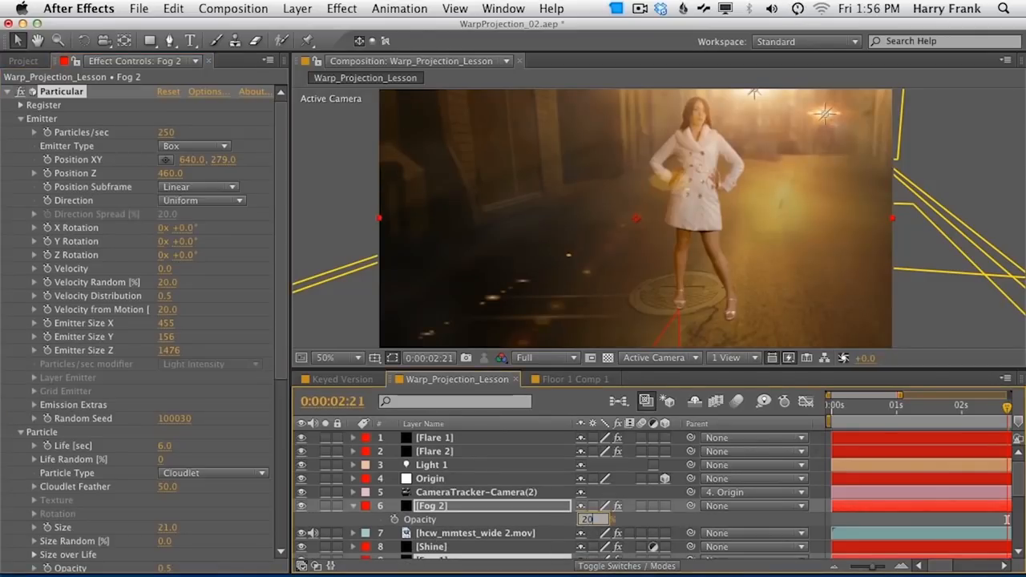
key(Return)
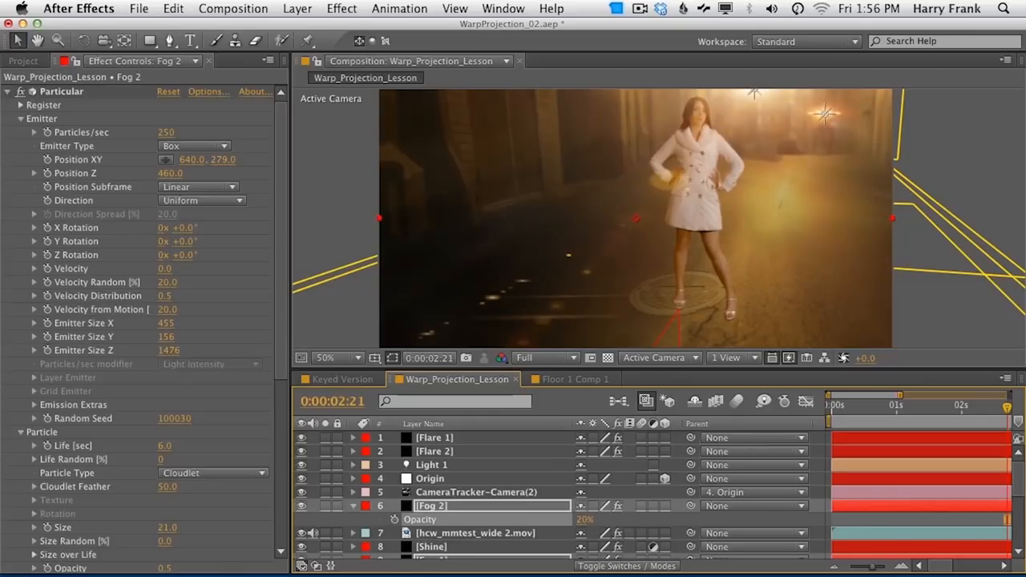
Step: Examine the shadows at the woman's feet in the Keyed Version composition and return to Warp_Projection_Lesson
click(674, 321)
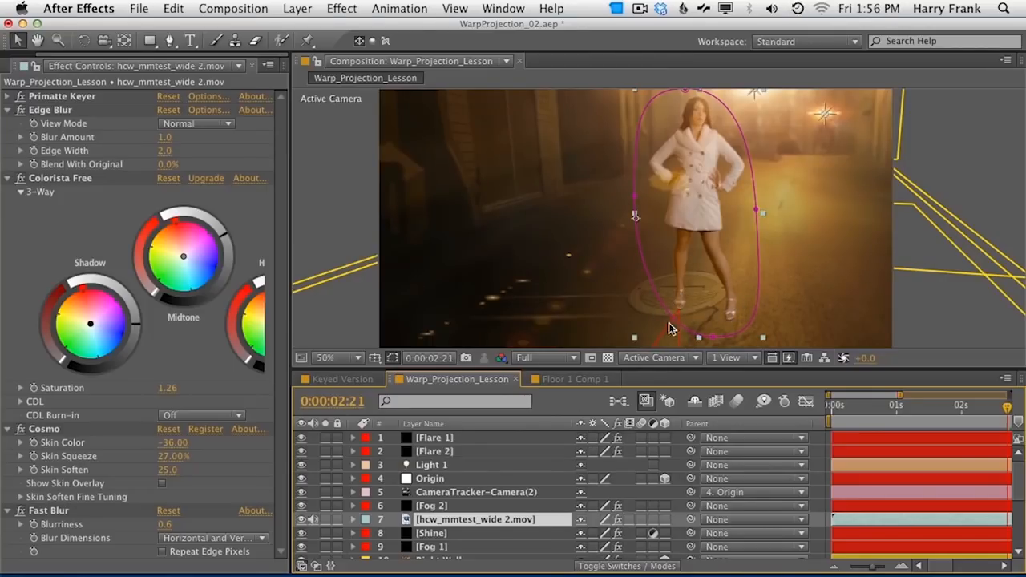
click(340, 379)
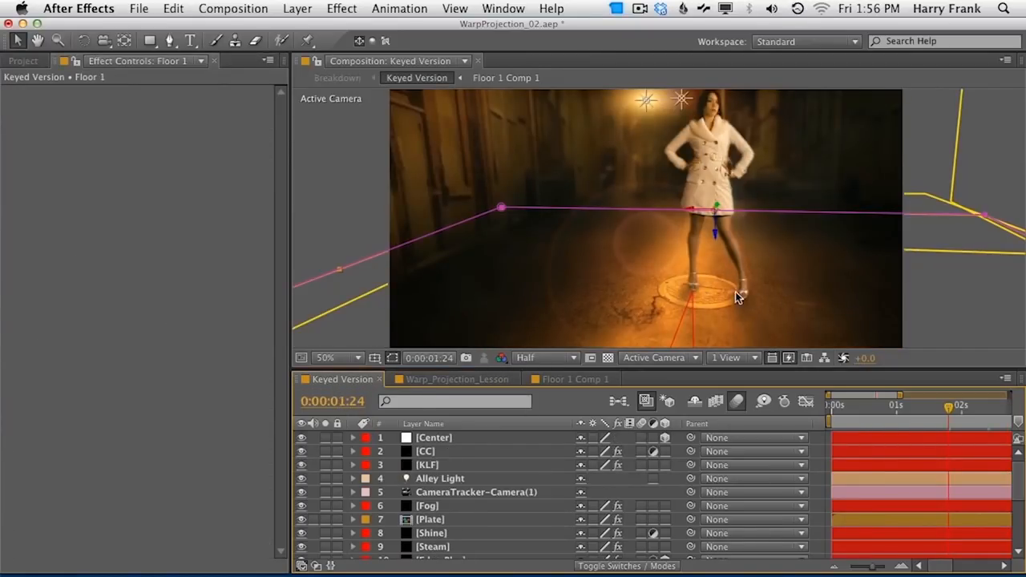
click(482, 378)
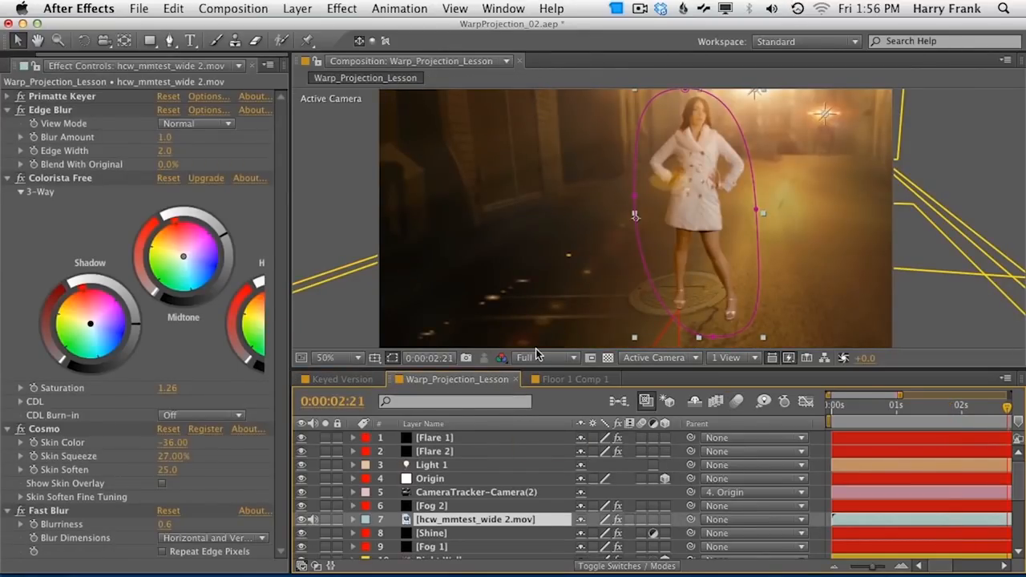
Step: Create a 200 x 200 px black solid named Foot Shadow 1 and make it a 3D layer at the woman's feet
key(super+y)
key(Tab)
text(200)
key(Tab)
text(200)
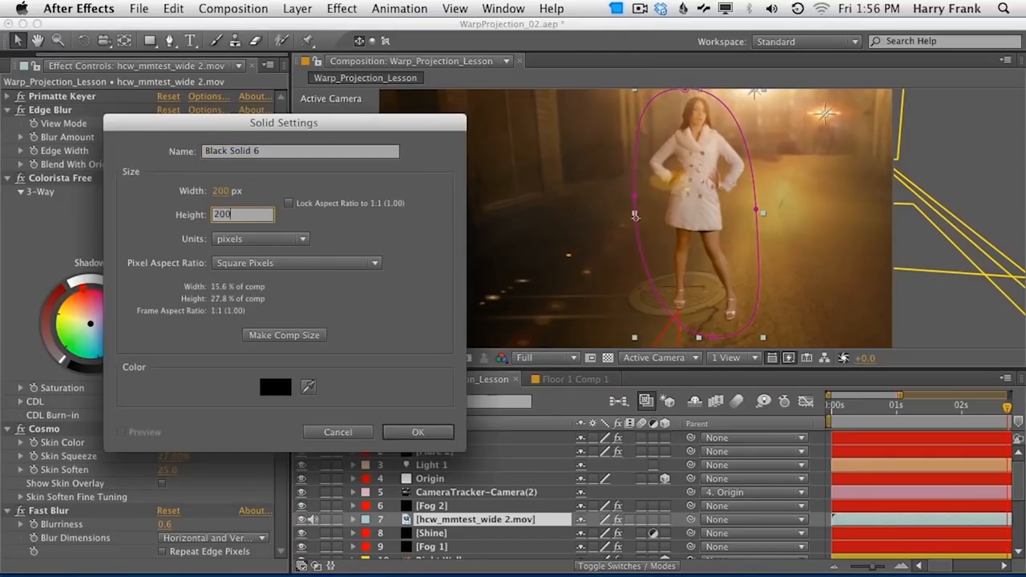
key(shift+Tab)
key(shift+Tab)
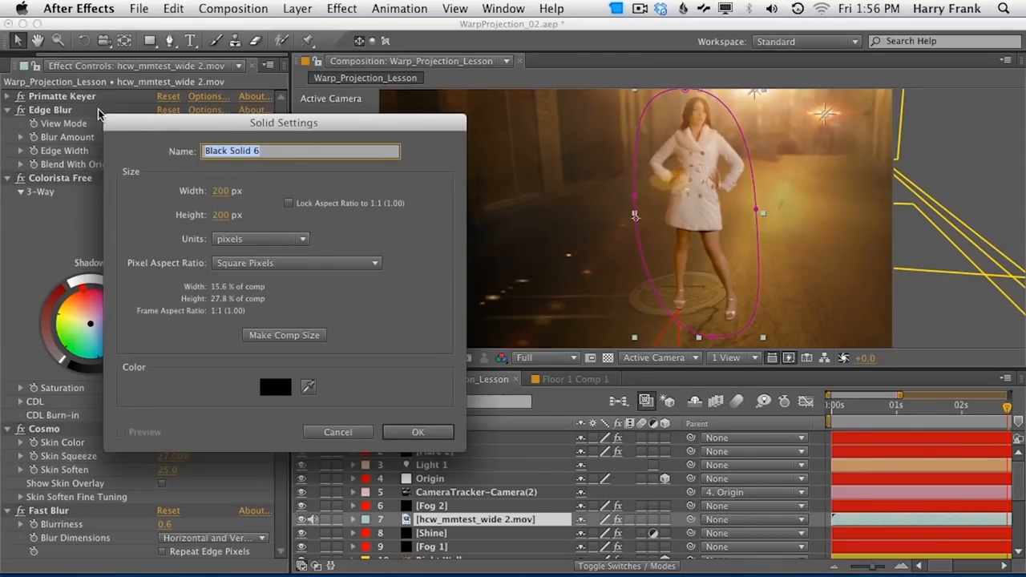
text(Foot Shado)
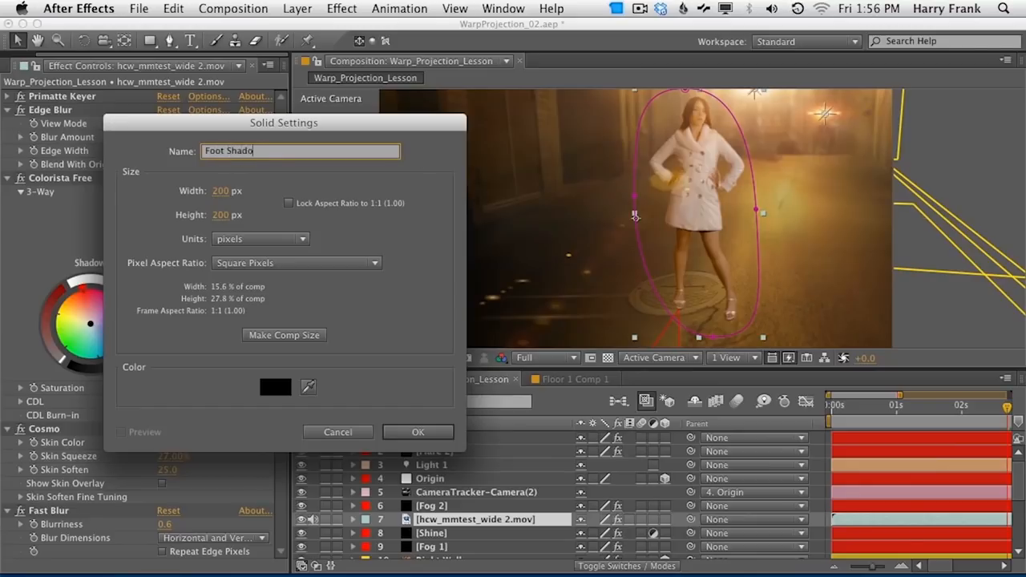
key(Return)
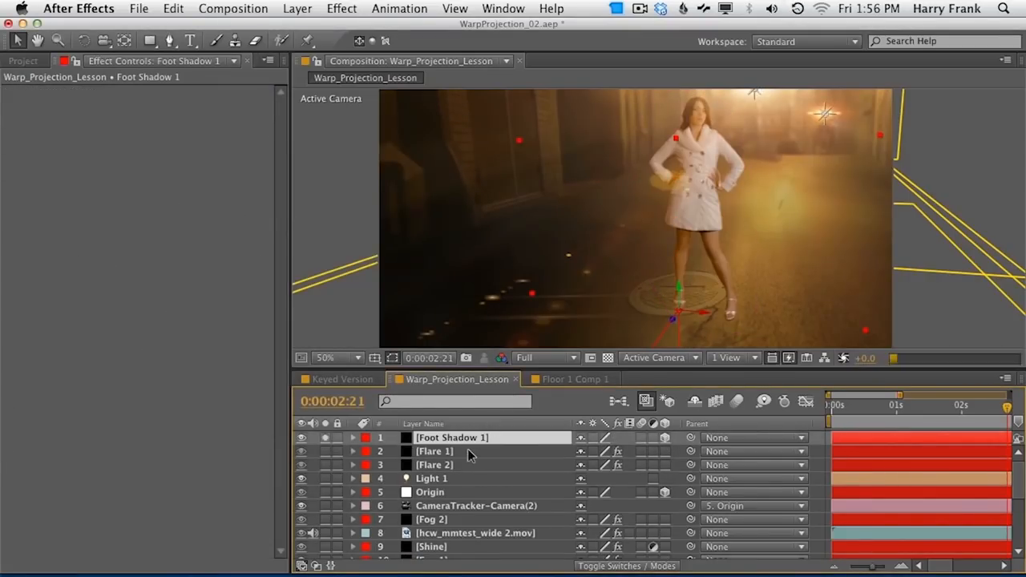
Step: Isolate the Foot Shadow 1 layer and rotate it in 3D to lie flat on the ground plane
click(324, 438)
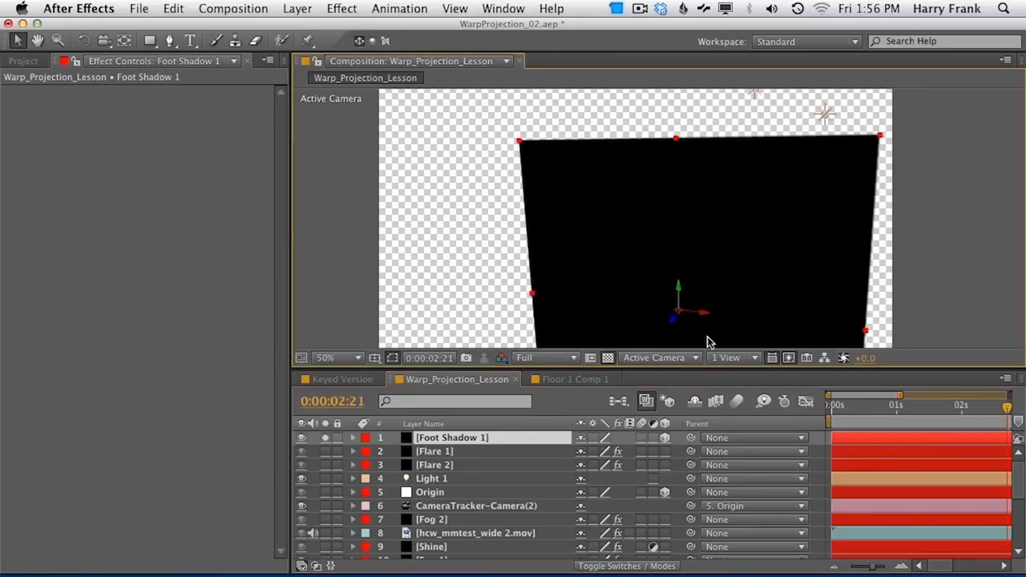
key(w)
drag(704, 290, 715, 284)
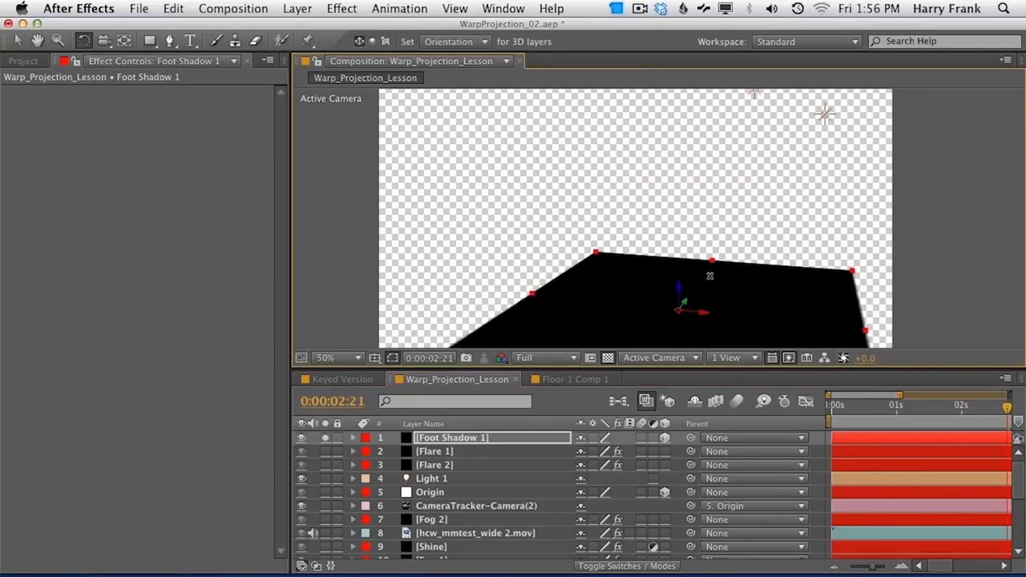
Step: Draw a narrow elliptical mask around the anchor point of Foot Shadow 1
mouse_move(150, 41)
mouse_down()
mouse_move(171, 75)
mouse_move(212, 73)
mouse_up()
mouse_move(676, 309)
mouse_down()
mouse_move(708, 277)
mouse_move(694, 277)
mouse_move(695, 292)
mouse_up()
key(u)
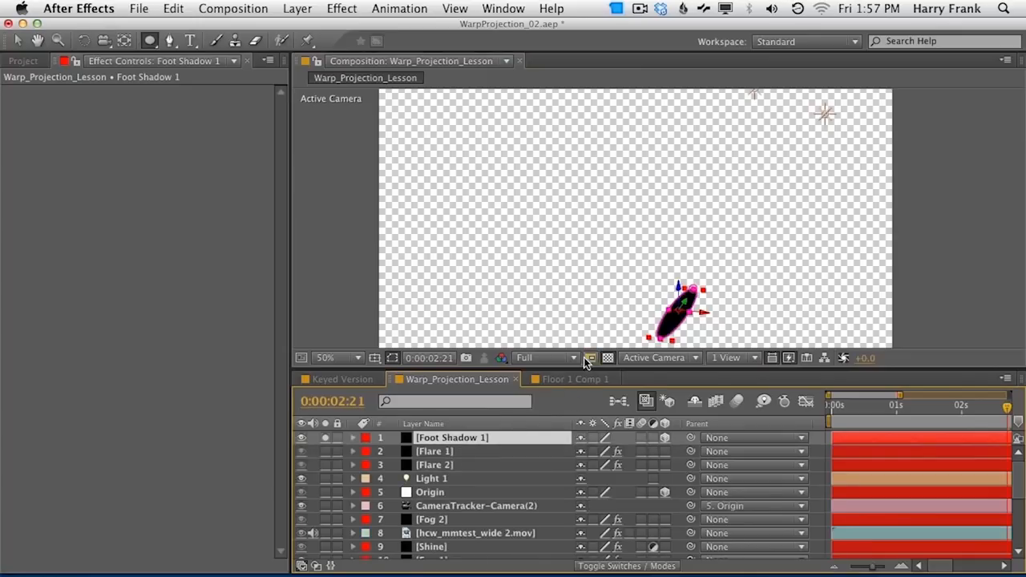
Step: Show the other layers again and move and shorten the Foot Shadow 1 mask to fit under the woman's nearer foot
click(324, 437)
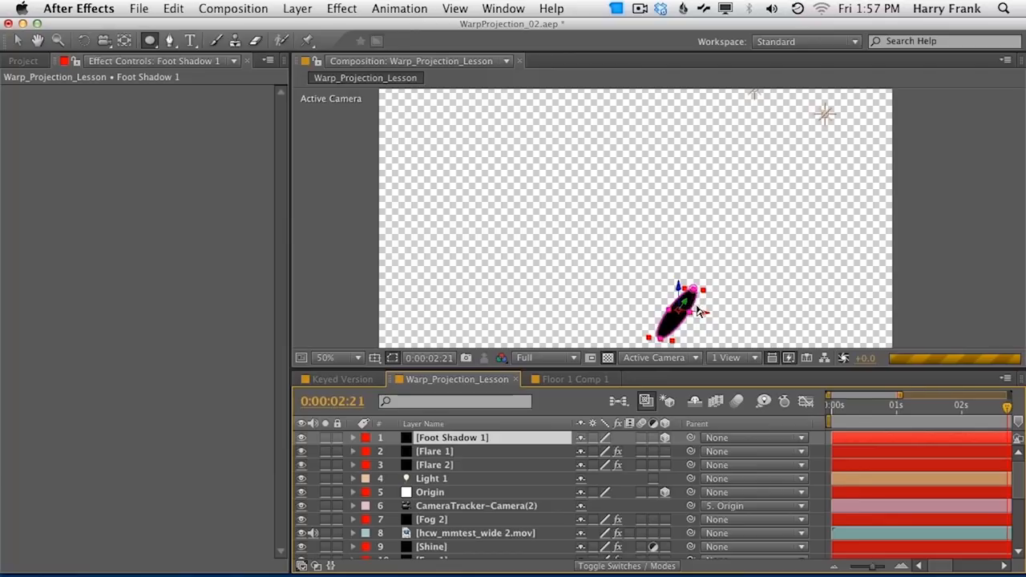
key(super+z)
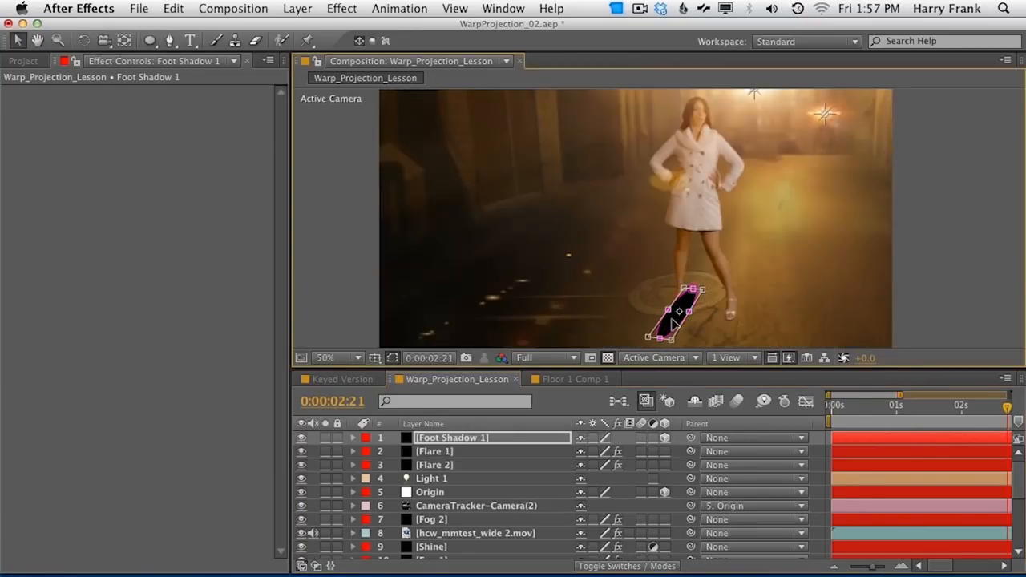
drag(656, 337, 656, 338)
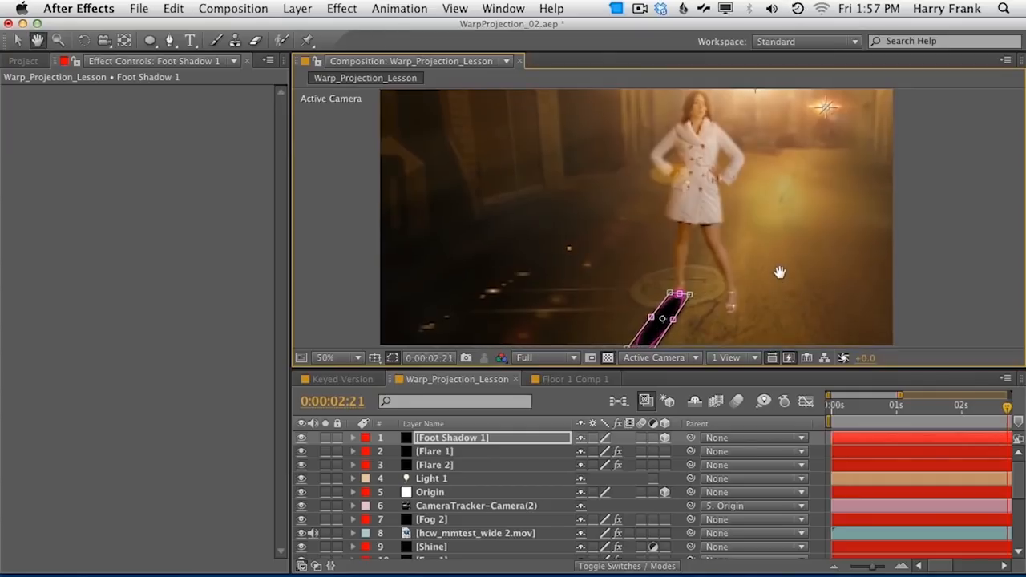
scroll(778, 275, down, 3)
key(Caps_Lock)
drag(645, 309, 674, 286)
Step: Feather the Foot Shadow 1 mask with a vertical feather of 19 pixels and a smaller horizontal feather
key(f)
drag(595, 467, 626, 473)
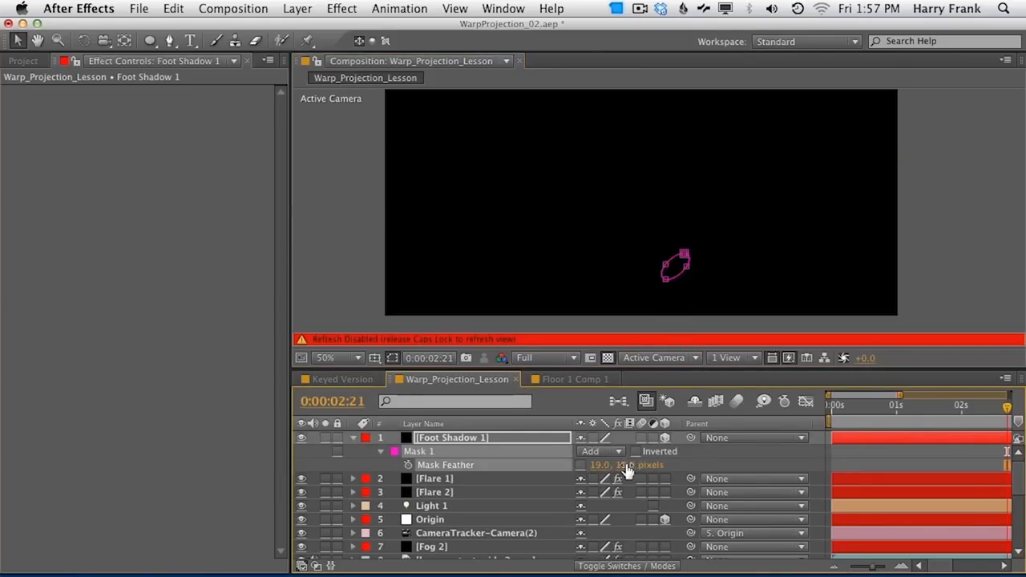
key(Caps_Lock)
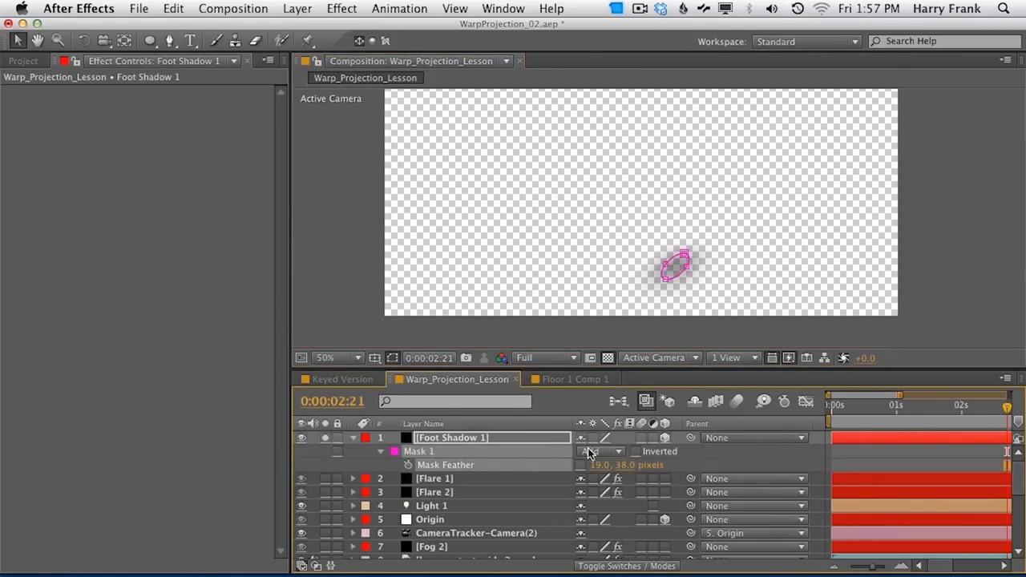
mouse_move(589, 469)
mouse_down()
mouse_move(577, 464)
mouse_move(588, 463)
mouse_up()
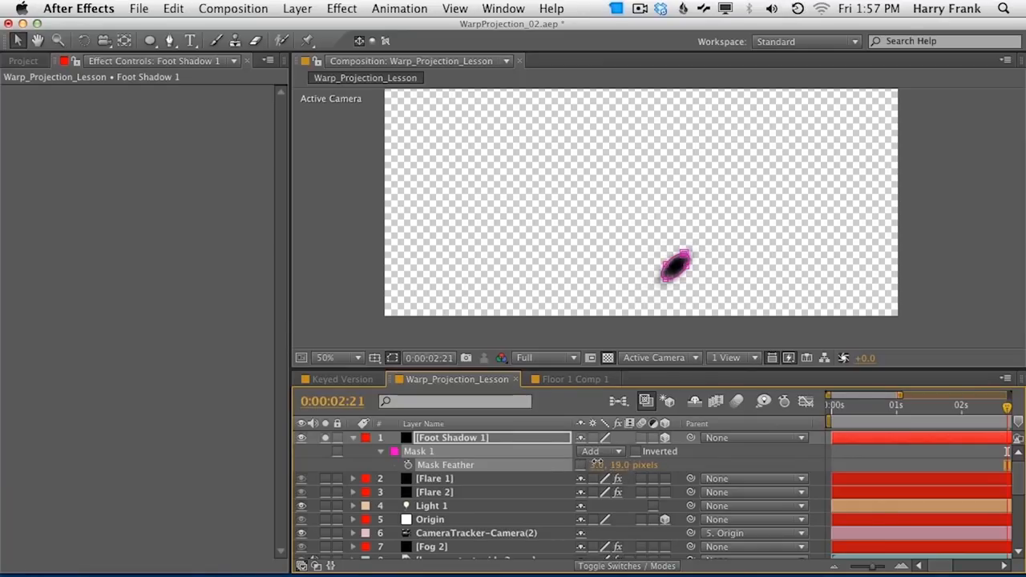
Step: Lower Foot Shadow 1's Opacity to 66% and move the layer directly below hcw_mmtest_wide 2.mov
click(383, 441)
key(t)
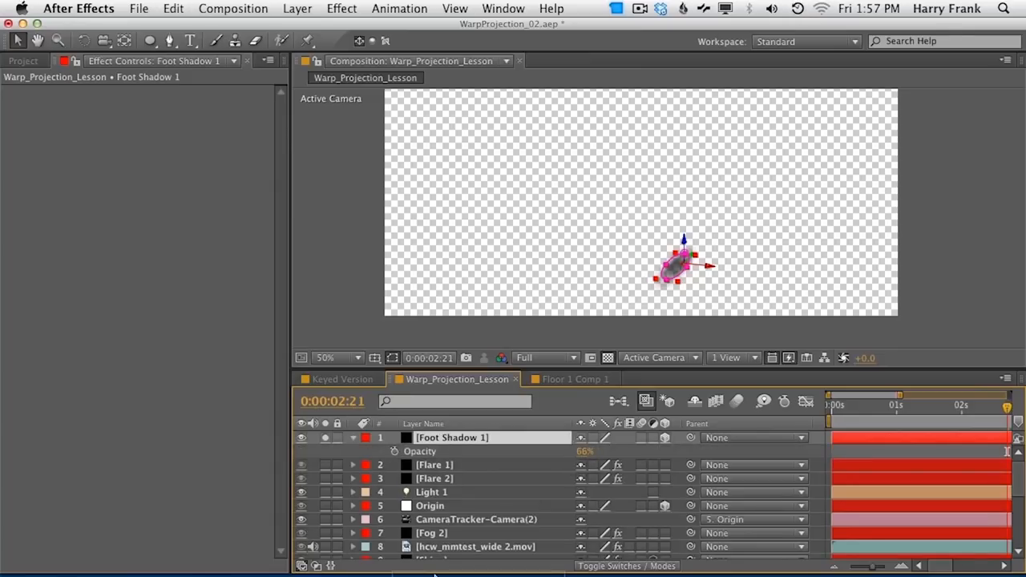
scroll(481, 481, down, 5)
scroll(467, 446, up, 2)
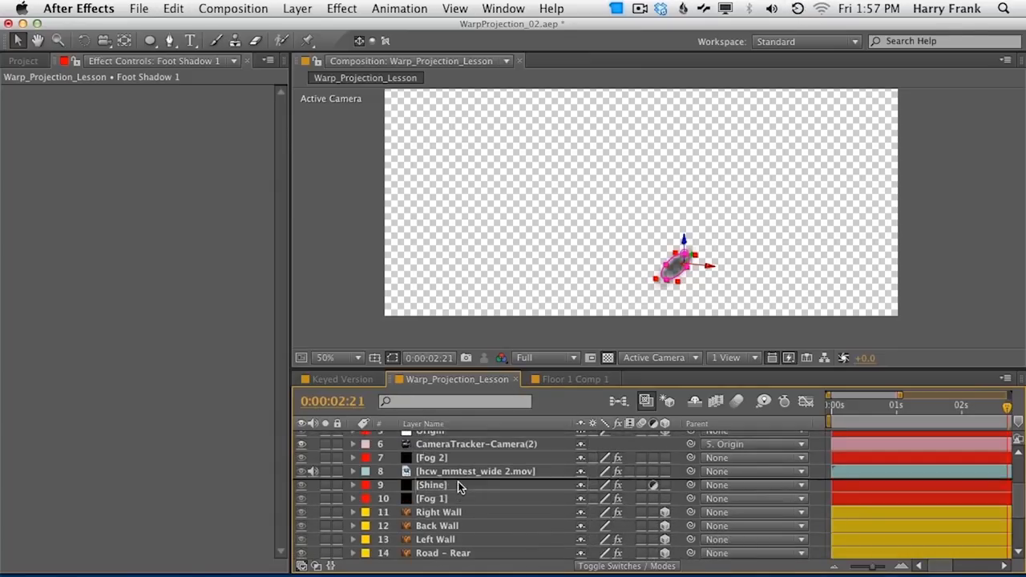
key(super+bracketleft)
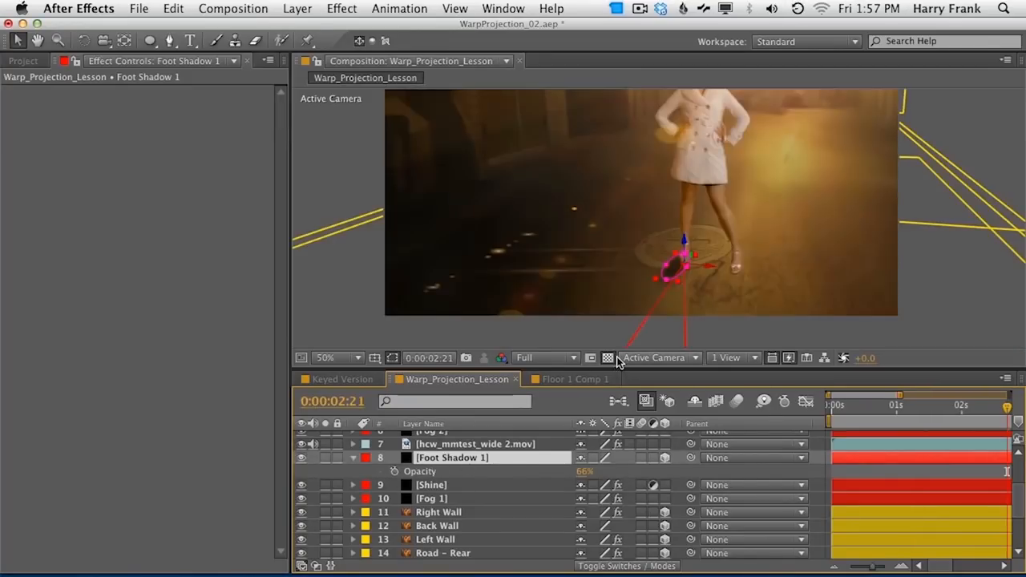
Step: Narrow the Foot Shadow 1 mask and shift the layer slightly along its X axis under the foot
double_click(667, 270)
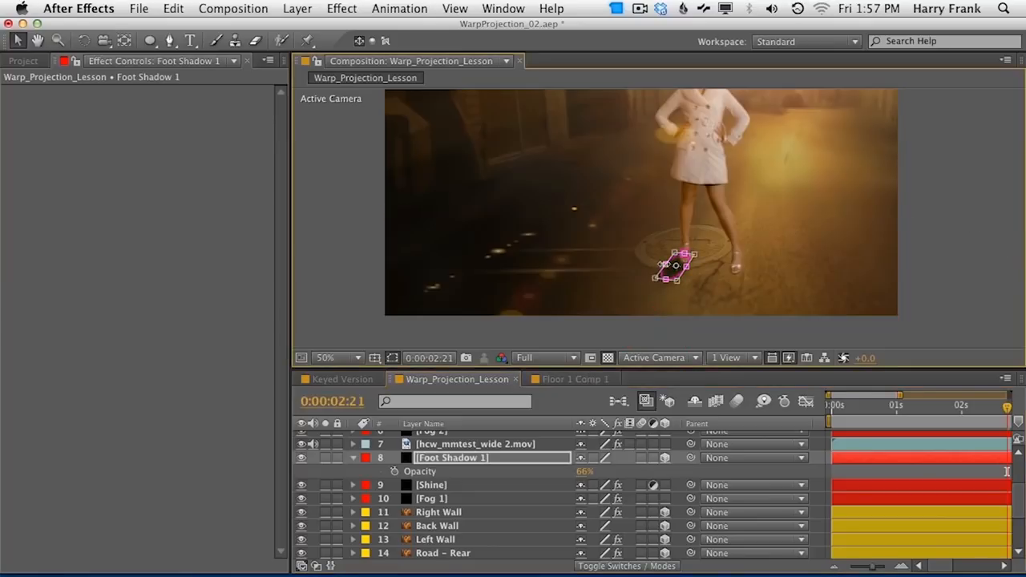
drag(686, 266, 681, 267)
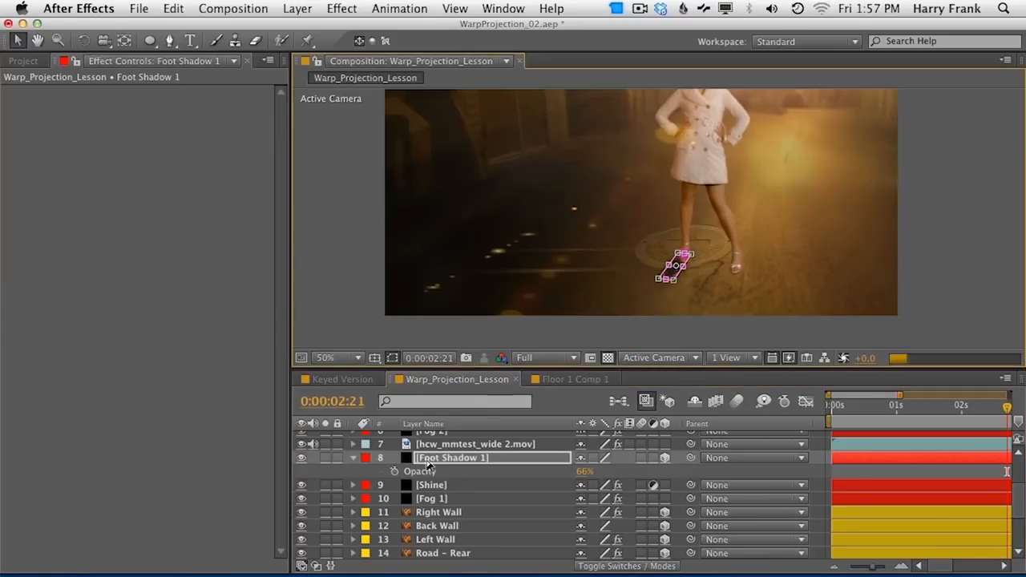
click(408, 476)
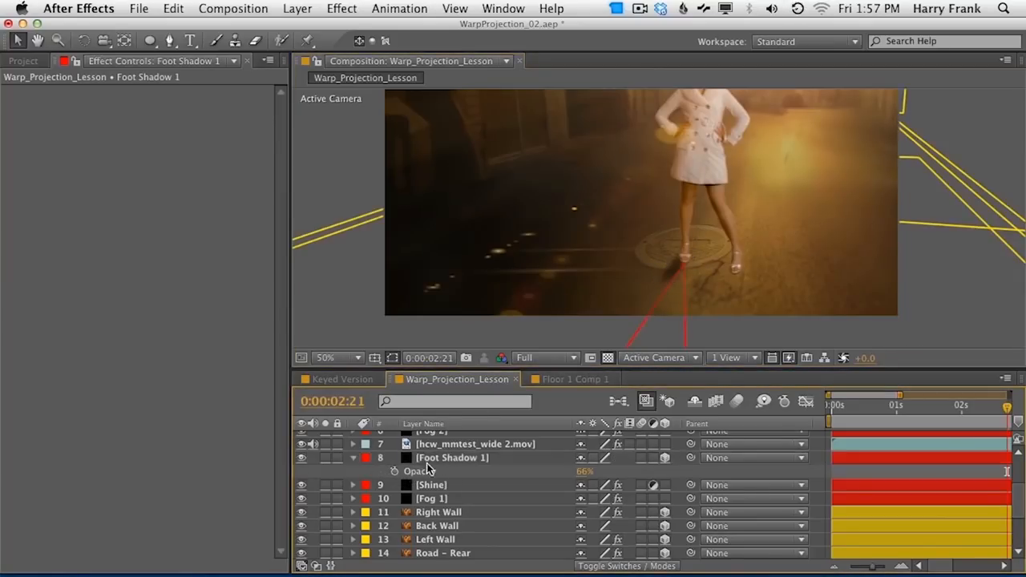
click(441, 463)
key(m)
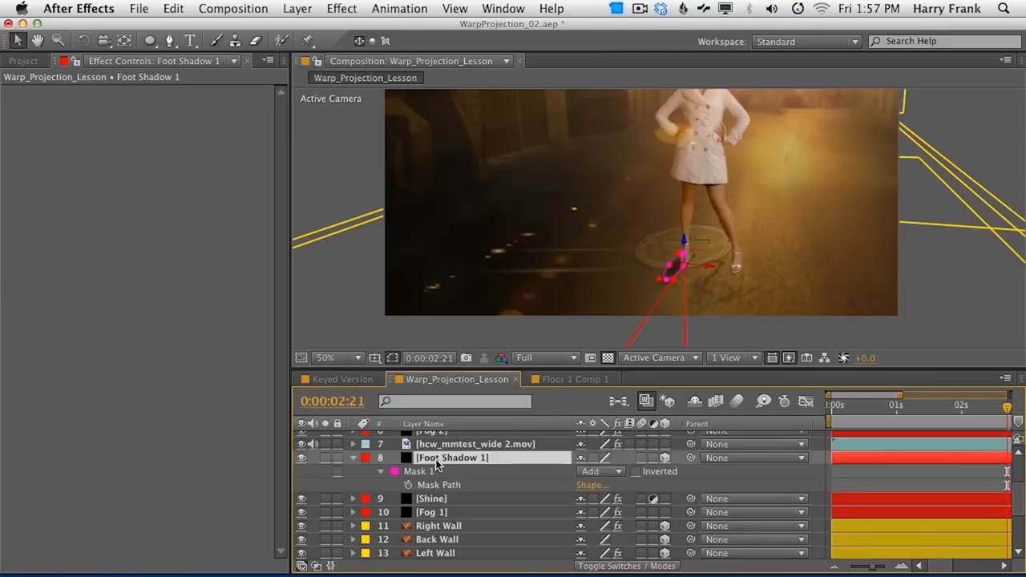
click(713, 268)
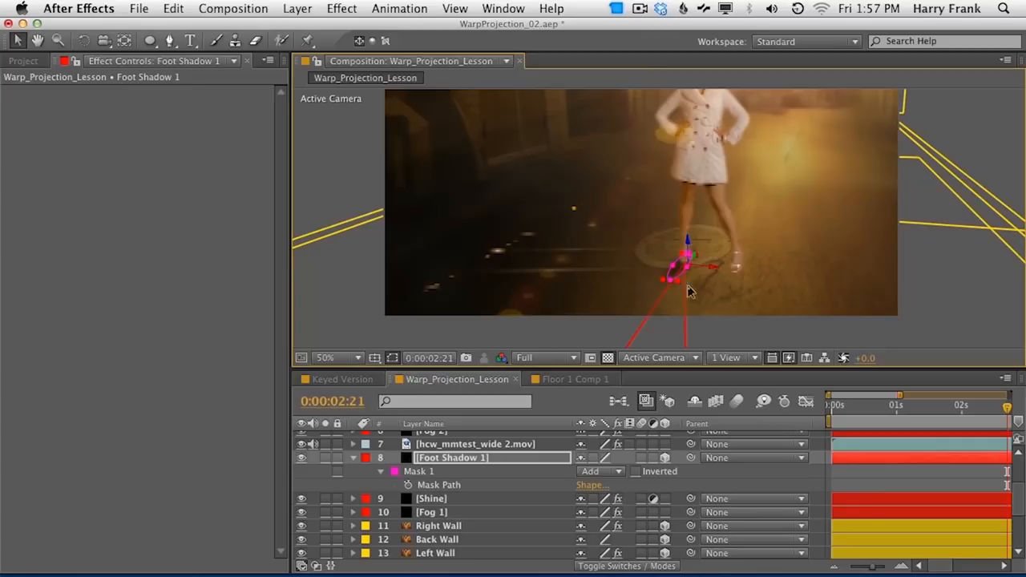
Step: Duplicate Foot Shadow 1, name the copy Foot Shadow 2, and move it beneath the woman's other foot
click(442, 461)
key(super+d)
key(super+shift+y)
key(Return)
key(Caps_Lock)
drag(728, 275, 761, 290)
key(Caps_Lock)
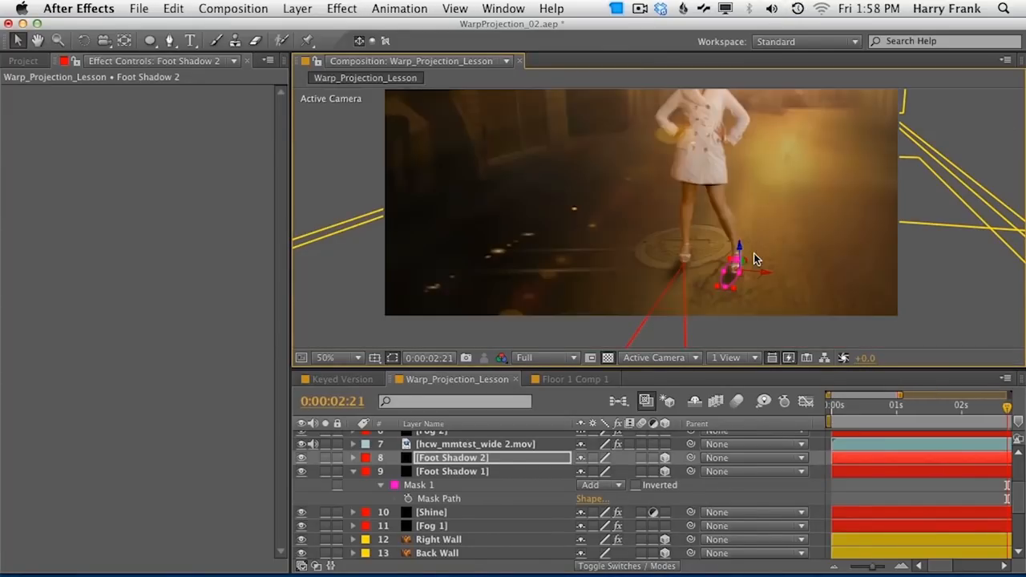
click(427, 454)
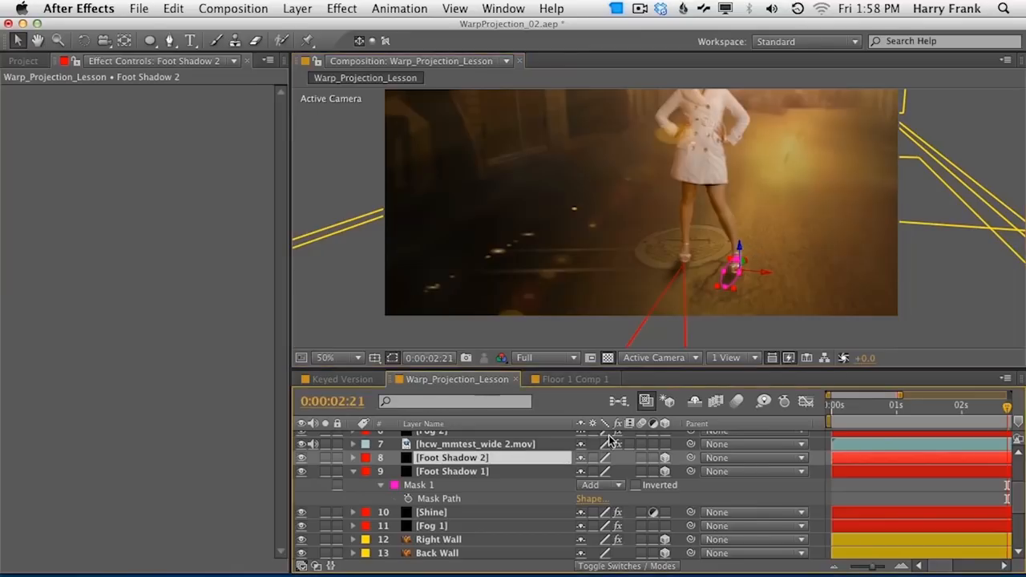
click(470, 473)
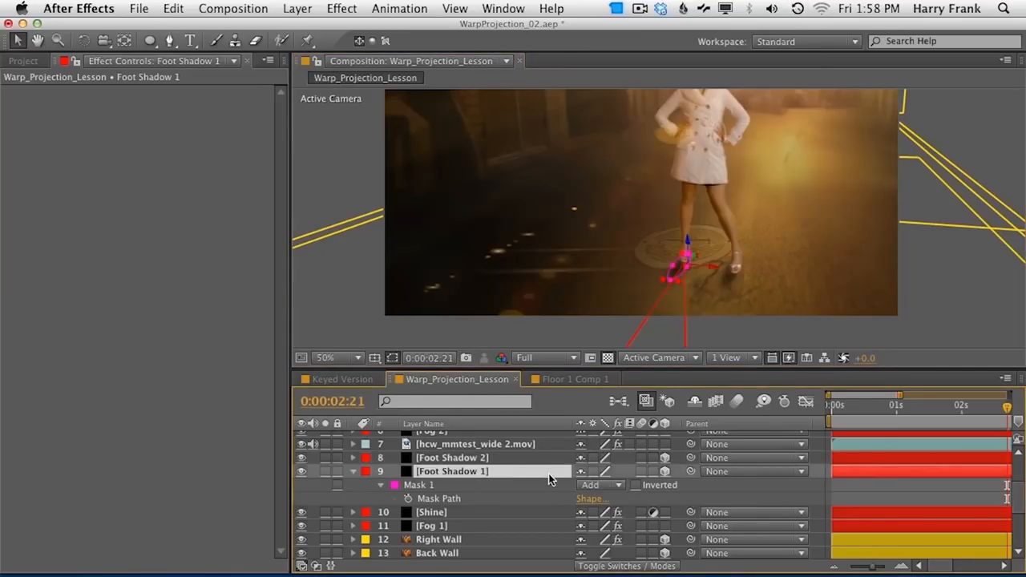
key(space)
drag(785, 144, 785, 195)
Step: Create a comp-sized black solid named CC at the top of the Warp_Projection_Lesson layer stack
scroll(421, 475, up, 3)
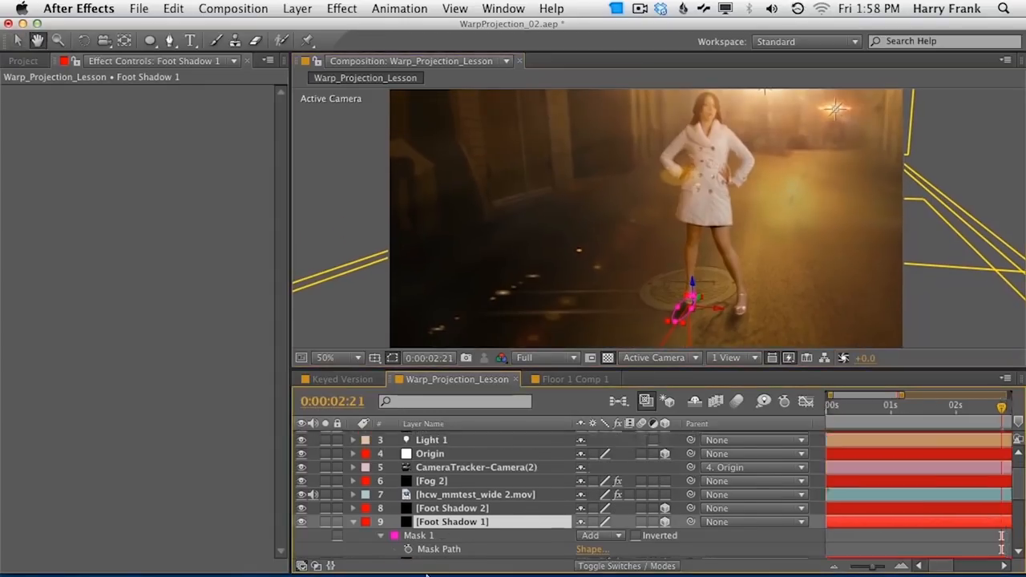
scroll(438, 449, up, 2)
key(ctrl+y)
text(CC)
key(Return)
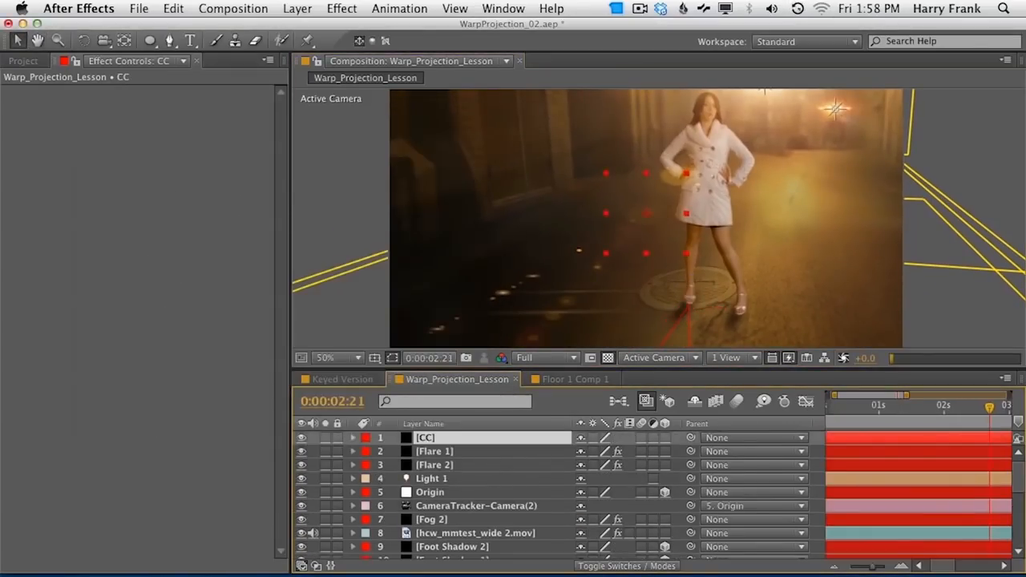
key(ctrl+shift+y)
click(195, 311)
key(Return)
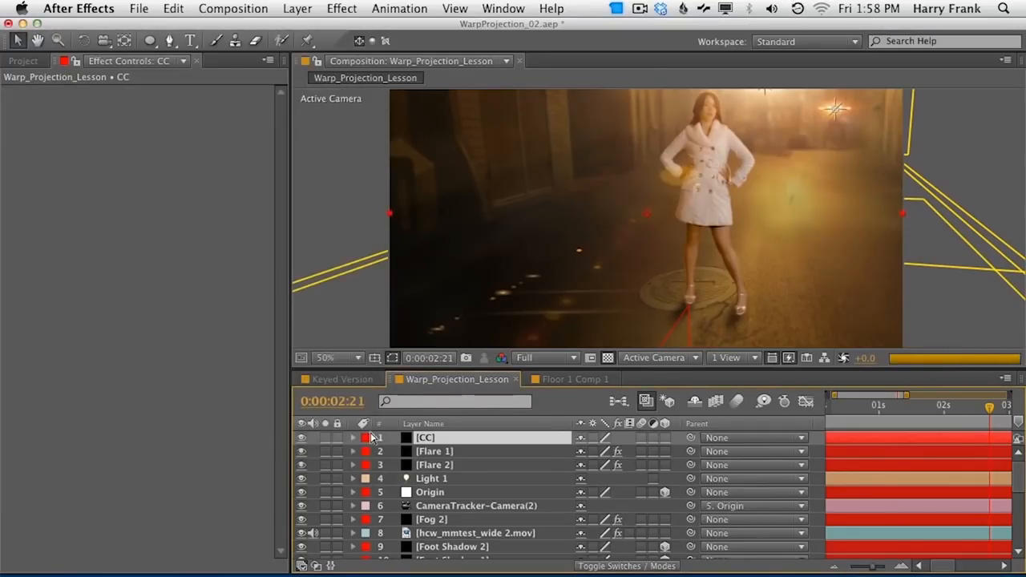
Step: Apply the Magic Bullet Mojo effect to the CC solid and make it an adjustment layer
click(341, 8)
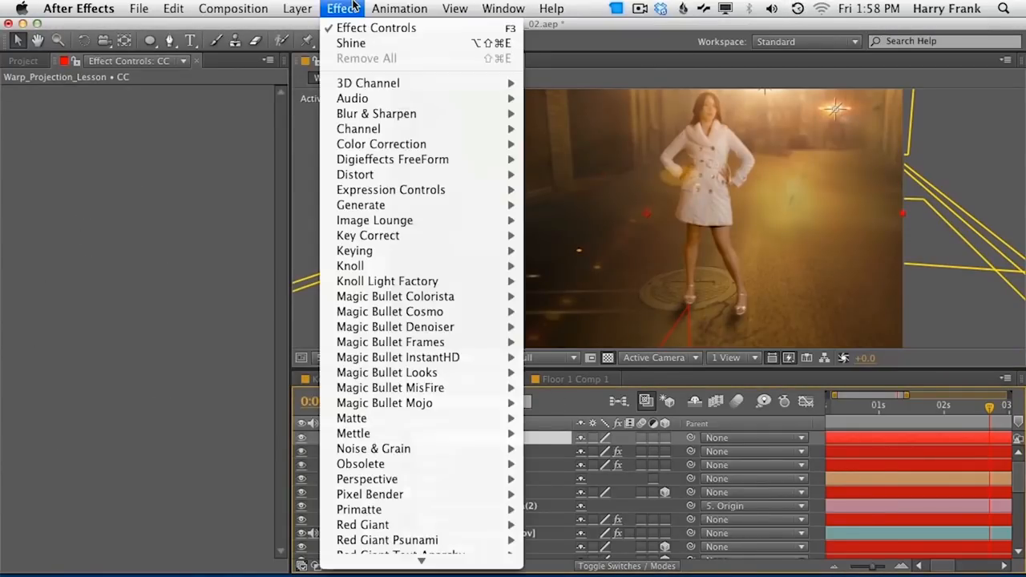
mouse_move(475, 404)
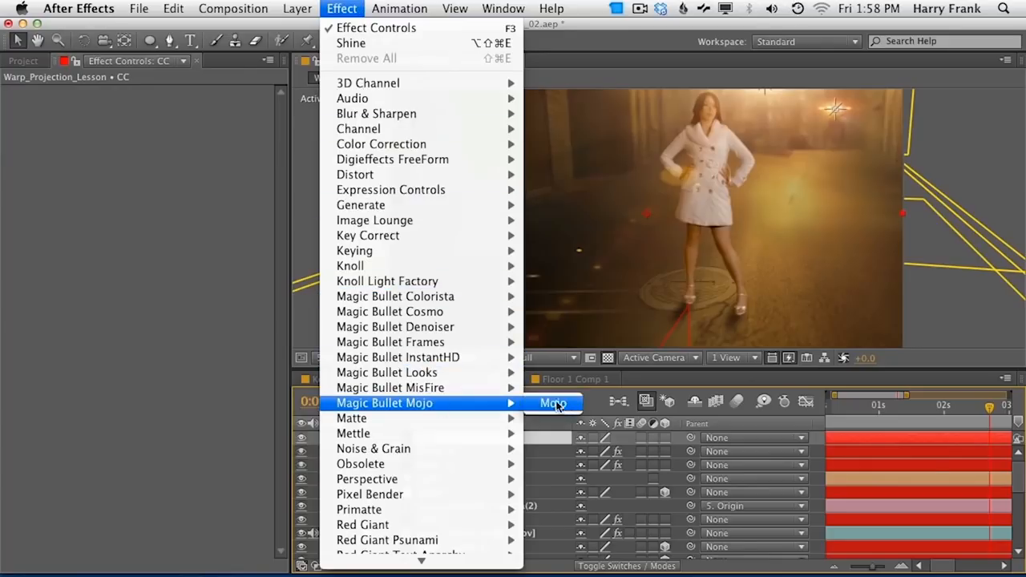
click(585, 406)
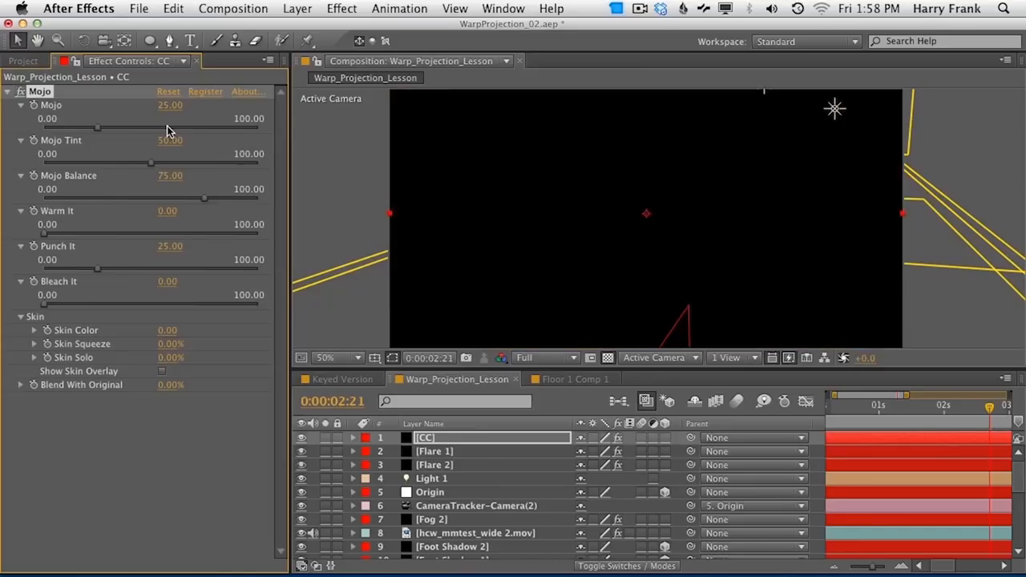
click(654, 438)
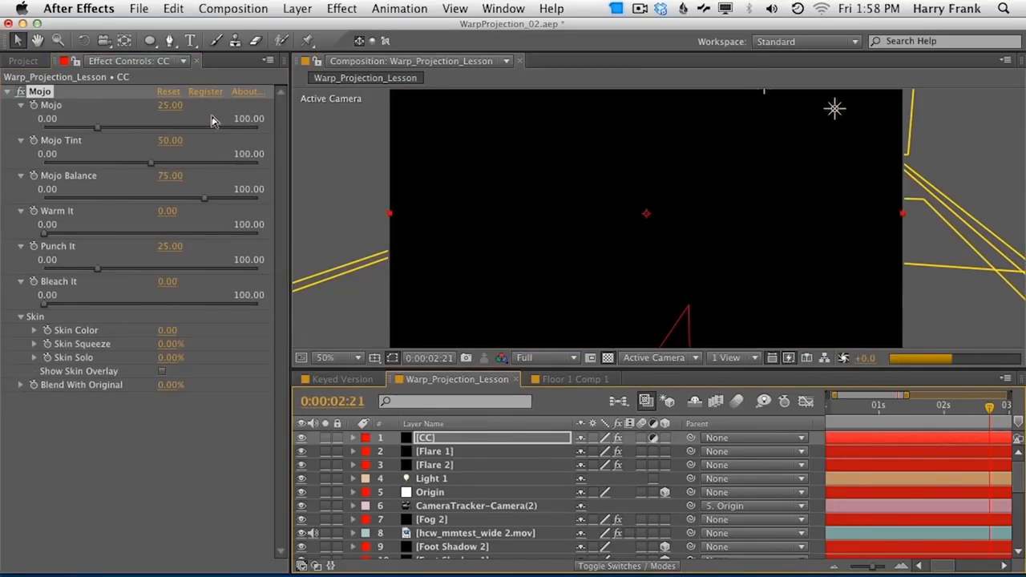
Step: Grade the scene on the CC layer with Mojo at 38, Warm It at 34 and Punch It at 31
click(176, 105)
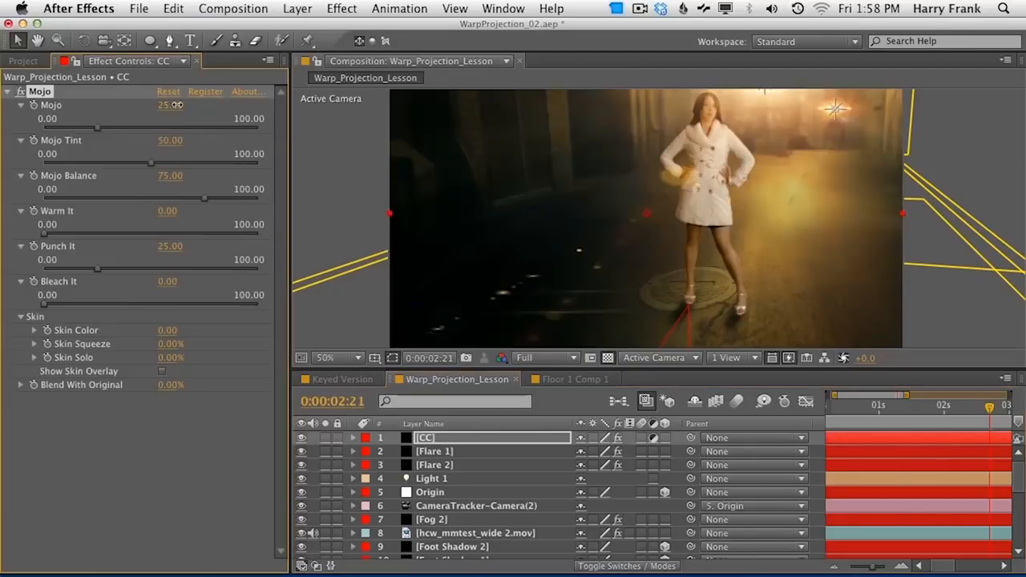
drag(183, 105, 183, 105)
drag(165, 211, 191, 211)
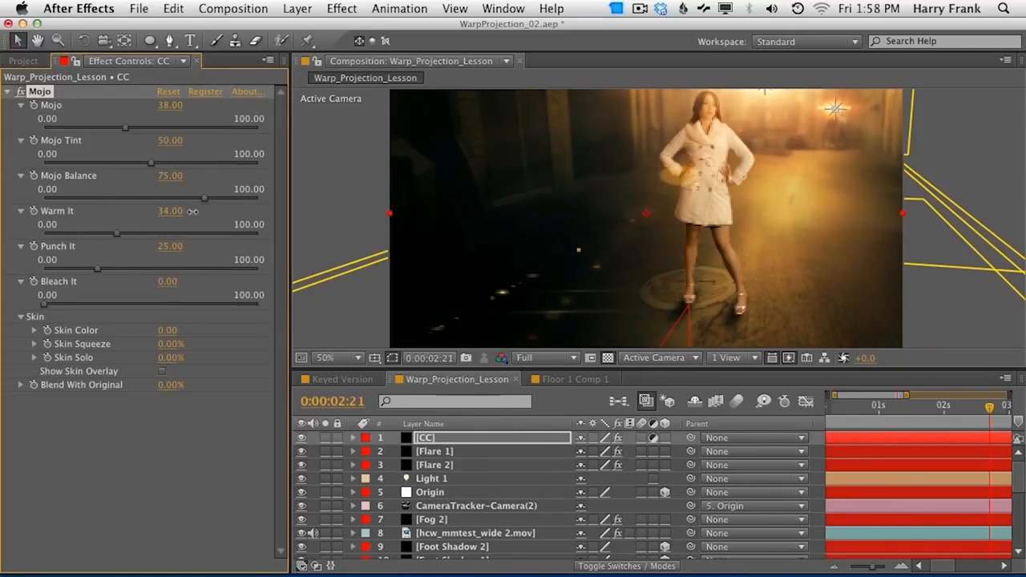
drag(166, 248, 177, 250)
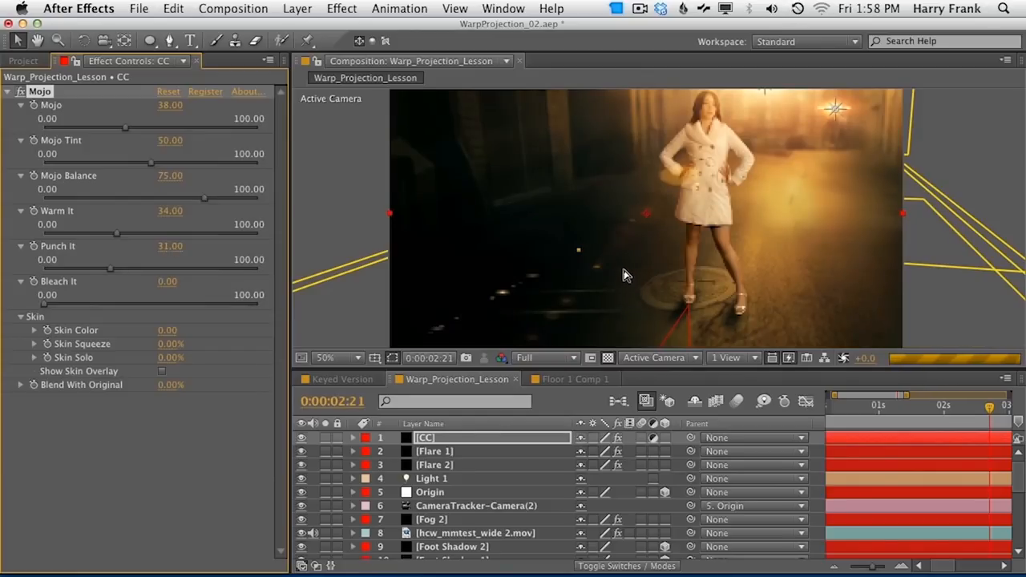
click(23, 94)
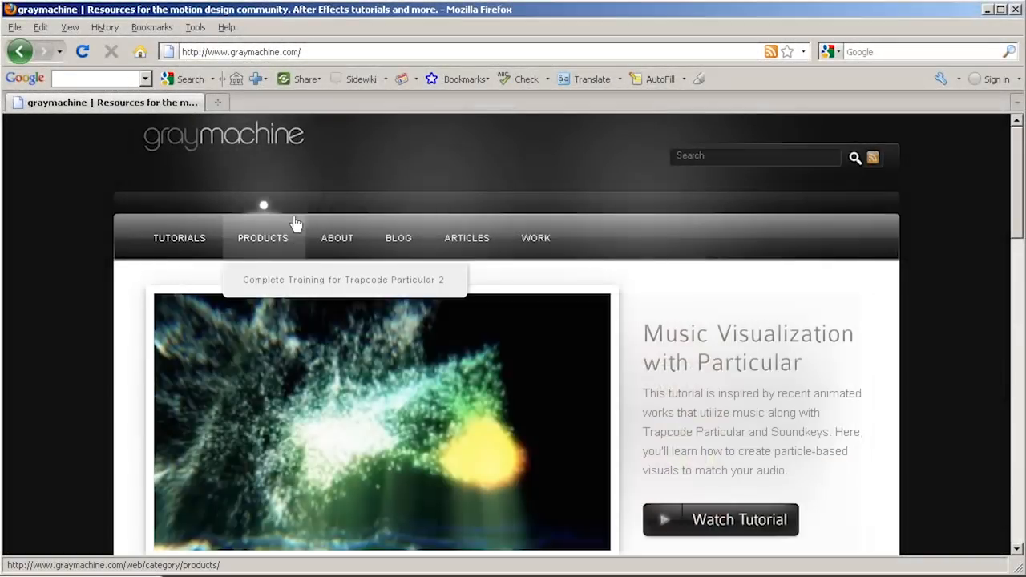
Step: Switch to the graymachine website in Firefox, open its Products page and look through the listed training series
click(277, 241)
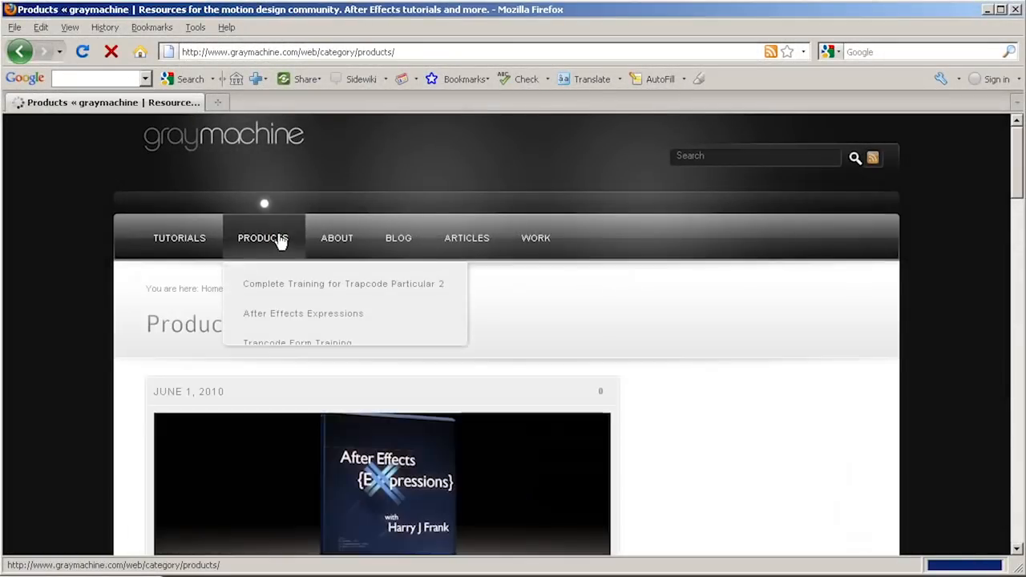
scroll(546, 309, down, 10)
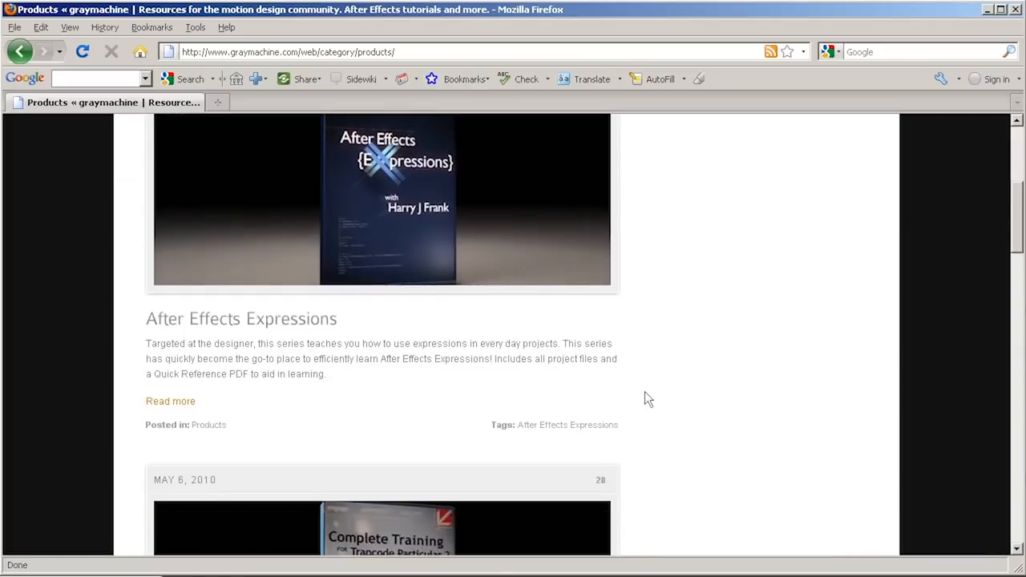
scroll(665, 399, down, 1)
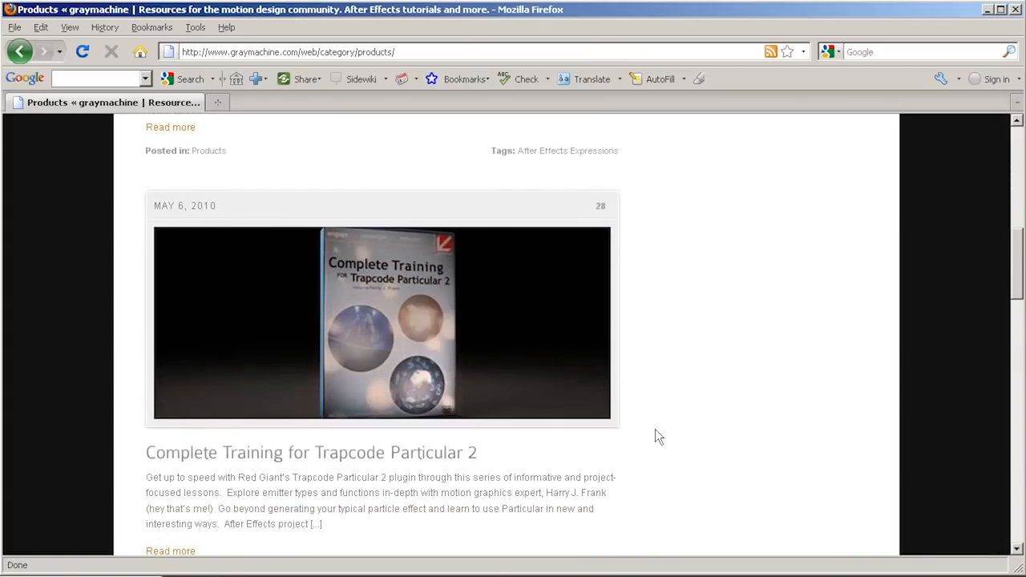
scroll(655, 430, down, 20)
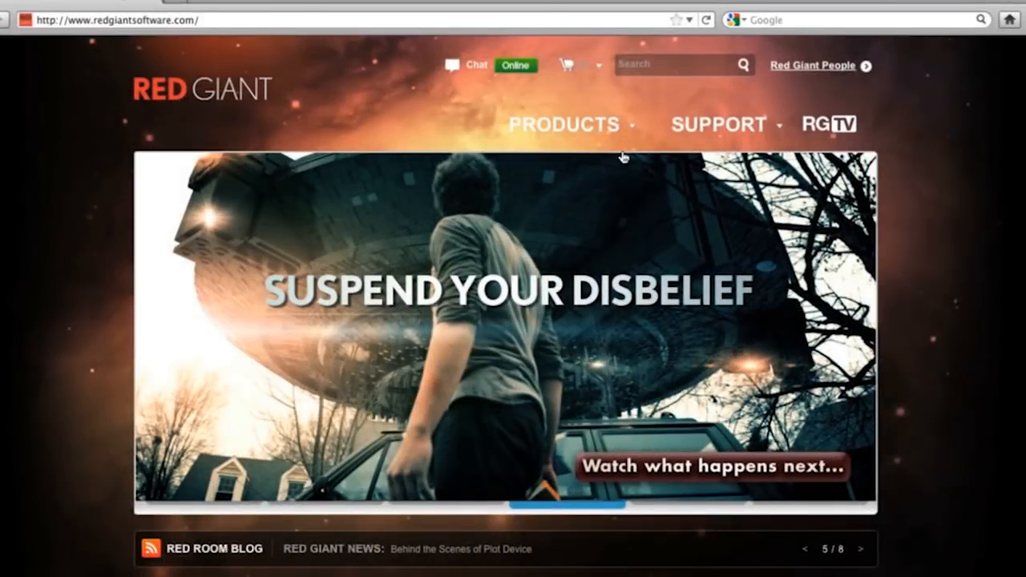
Step: On the Red Giant website, open the Trapcode Suite product page and go to its free trial
mouse_move(619, 133)
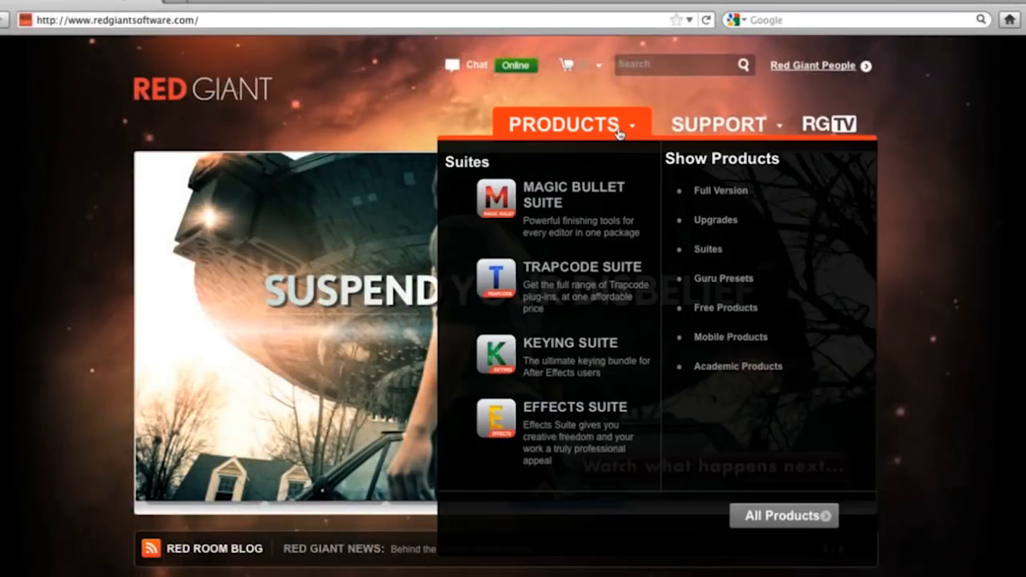
click(577, 267)
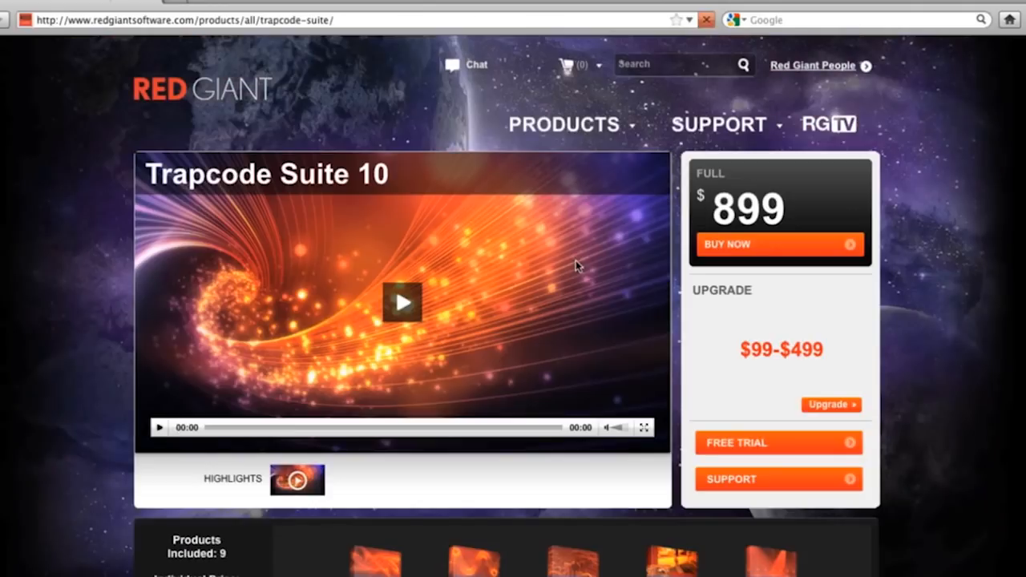
click(742, 443)
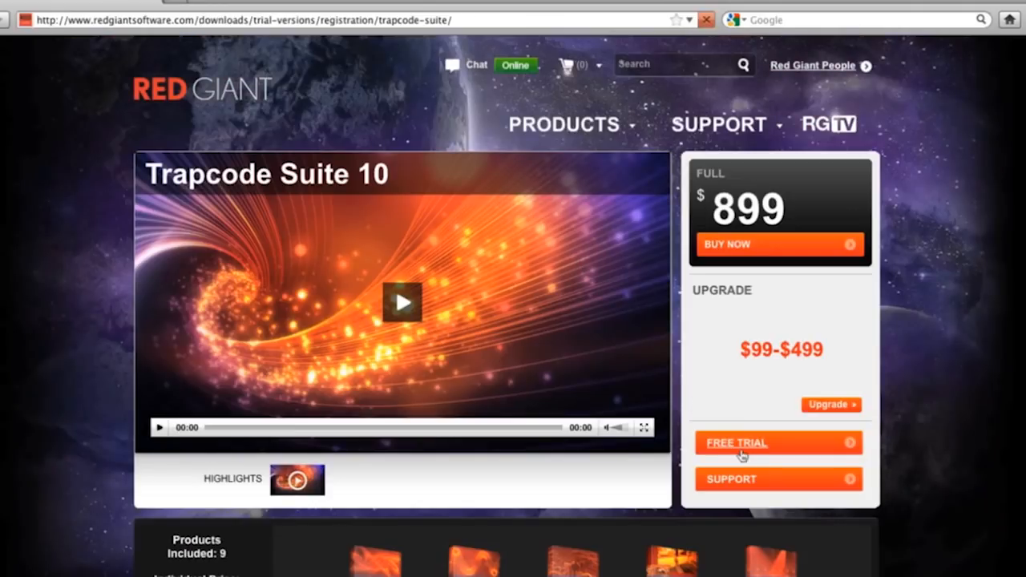